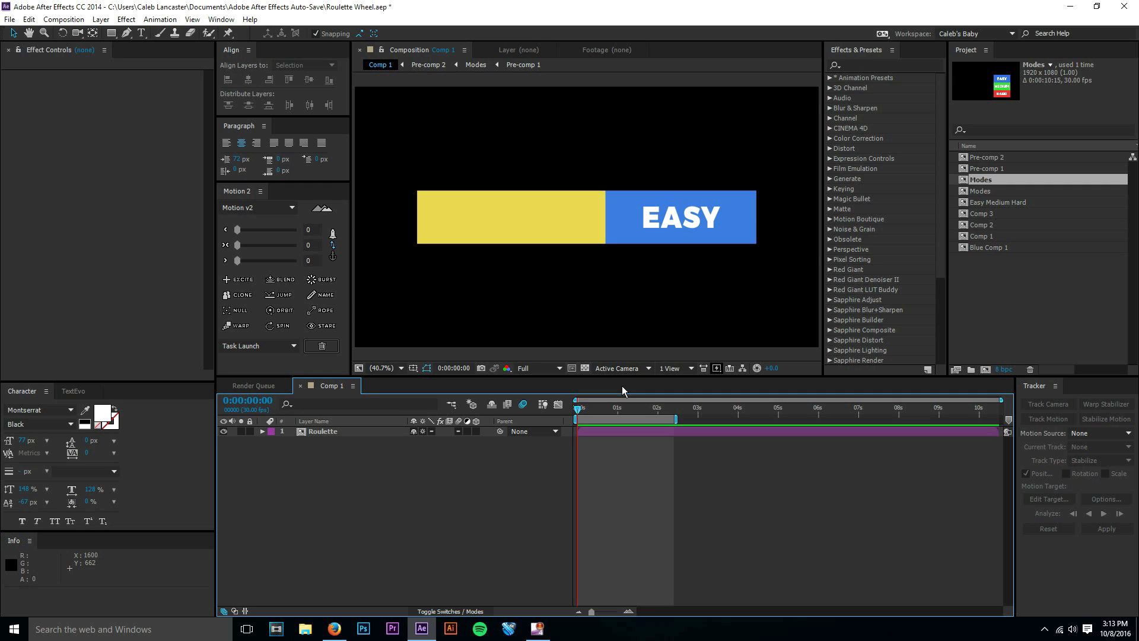
Scrub through the first two seconds of Comp 1 to preview the roulette animation.
{"action": "left_click", "coordinate": [588, 408]}
{"action": "left_click_drag", "start_coordinate": [588, 408], "coordinate": [564, 417]}
{"action": "left_click_drag", "start_coordinate": [578, 408], "coordinate": [654, 415]}
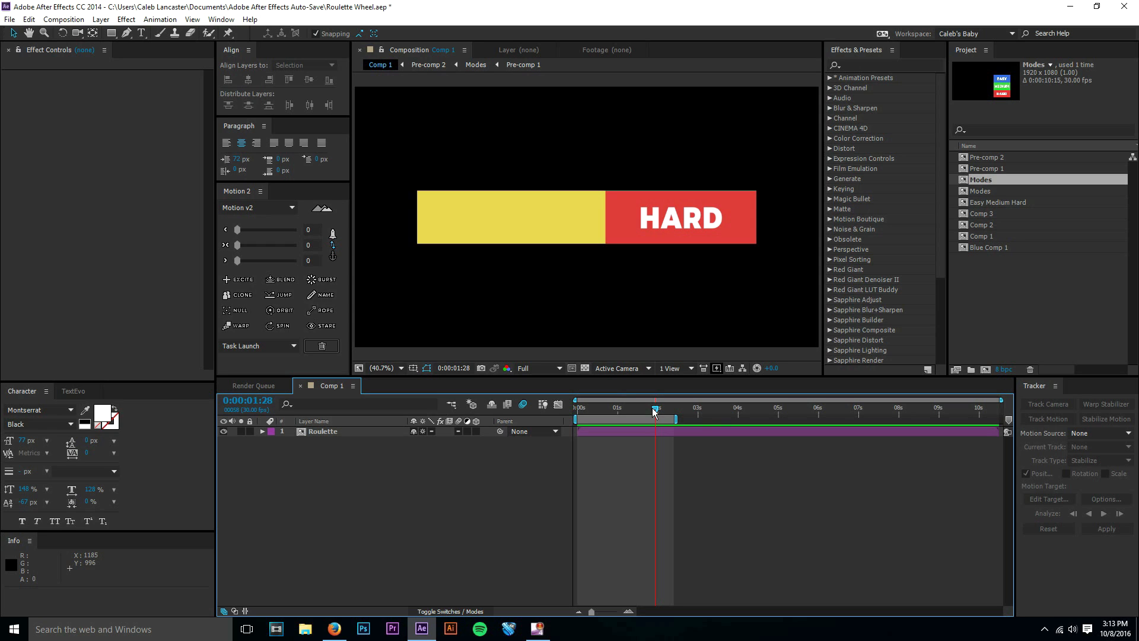
{"action": "left_click_drag", "start_coordinate": [654, 410], "coordinate": [575, 408]}
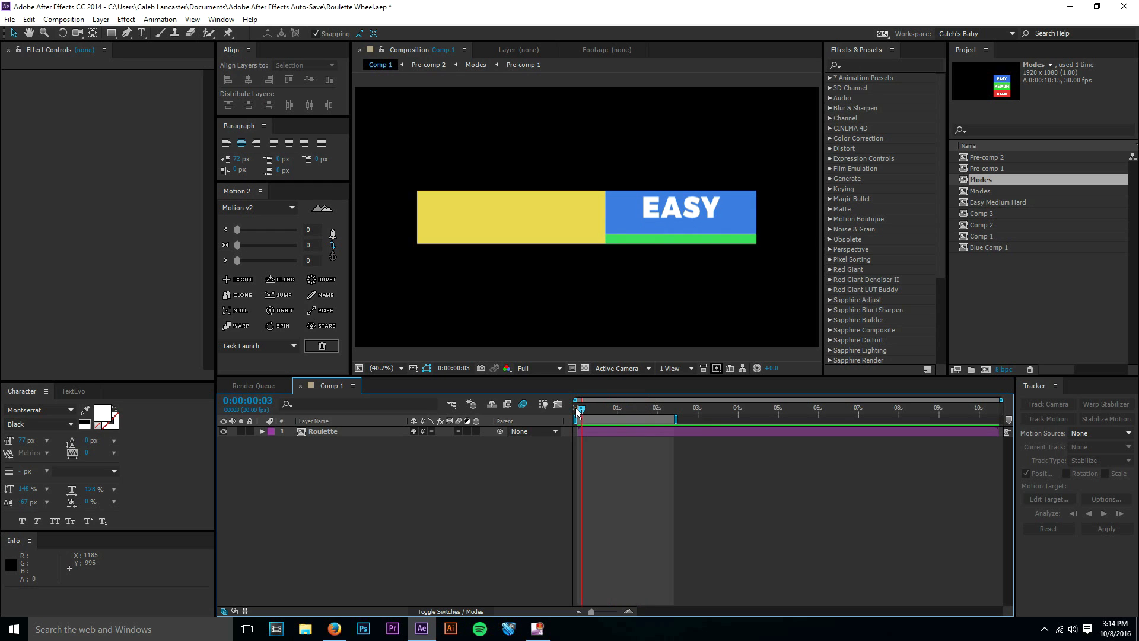
Open the Roulette pre-comp and examine its Modes and Yellow layers against the result in Comp 1.
{"action": "left_click", "coordinate": [356, 434]}
{"action": "double_click", "coordinate": [355, 433]}
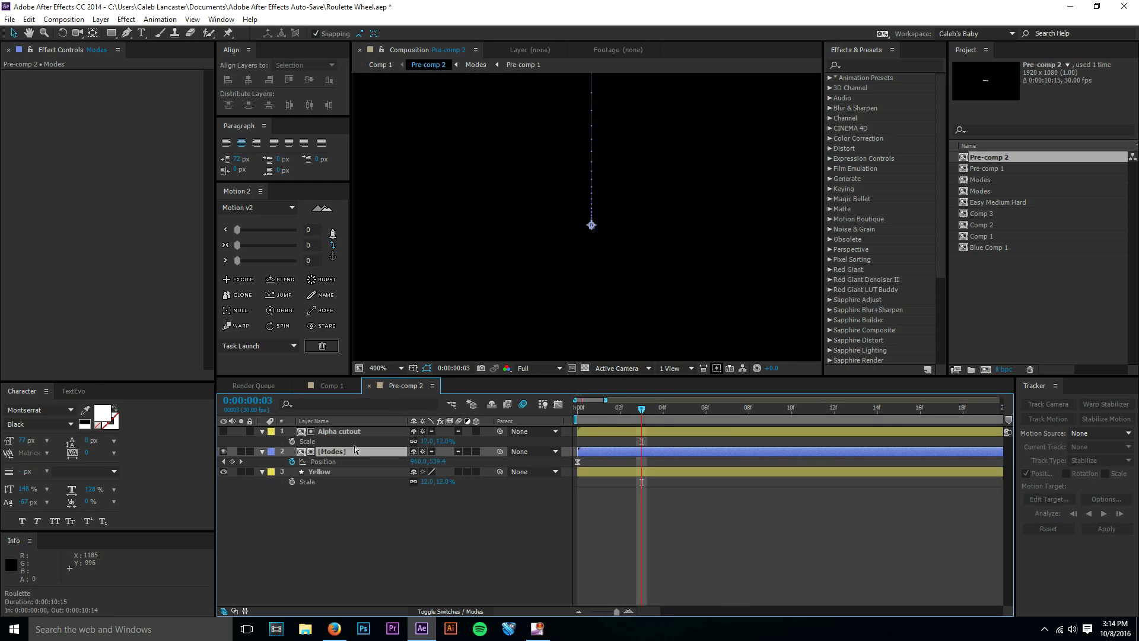
{"action": "left_click", "coordinate": [354, 473]}
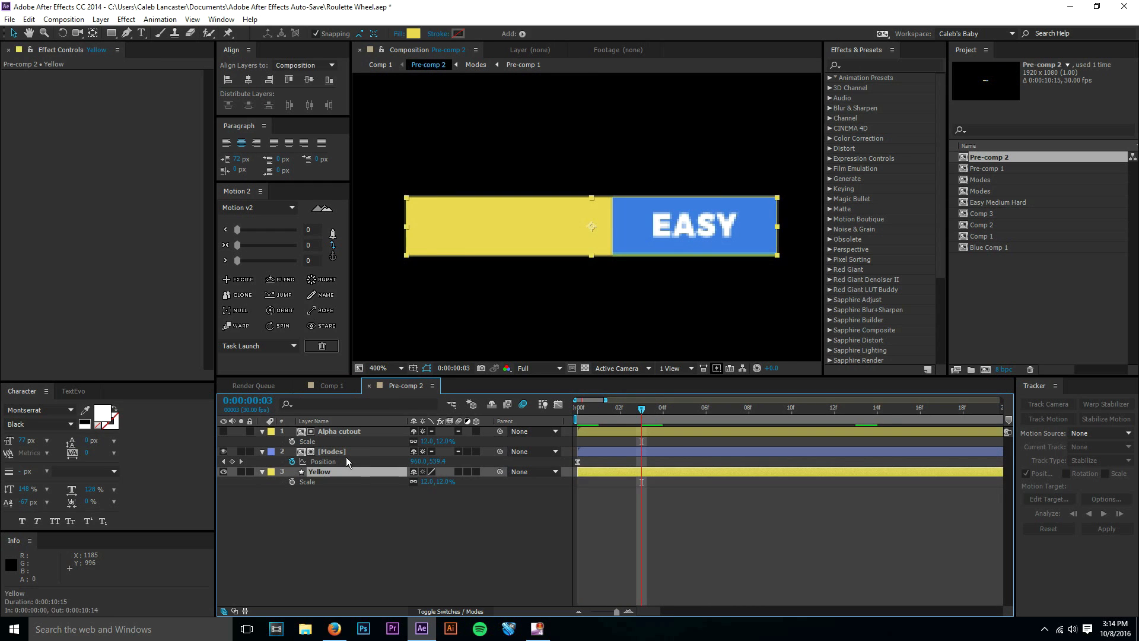
{"action": "left_click", "coordinate": [348, 387]}
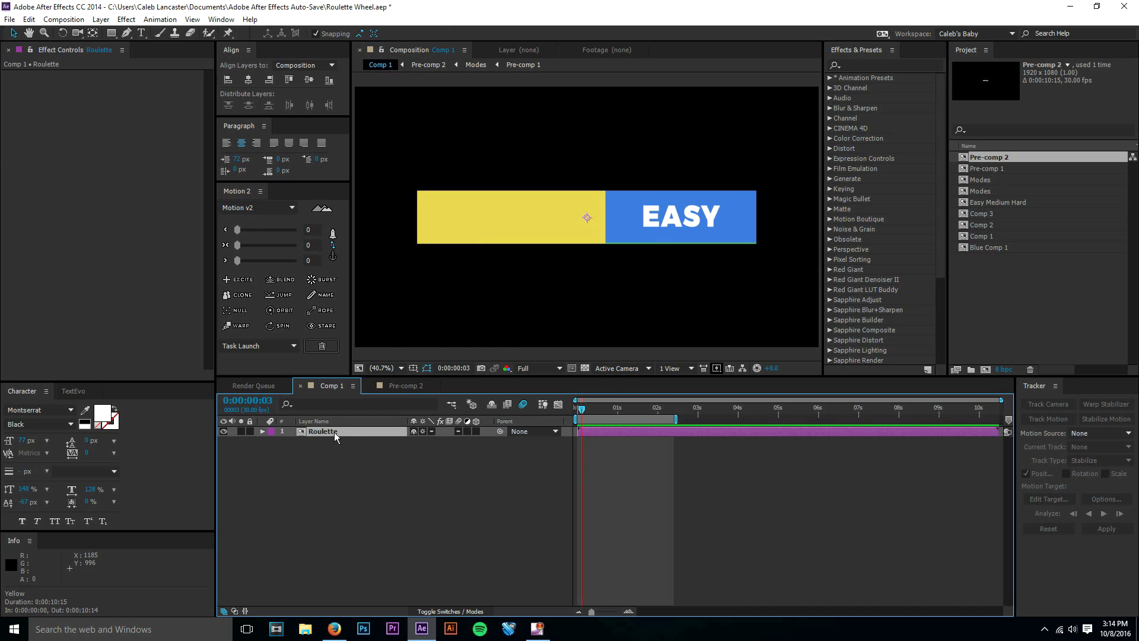
{"action": "left_click", "coordinate": [394, 387]}
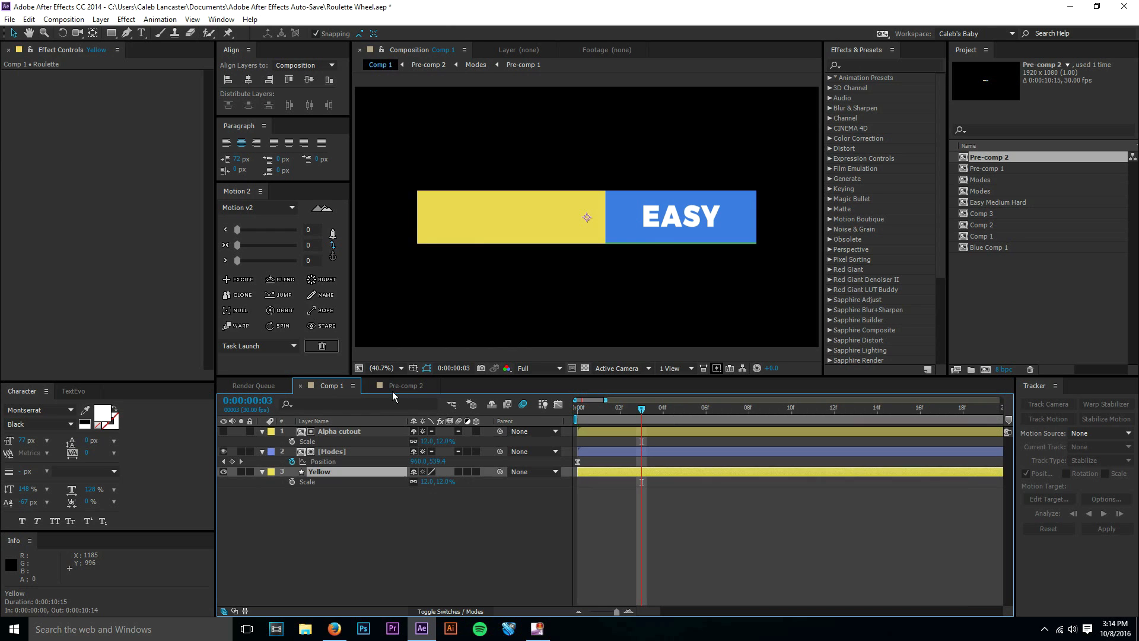
{"action": "left_click", "coordinate": [332, 456]}
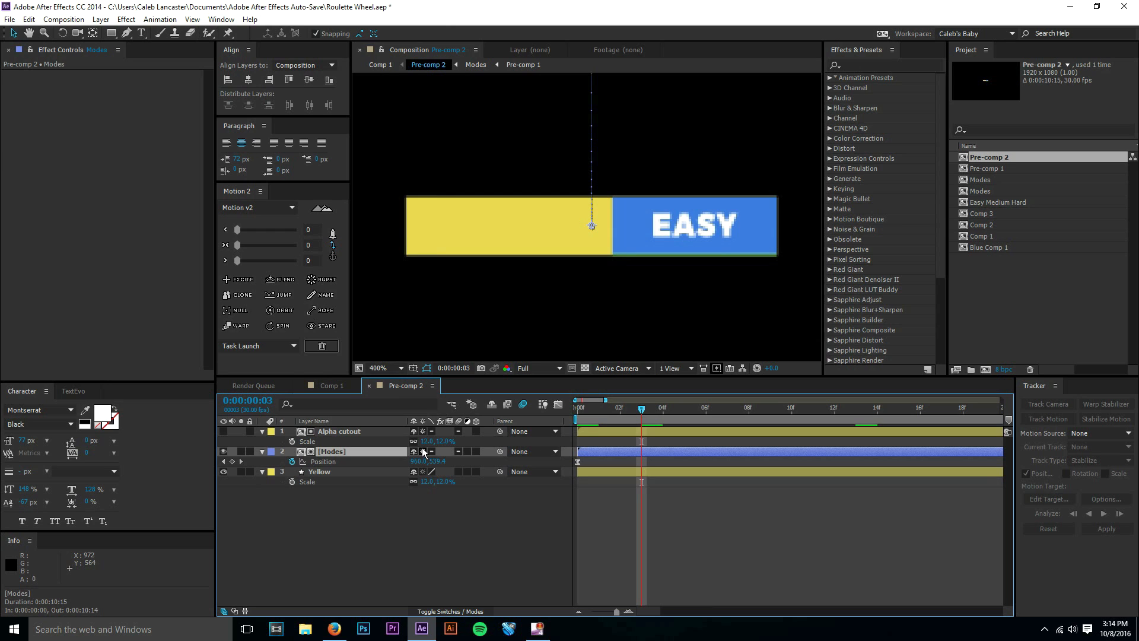
{"action": "left_click", "coordinate": [354, 387]}
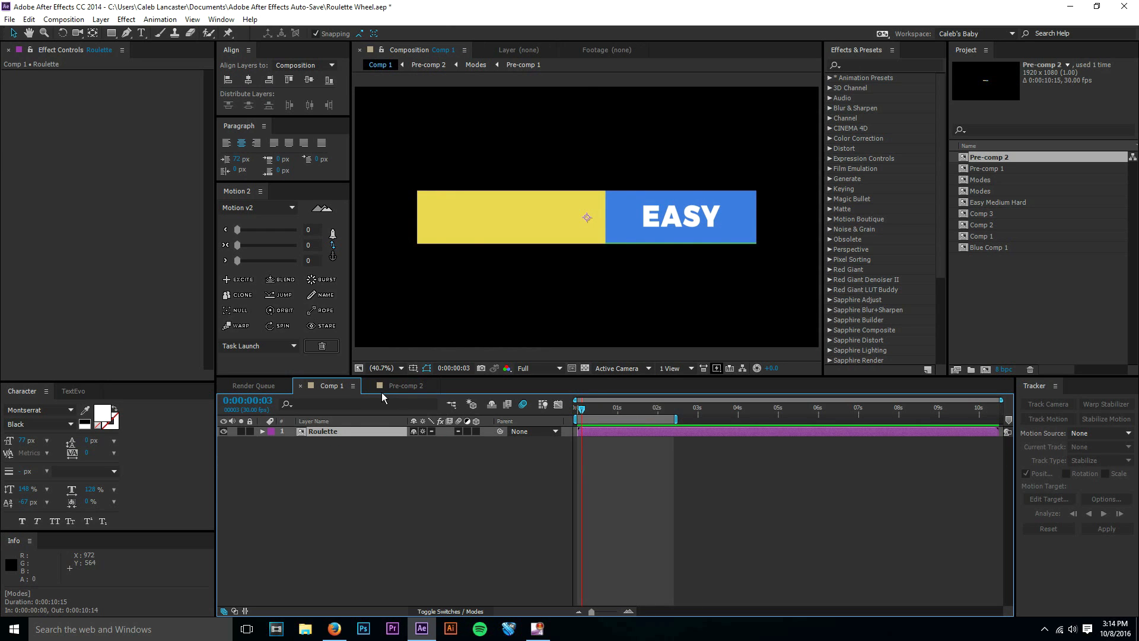
{"action": "left_click", "coordinate": [379, 392]}
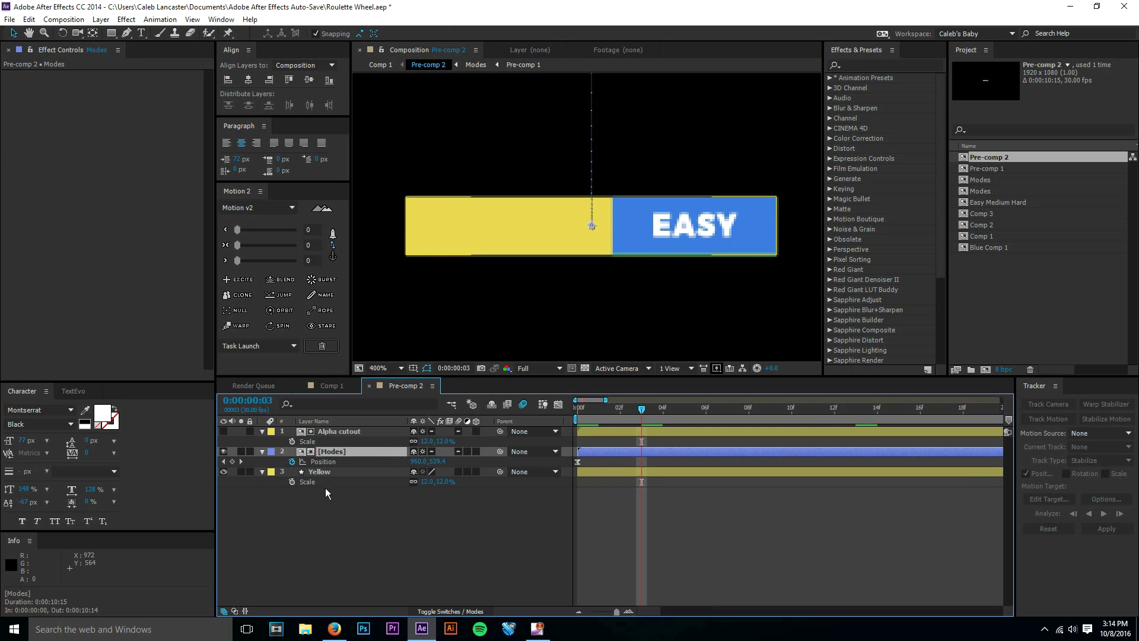
Toggle the visibility of the Yellow layer in Pre-comp 2 to check what it contributes.
{"action": "left_click", "coordinate": [408, 264]}
{"action": "left_click", "coordinate": [332, 472]}
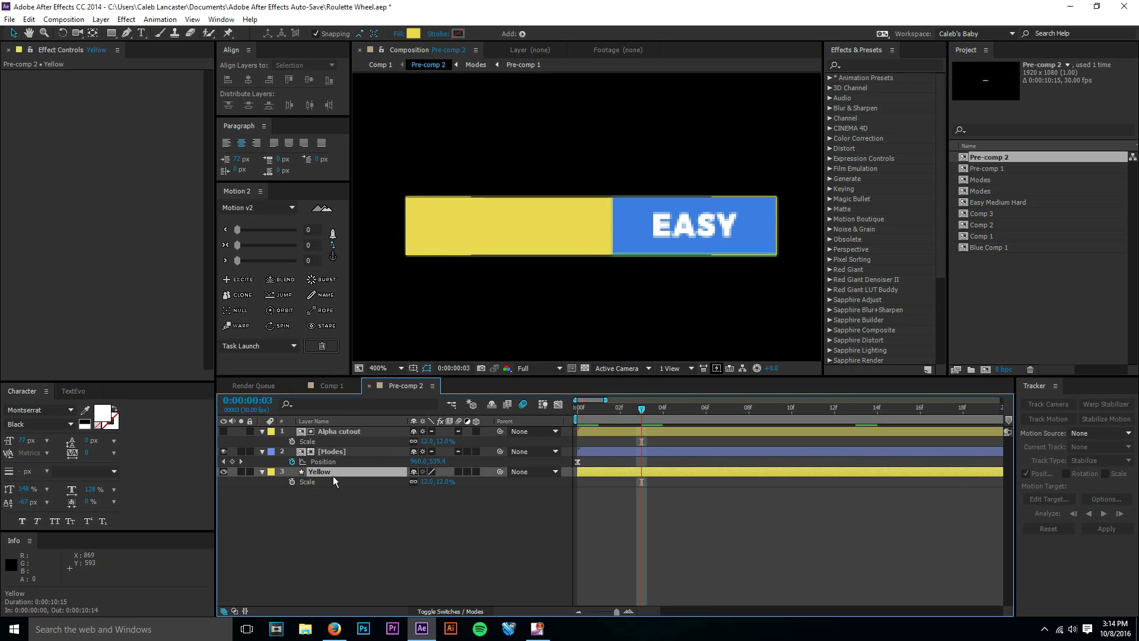
{"action": "left_click", "coordinate": [228, 472]}
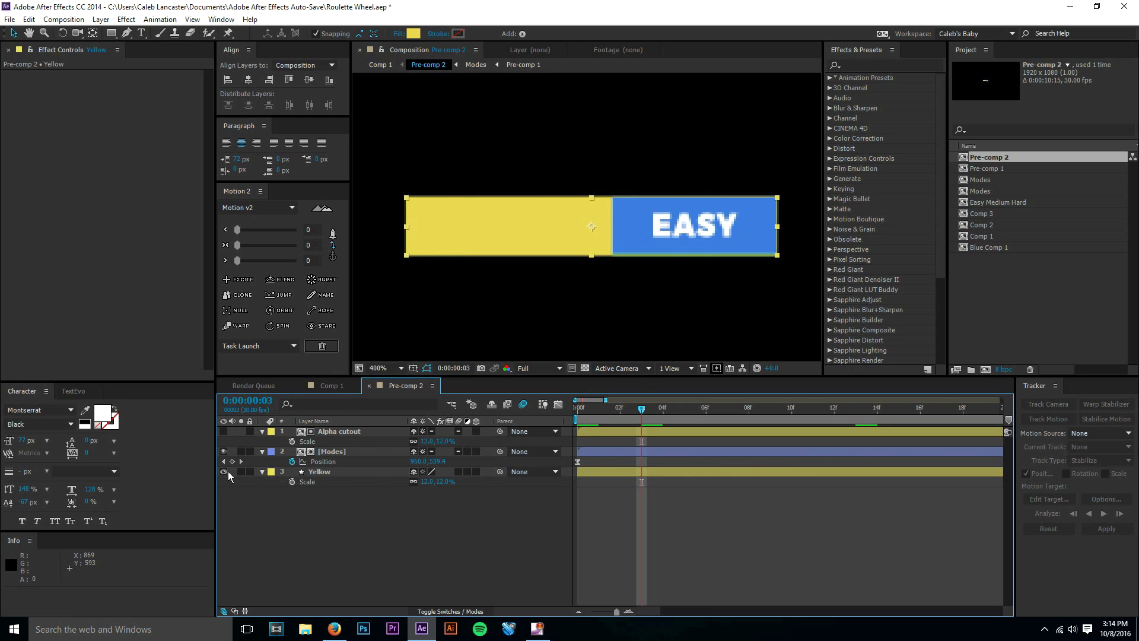
{"action": "left_click", "coordinate": [225, 472]}
{"action": "left_click", "coordinate": [224, 471]}
Open the Modes composition and its nested Pre-comp 1 to inspect the stacked difficulty labels, closing Pre-comp 1 again.
{"action": "double_click", "coordinate": [342, 451]}
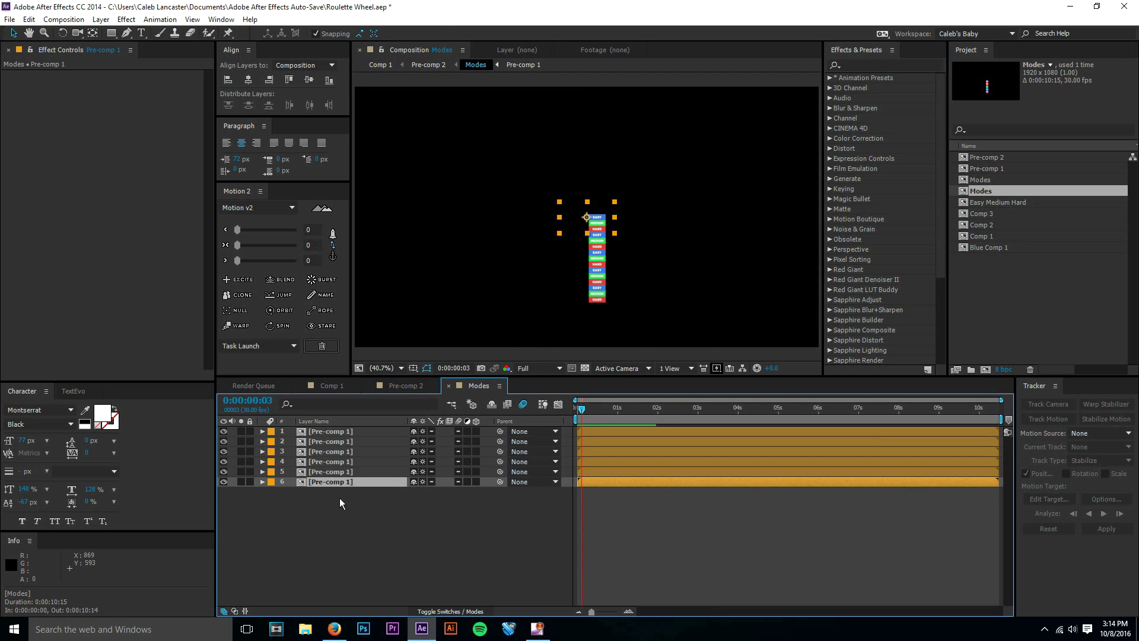
{"action": "left_click", "coordinate": [340, 497]}
{"action": "left_click", "coordinate": [330, 474]}
{"action": "double_click", "coordinate": [330, 480]}
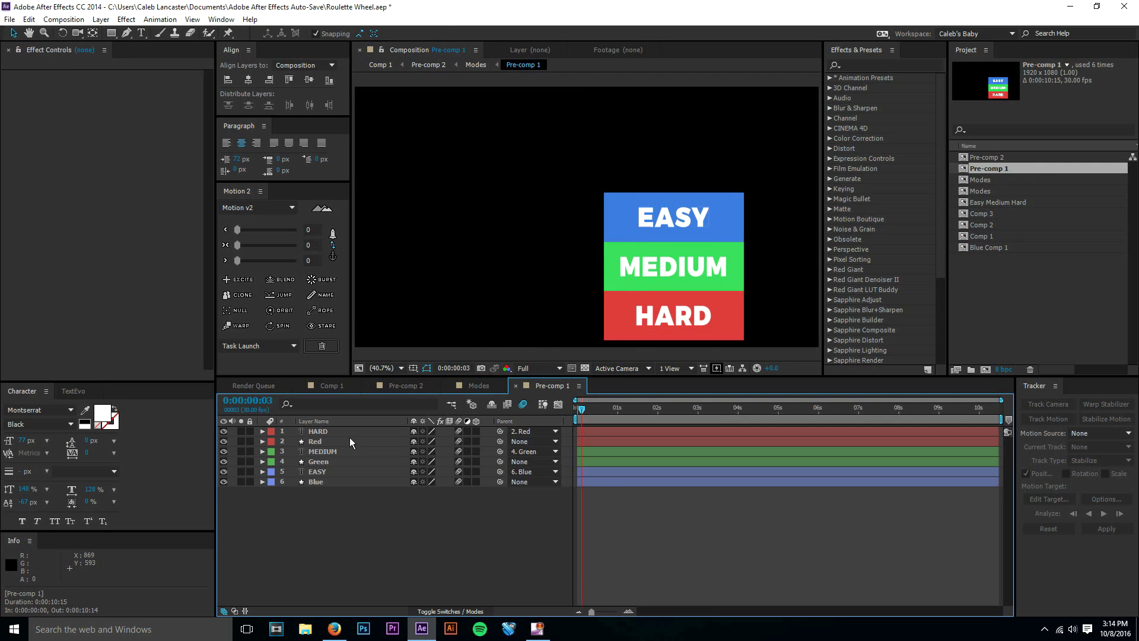
{"action": "left_click", "coordinate": [335, 432]}
{"action": "left_click", "coordinate": [344, 497]}
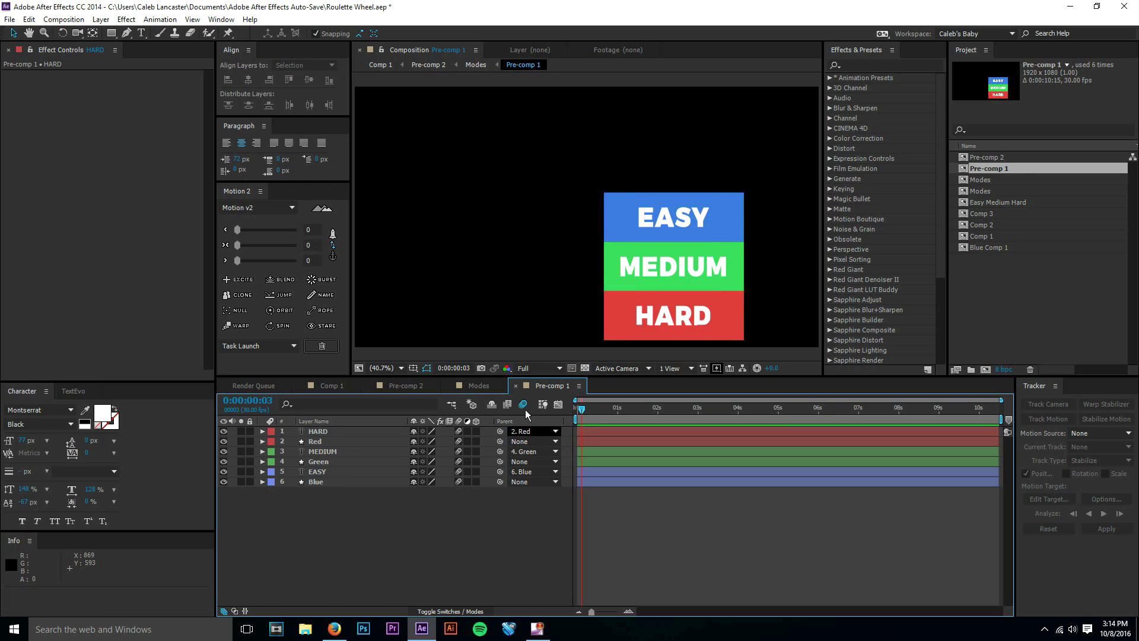
{"action": "left_click", "coordinate": [515, 386]}
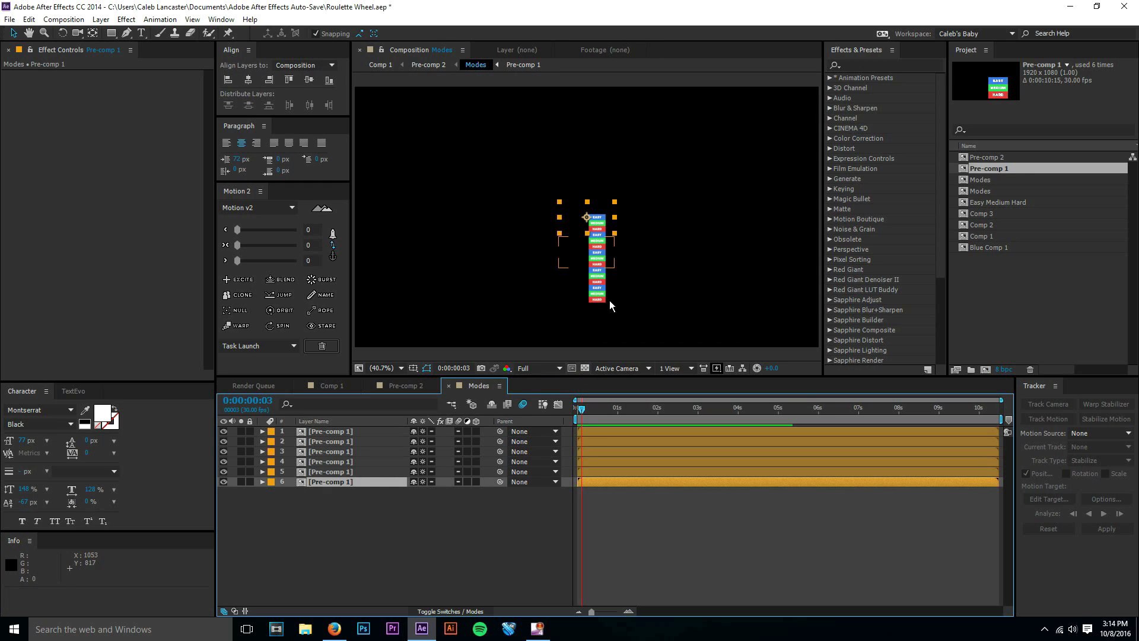
{"action": "left_click", "coordinate": [629, 547]}
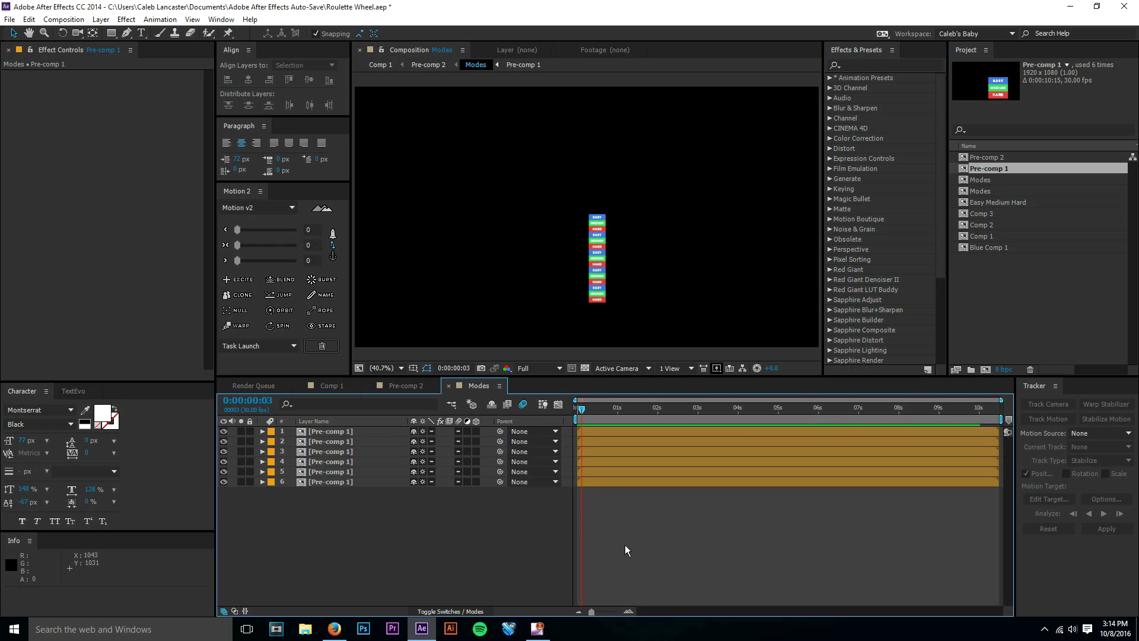
Toggle the visibility of the Alpha cutout layer in Pre-comp 2 to check how it masks the modes.
{"action": "left_click", "coordinate": [400, 388]}
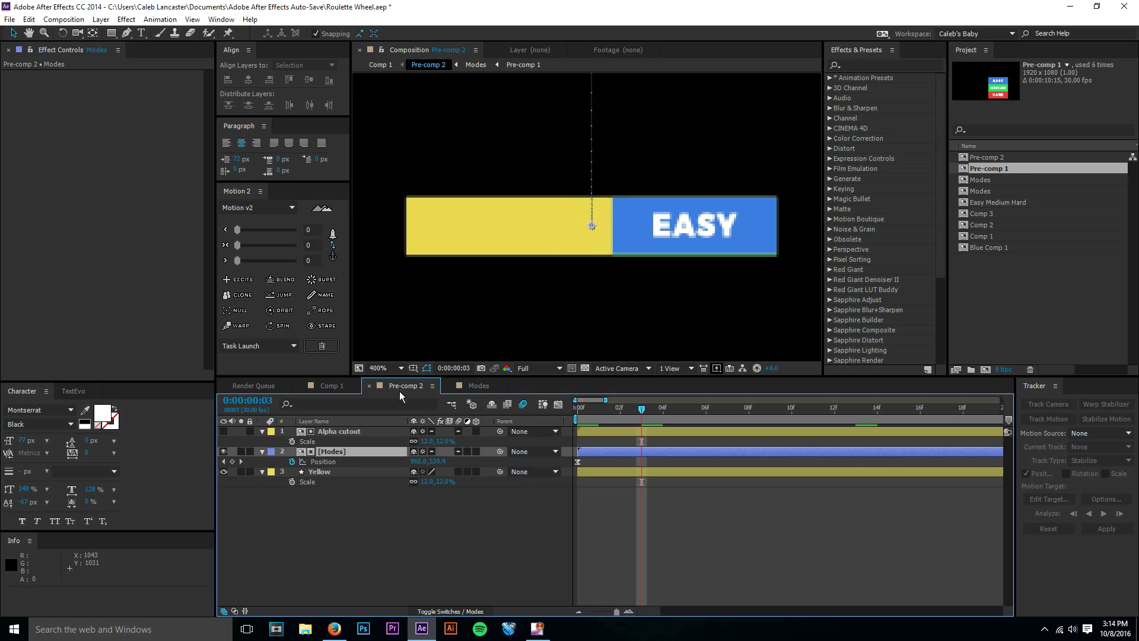
{"action": "left_click", "coordinate": [343, 432]}
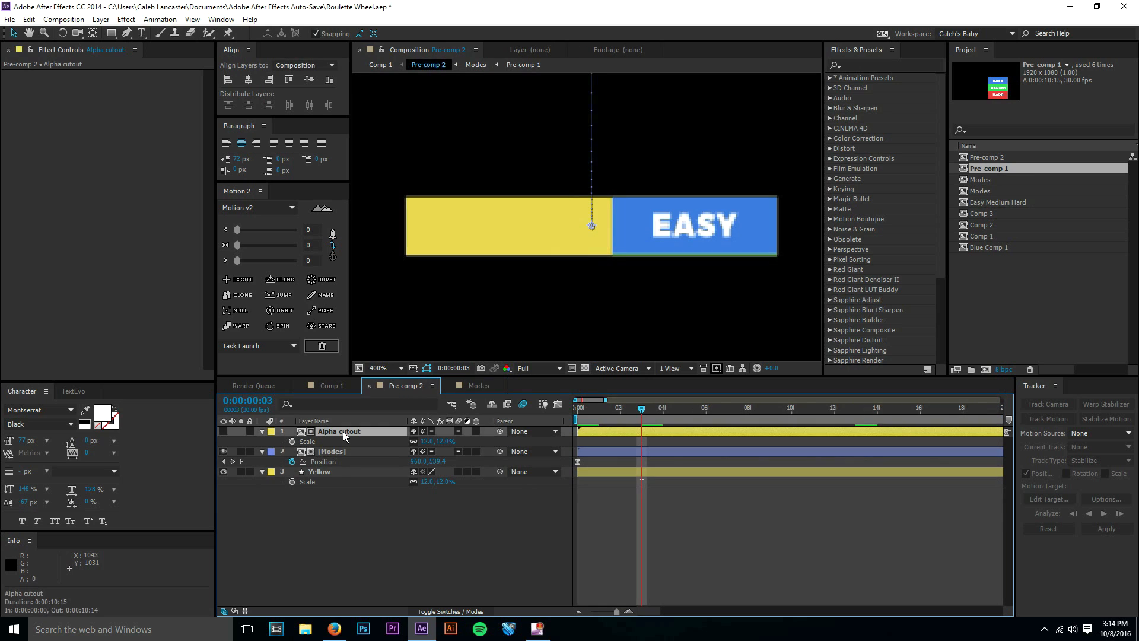
{"action": "left_click", "coordinate": [224, 431]}
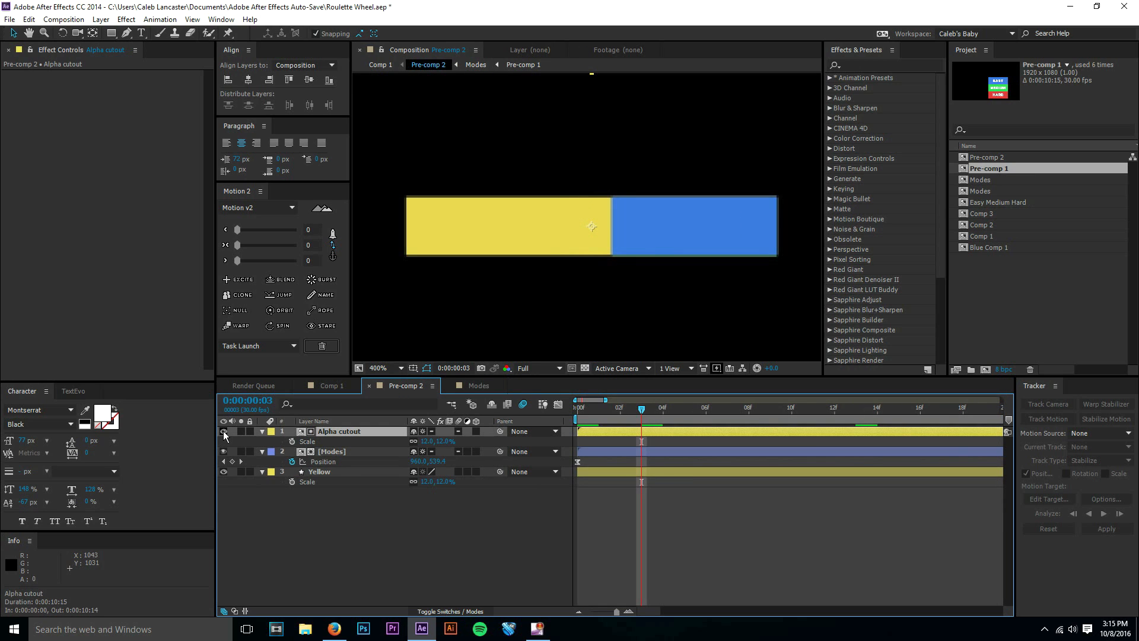
{"action": "left_click", "coordinate": [223, 432]}
{"action": "left_click", "coordinate": [223, 431]}
{"action": "left_click", "coordinate": [224, 431]}
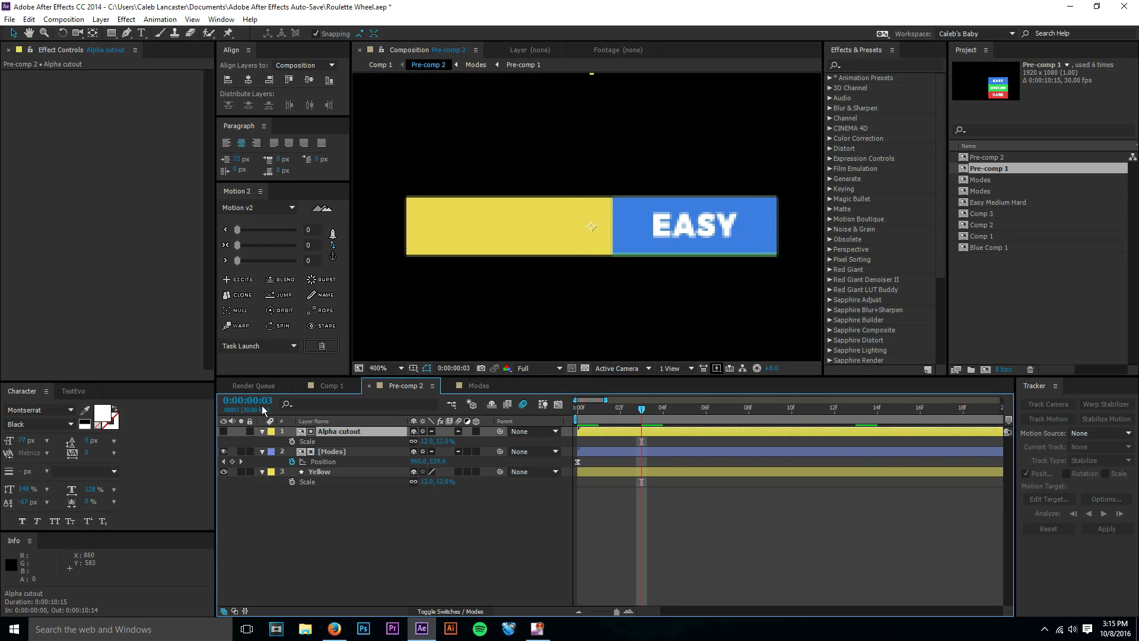
{"action": "left_click", "coordinate": [223, 431]}
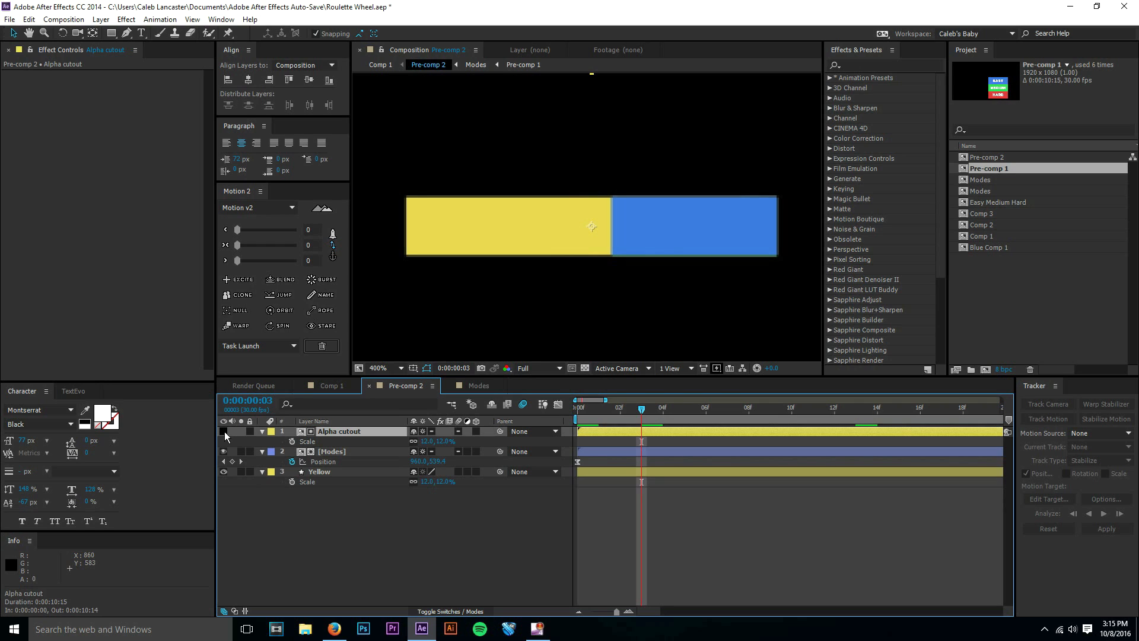
{"action": "left_click", "coordinate": [223, 431]}
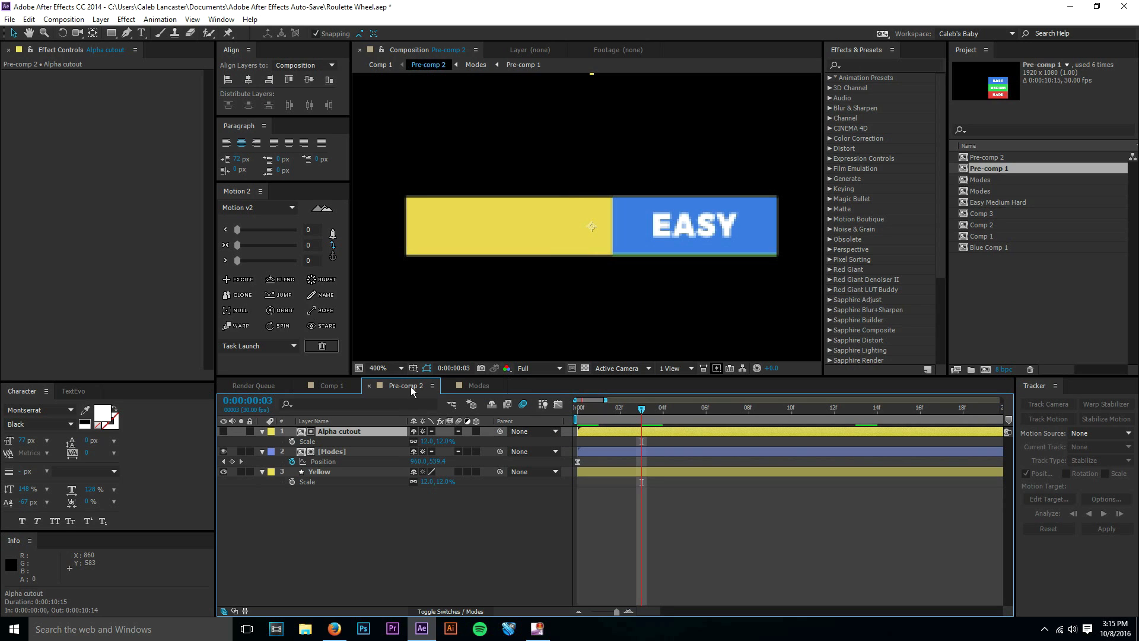
Close the Pre-comp 2 and Modes timelines and create a new 1920 x 1080, 30 fps composition lasting 0:00:10:15.
{"action": "left_click", "coordinate": [369, 386]}
{"action": "left_click", "coordinate": [369, 385]}
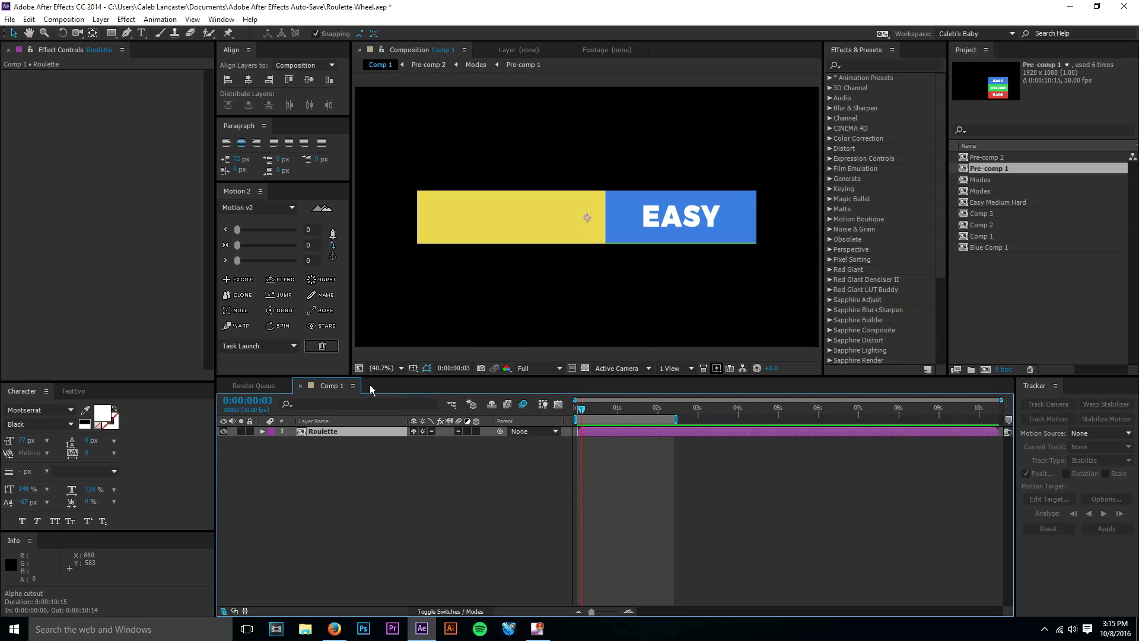
{"action": "key", "text": "ctrl+k"}
{"action": "left_click", "coordinate": [196, 299]}
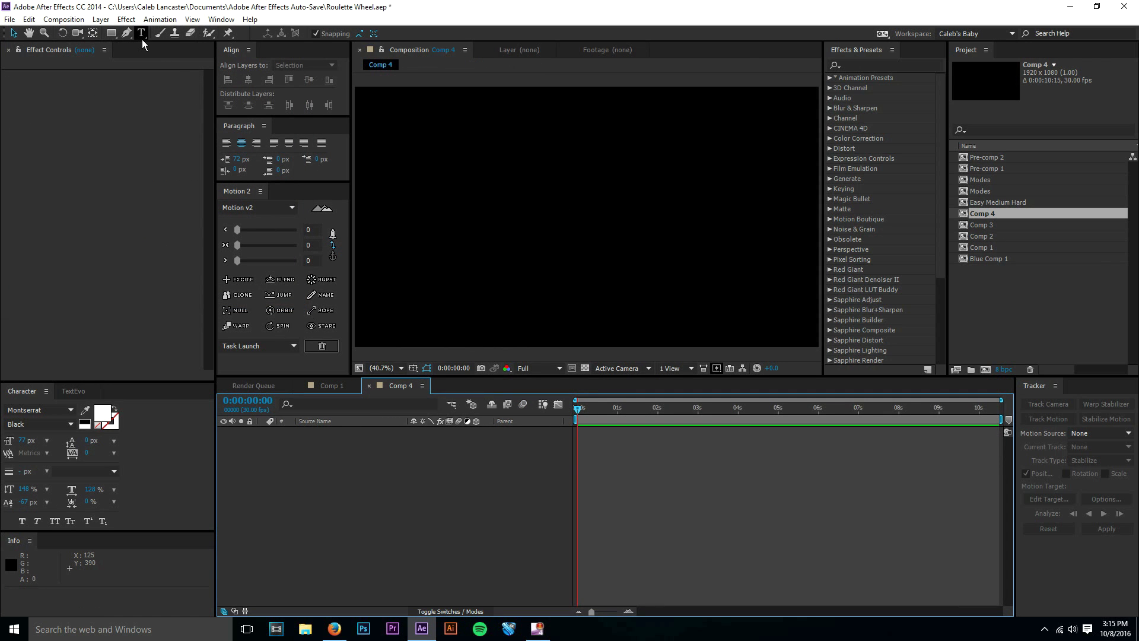
Add a shape layer and draw a wide rectangle about 1380 x 223 px near the middle of the composition.
{"action": "left_click", "coordinate": [100, 21]}
{"action": "left_click", "coordinate": [99, 21]}
{"action": "left_click", "coordinate": [99, 21]}
{"action": "mouse_move", "coordinate": [105, 36]}
{"action": "left_click", "coordinate": [393, 100]}
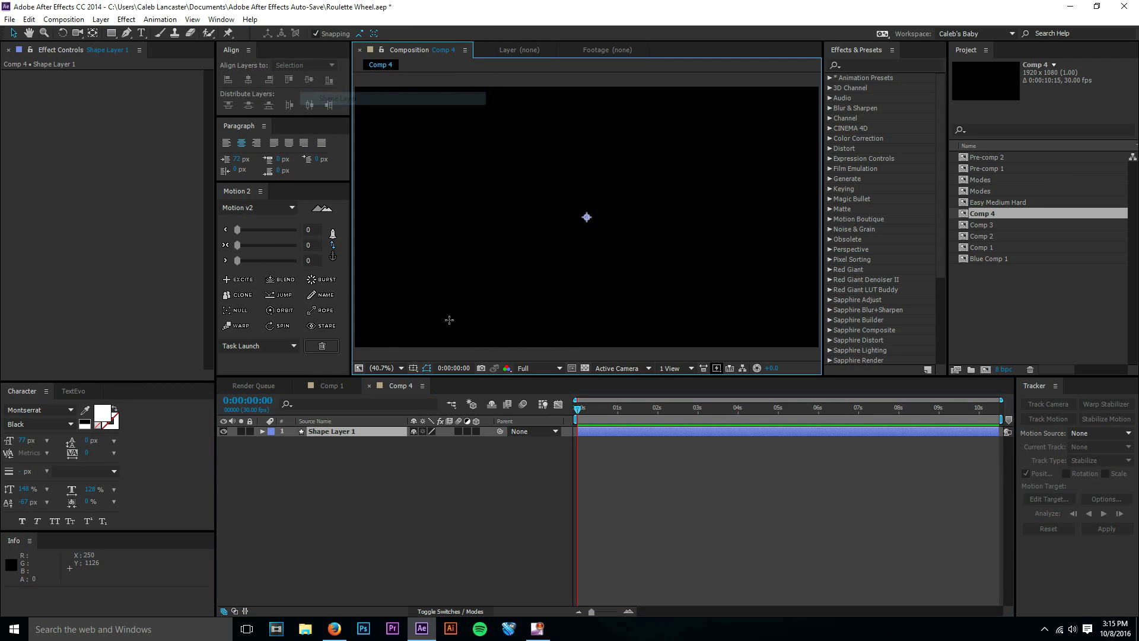
{"action": "key", "text": "q"}
{"action": "mouse_move", "coordinate": [449, 206]}
{"action": "left_mouse_down"}
{"action": "mouse_move", "coordinate": [601, 252]}
{"action": "mouse_move", "coordinate": [784, 260]}
{"action": "left_mouse_up"}
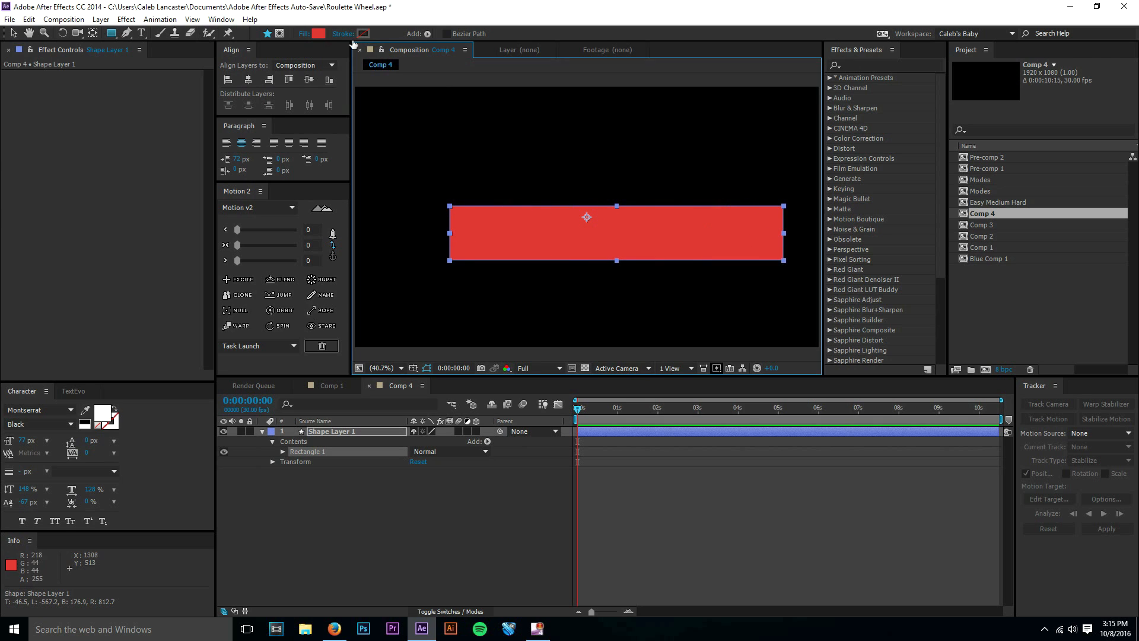
Change the rectangle's fill color to yellow DAD439.
{"action": "left_click", "coordinate": [319, 33]}
{"action": "left_click", "coordinate": [179, 156]}
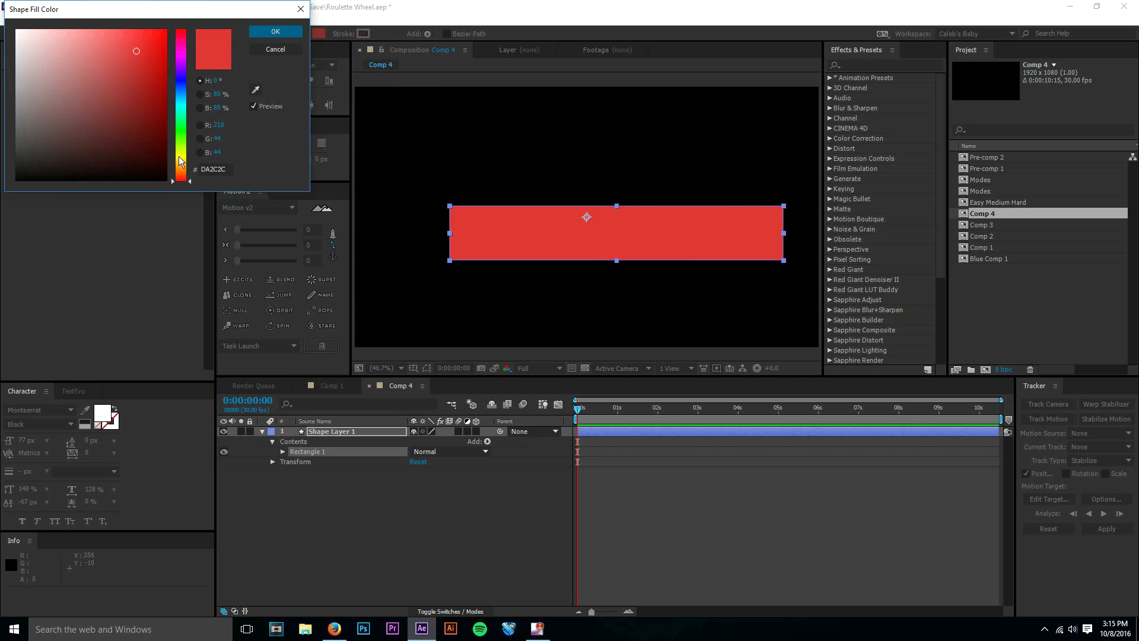
{"action": "left_click", "coordinate": [130, 50]}
{"action": "left_click_drag", "start_coordinate": [130, 49], "coordinate": [127, 51]}
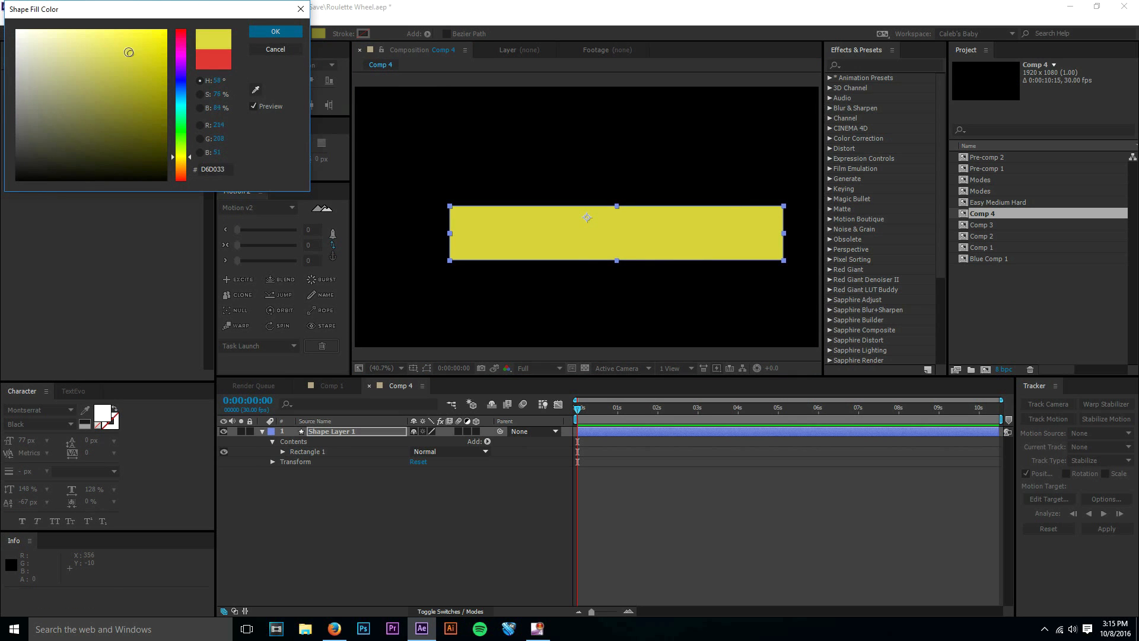
{"action": "left_click", "coordinate": [275, 32]}
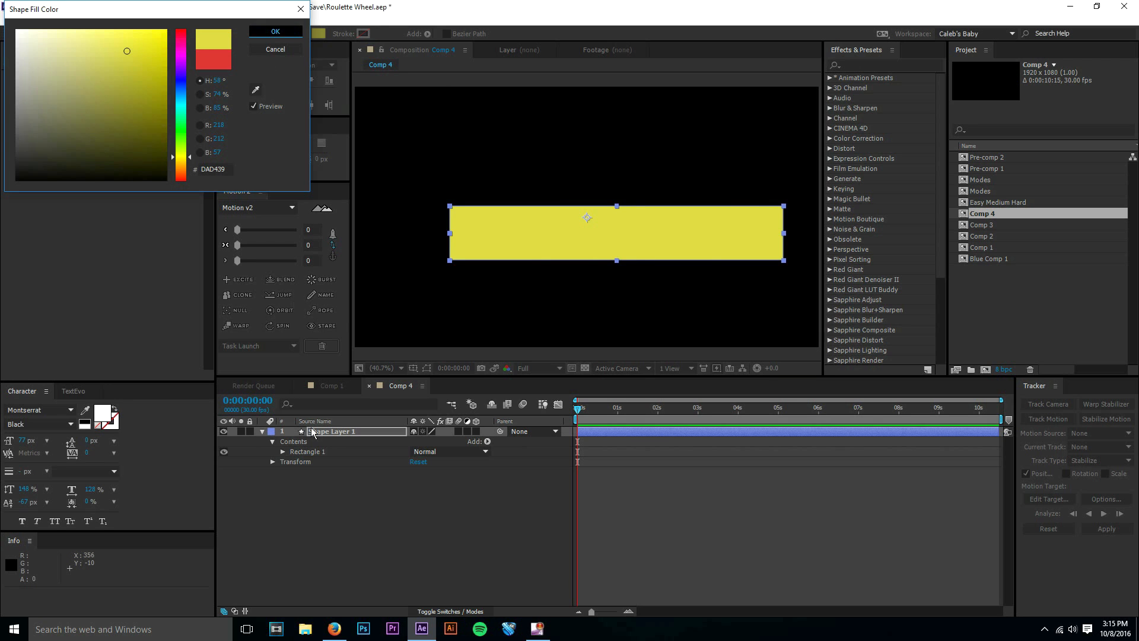
Center the rectangle's anchor point with Motion 2 and align the layer to the composition's horizontal and vertical center.
{"action": "left_click", "coordinate": [336, 264]}
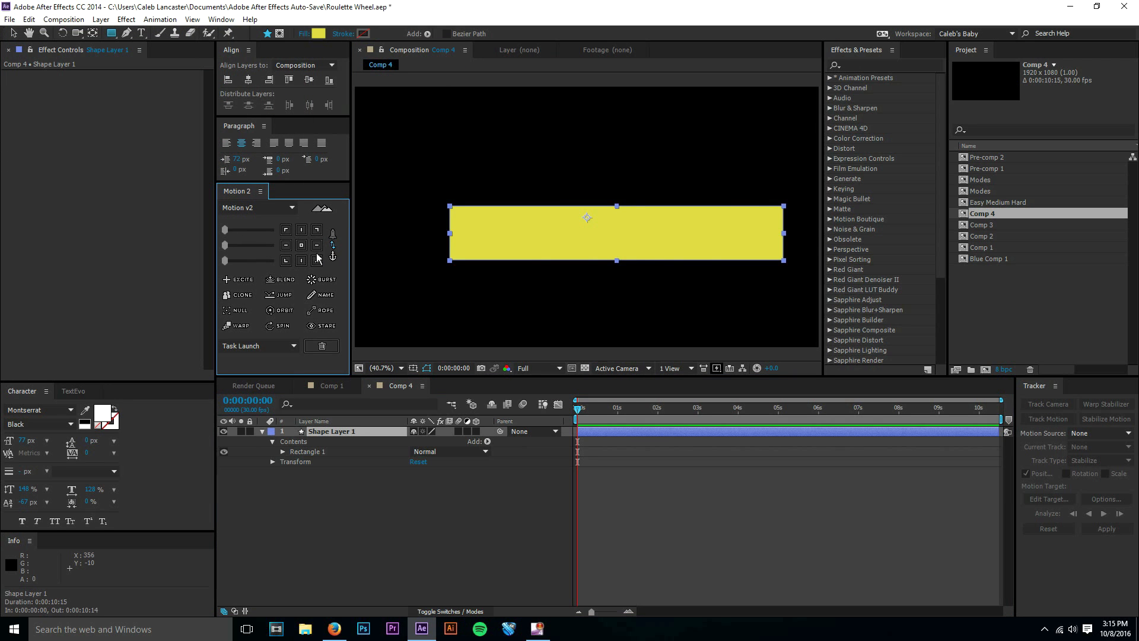
{"action": "left_click", "coordinate": [301, 245]}
{"action": "left_click", "coordinate": [332, 252]}
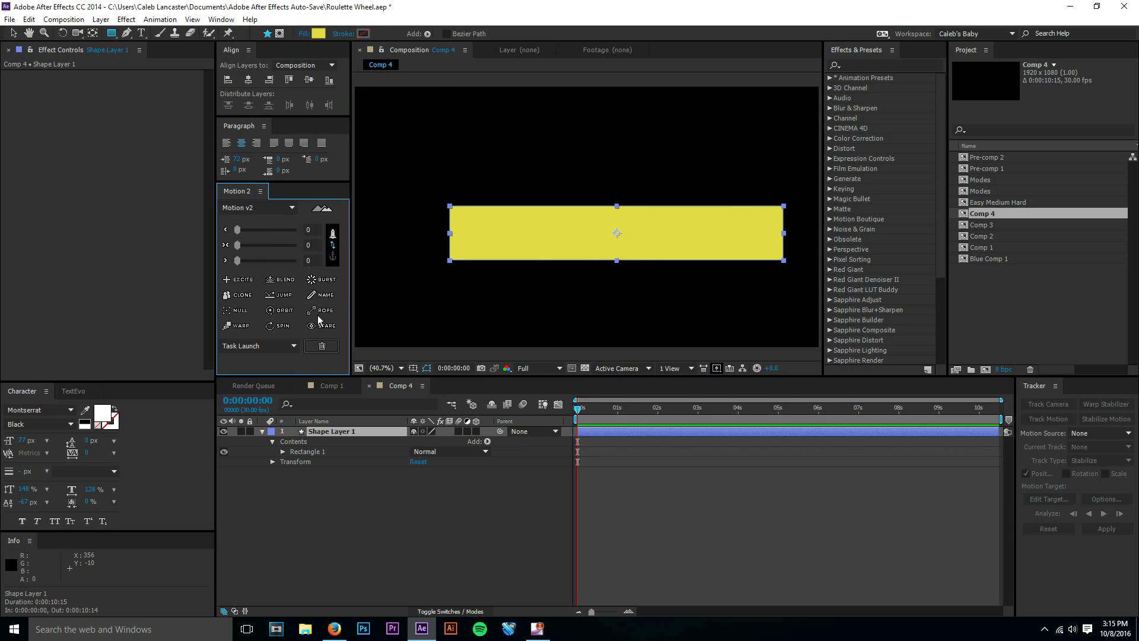
{"action": "left_click", "coordinate": [305, 81]}
{"action": "left_click", "coordinate": [252, 81]}
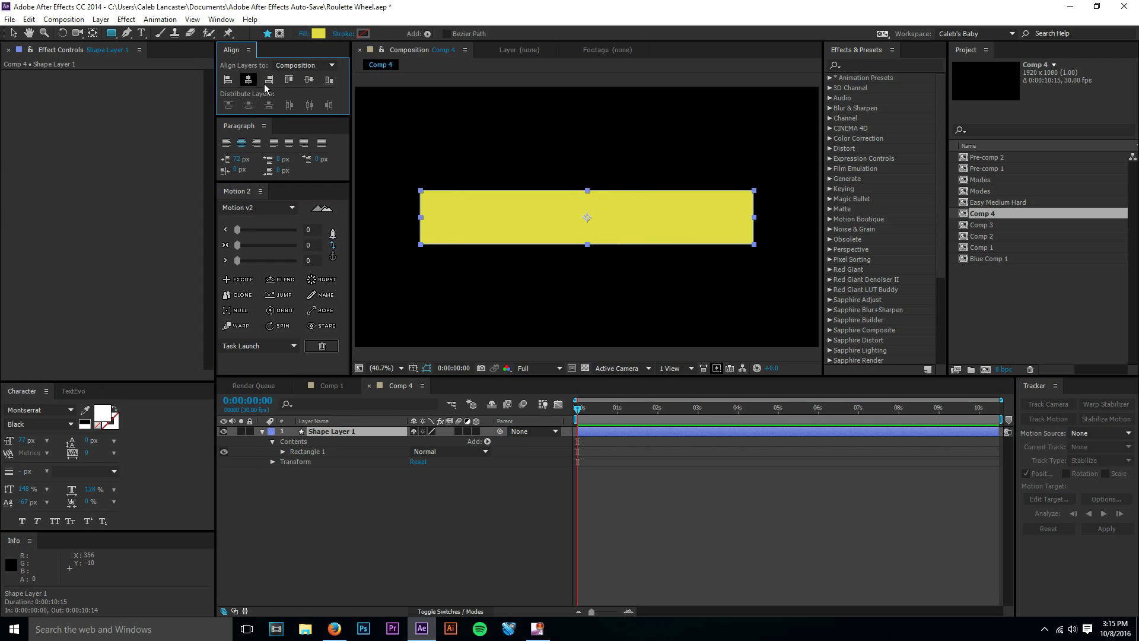
Reselect the rectangle's shape layer and toggle Motion 2 between its easing sliders and the anchor point grid.
{"action": "left_click", "coordinate": [432, 532]}
{"action": "left_click", "coordinate": [332, 423]}
{"action": "left_click", "coordinate": [334, 432]}
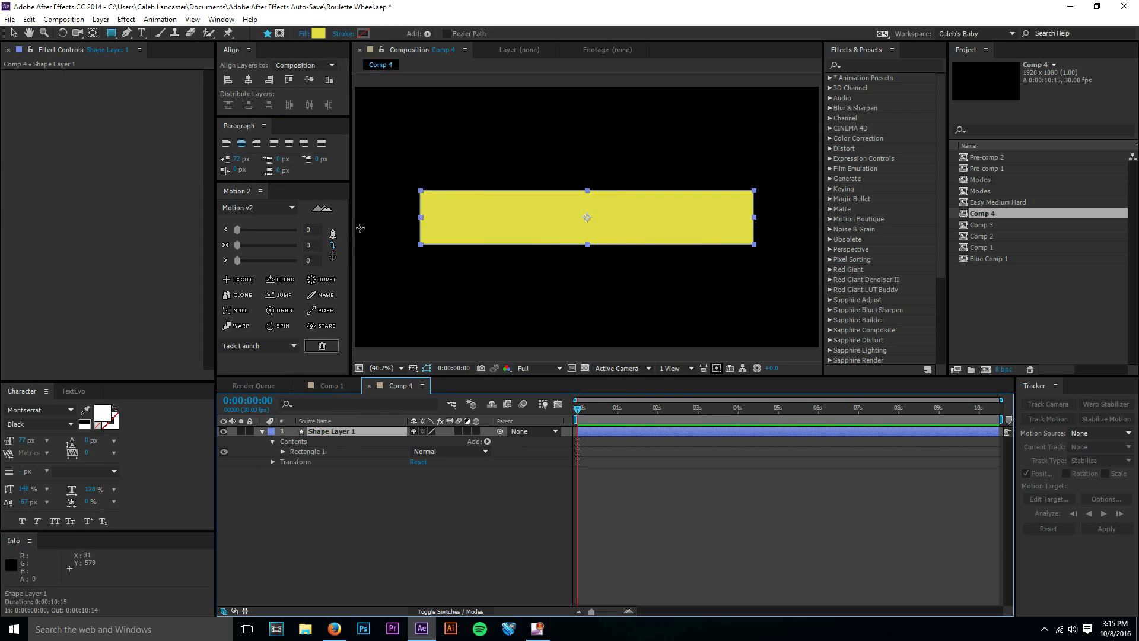
{"action": "left_click", "coordinate": [337, 244]}
{"action": "left_click", "coordinate": [337, 243]}
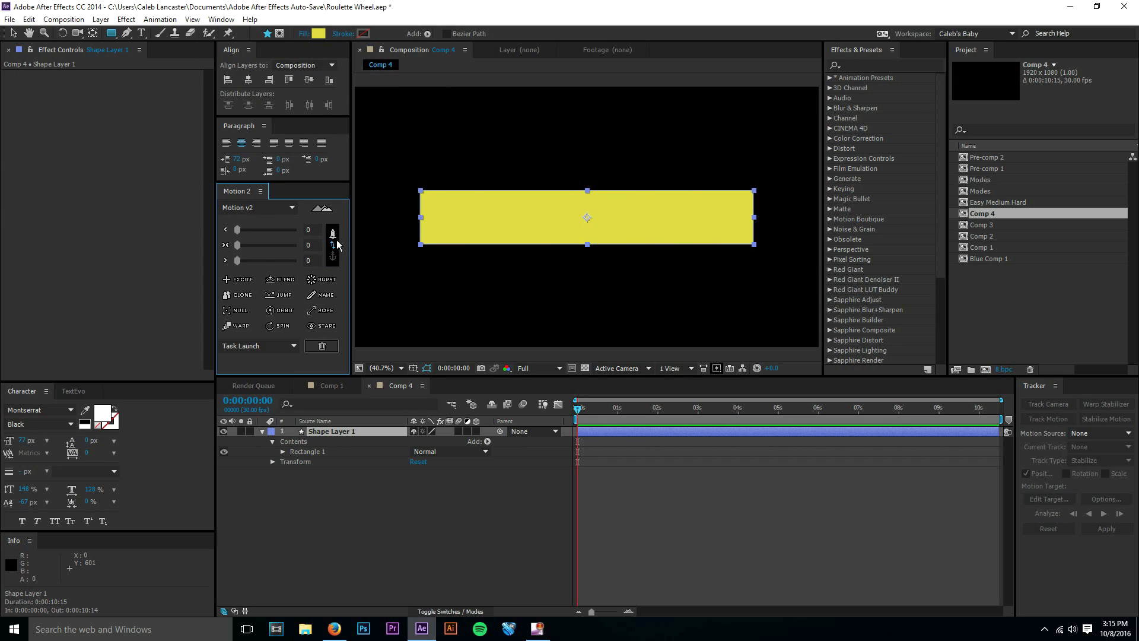
{"action": "left_click", "coordinate": [337, 243]}
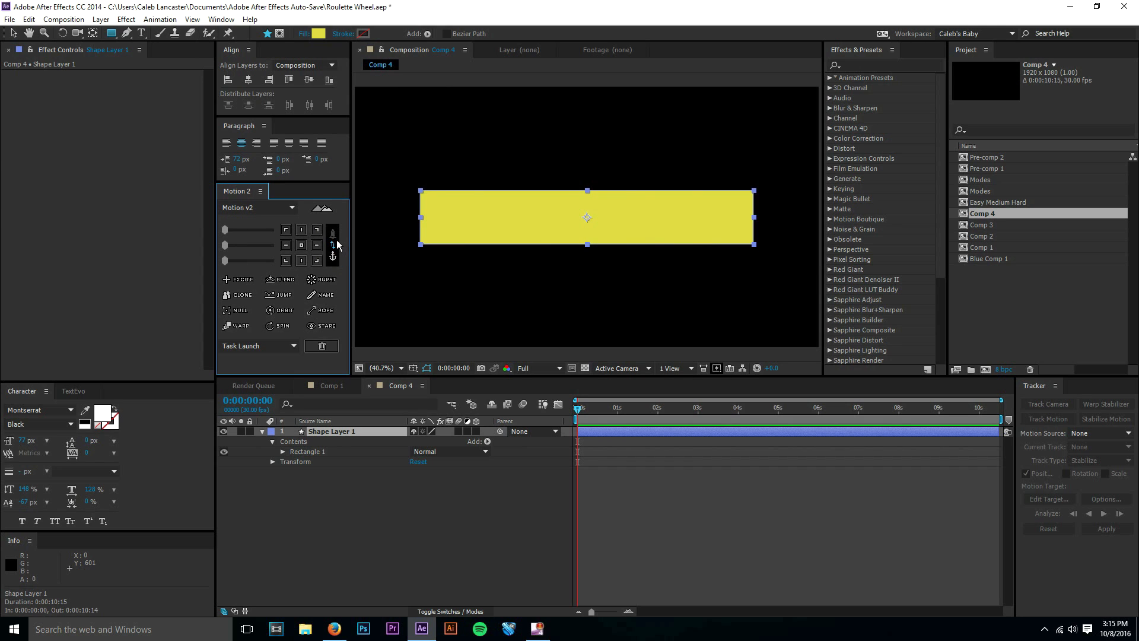
{"action": "left_click", "coordinate": [337, 243]}
{"action": "left_click", "coordinate": [299, 80]}
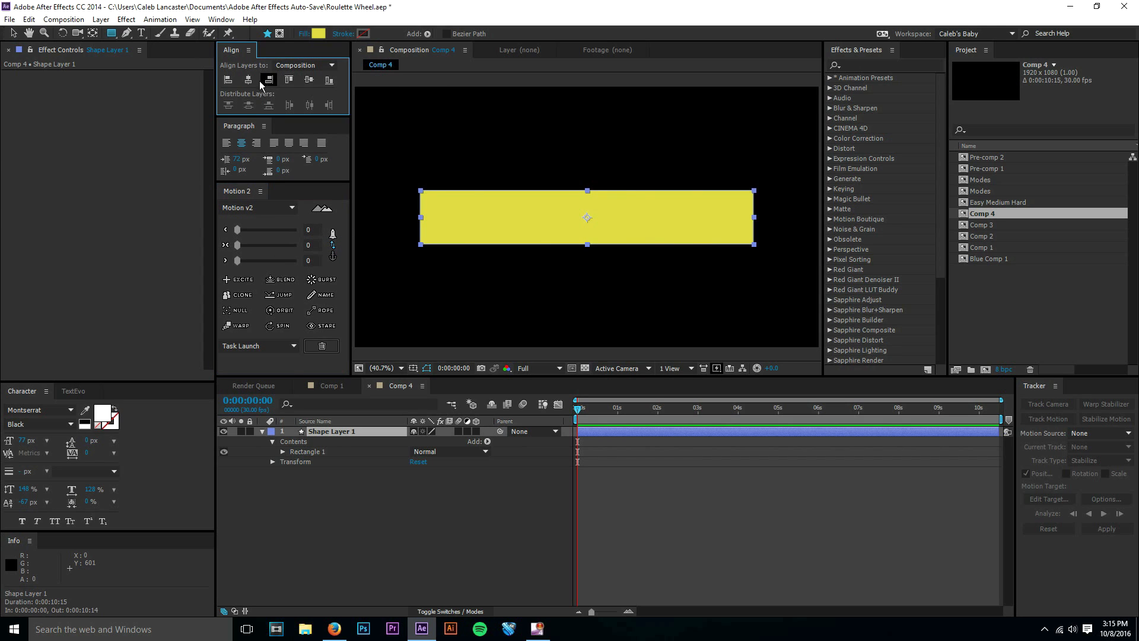
{"action": "left_click", "coordinate": [211, 22]}
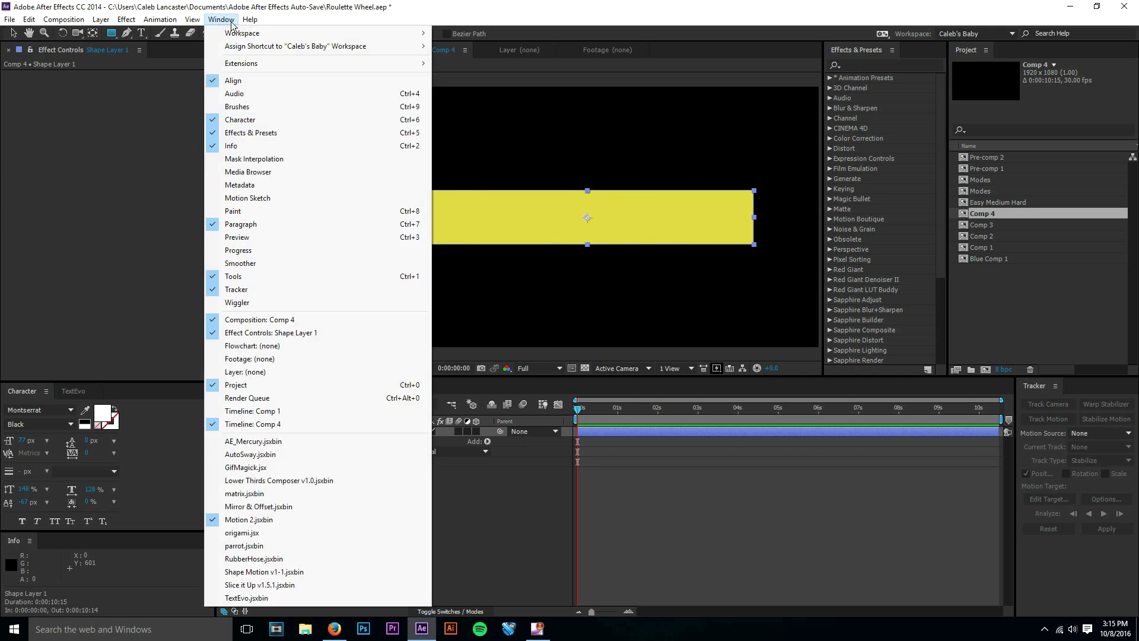
{"action": "left_click", "coordinate": [133, 157]}
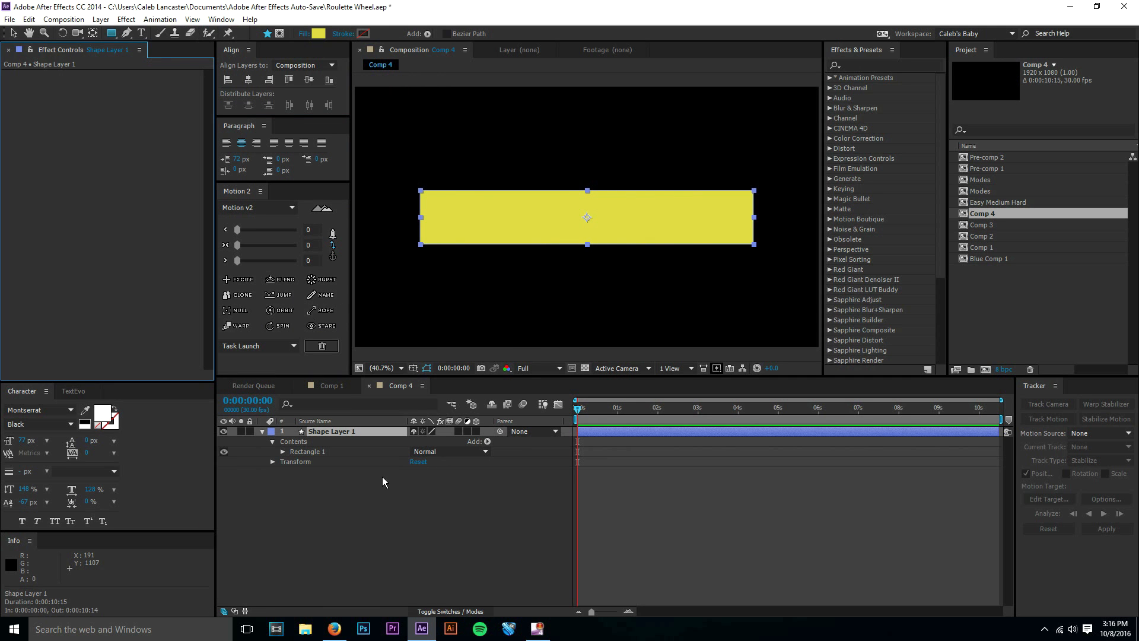
Duplicate the yellow bar's shape layer and set the original layer's label color to Yellow.
{"action": "left_click", "coordinate": [367, 436]}
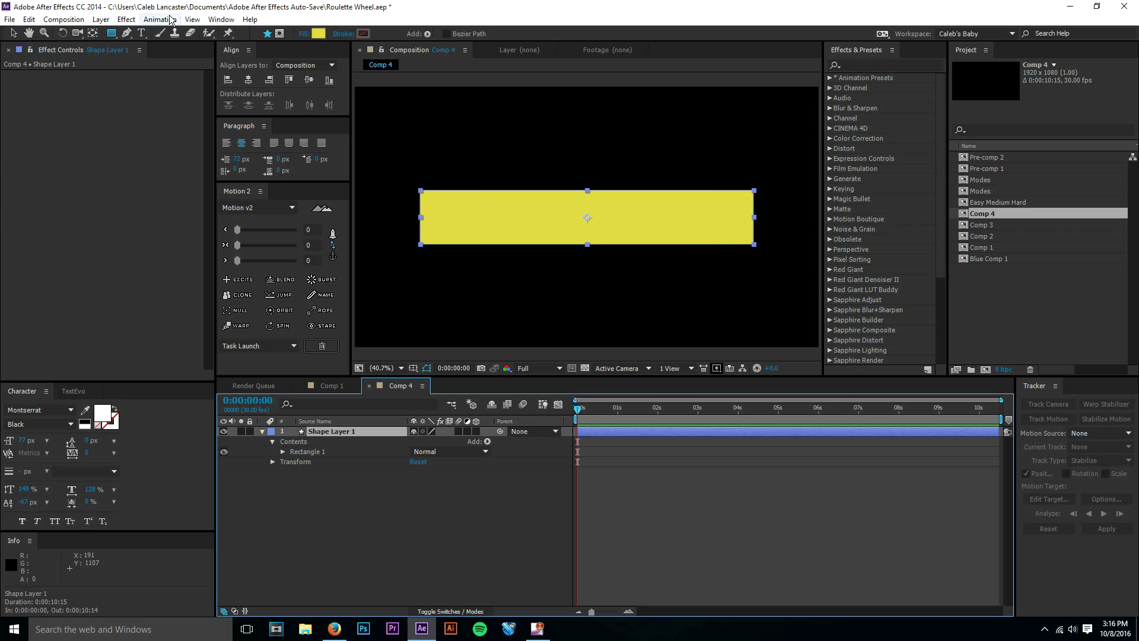
{"action": "key", "text": "ctrl+d"}
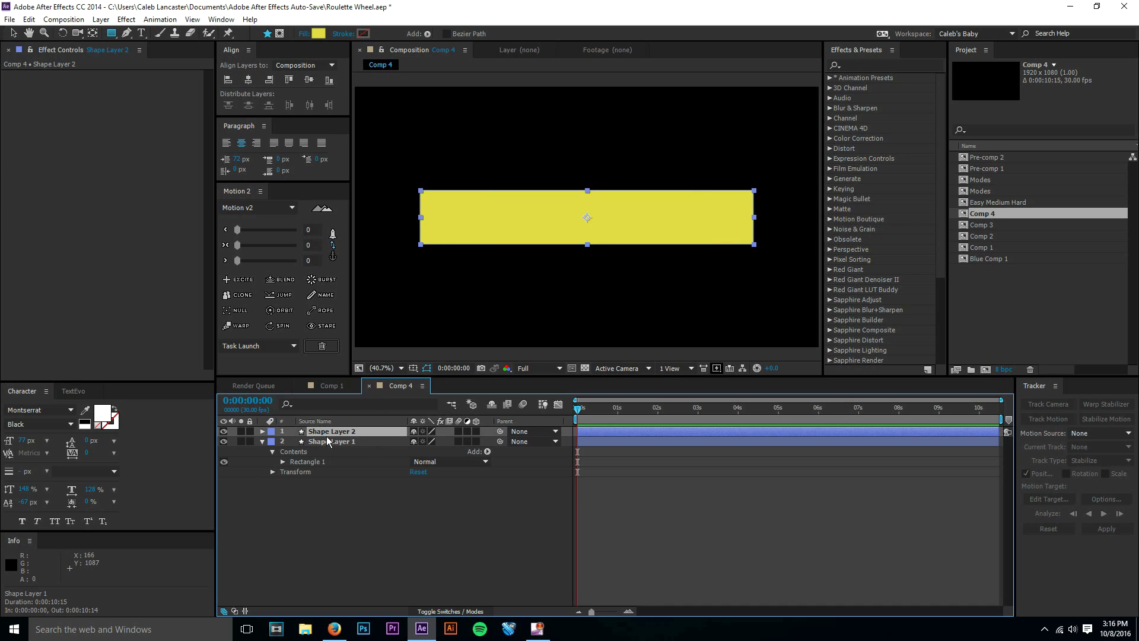
{"action": "left_click", "coordinate": [329, 443]}
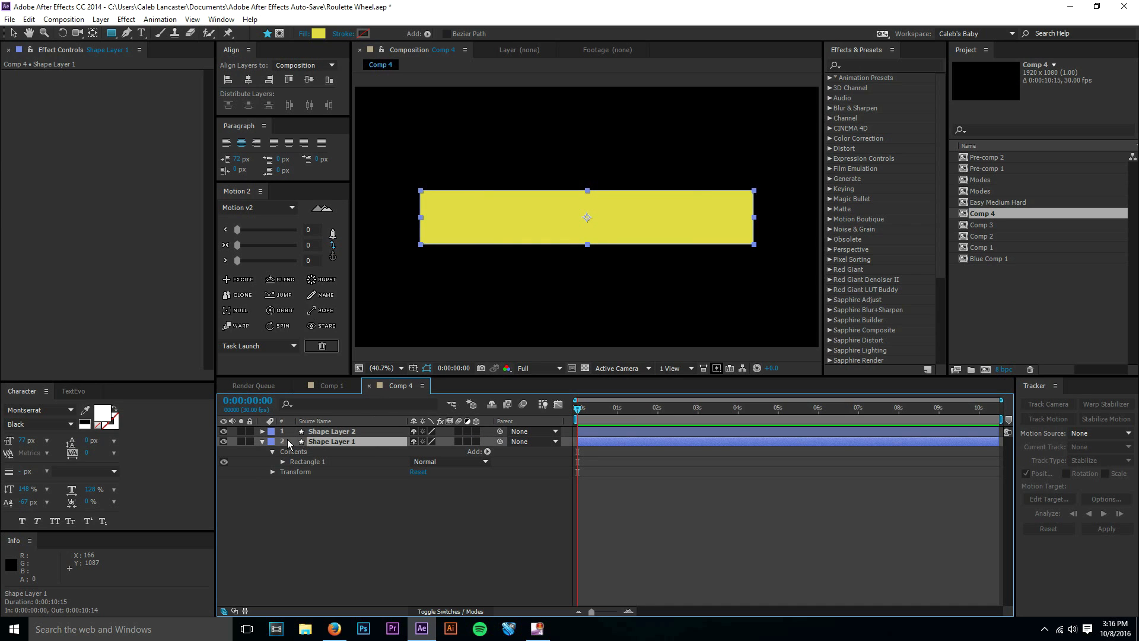
{"action": "left_click", "coordinate": [276, 443]}
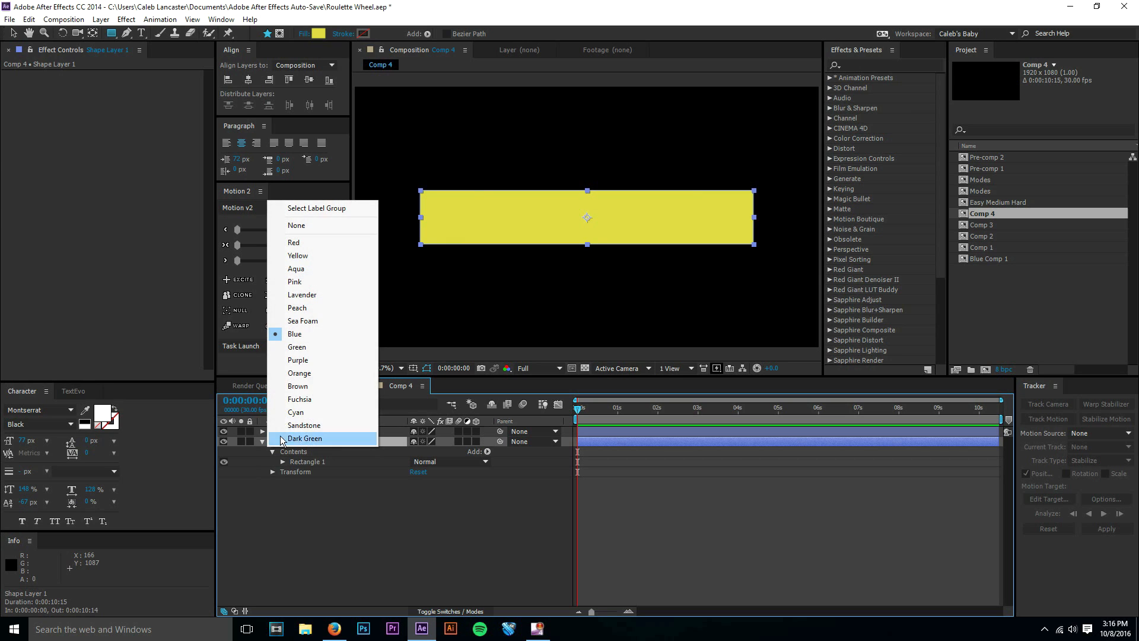
{"action": "left_click", "coordinate": [371, 256]}
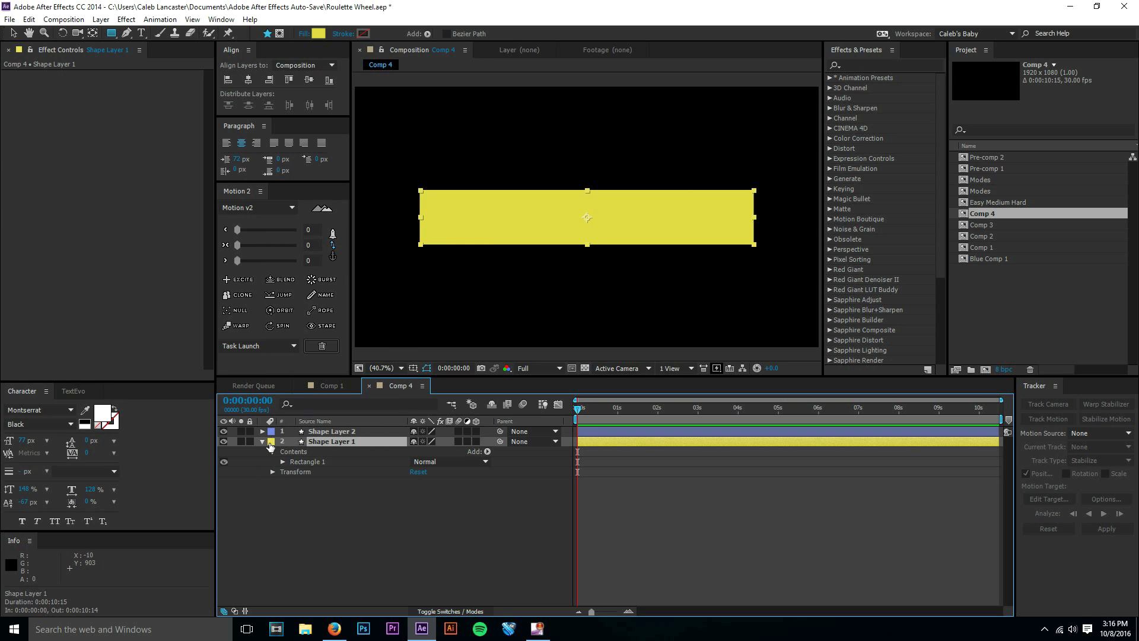
Shorten the duplicate bar to about a third of its width at the yellow bar's right end and fill it with blue 3963DA.
{"action": "left_click", "coordinate": [336, 433]}
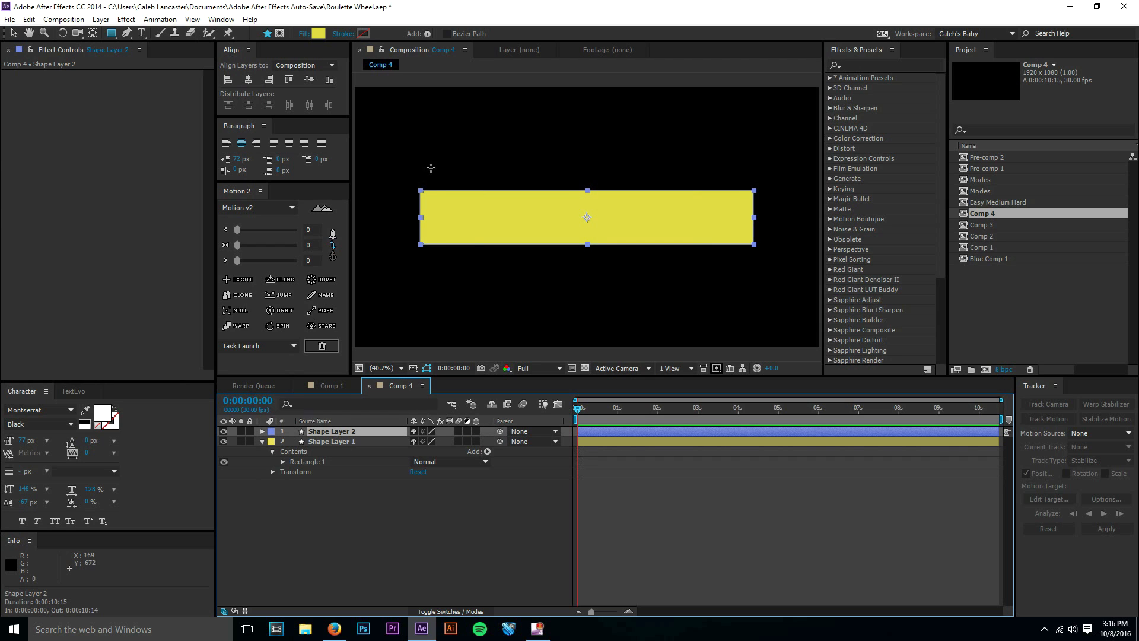
{"action": "key", "text": "v"}
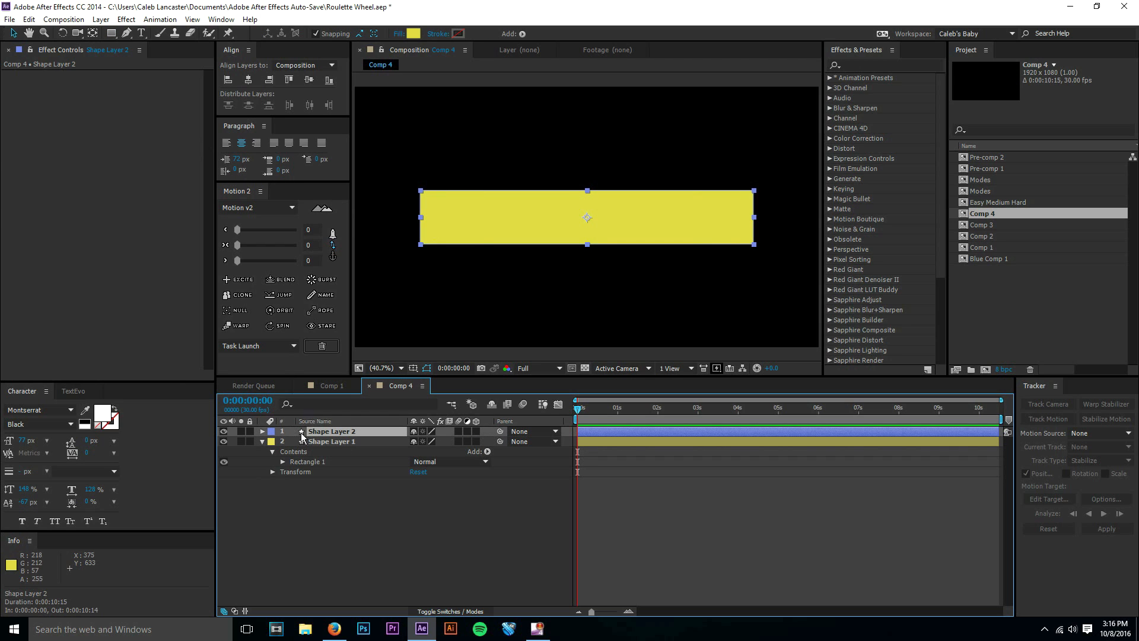
{"action": "left_click_drag", "start_coordinate": [421, 217], "coordinate": [655, 230]}
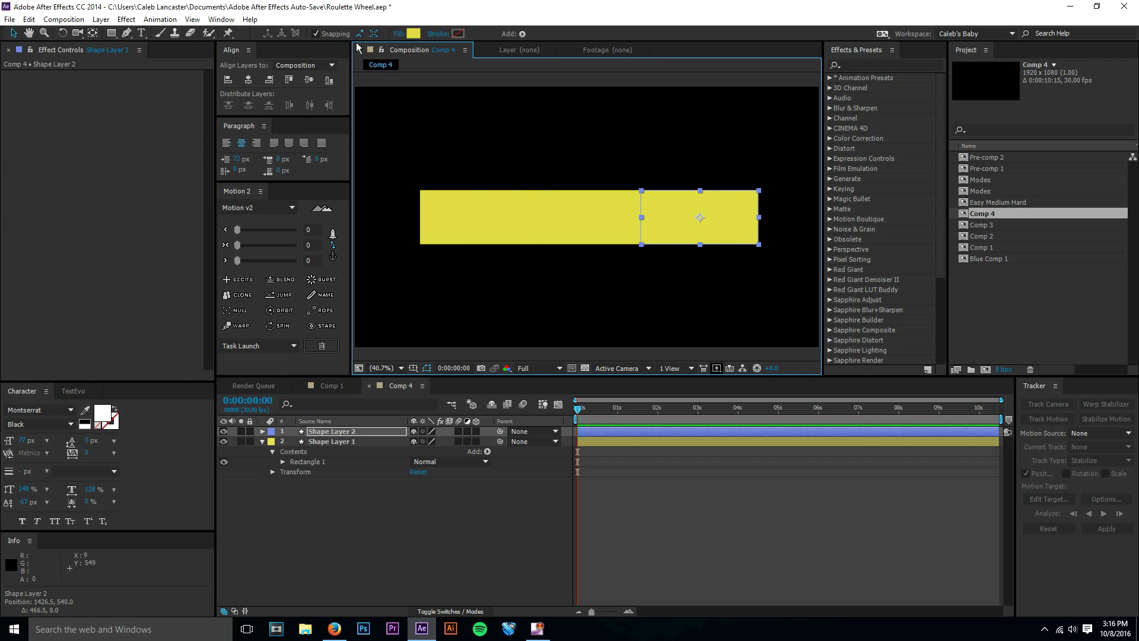
{"action": "left_click", "coordinate": [412, 34]}
{"action": "left_click_drag", "start_coordinate": [180, 98], "coordinate": [186, 87]}
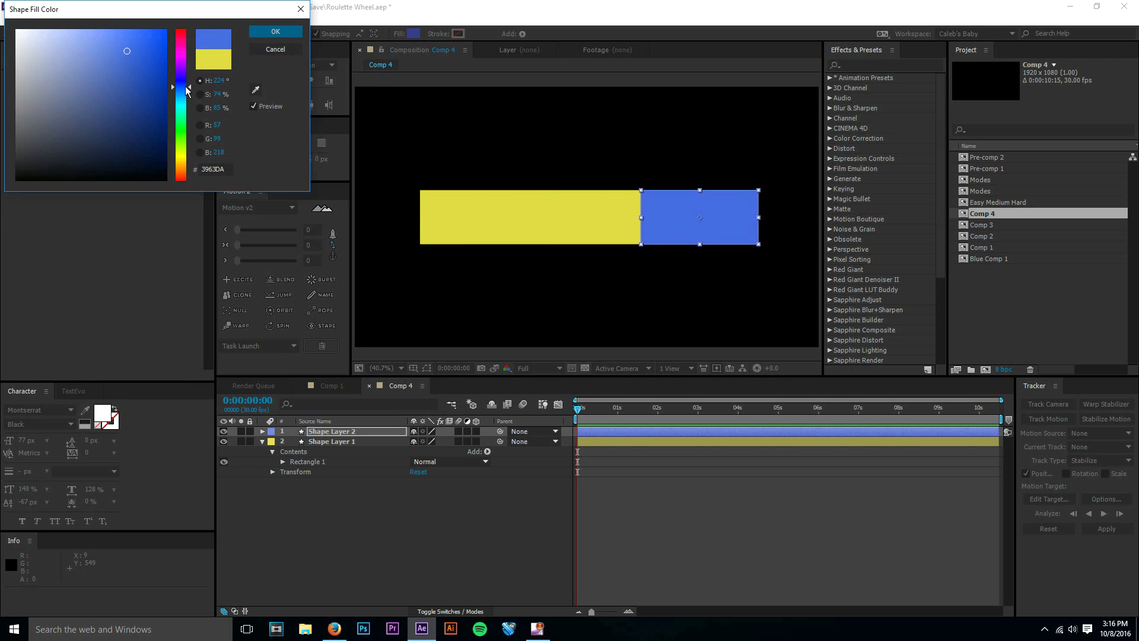
{"action": "left_click", "coordinate": [295, 35]}
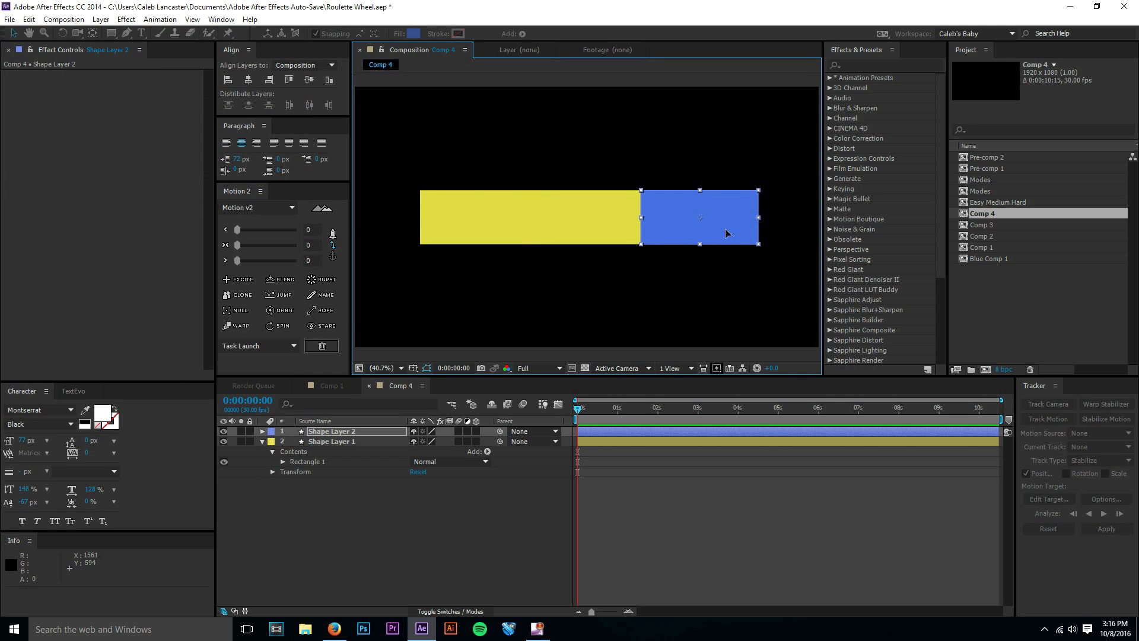
Move the blue box to about 1428.5, 540 so its right edge sits flush with the yellow bar's right end.
{"action": "left_click_drag", "start_coordinate": [732, 230], "coordinate": [727, 230]}
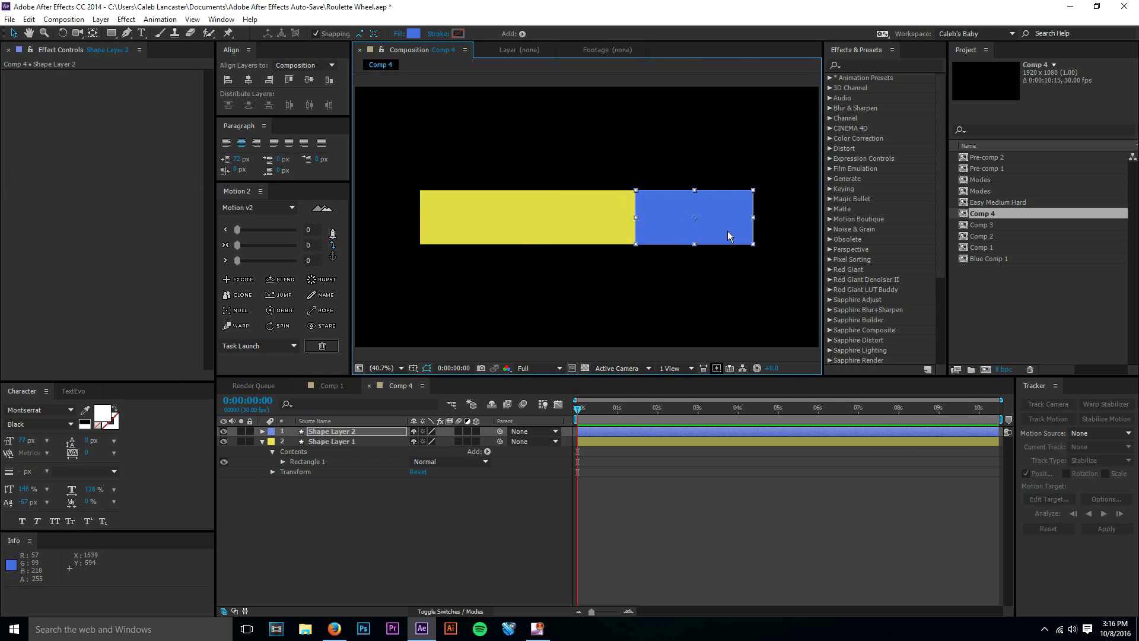
{"action": "left_click", "coordinate": [750, 482]}
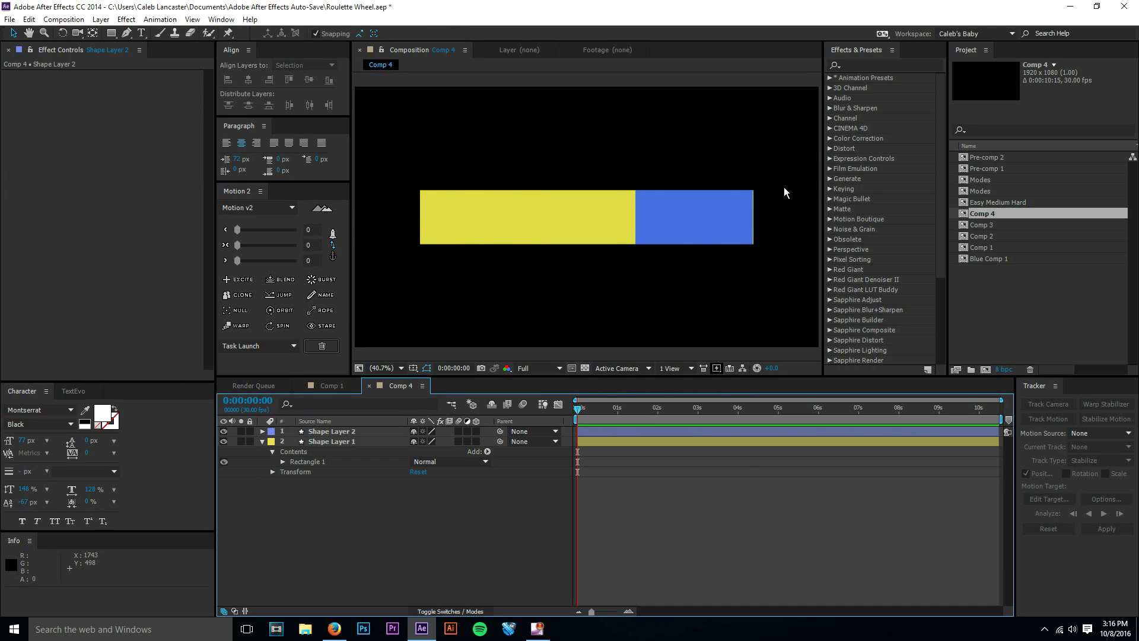
{"action": "left_click", "coordinate": [742, 217]}
{"action": "key", "text": "period"}
{"action": "key", "text": "period"}
{"action": "key", "text": "period"}
{"action": "key", "text": "period"}
{"action": "scroll", "coordinate": [748, 239], "scroll_direction": "down", "scroll_amount": 1}
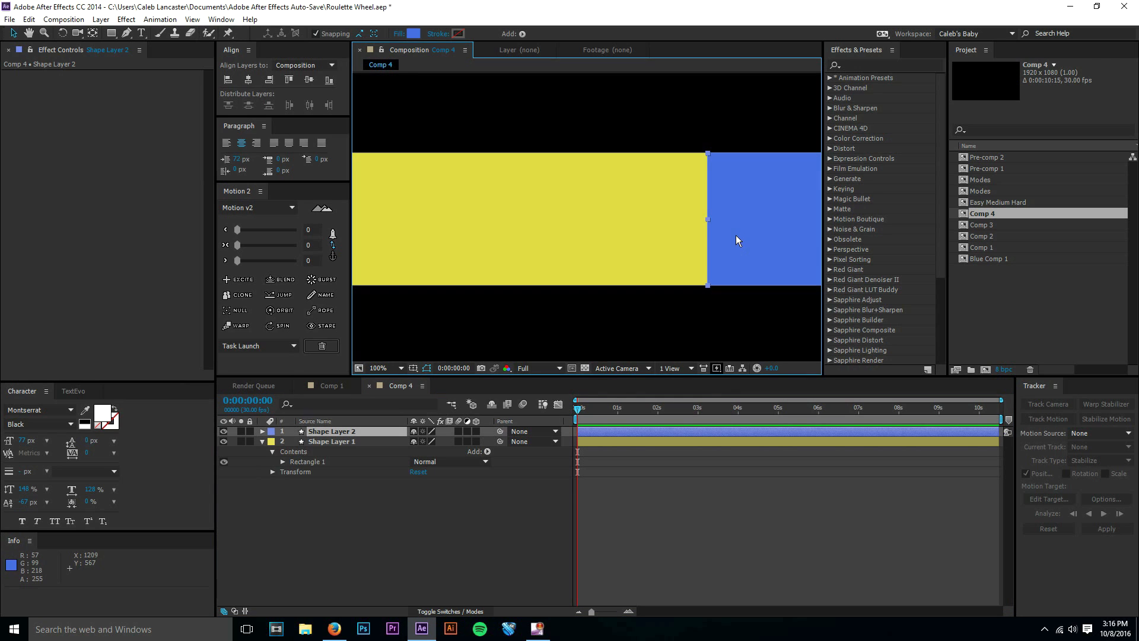
{"action": "key", "text": "space"}
{"action": "left_click_drag", "start_coordinate": [736, 235], "coordinate": [498, 217]}
{"action": "left_click_drag", "start_coordinate": [665, 229], "coordinate": [647, 236]}
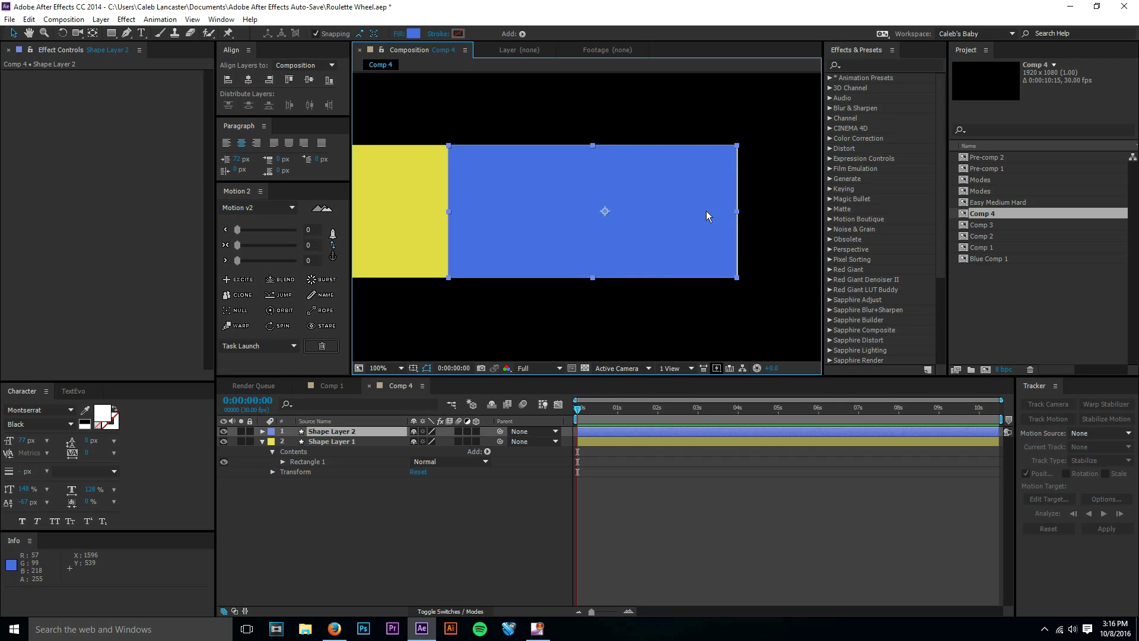
{"action": "key", "text": "Right"}
{"action": "key", "text": "Right"}
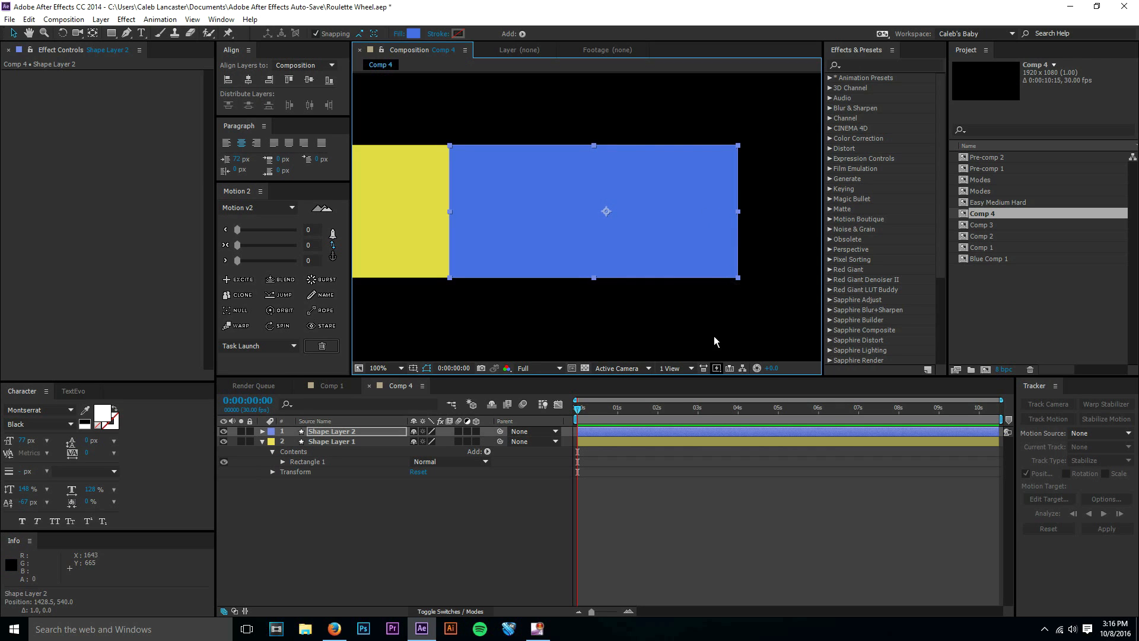
Examine how the blue box's edges line up with the yellow bar, then fit the whole composition in the viewer.
{"action": "left_click", "coordinate": [685, 442]}
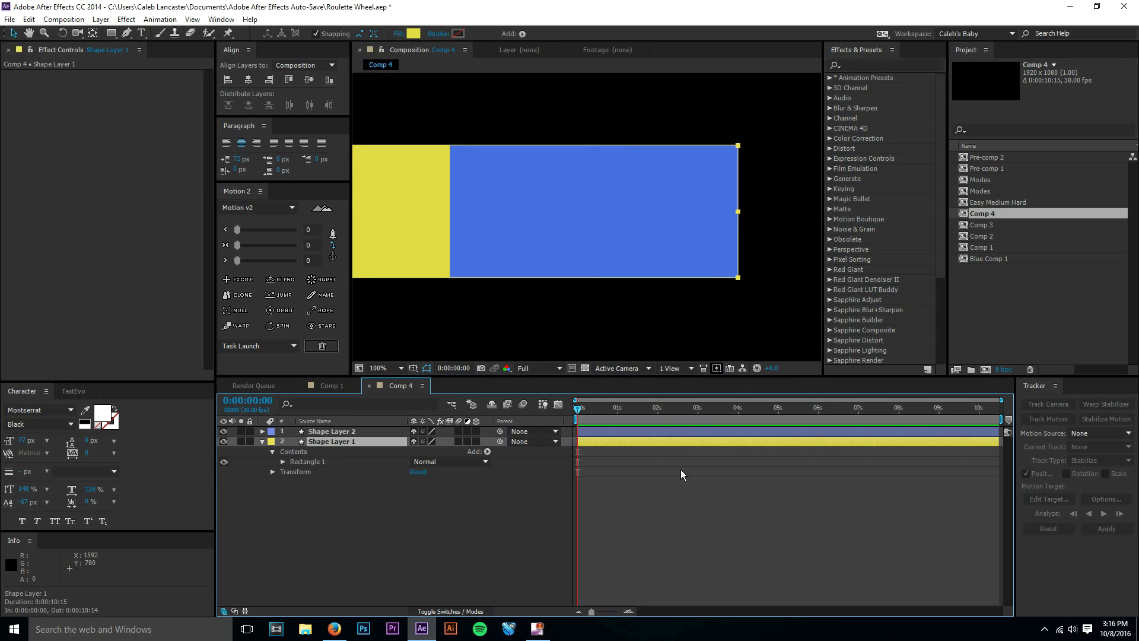
{"action": "left_click", "coordinate": [730, 498]}
{"action": "left_click", "coordinate": [720, 259]}
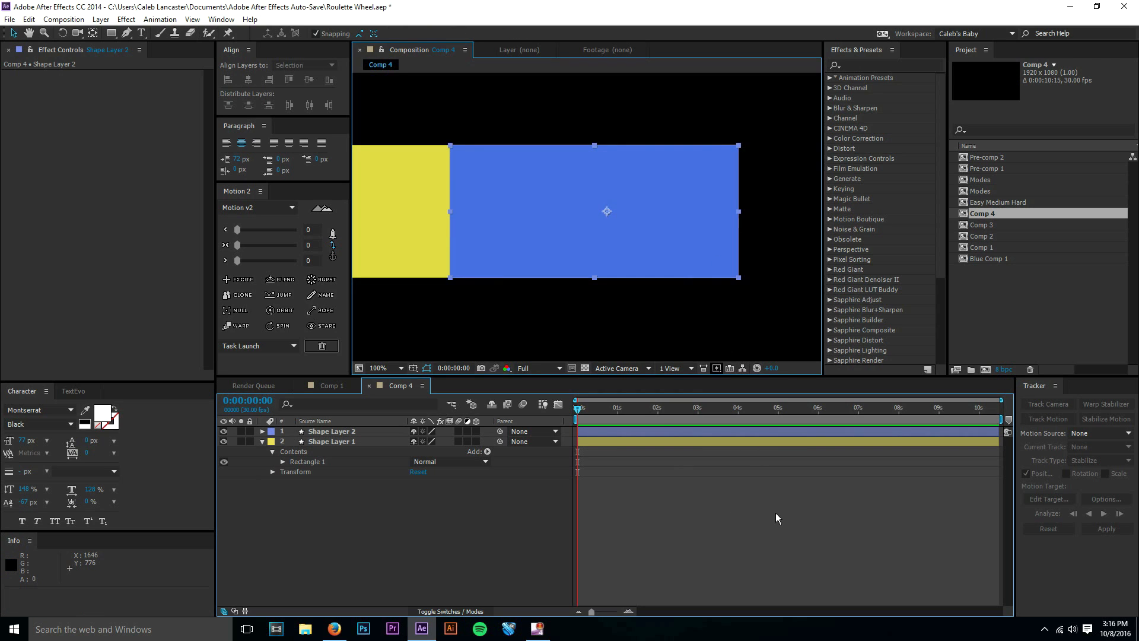
{"action": "left_click", "coordinate": [777, 518]}
{"action": "scroll", "coordinate": [737, 260], "scroll_direction": "up", "scroll_amount": 1}
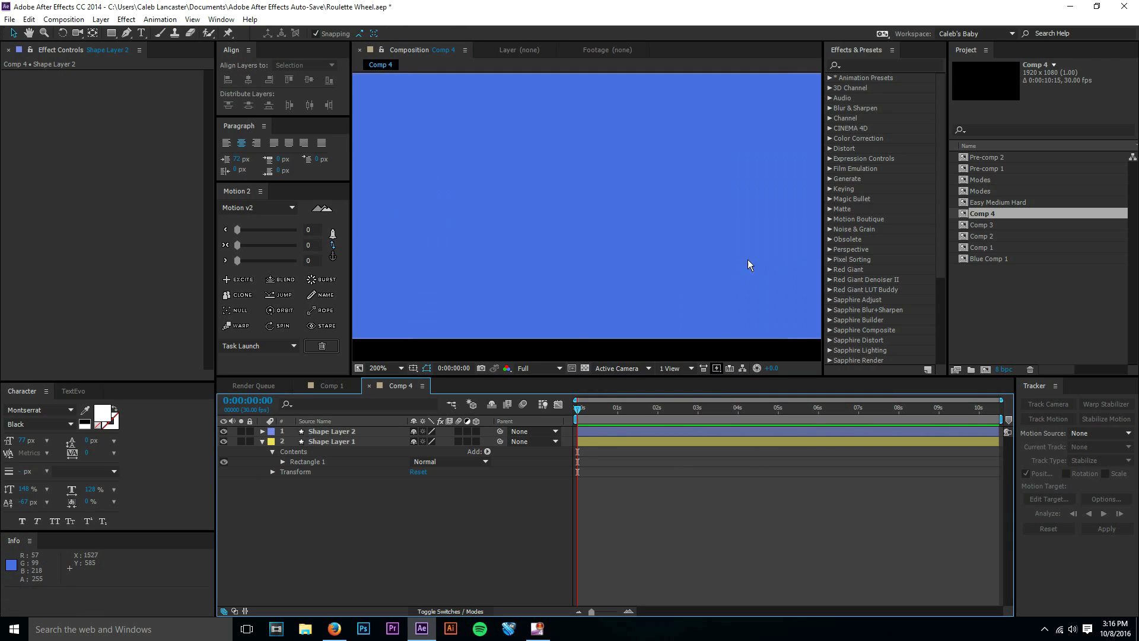
{"action": "scroll", "coordinate": [760, 245], "scroll_direction": "down", "scroll_amount": 1}
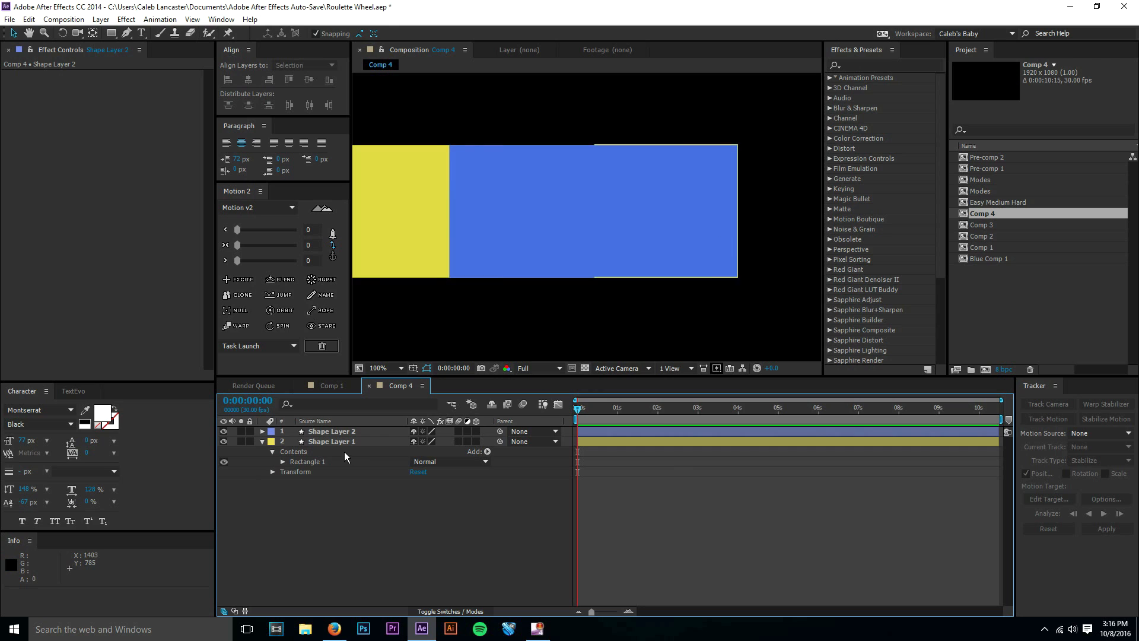
{"action": "left_click", "coordinate": [346, 434]}
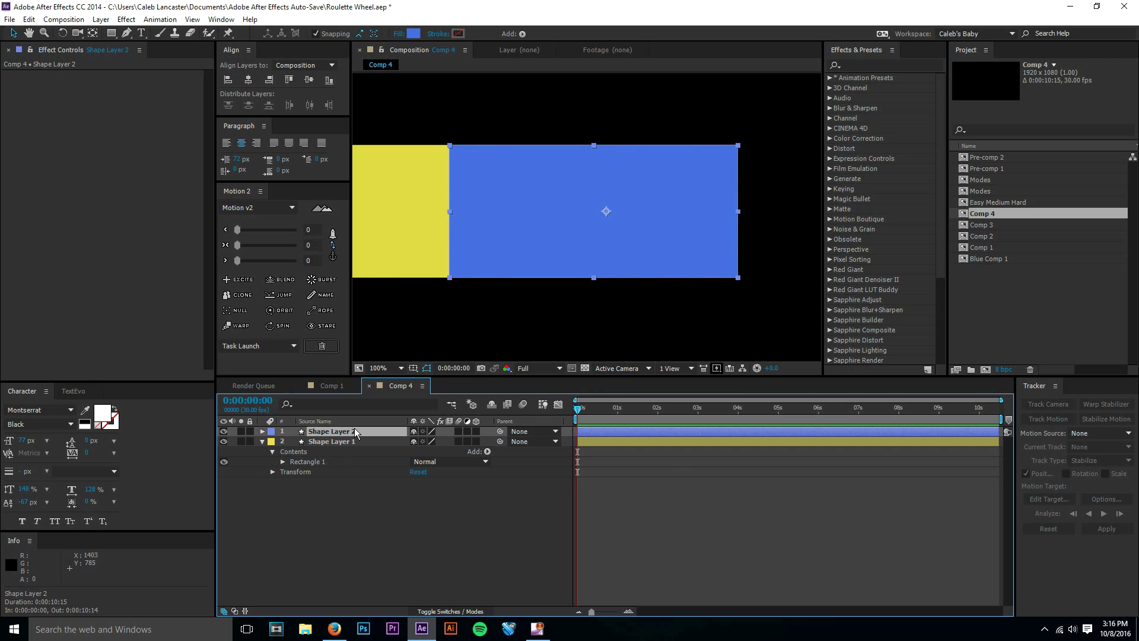
{"action": "left_click", "coordinate": [638, 535]}
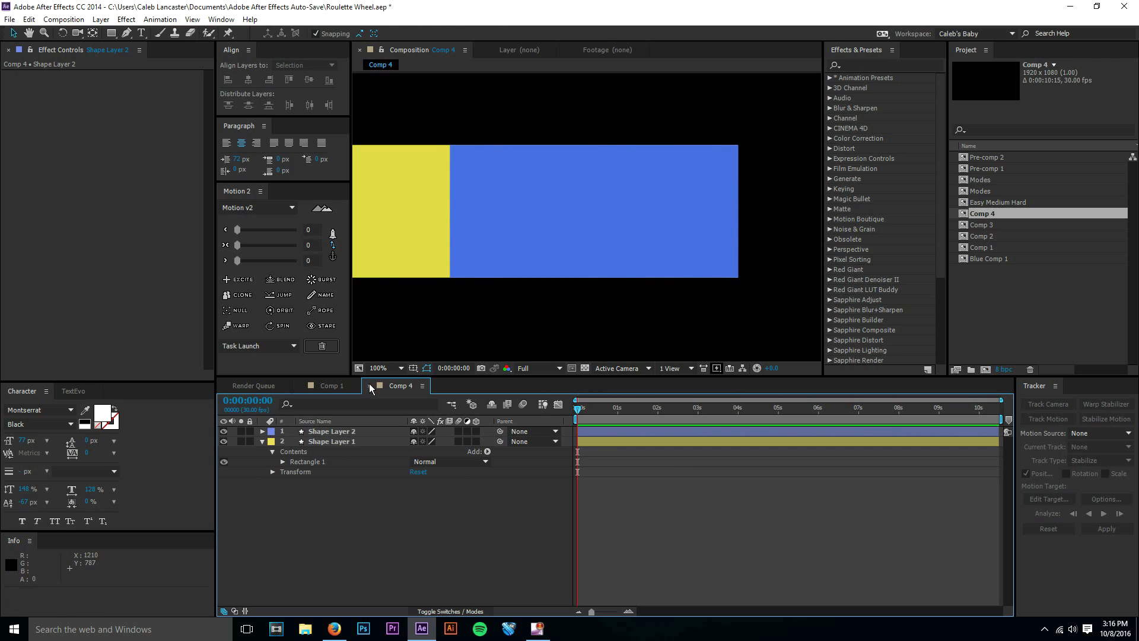
{"action": "left_click", "coordinate": [394, 369]}
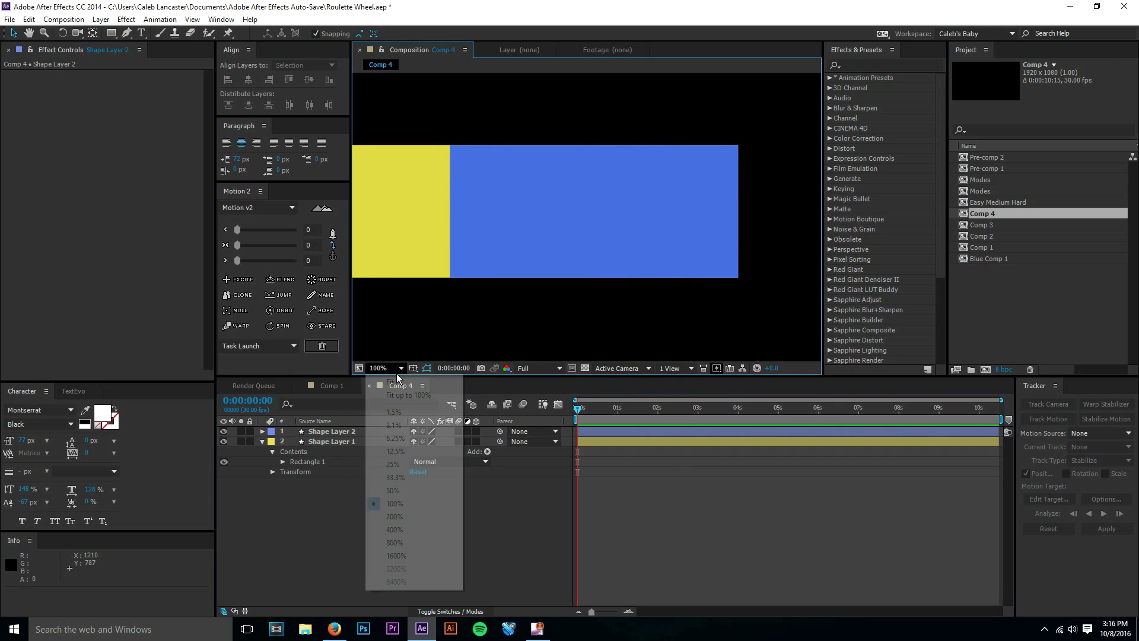
{"action": "left_click", "coordinate": [398, 383]}
Duplicate the blue box's shape layer and center the copy's anchor point with Motion 2.
{"action": "left_click", "coordinate": [369, 435]}
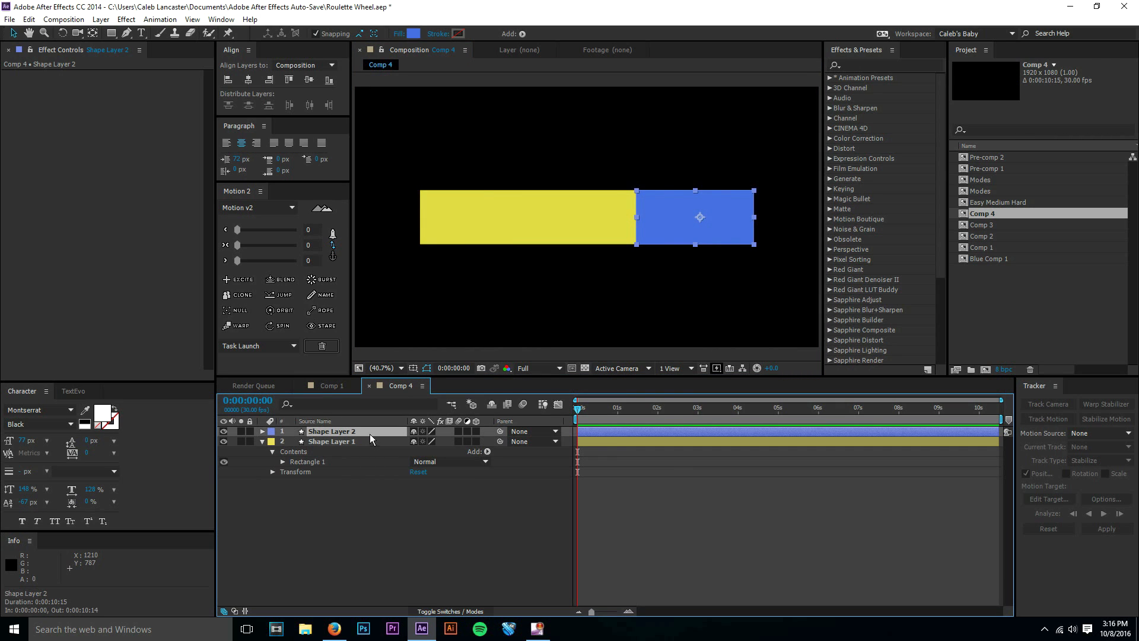
{"action": "key", "text": "ctrl+d"}
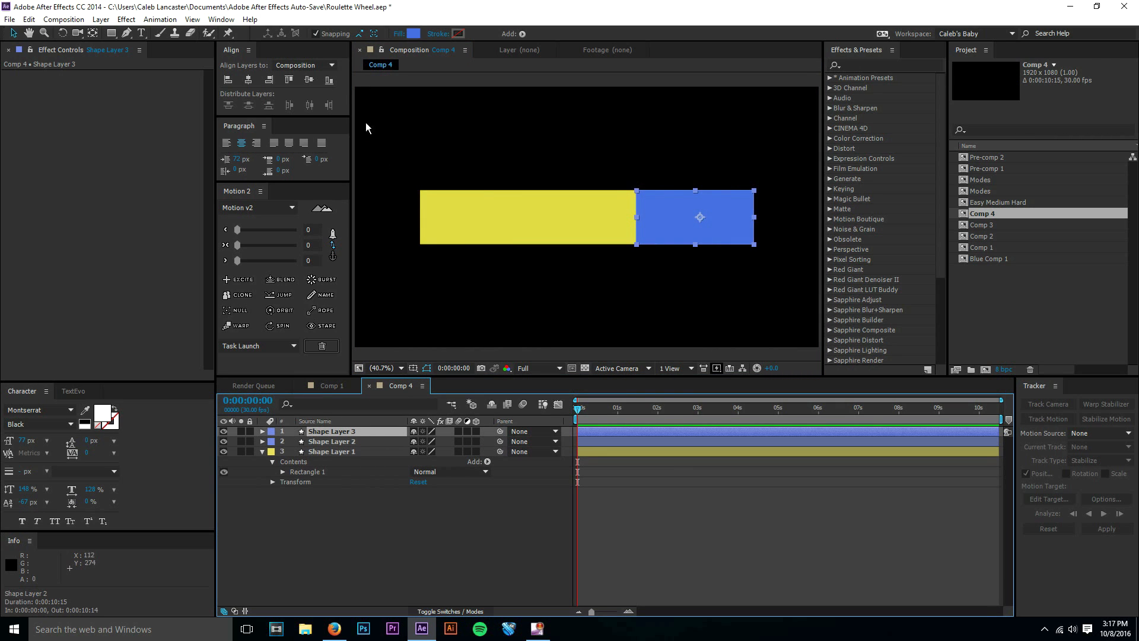
{"action": "left_click", "coordinate": [350, 443]}
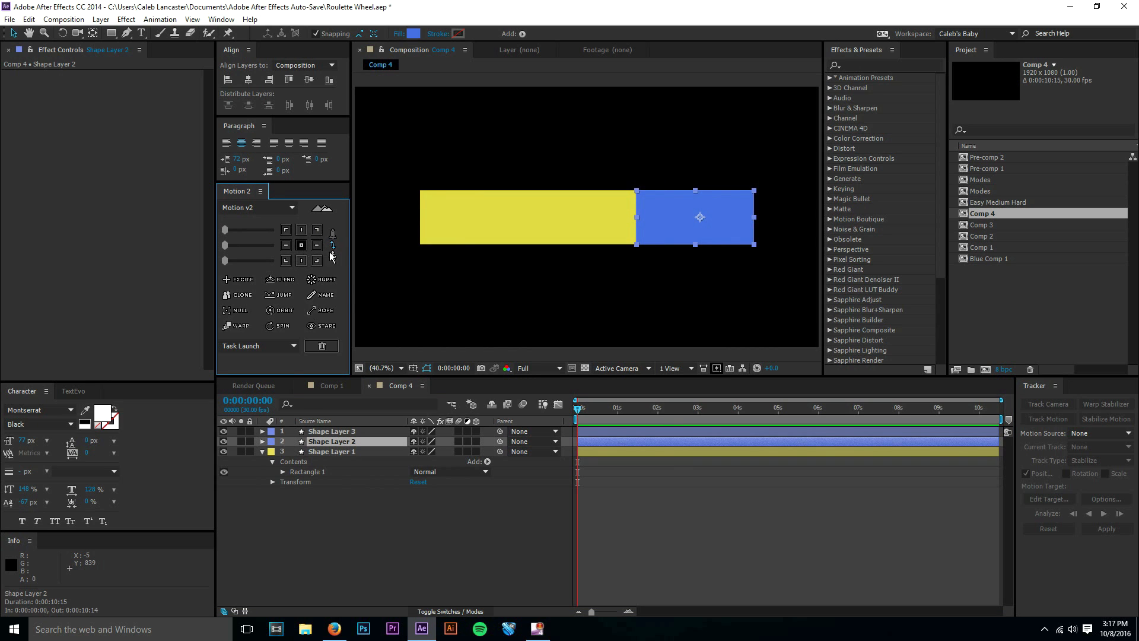
{"action": "left_click", "coordinate": [356, 432]}
Change the top copy's fill color to green 39DA3D and set its layer label to Green.
{"action": "left_click", "coordinate": [413, 34]}
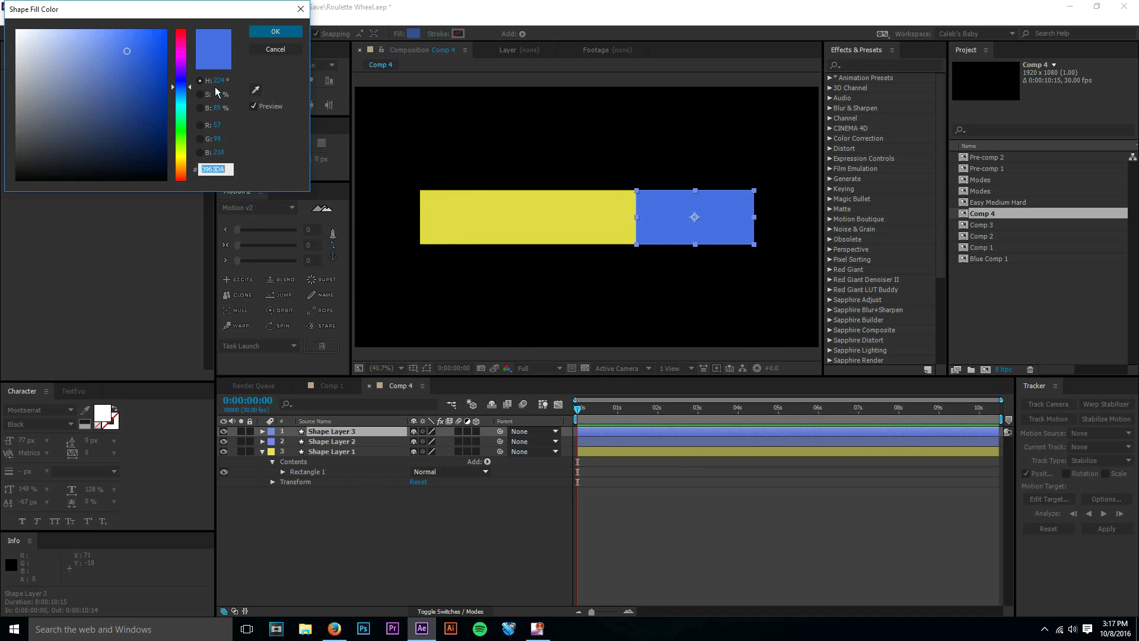
{"action": "left_click", "coordinate": [183, 129]}
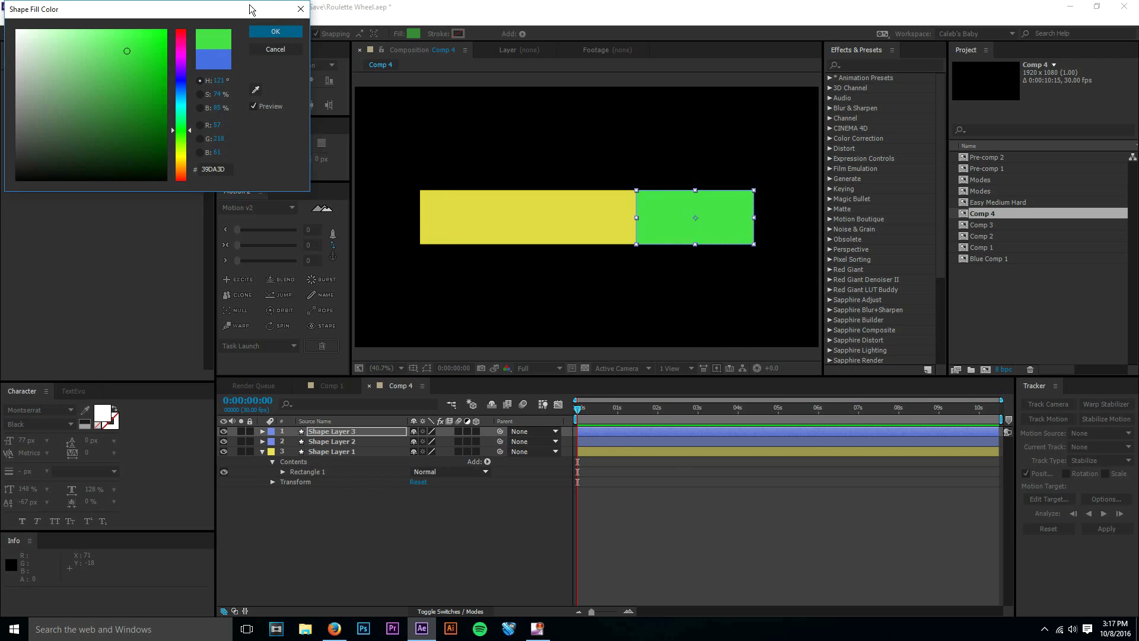
{"action": "left_click", "coordinate": [273, 30]}
{"action": "left_click", "coordinate": [271, 432]}
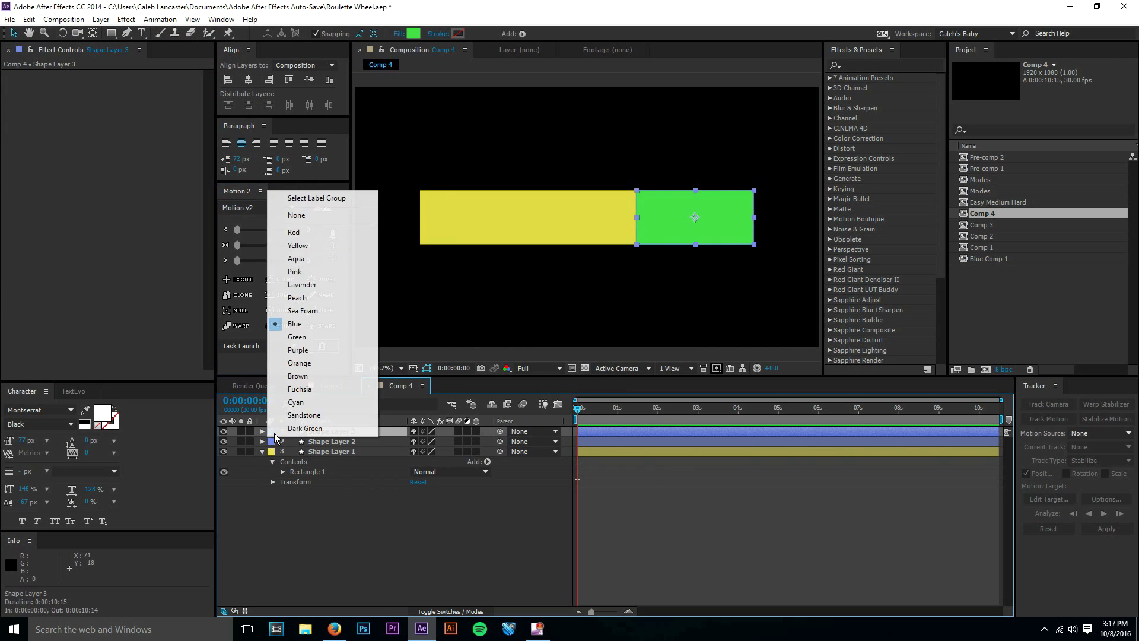
{"action": "left_click", "coordinate": [309, 338]}
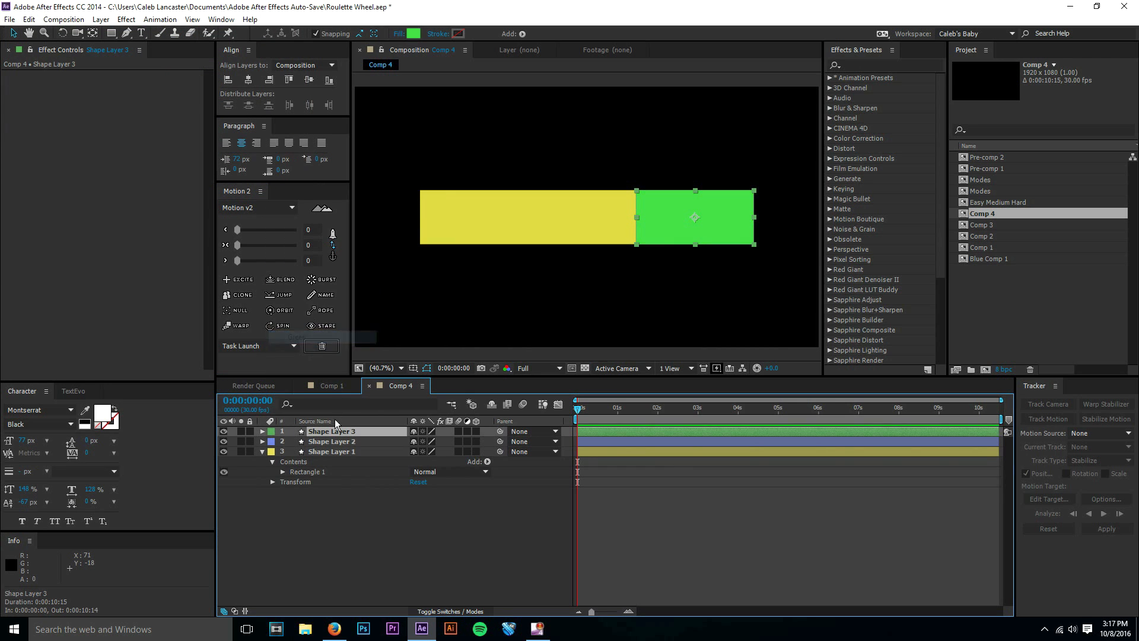
Duplicate the green box's layer, and give the copy a Red layer label and a red fill of RGB 218, 57, 57.
{"action": "key", "text": "ctrl+d"}
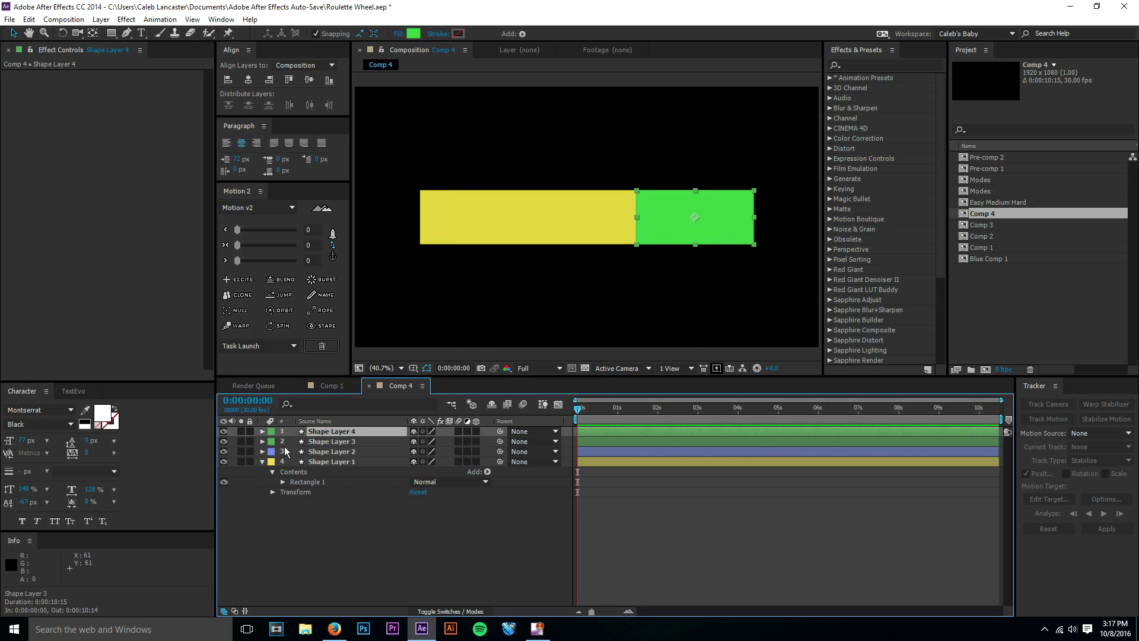
{"action": "left_click", "coordinate": [271, 432]}
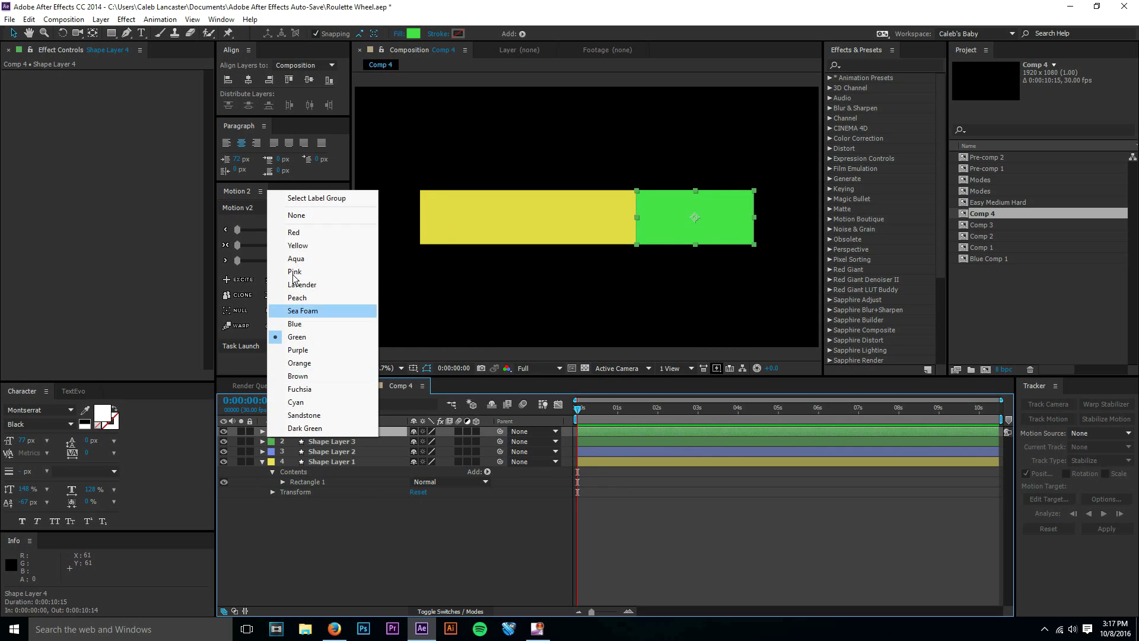
{"action": "left_click", "coordinate": [294, 241]}
{"action": "left_click", "coordinate": [412, 34]}
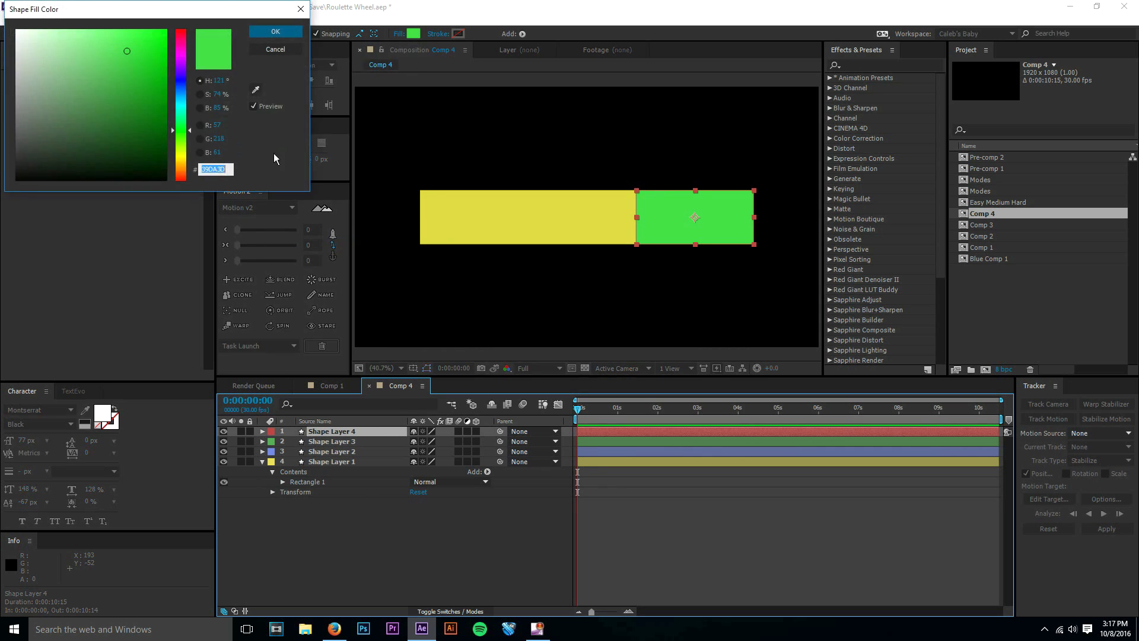
{"action": "left_click_drag", "start_coordinate": [181, 155], "coordinate": [177, 201]}
{"action": "left_click", "coordinate": [261, 32]}
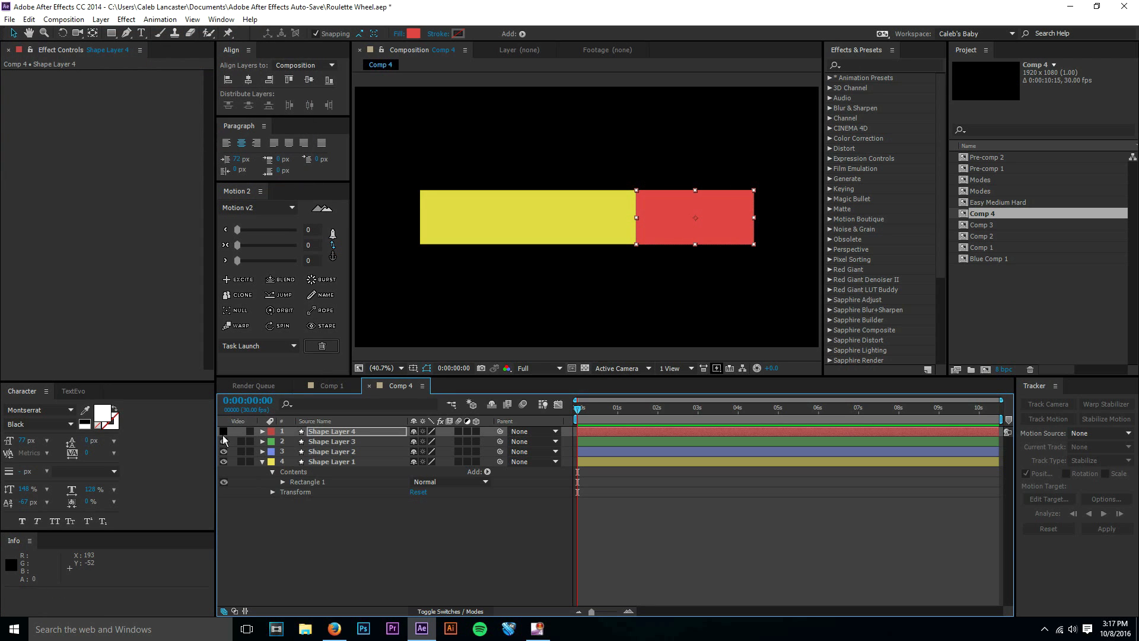
With the red and green boxes hidden, add a white EASY text layer directly above the blue box's layer.
{"action": "left_click", "coordinate": [338, 451]}
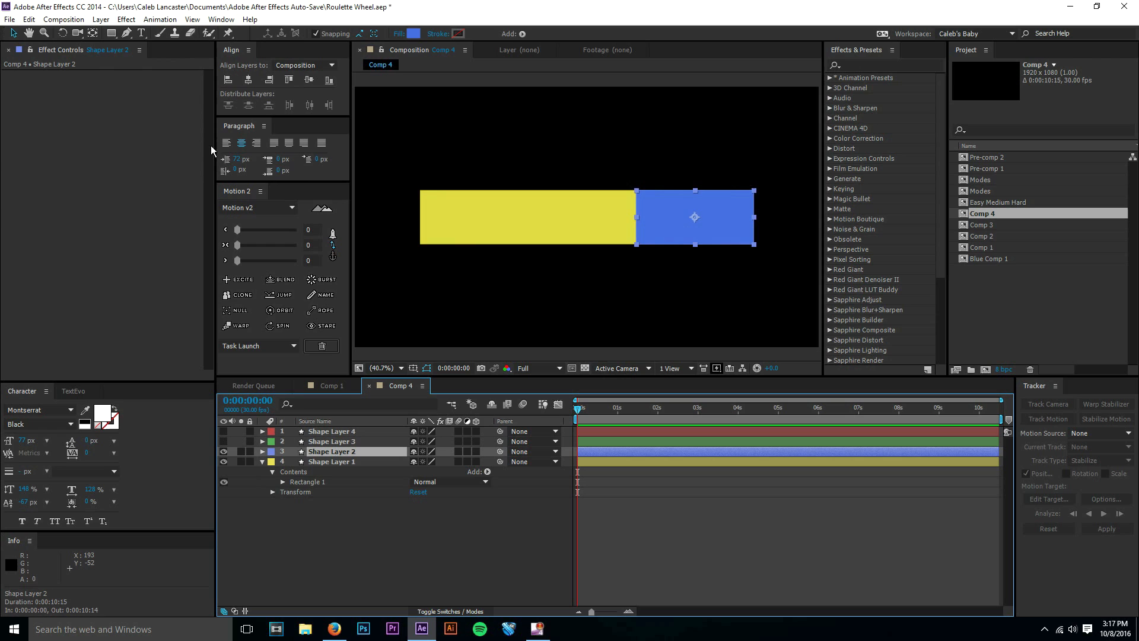
{"action": "left_click", "coordinate": [142, 34]}
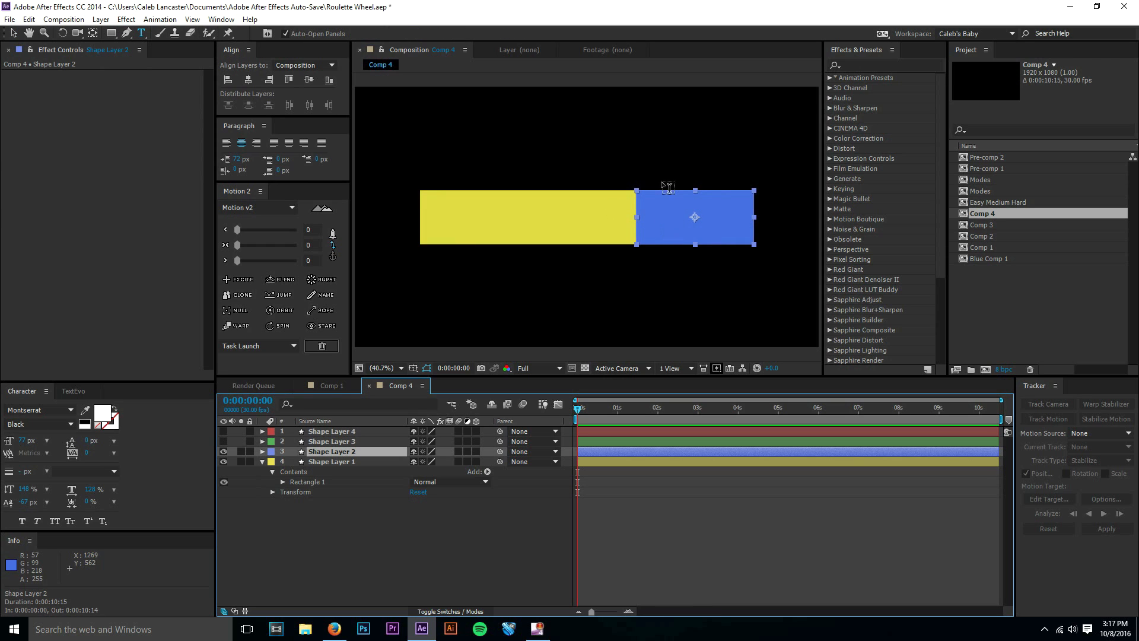
{"action": "left_click", "coordinate": [573, 166]}
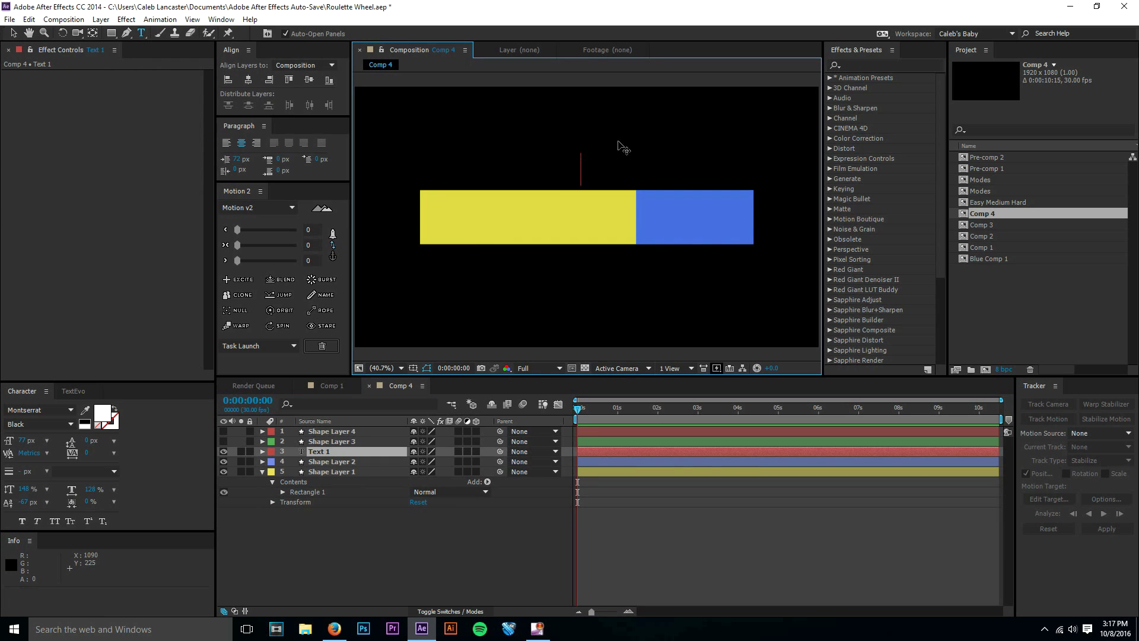
{"action": "type", "text": "EASY"}
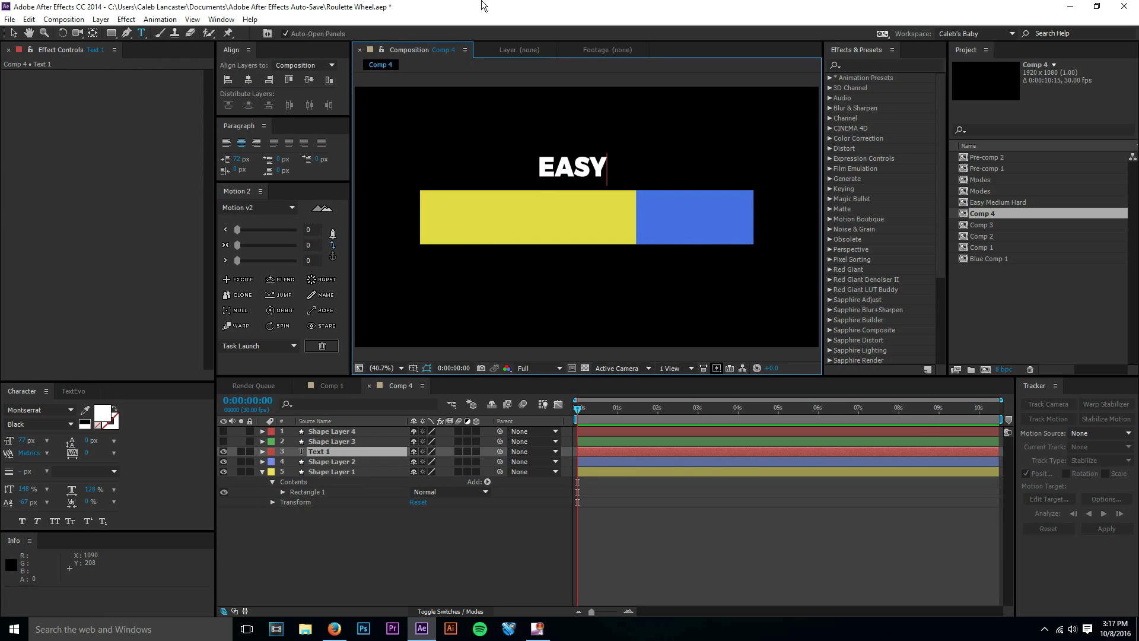
{"action": "left_click", "coordinate": [13, 34]}
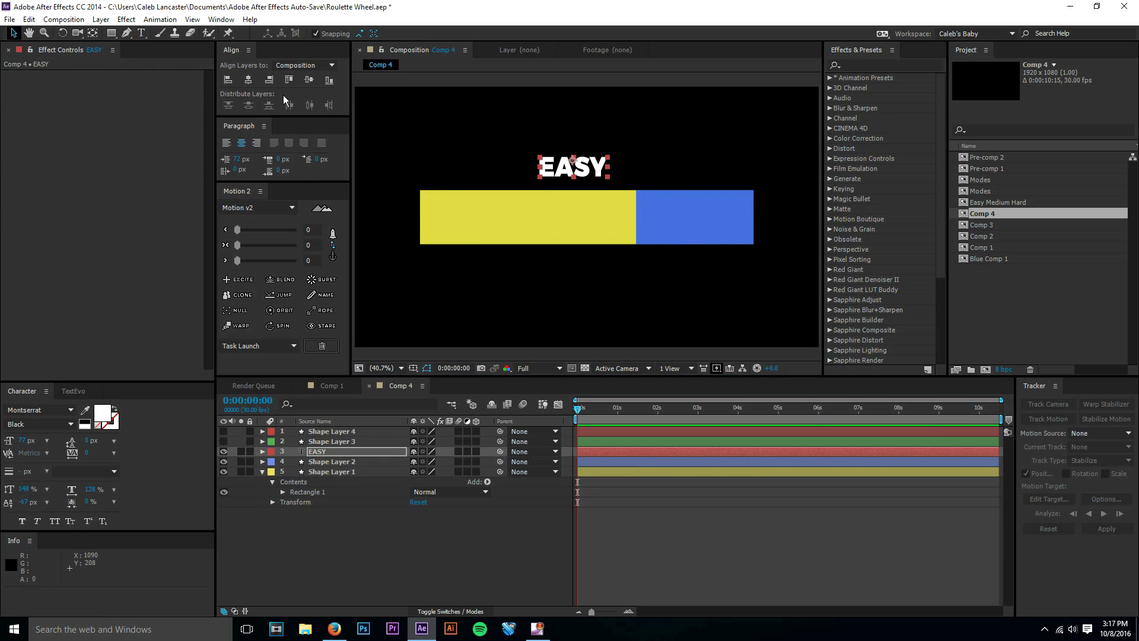
Center the EASY text in the composition and center its anchor point with Motion 2.
{"action": "left_click", "coordinate": [308, 82]}
{"action": "left_click", "coordinate": [249, 81]}
{"action": "left_click", "coordinate": [333, 256]}
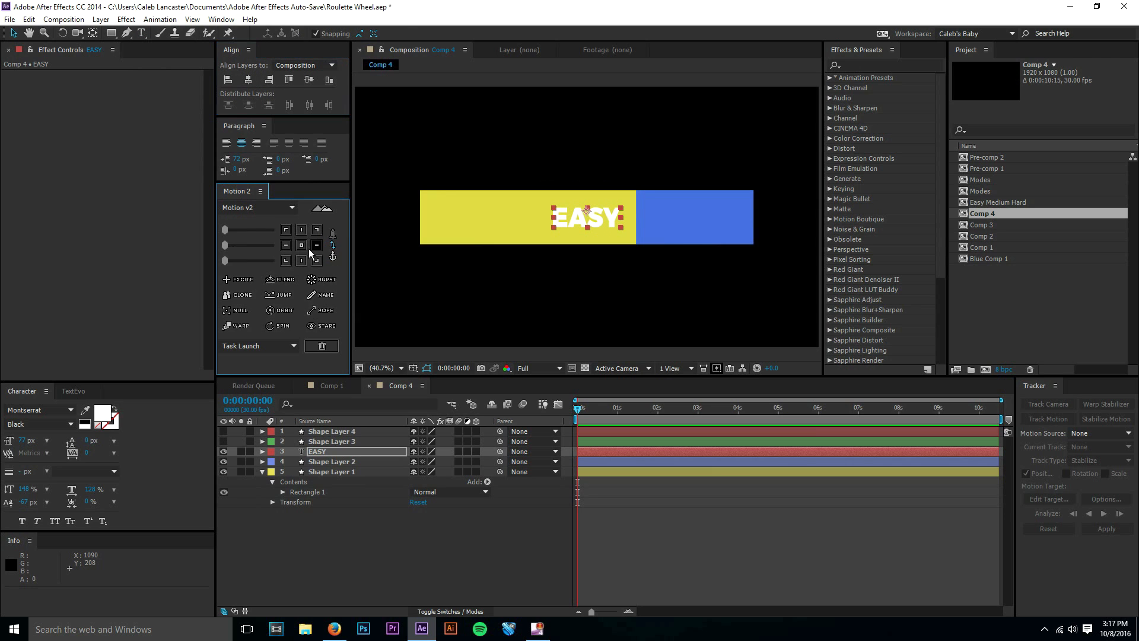
{"action": "left_click", "coordinate": [304, 247]}
{"action": "left_click", "coordinate": [333, 246]}
{"action": "left_click", "coordinate": [311, 85]}
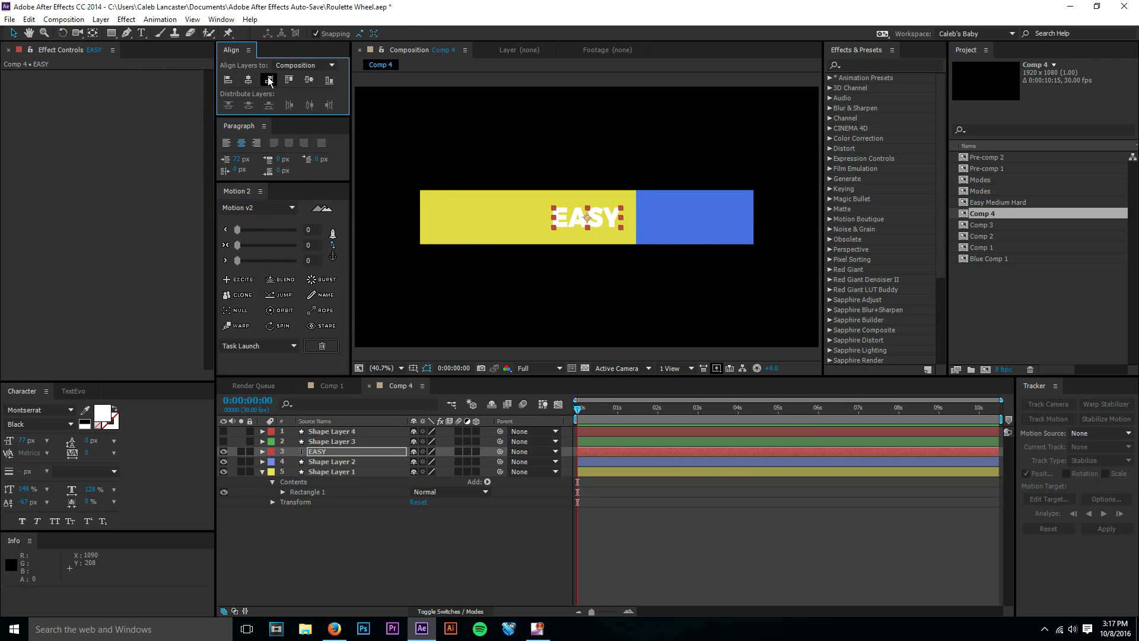
Snap the EASY text to the center of the blue box at about 1407.4, 540, and select the box's layer.
{"action": "left_click_drag", "start_coordinate": [617, 219], "coordinate": [701, 219]}
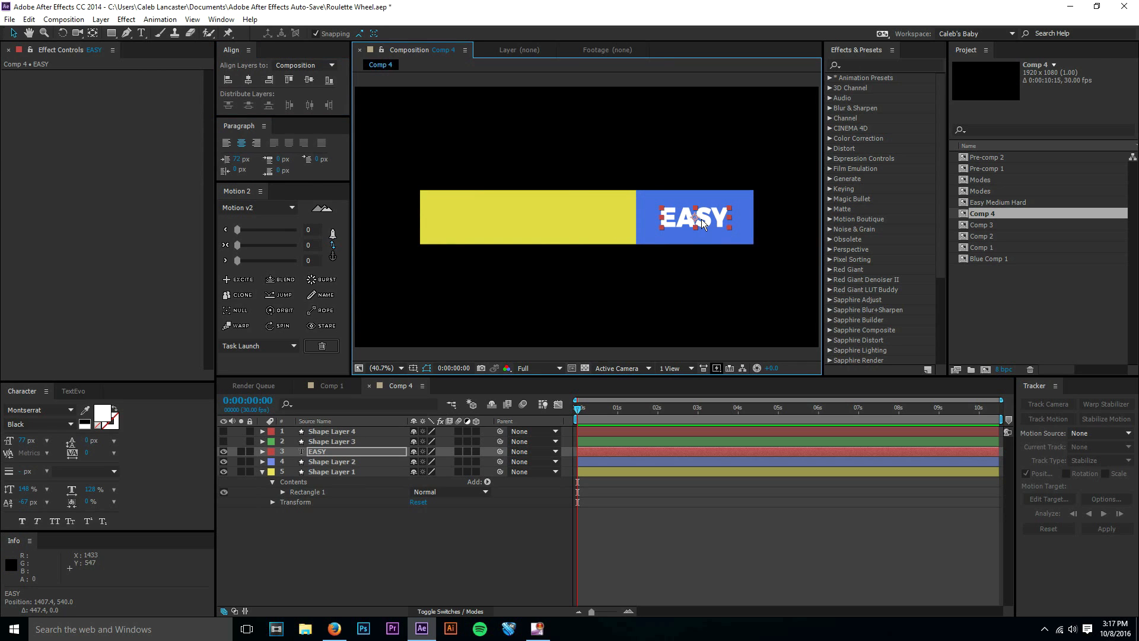
{"action": "left_click", "coordinate": [348, 463]}
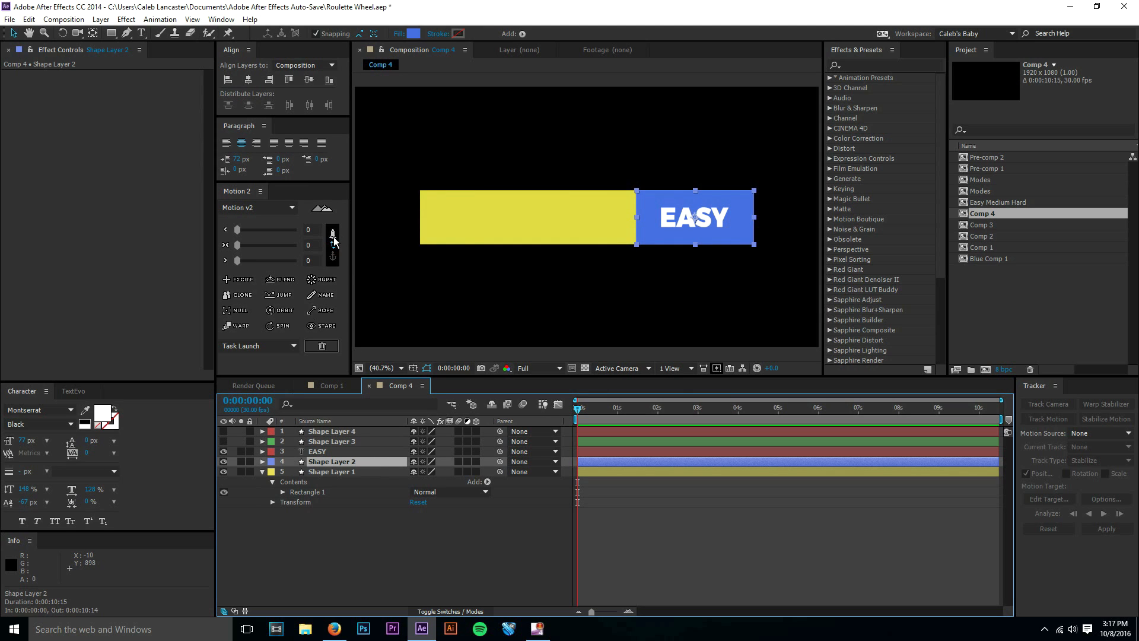
{"action": "mouse_move", "coordinate": [333, 243]}
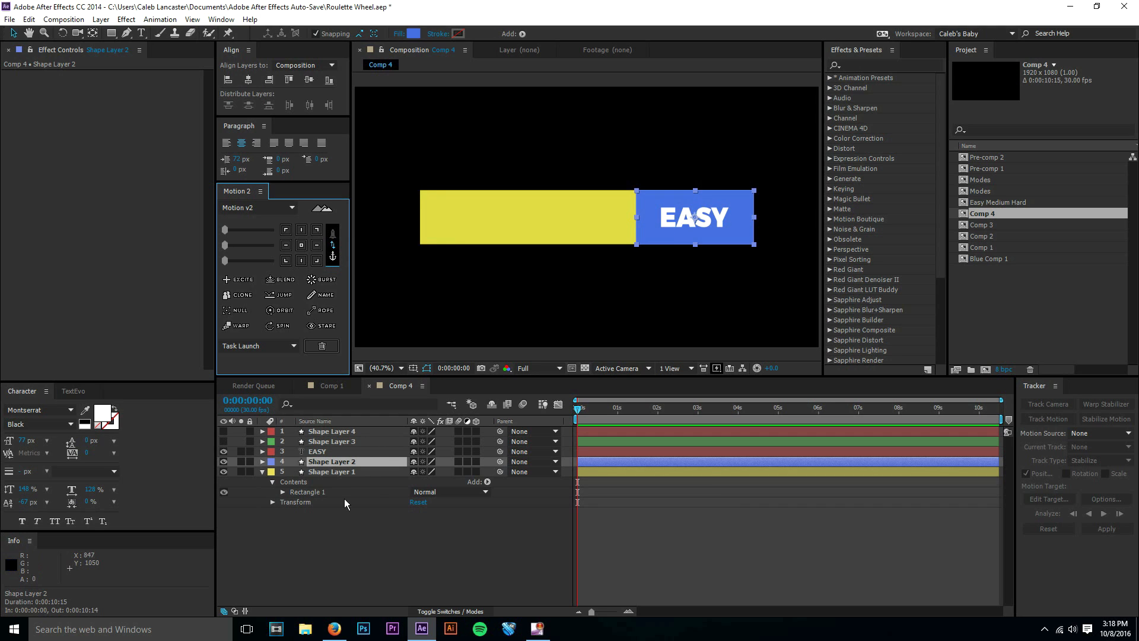
Move the EASY text off the blue box and snap it back onto the box's center.
{"action": "left_click", "coordinate": [707, 215]}
{"action": "left_click_drag", "start_coordinate": [708, 215], "coordinate": [635, 160]}
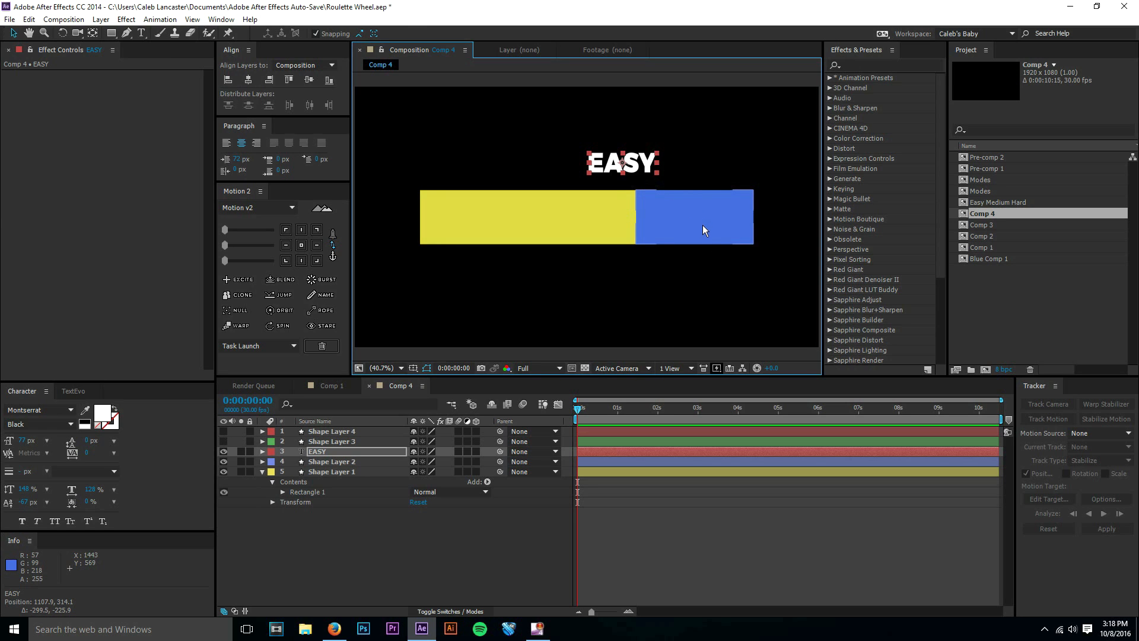
{"action": "key", "text": "Right"}
{"action": "key", "text": "Right"}
{"action": "key", "text": "Right"}
{"action": "left_click_drag", "start_coordinate": [688, 196], "coordinate": [711, 220]}
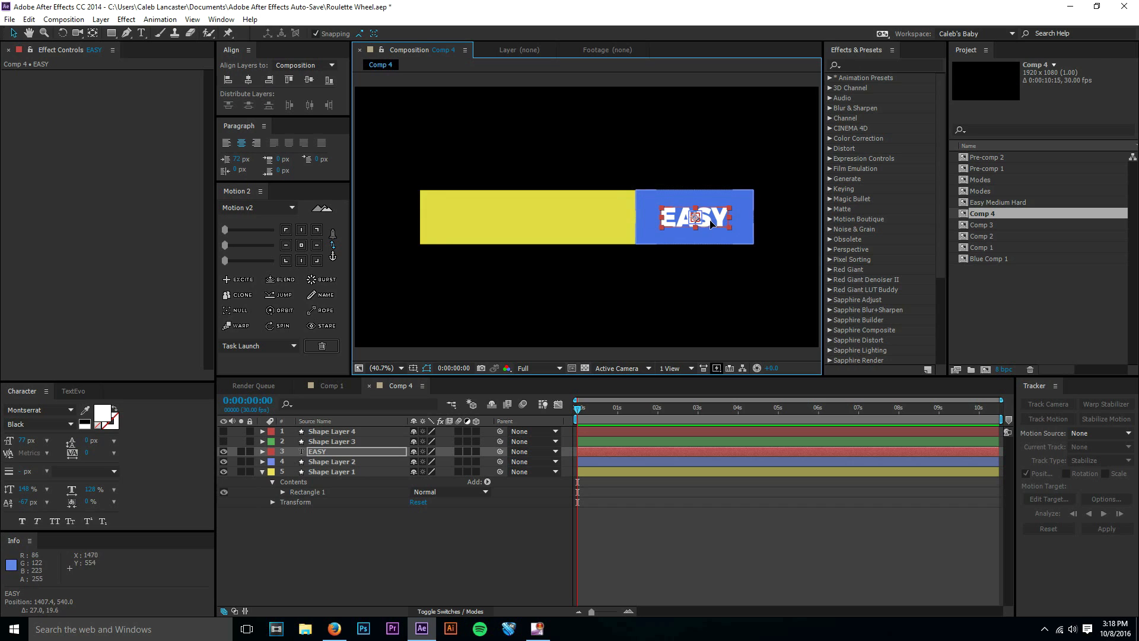
{"action": "left_click", "coordinate": [670, 540]}
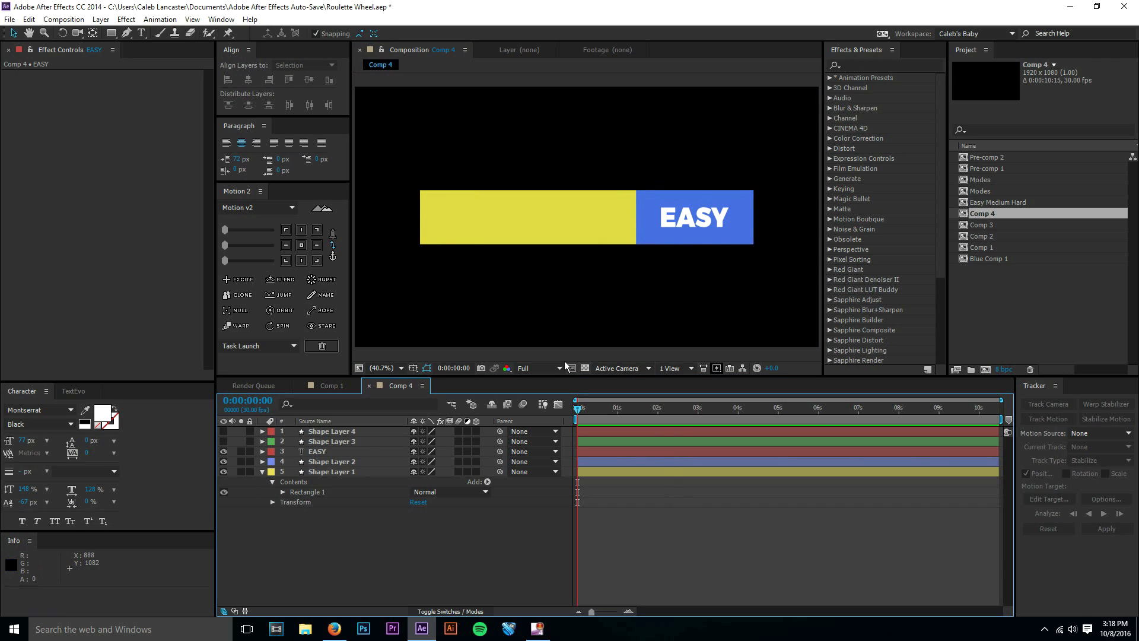
Duplicate the EASY text above the green box's layer, and show the green box in place of the original text and blue box.
{"action": "left_click", "coordinate": [329, 452]}
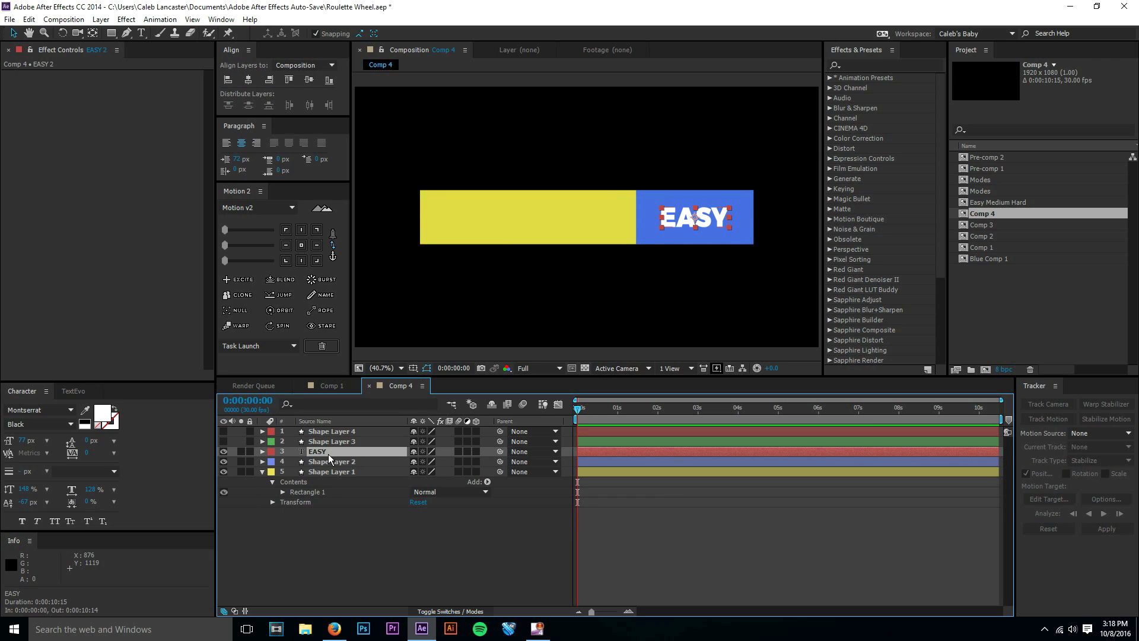
{"action": "key", "text": "ctrl+d"}
{"action": "left_click_drag", "start_coordinate": [329, 450], "coordinate": [305, 443]}
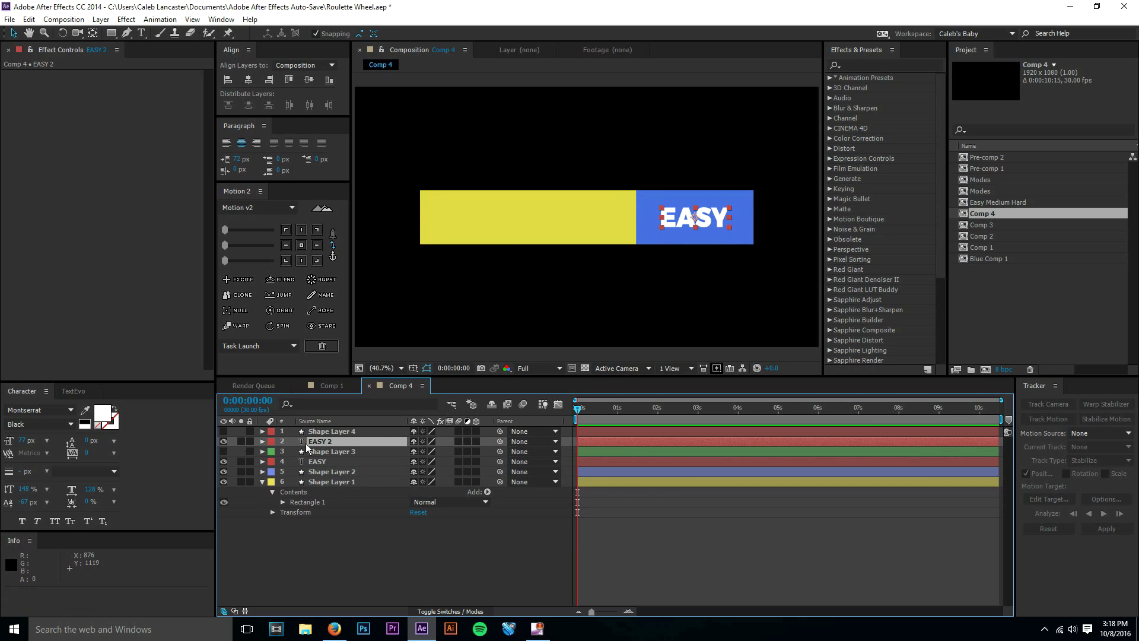
{"action": "left_click", "coordinate": [223, 451]}
{"action": "left_click", "coordinate": [224, 473]}
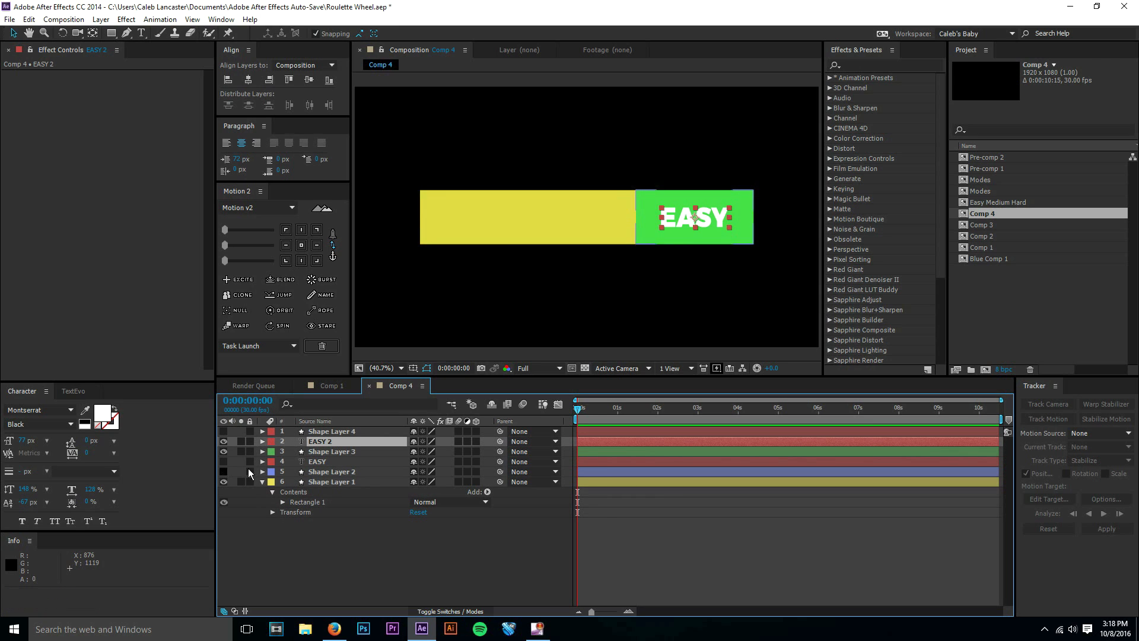
Change the duplicated text to MEDIUM and keep it centered on the green box.
{"action": "key", "text": "ctrl+t"}
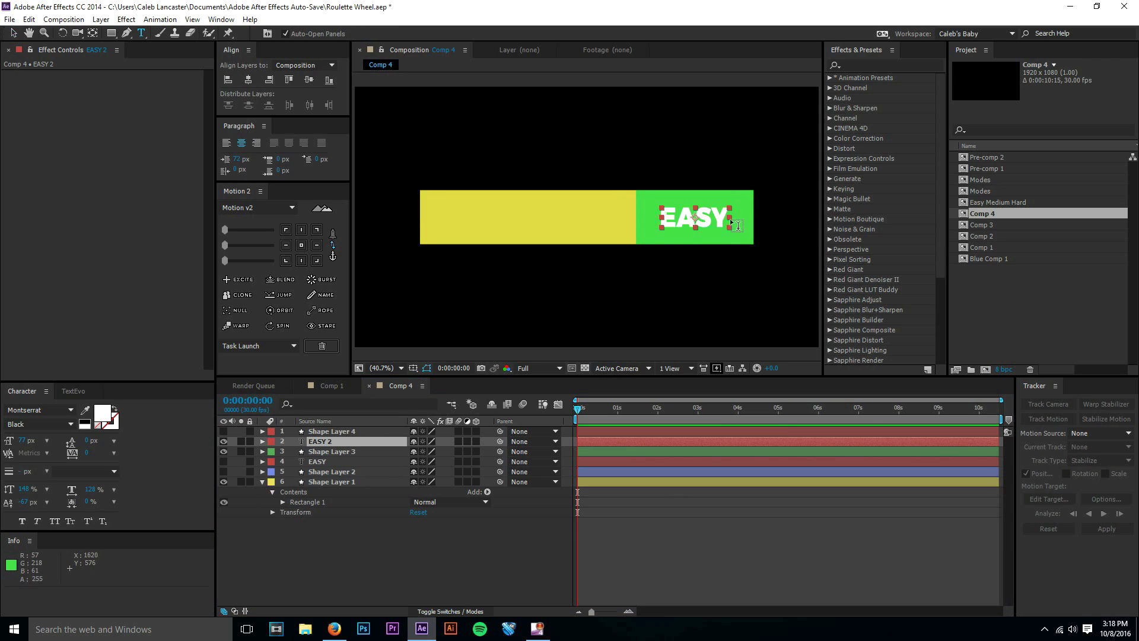
{"action": "double_click", "coordinate": [724, 220]}
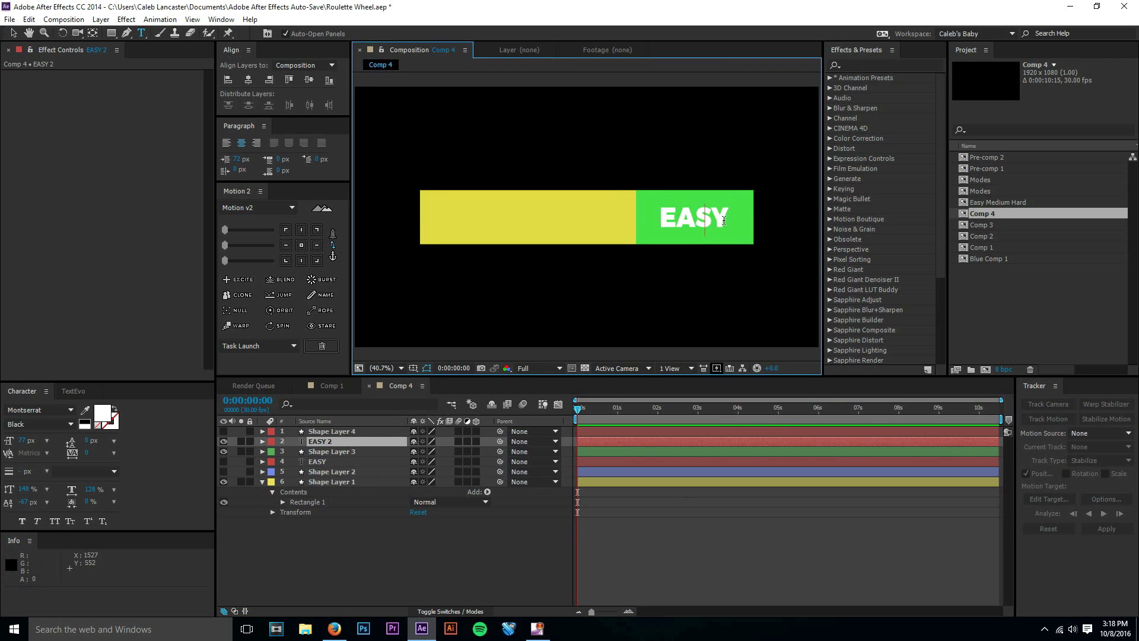
{"action": "type", "text": "MEDIUM"}
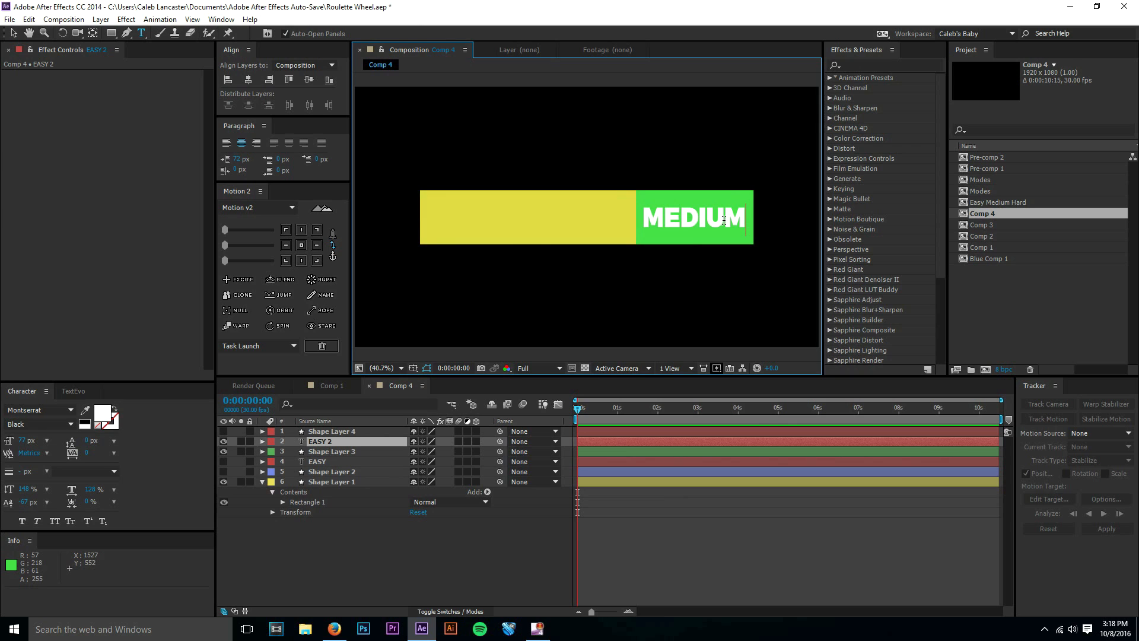
{"action": "left_click", "coordinate": [13, 33]}
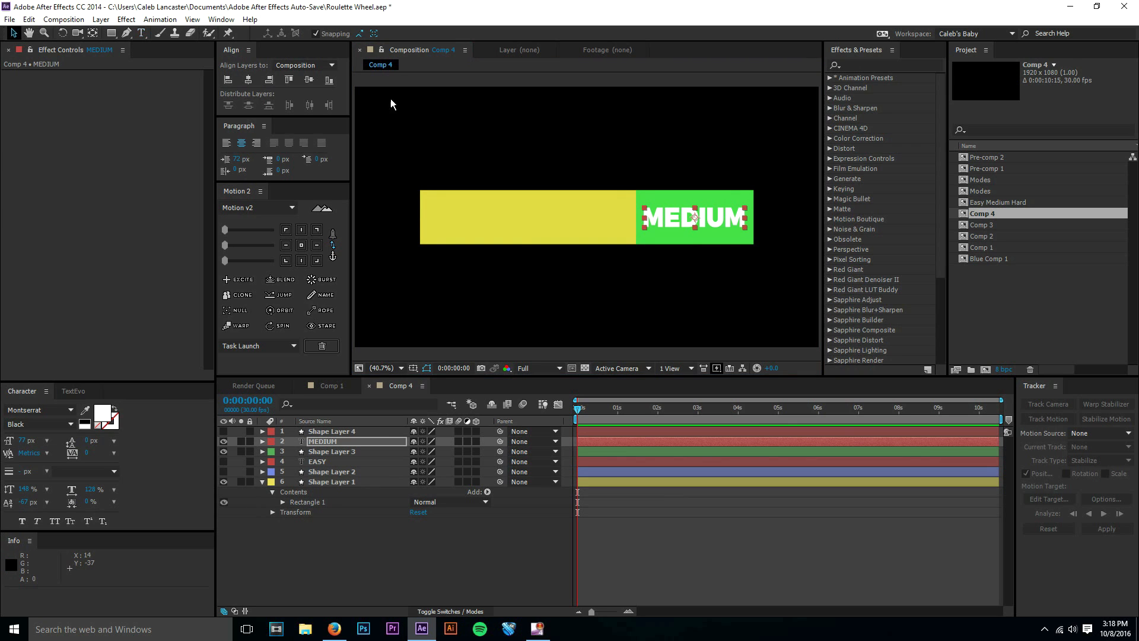
{"action": "mouse_move", "coordinate": [722, 221]}
{"action": "left_mouse_down"}
{"action": "mouse_move", "coordinate": [642, 204]}
{"action": "mouse_move", "coordinate": [708, 217]}
{"action": "left_mouse_up"}
{"action": "left_click", "coordinate": [735, 496]}
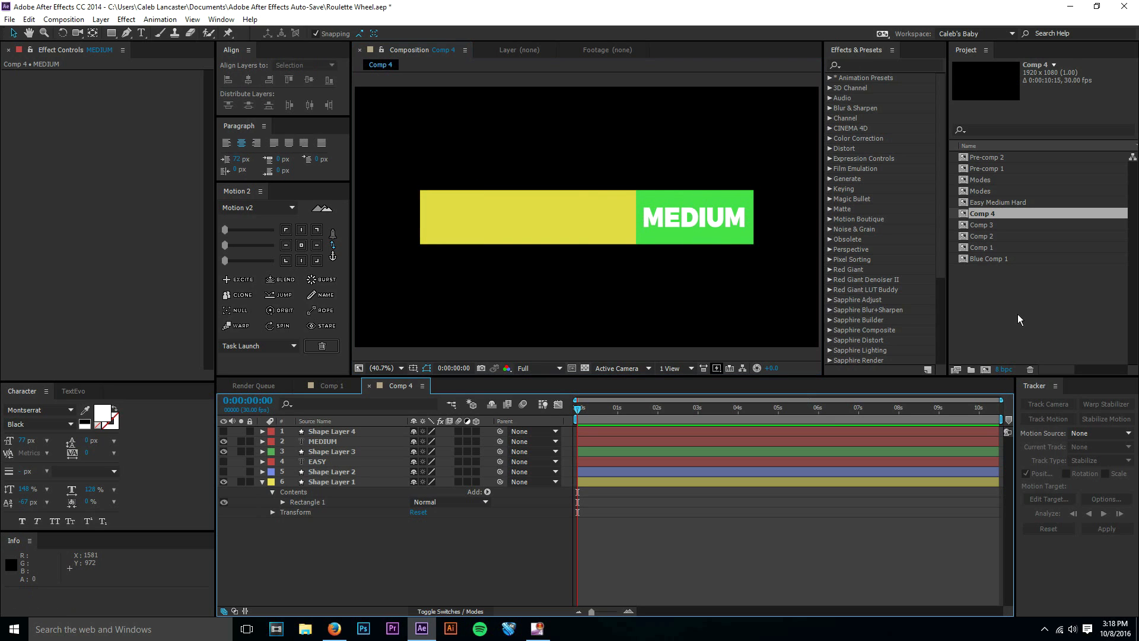
Duplicate the MEDIUM text above the red box's layer, and show the red box in place of the original text and green box.
{"action": "left_click", "coordinate": [317, 444]}
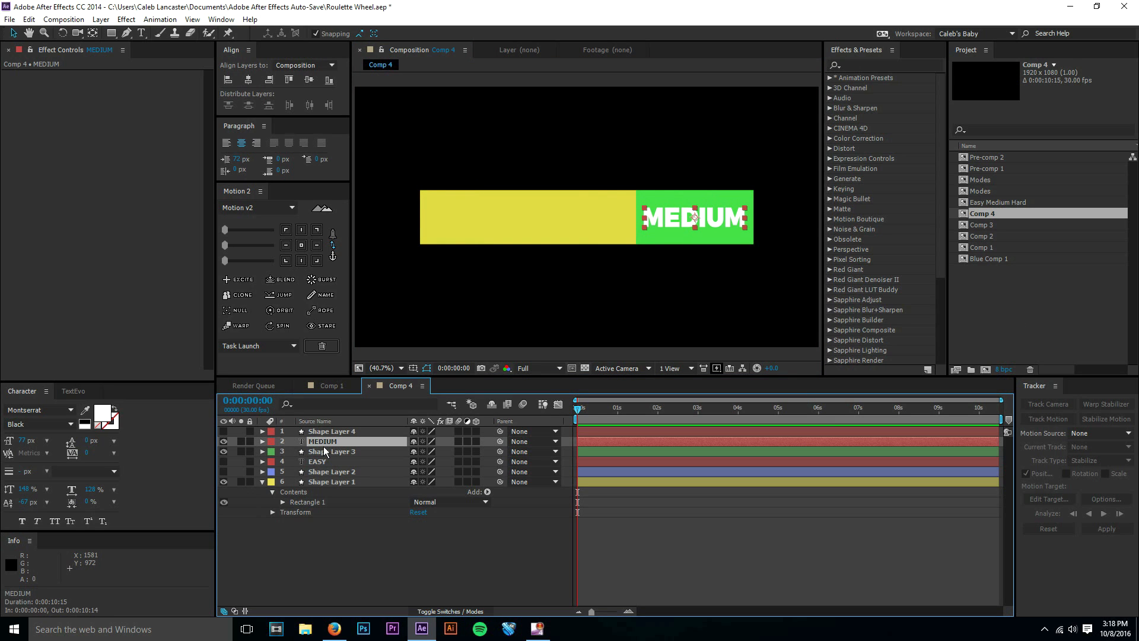
{"action": "key", "text": "ctrl+d"}
{"action": "left_click_drag", "start_coordinate": [324, 443], "coordinate": [319, 429]}
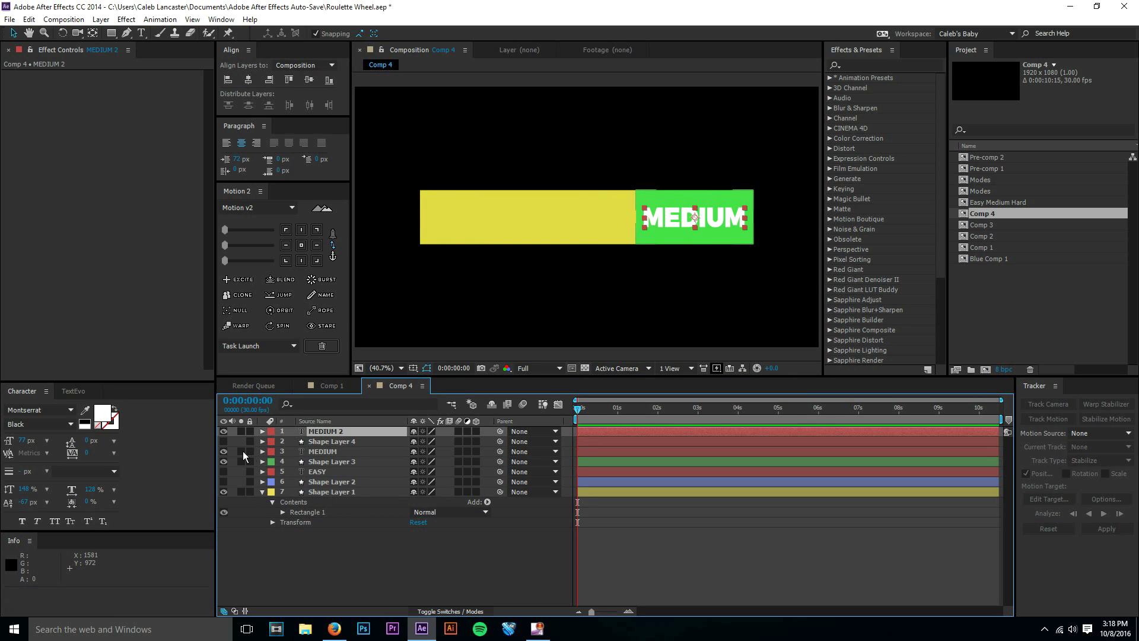
{"action": "left_click_drag", "start_coordinate": [223, 461], "coordinate": [223, 447]}
{"action": "left_click", "coordinate": [223, 442]}
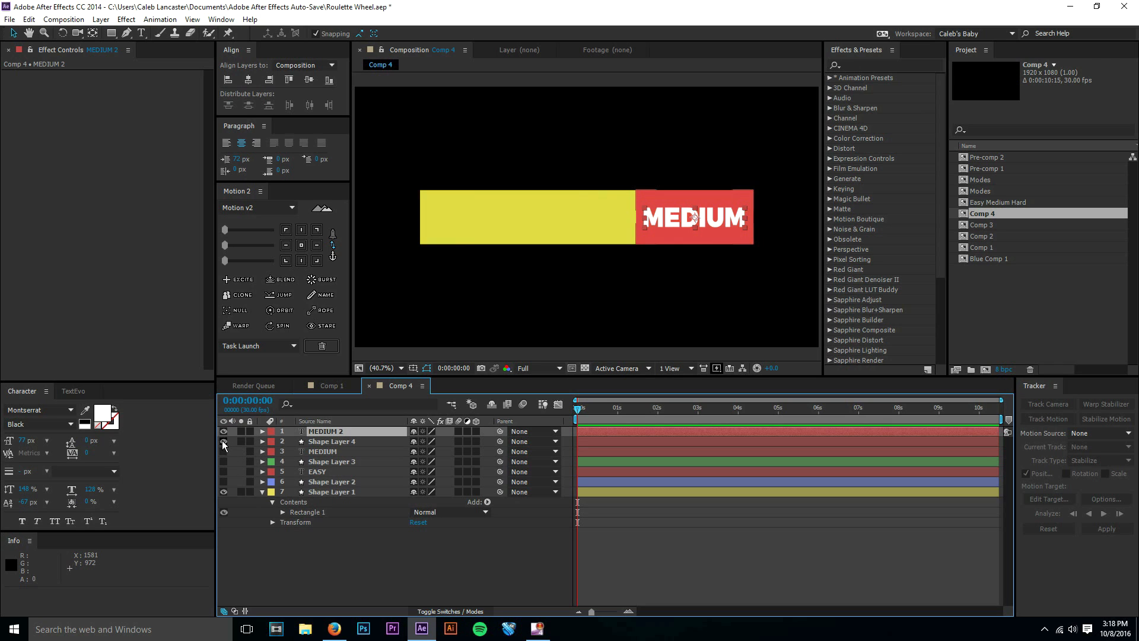
Change the topmost text copy to HARD and keep it centered on the red box.
{"action": "left_click", "coordinate": [331, 444]}
{"action": "left_click", "coordinate": [317, 433]}
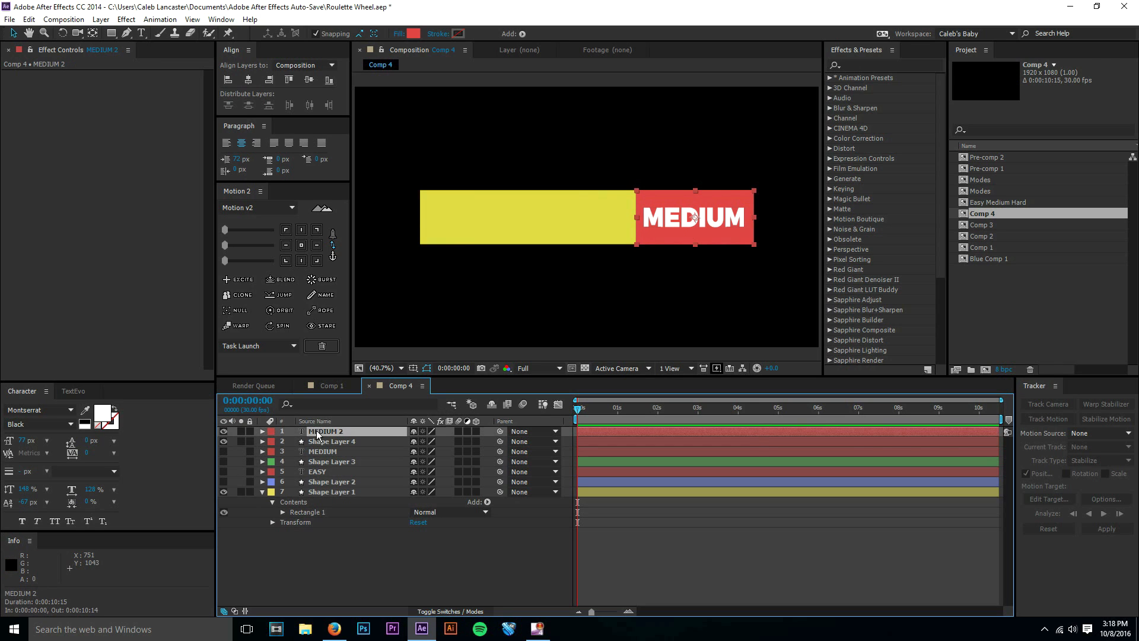
{"action": "key", "text": "ctrl+t"}
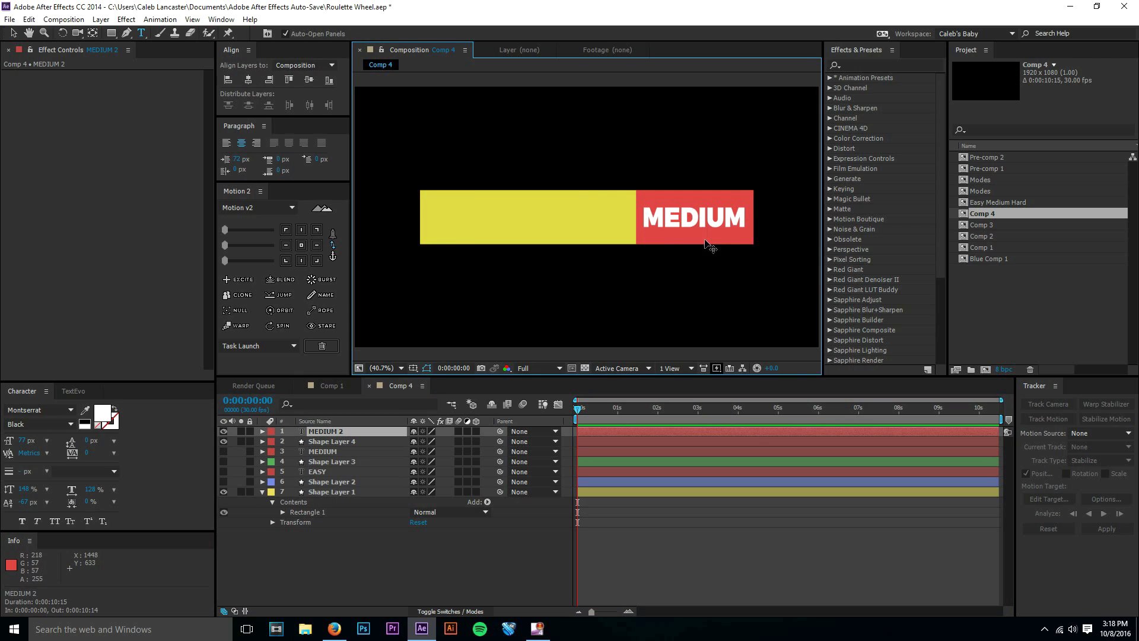
{"action": "double_click", "coordinate": [704, 240]}
{"action": "type", "text": "HARD"}
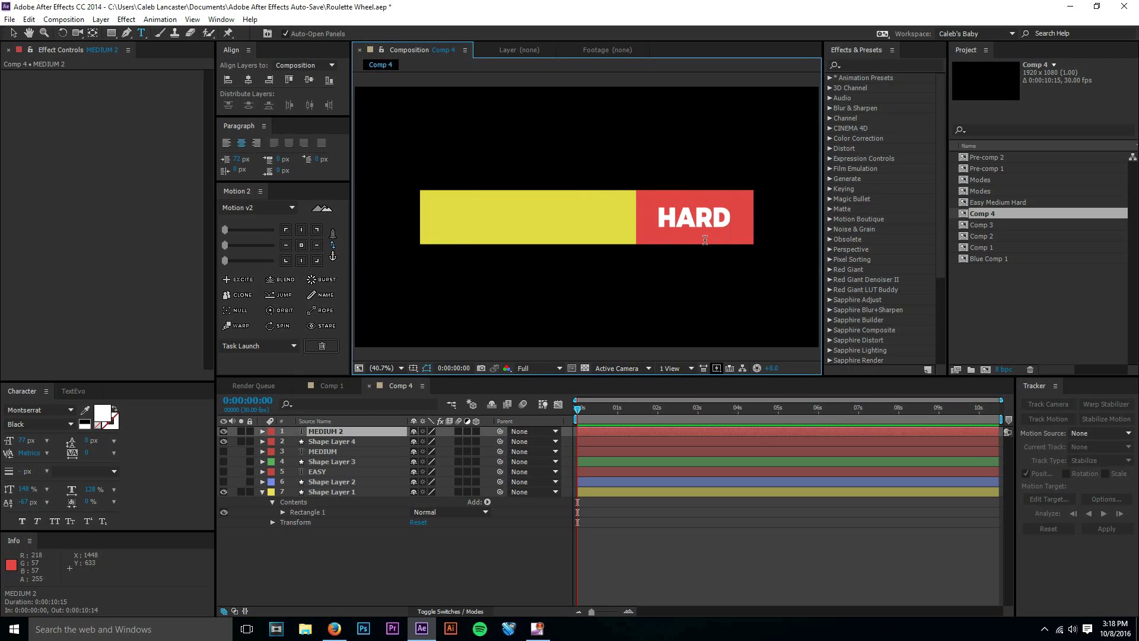
{"action": "left_click", "coordinate": [13, 33]}
{"action": "mouse_move", "coordinate": [698, 217]}
{"action": "left_mouse_down"}
{"action": "mouse_move", "coordinate": [661, 217]}
{"action": "mouse_move", "coordinate": [699, 216]}
{"action": "left_mouse_up"}
{"action": "left_click", "coordinate": [707, 579]}
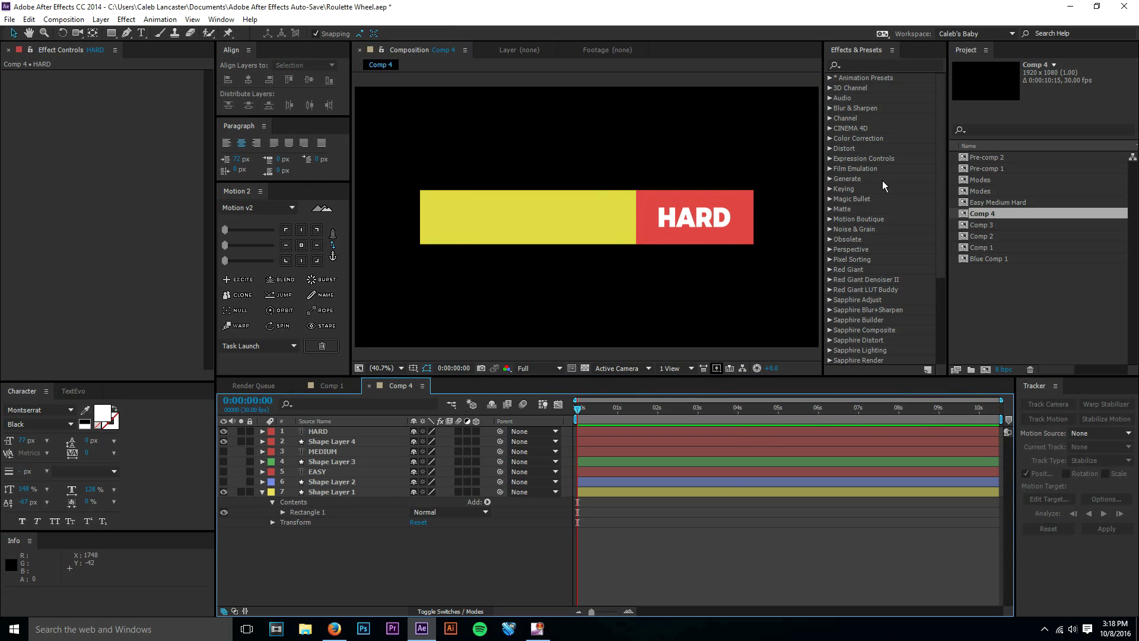
Select the MEDIUM text layer, and hide the HARD text and red box layers.
{"action": "left_click", "coordinate": [322, 433]}
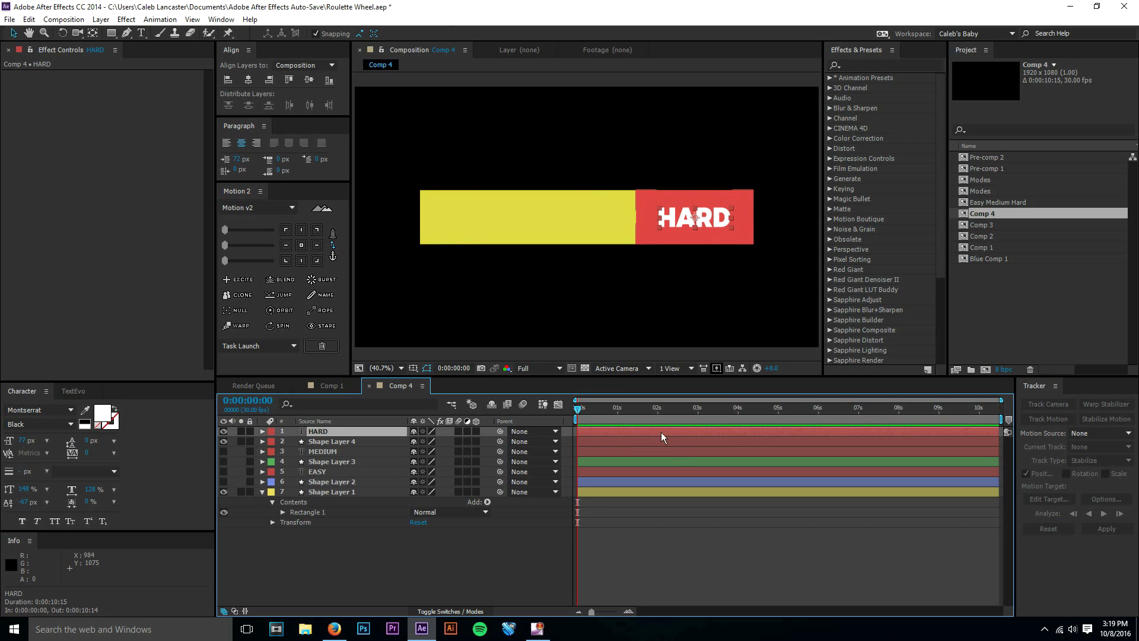
{"action": "left_click", "coordinate": [333, 453]}
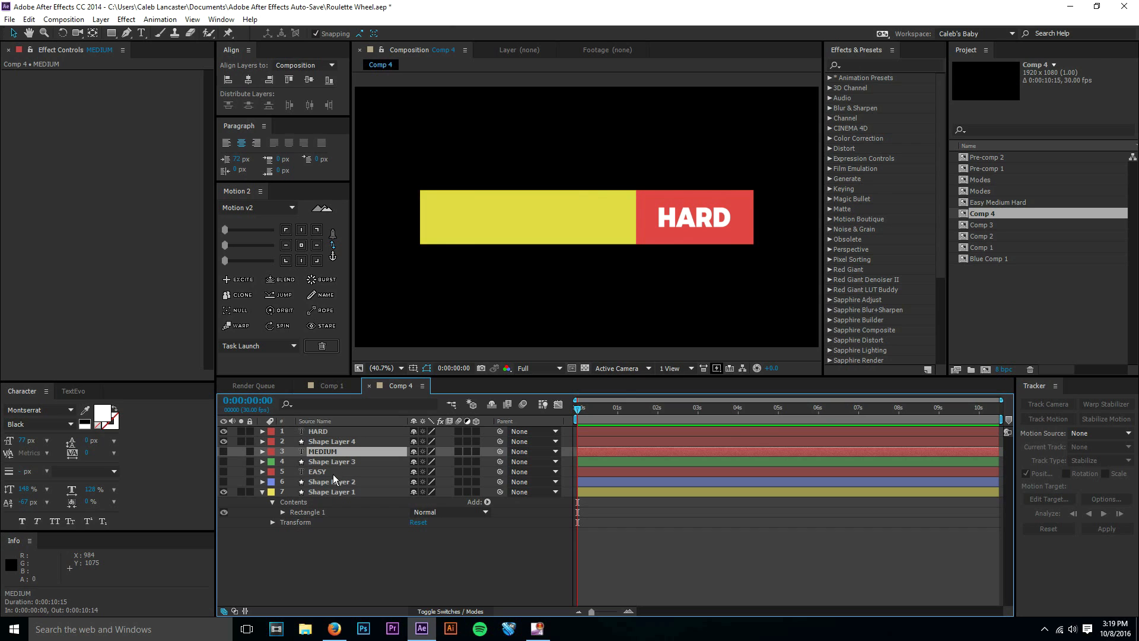
{"action": "left_click", "coordinate": [333, 474]}
{"action": "left_click", "coordinate": [333, 454]}
{"action": "left_click_drag", "start_coordinate": [224, 440], "coordinate": [223, 432]}
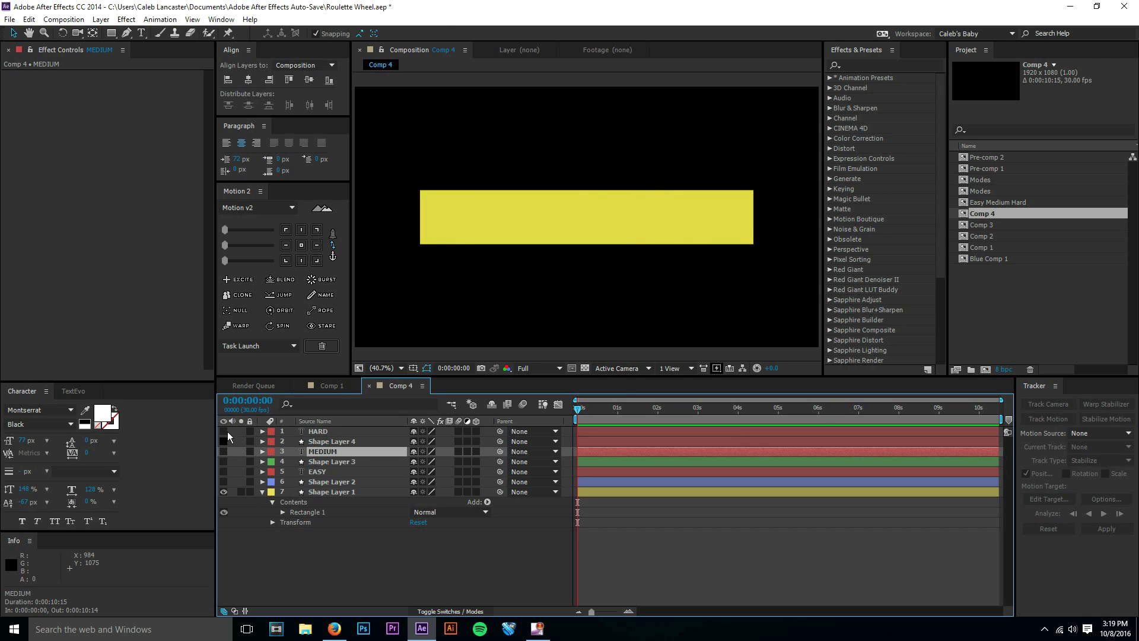
Set the MEDIUM text layer's label colour to Green and the EASY text layer's label colour to Blue.
{"action": "left_click", "coordinate": [272, 452]}
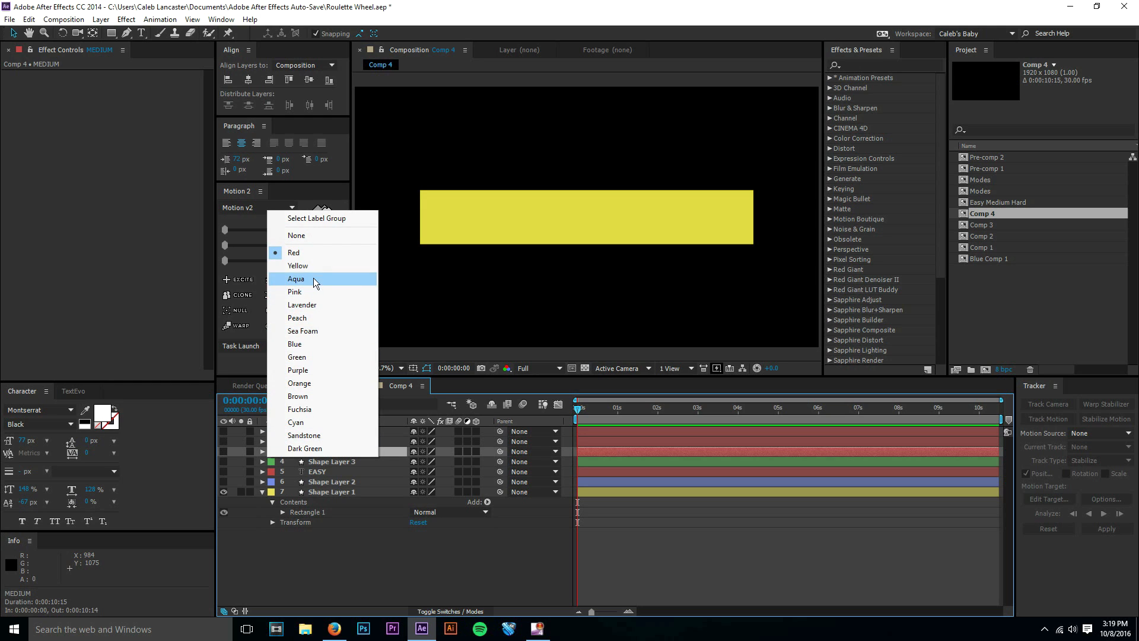
{"action": "left_click", "coordinate": [309, 357]}
{"action": "left_click", "coordinate": [312, 475]}
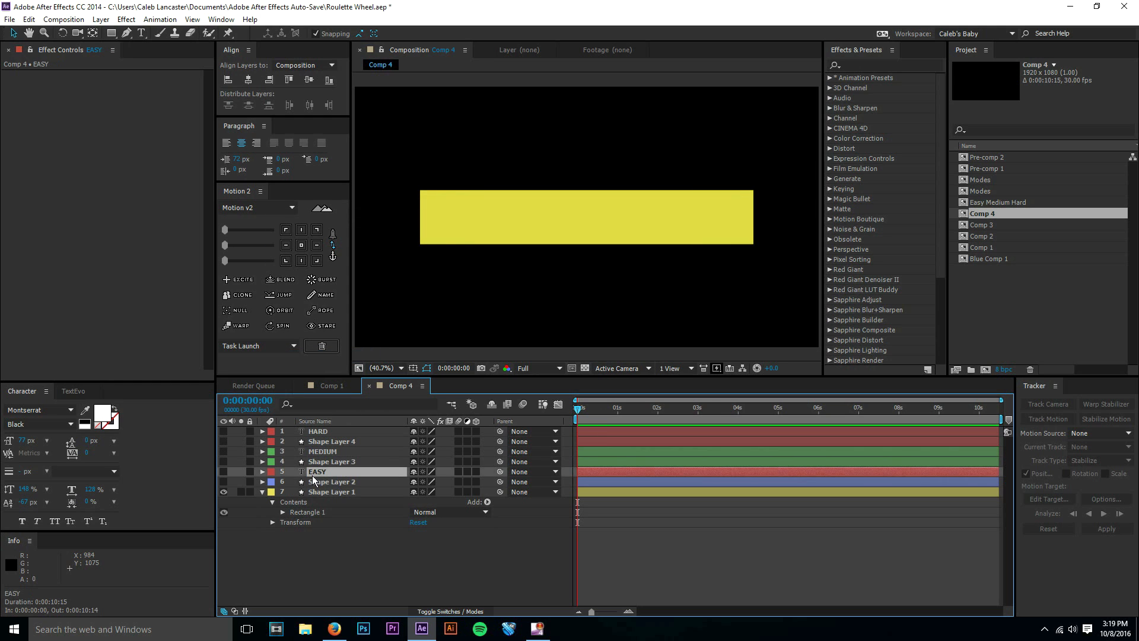
{"action": "left_click", "coordinate": [271, 475]}
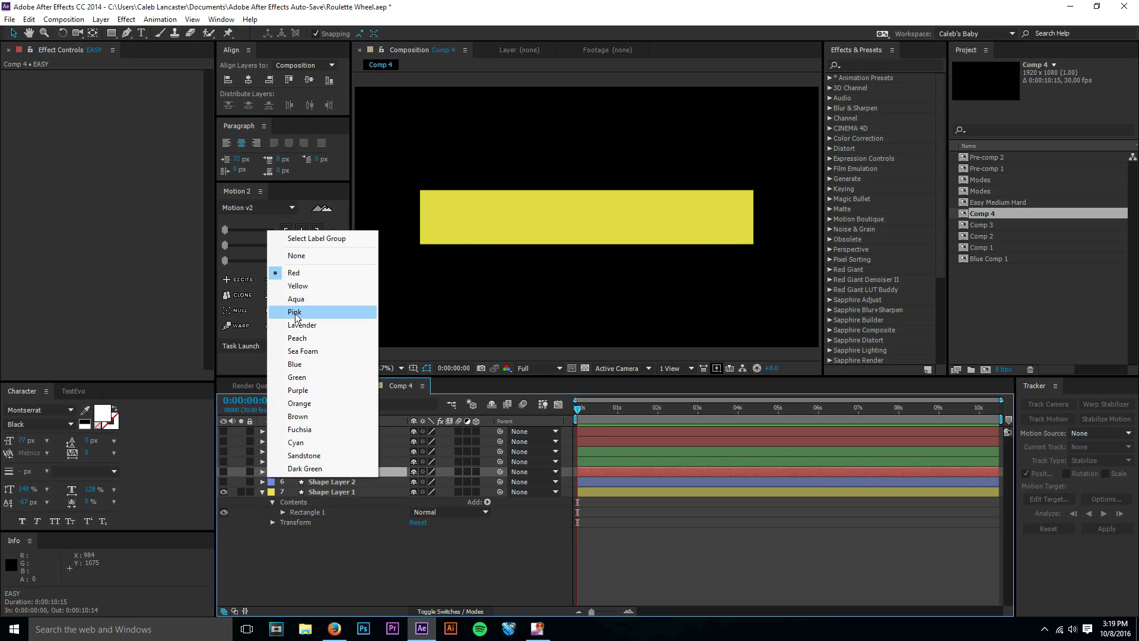
{"action": "left_click", "coordinate": [305, 363]}
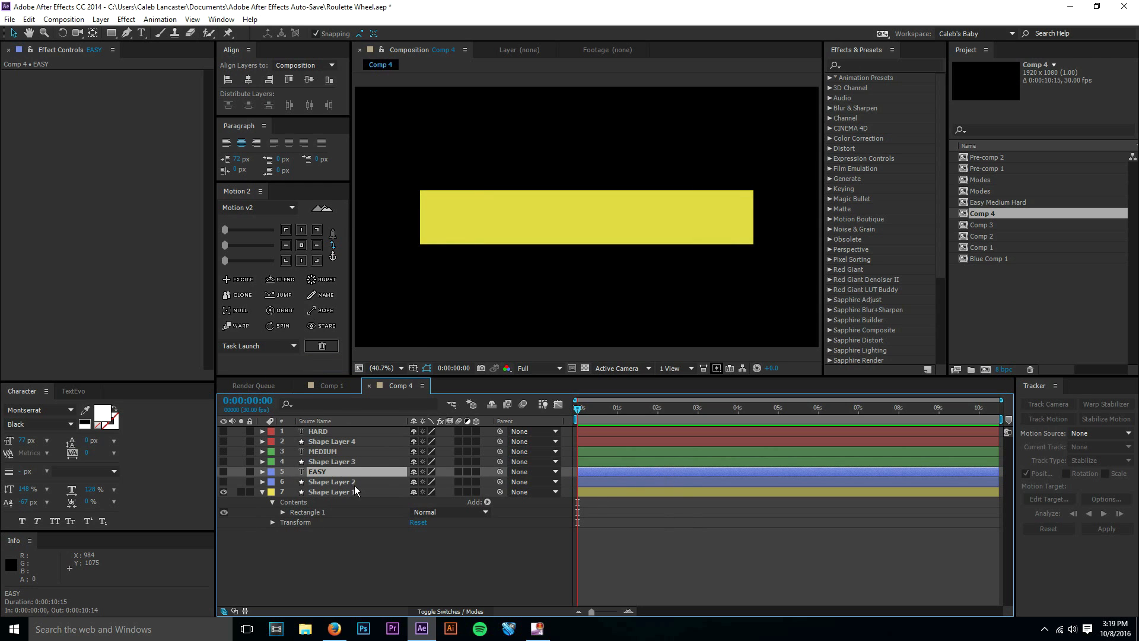
Make all the hidden text and coloured box layers visible again, from HARD down to Shape Layer 2.
{"action": "left_click", "coordinate": [316, 440]}
{"action": "left_click", "coordinate": [316, 432]}
{"action": "left_click_drag", "start_coordinate": [220, 432], "coordinate": [219, 483]}
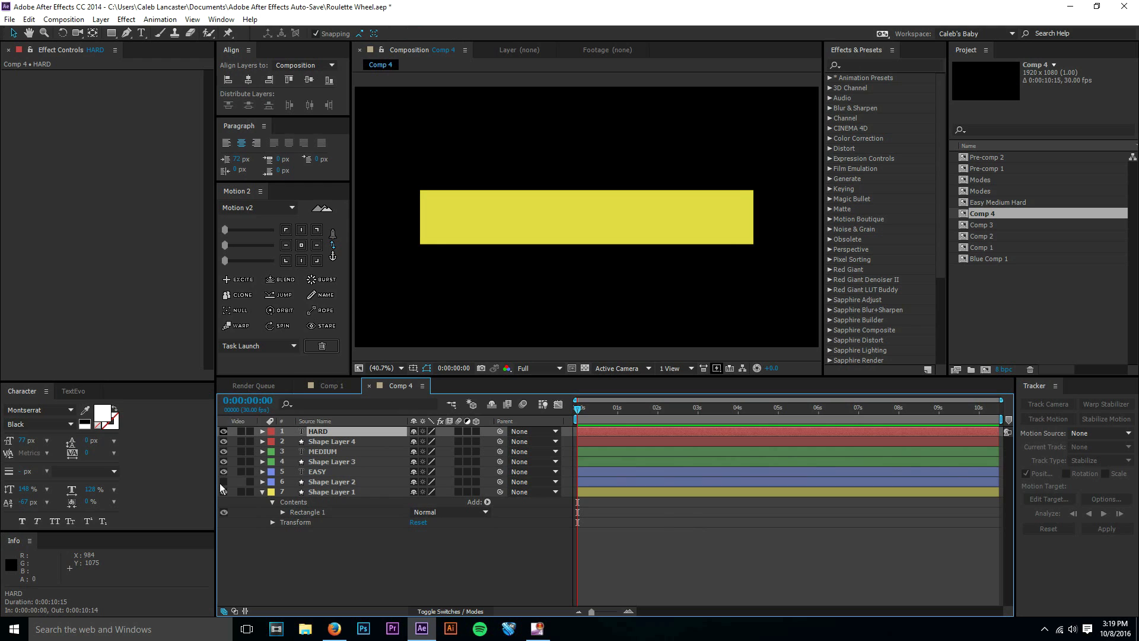
{"action": "left_click", "coordinate": [323, 565]}
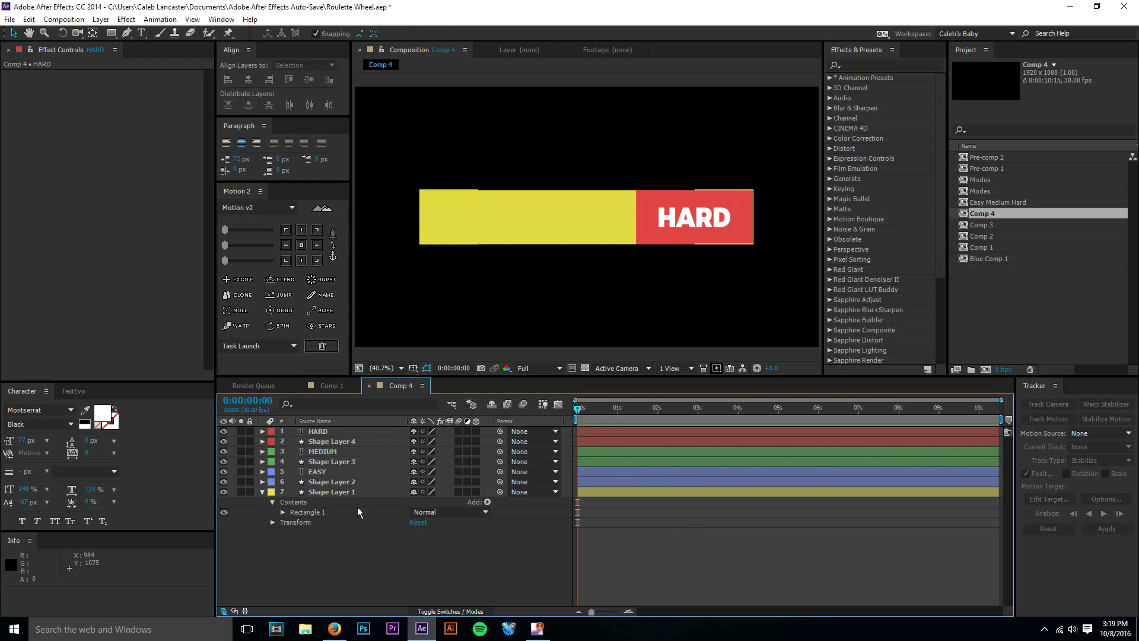
Parent each text layer to its box: EASY to Shape Layer 2, MEDIUM to Shape Layer 3, and HARD to Shape Layer 4.
{"action": "left_click", "coordinate": [360, 474]}
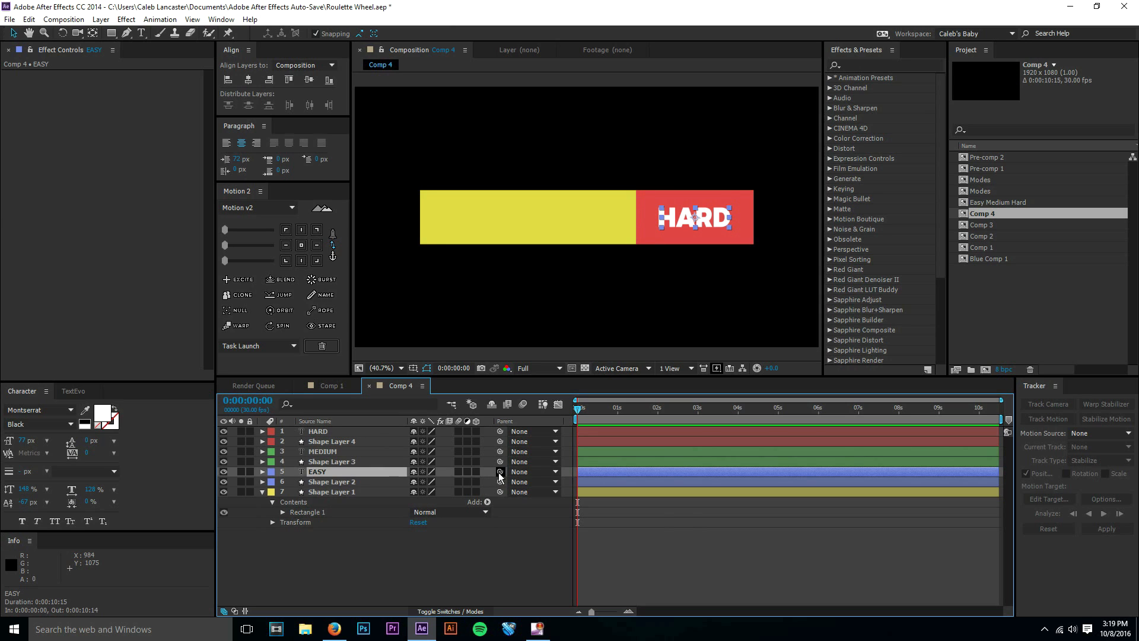
{"action": "left_click_drag", "start_coordinate": [499, 472], "coordinate": [361, 486]}
{"action": "left_click", "coordinate": [351, 452]}
{"action": "left_click_drag", "start_coordinate": [500, 451], "coordinate": [350, 461]}
{"action": "left_click", "coordinate": [345, 433]}
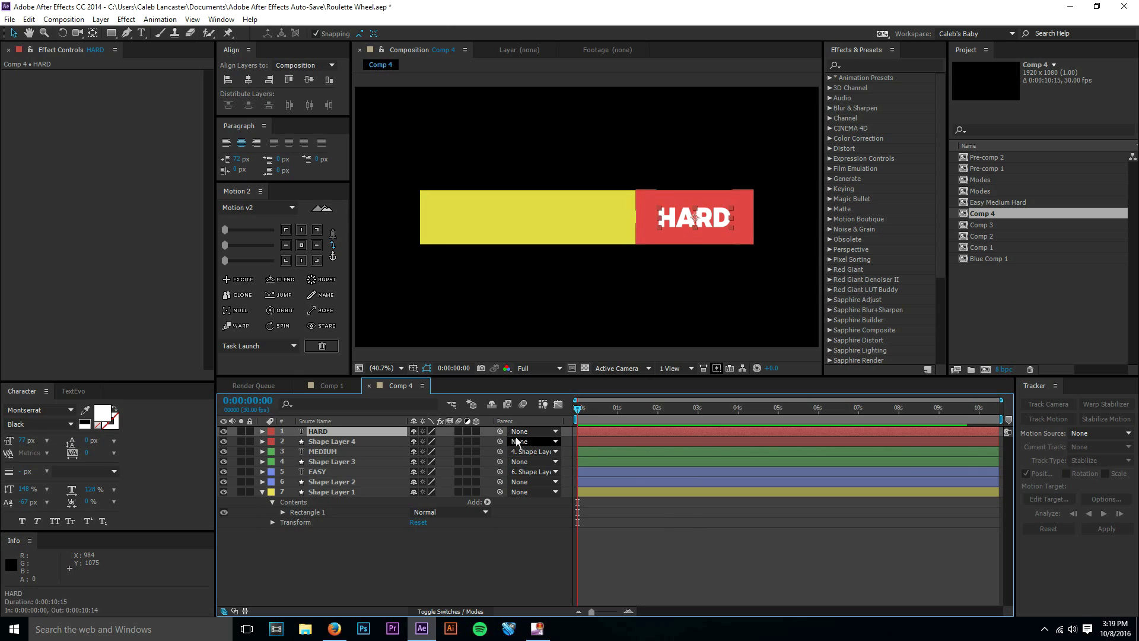
{"action": "left_click_drag", "start_coordinate": [499, 432], "coordinate": [353, 446]}
Test the HARD text's parenting by moving the red box down, and undo the move.
{"action": "left_click", "coordinate": [352, 446]}
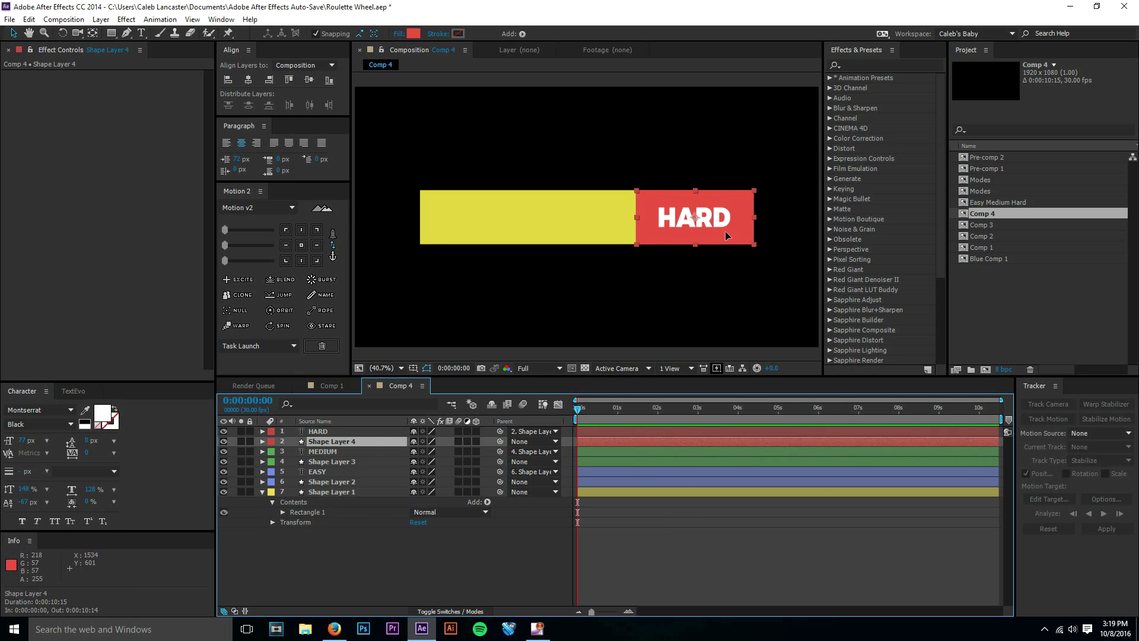
{"action": "left_click_drag", "start_coordinate": [725, 230], "coordinate": [723, 260]}
{"action": "key", "text": "ctrl+z"}
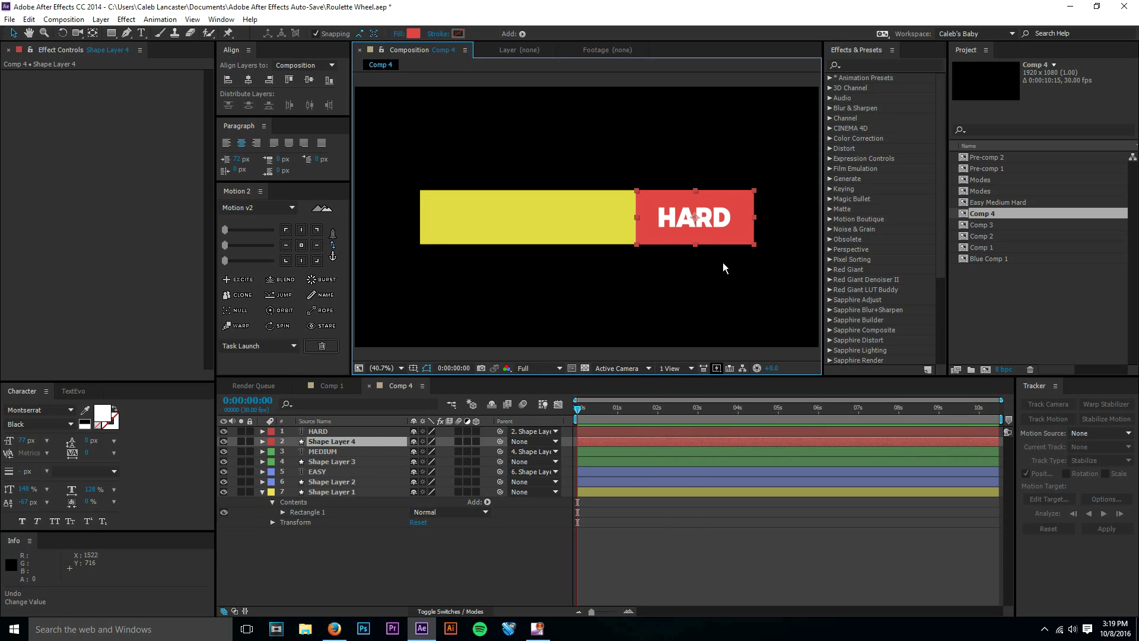
{"action": "left_click", "coordinate": [415, 558]}
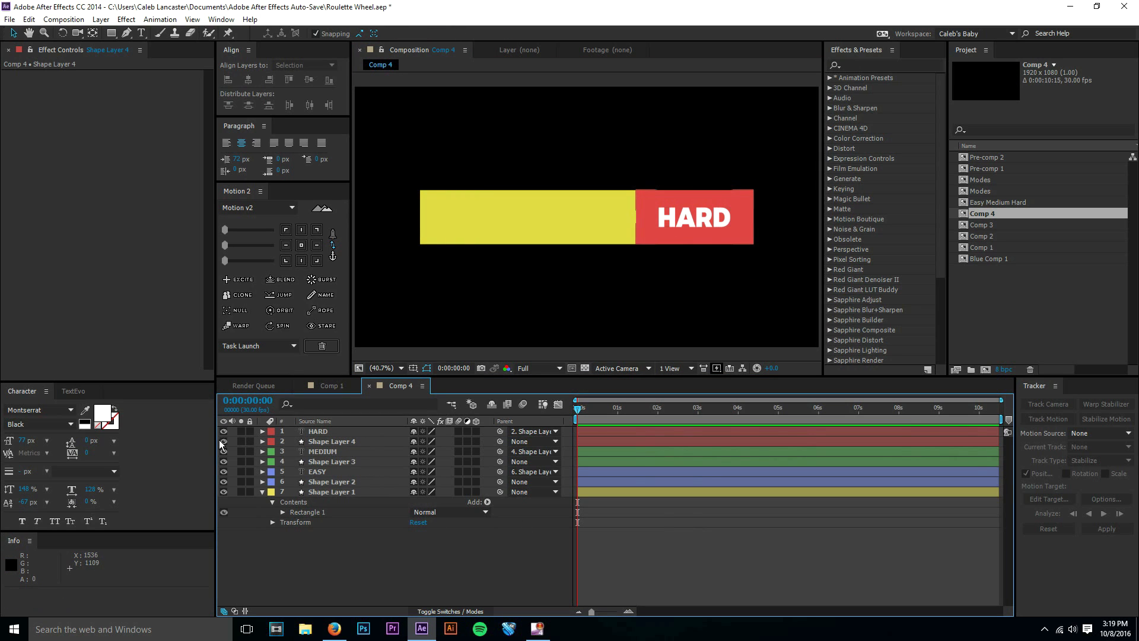
Hide the HARD text and red box layers, and select the green box's layer, Shape Layer 3.
{"action": "left_click_drag", "start_coordinate": [223, 433], "coordinate": [223, 442]}
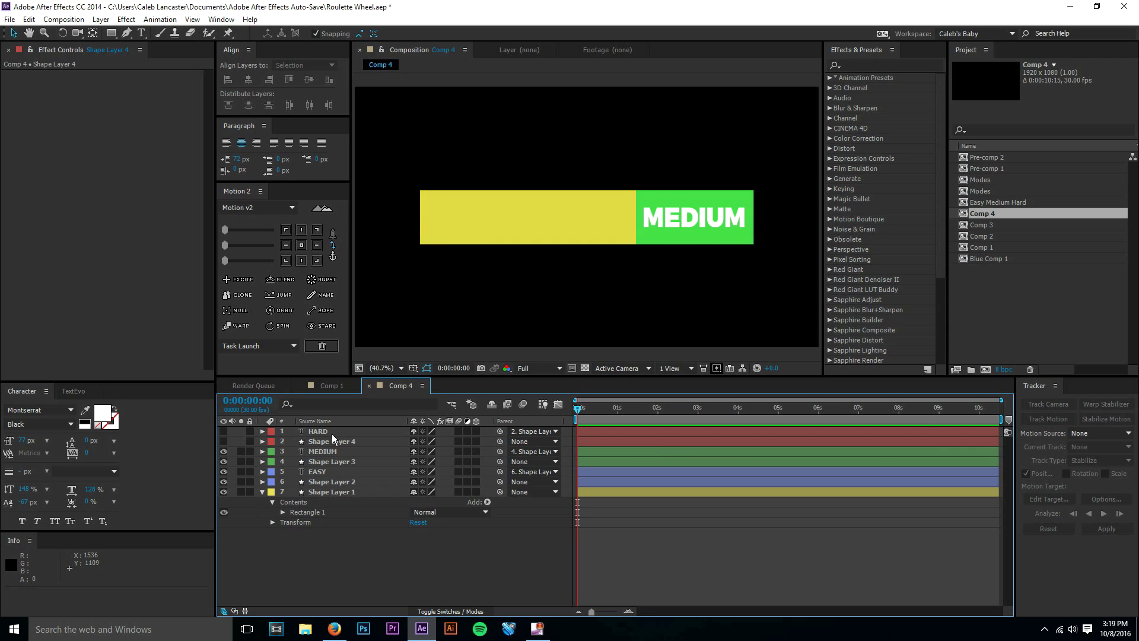
{"action": "left_click", "coordinate": [337, 451]}
{"action": "left_click", "coordinate": [338, 461]}
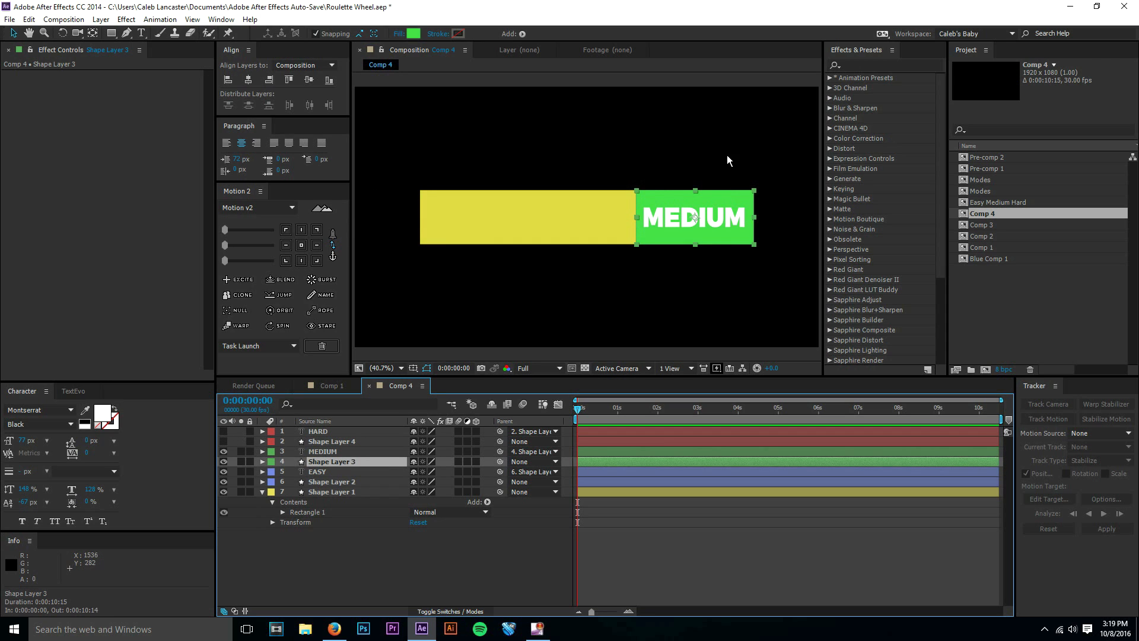
Try placing the green box beneath the blue box, and undo the moves.
{"action": "left_click_drag", "start_coordinate": [734, 242], "coordinate": [733, 269]}
{"action": "left_click_drag", "start_coordinate": [732, 277], "coordinate": [731, 288]}
{"action": "left_click", "coordinate": [730, 283]}
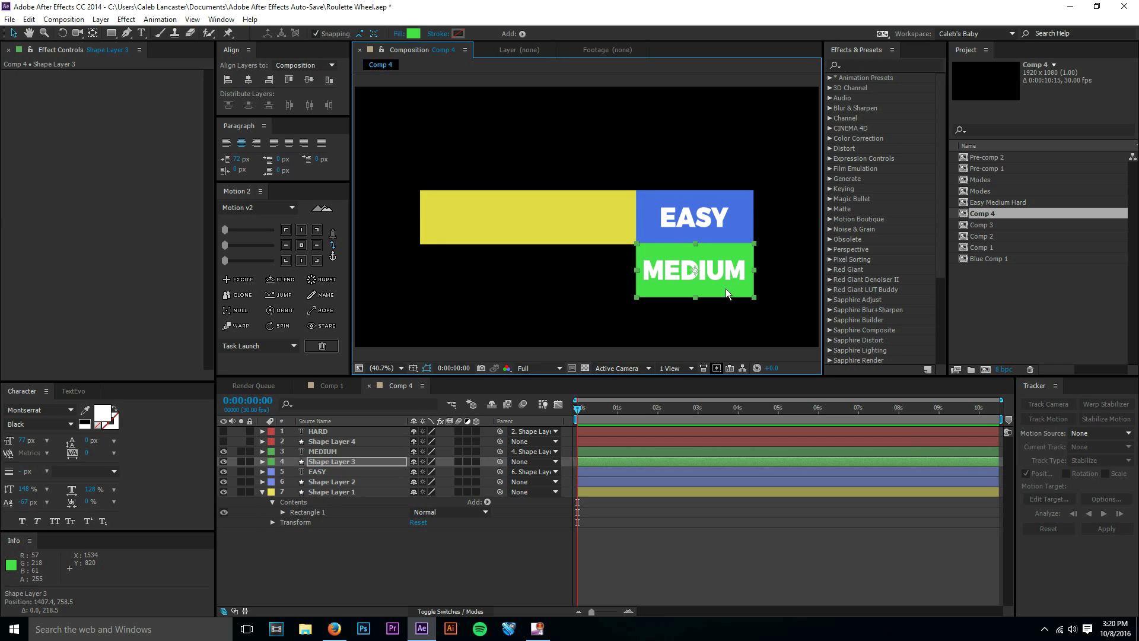
{"action": "key", "text": "ctrl+z"}
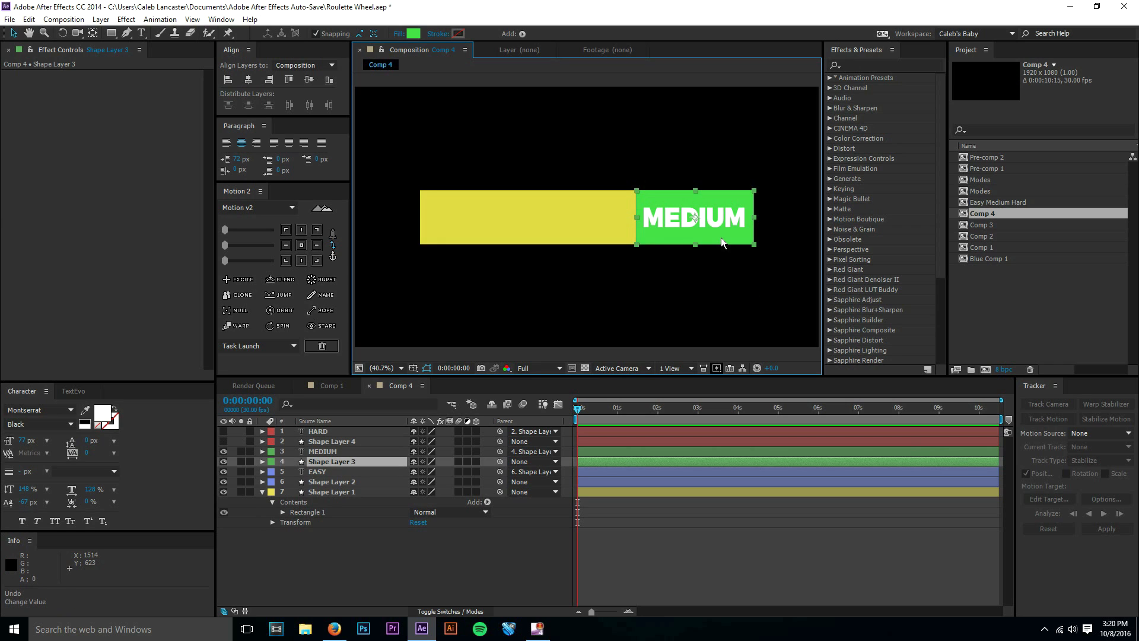
{"action": "left_click_drag", "start_coordinate": [721, 237], "coordinate": [712, 287]}
{"action": "key", "text": "ctrl+z"}
Move the green MEDIUM box straight down so it sits under the blue EASY box.
{"action": "left_click", "coordinate": [713, 232]}
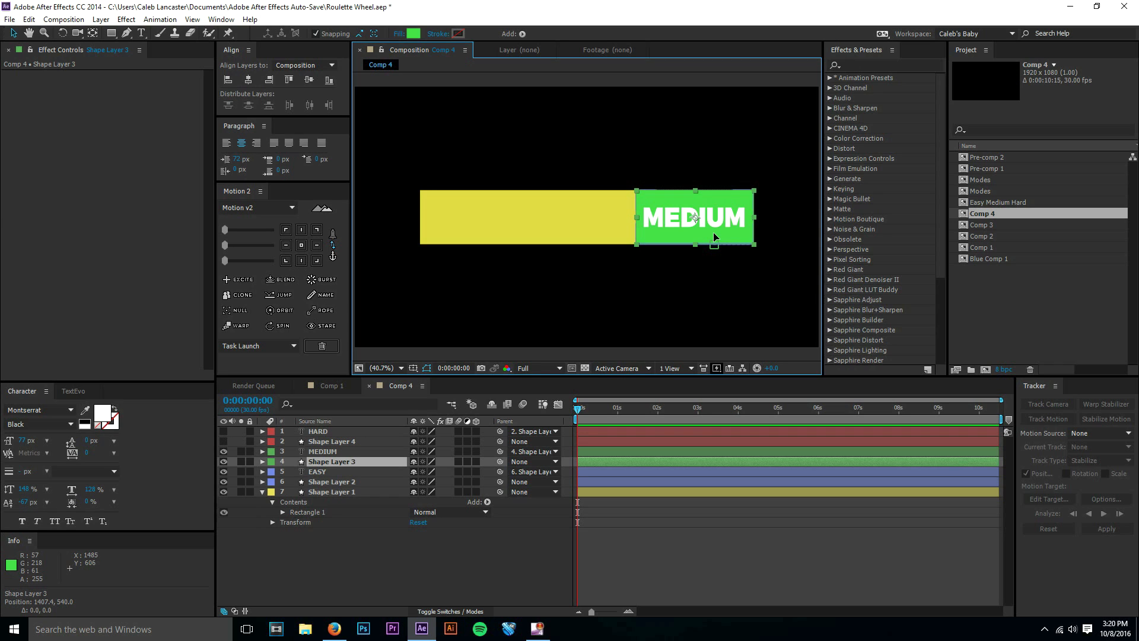
{"action": "left_click_drag", "start_coordinate": [713, 232], "coordinate": [709, 276]}
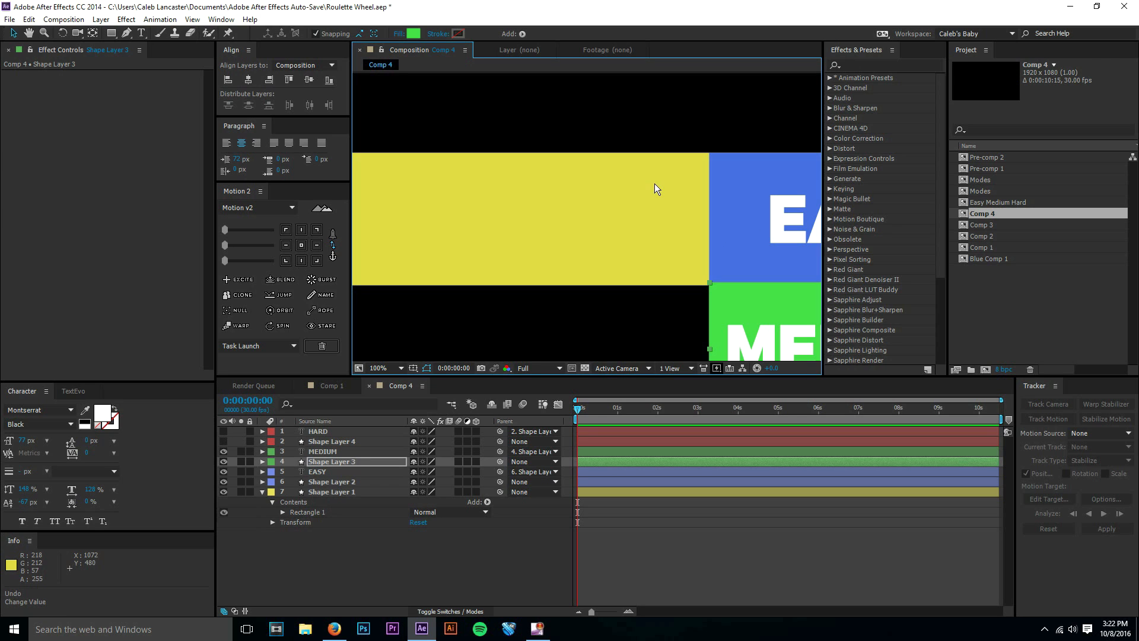
{"action": "left_click_drag", "start_coordinate": [661, 205], "coordinate": [612, 169]}
{"action": "key", "text": "v"}
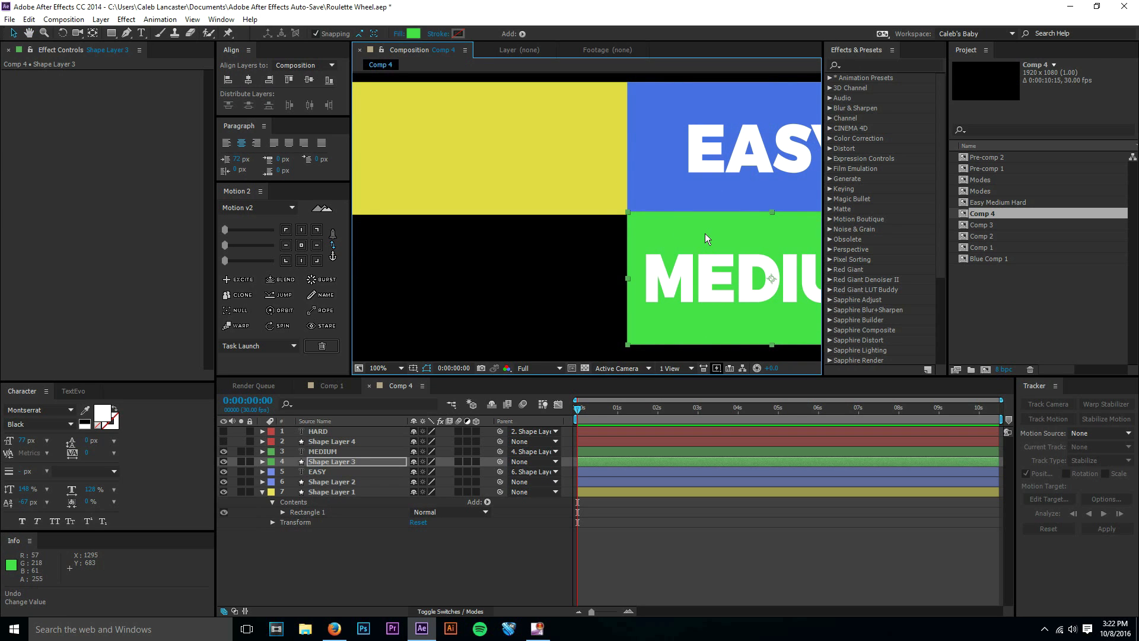
Nudge the green box vertically to position 1407.4, 764.5 so its upper edge meets the blue box's lower edge.
{"action": "key", "text": "Down"}
{"action": "key", "text": "Down"}
{"action": "key", "text": "Down"}
{"action": "key", "text": "Down"}
{"action": "key", "text": "Down"}
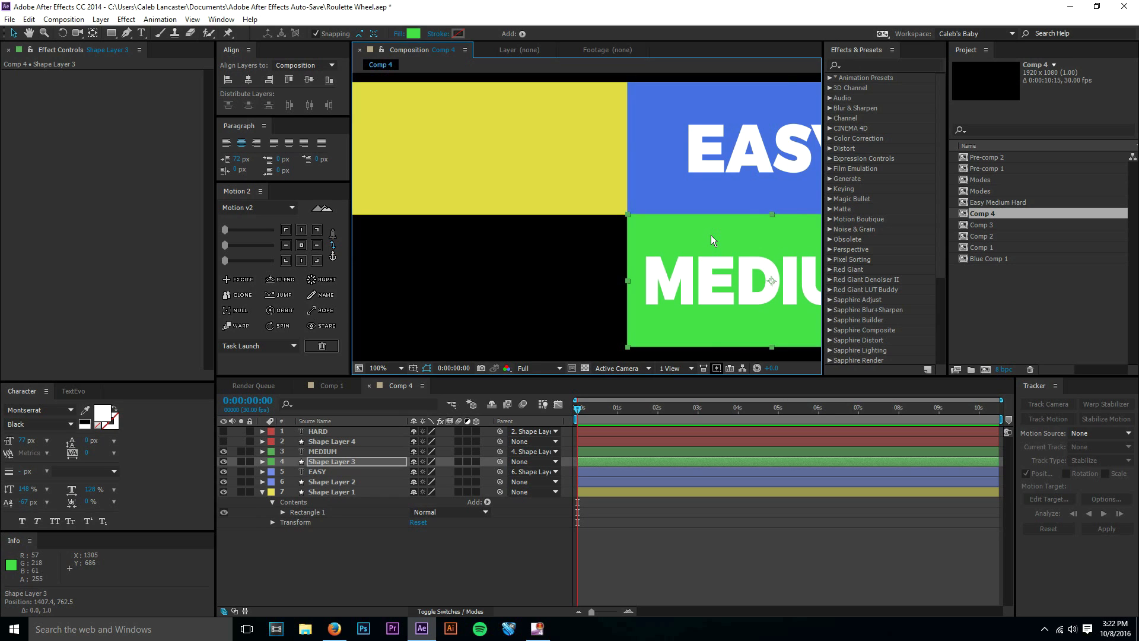
{"action": "key", "text": "Down"}
{"action": "key", "text": "Down"}
{"action": "key", "text": "Down"}
{"action": "key", "text": "Down"}
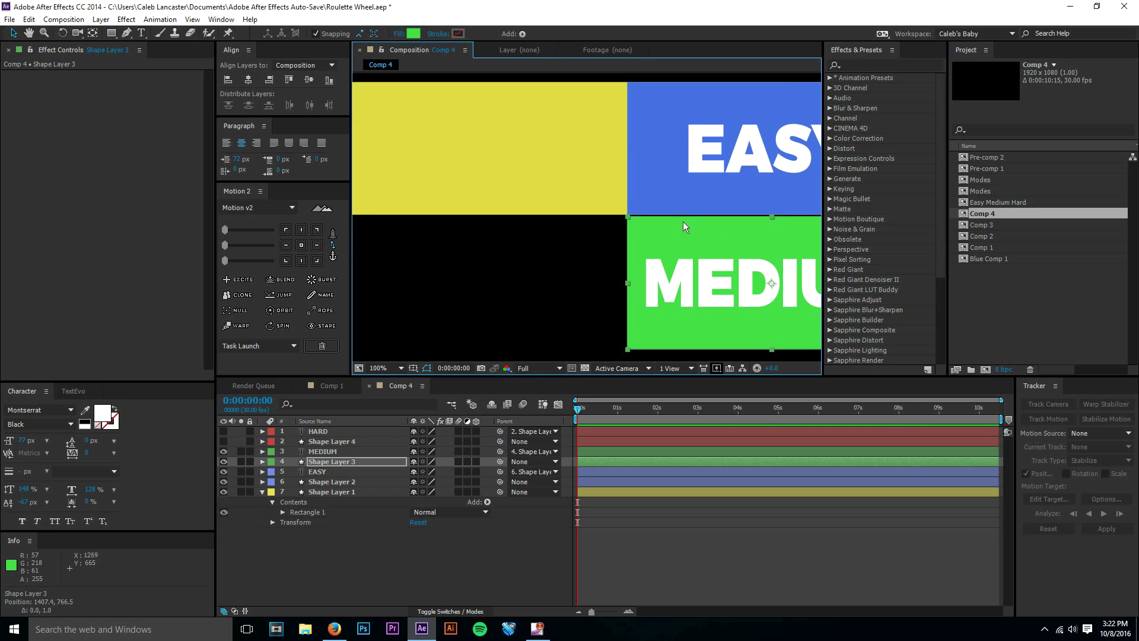
{"action": "key", "text": "period"}
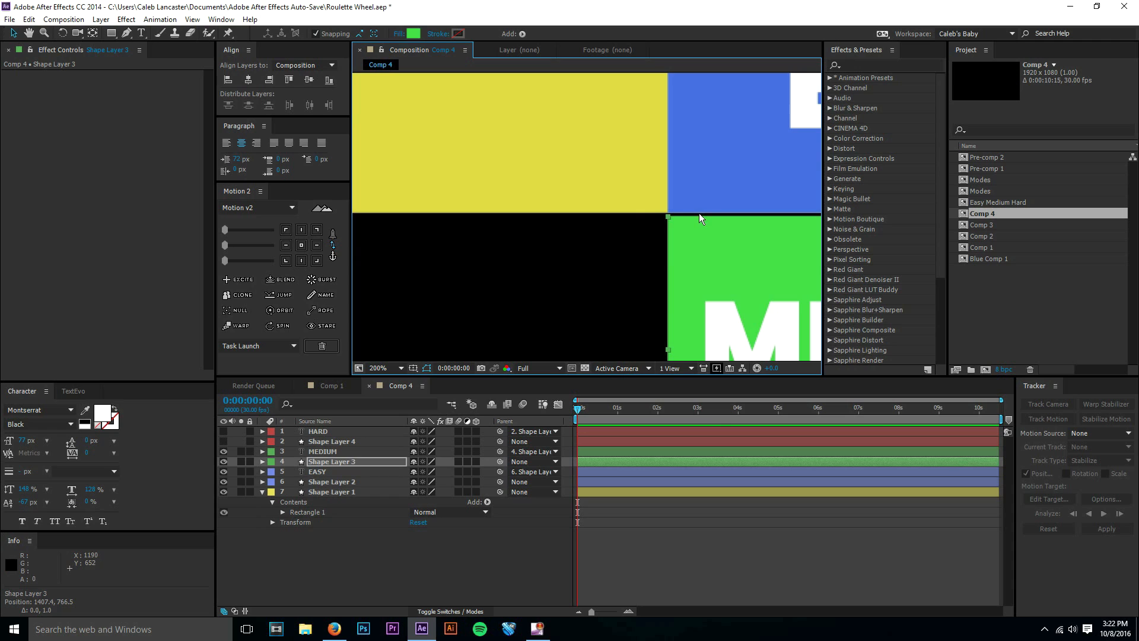
{"action": "key", "text": "Up"}
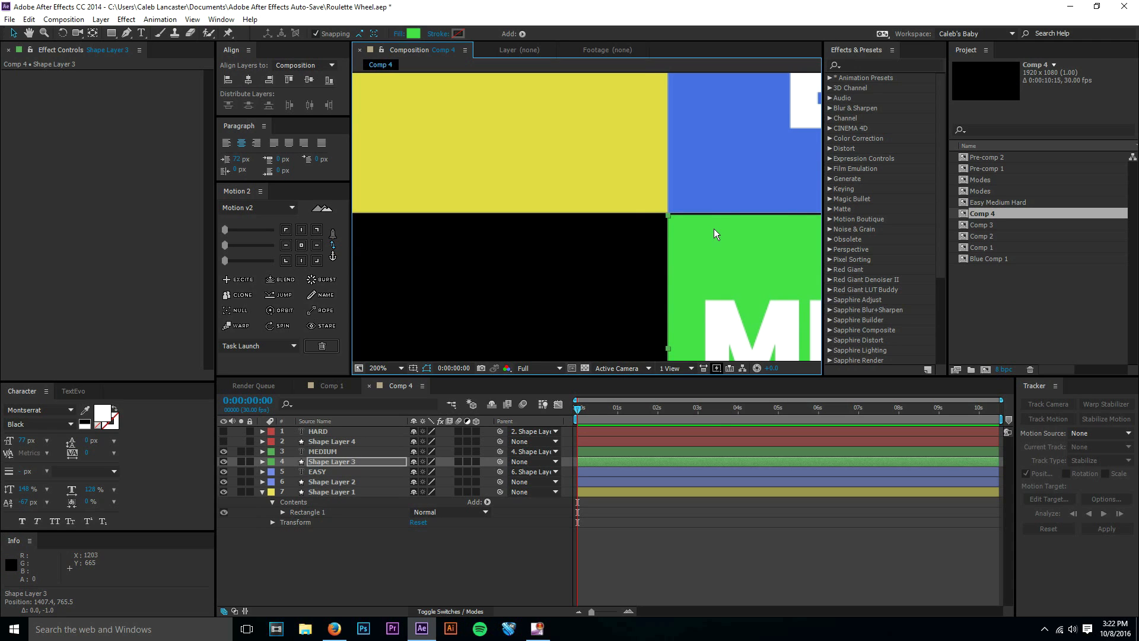
{"action": "key", "text": "Up"}
{"action": "key", "text": "Up"}
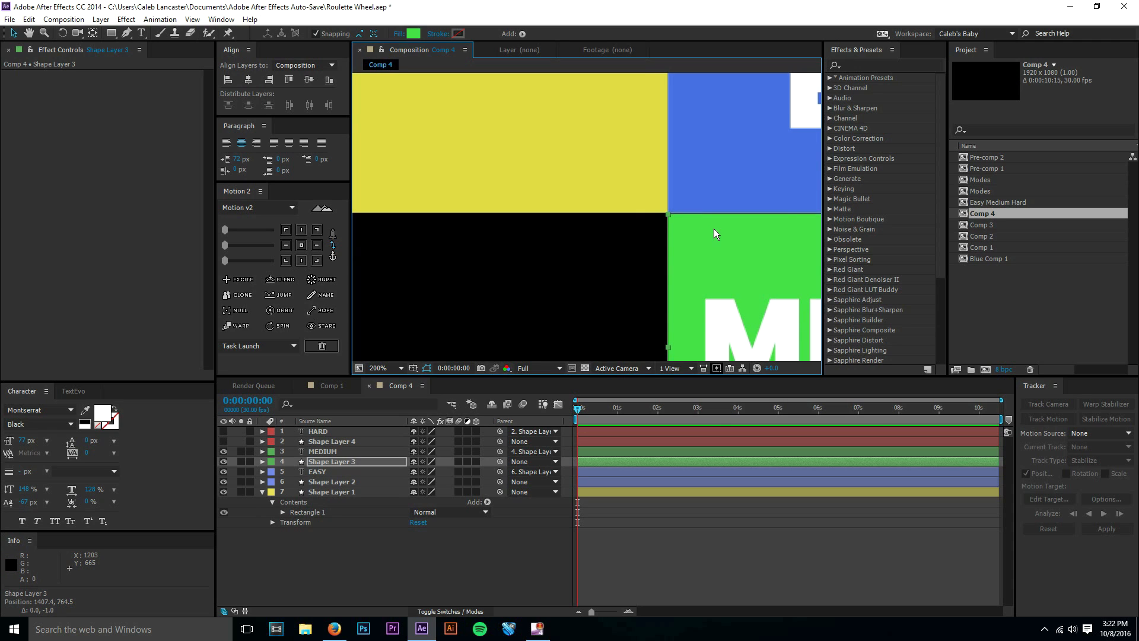
Examine the seam between the blue and green boxes for gaps, with the green box deselected.
{"action": "left_click", "coordinate": [596, 264]}
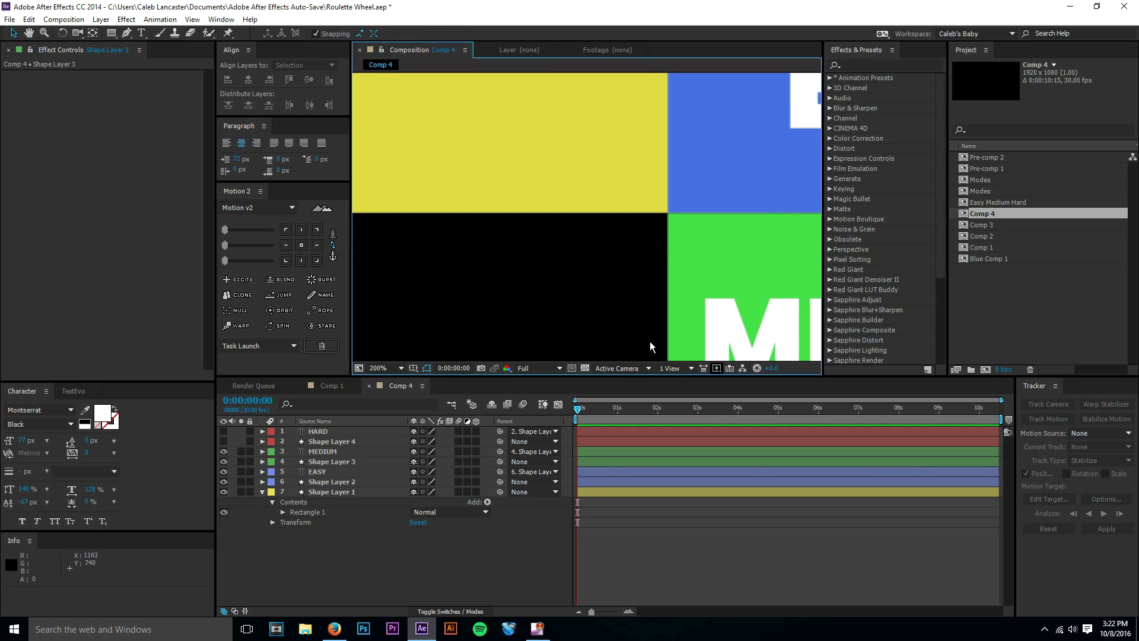
{"action": "left_click", "coordinate": [714, 240]}
{"action": "left_click", "coordinate": [586, 304]}
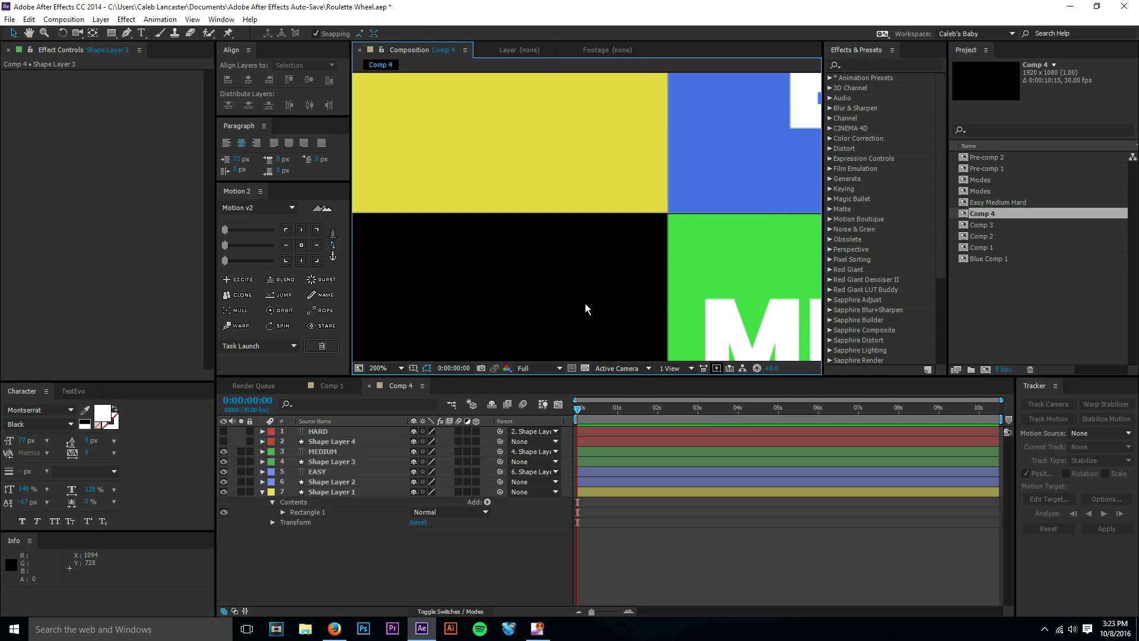
{"action": "left_click", "coordinate": [699, 271]}
{"action": "left_click", "coordinate": [513, 291]}
{"action": "scroll", "coordinate": [529, 227], "scroll_direction": "down", "scroll_amount": 1}
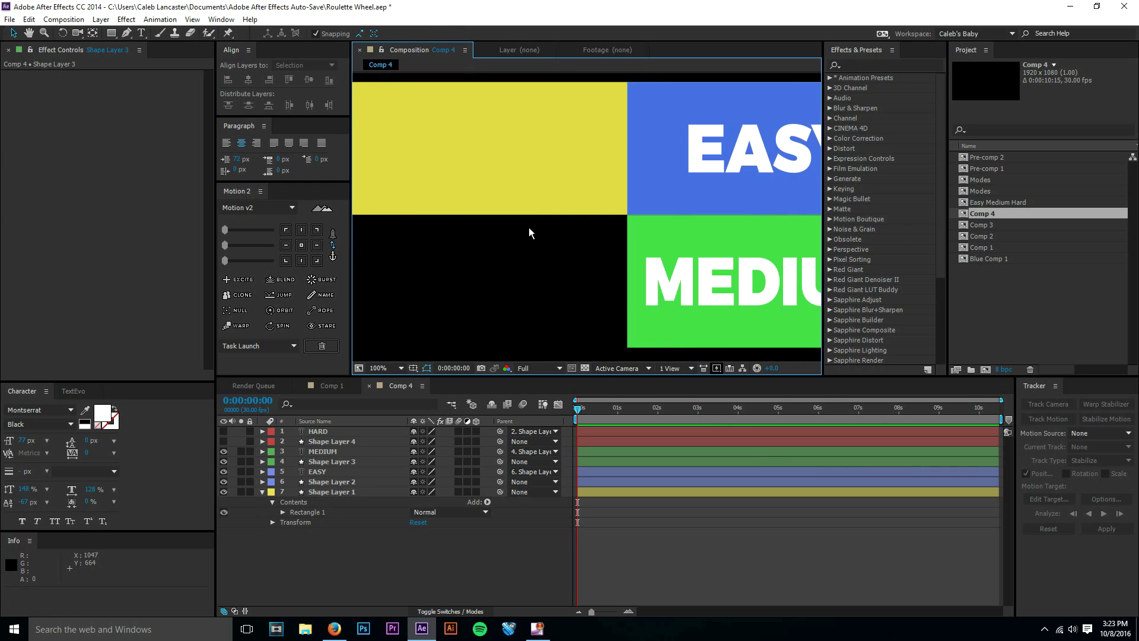
{"action": "left_click", "coordinate": [675, 230]}
{"action": "left_click", "coordinate": [580, 268]}
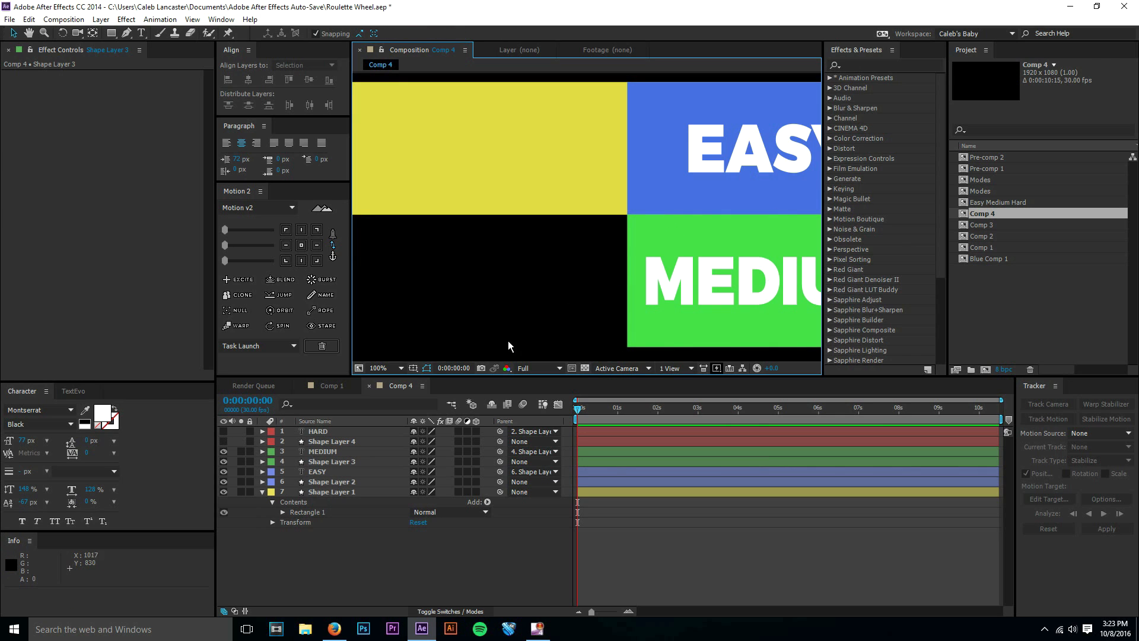
Show the HARD text and red box layers again, and select the red box's layer, Shape Layer 4.
{"action": "left_click", "coordinate": [394, 369]}
{"action": "left_click", "coordinate": [393, 383]}
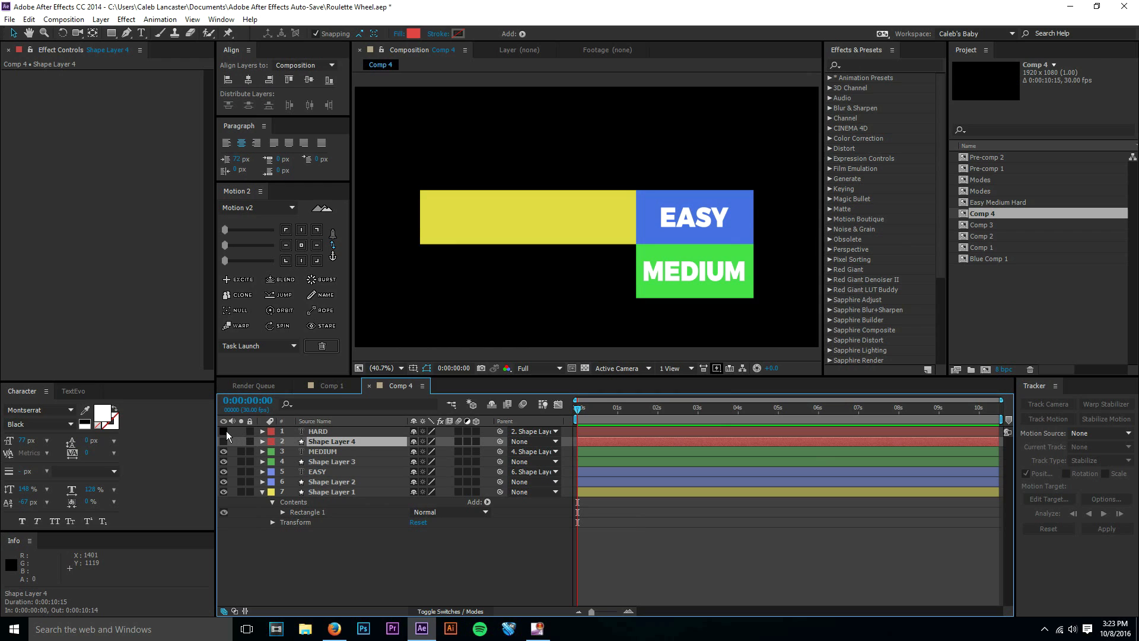
{"action": "left_click_drag", "start_coordinate": [226, 431], "coordinate": [223, 442]}
{"action": "left_click", "coordinate": [330, 440]}
{"action": "left_click", "coordinate": [327, 434]}
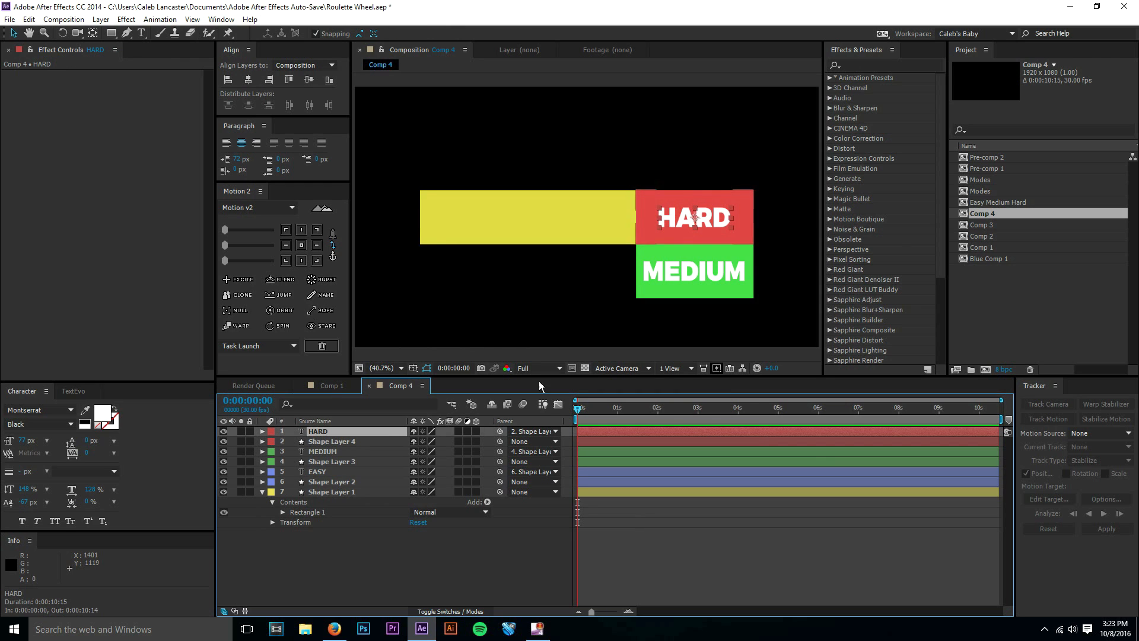
{"action": "left_click", "coordinate": [375, 441]}
Move the red HARD box straight down below the green MEDIUM box, to a vertical position of about 977.
{"action": "left_click_drag", "start_coordinate": [719, 234], "coordinate": [593, 211]}
{"action": "key", "text": "period"}
{"action": "key", "text": "period"}
{"action": "key", "text": "period"}
{"action": "key", "text": "space"}
{"action": "left_click_drag", "start_coordinate": [771, 351], "coordinate": [686, 248]}
{"action": "key", "text": "period"}
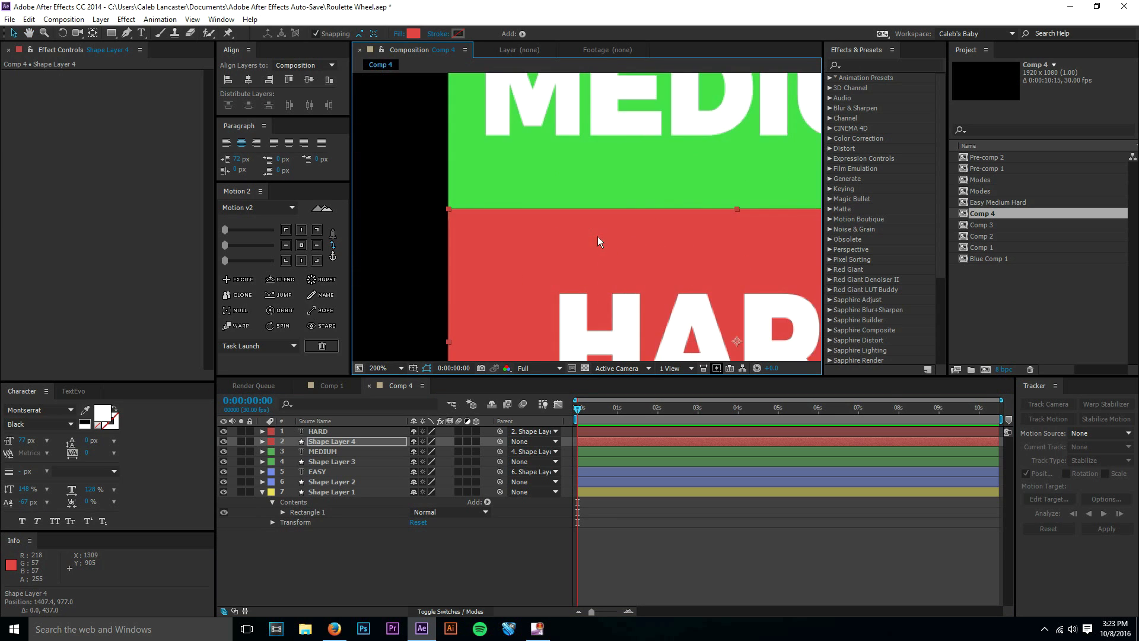
Nudge the red box vertically to position 1407.4, 987.0 so its upper edge meets the green box's lower edge.
{"action": "key", "text": "Down"}
{"action": "key", "text": "Down"}
{"action": "key", "text": "Down"}
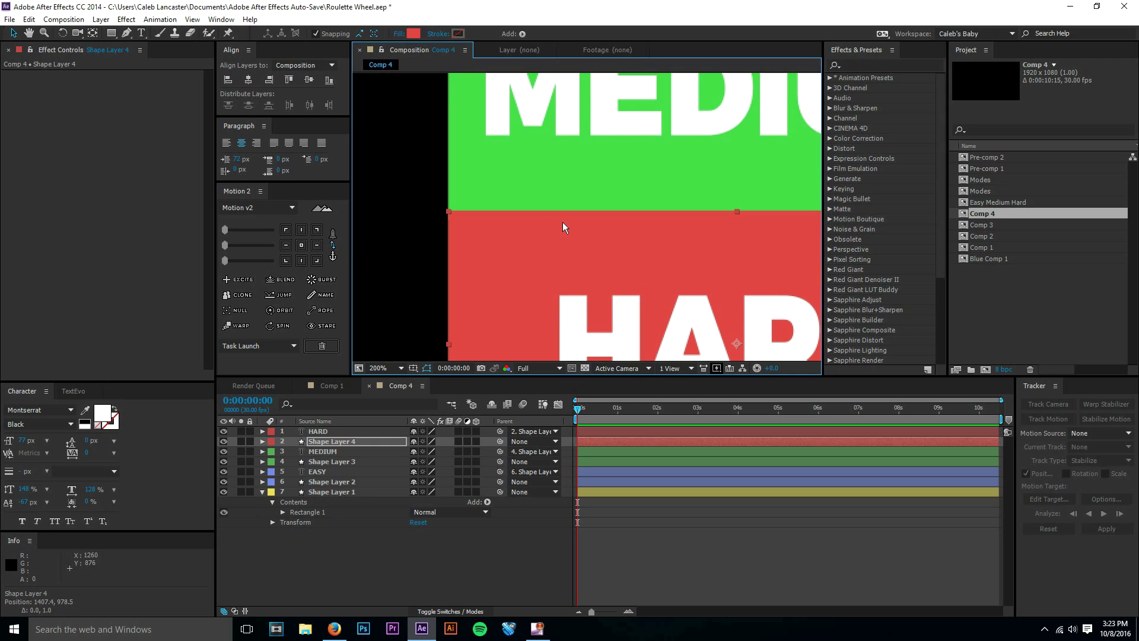
{"action": "key", "text": "Down"}
{"action": "key", "text": "Down"}
{"action": "key", "text": "Down"}
{"action": "key", "text": "Down"}
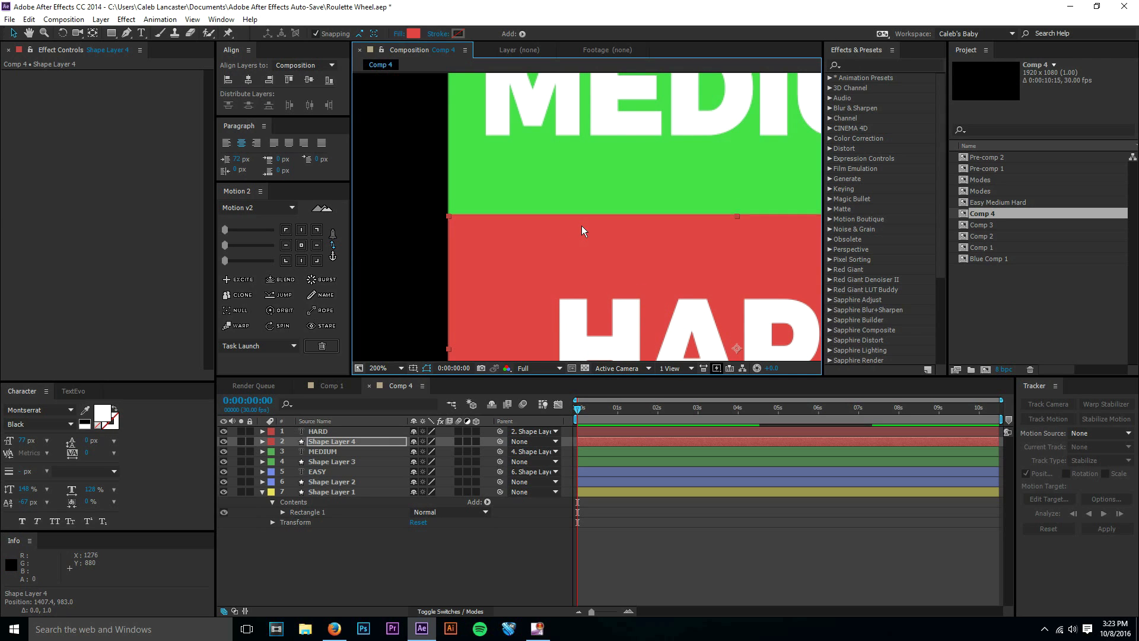
{"action": "key", "text": "Down"}
{"action": "key", "text": "Down"}
{"action": "key", "text": "Down"}
{"action": "key", "text": "Down"}
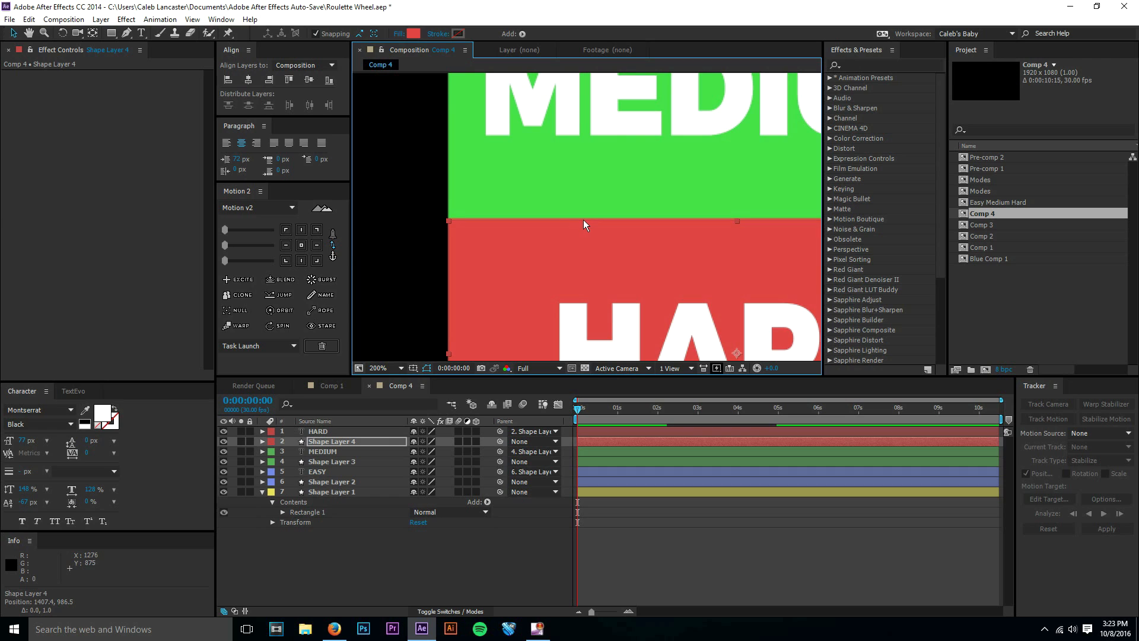
{"action": "key", "text": "Down"}
{"action": "key", "text": "Up"}
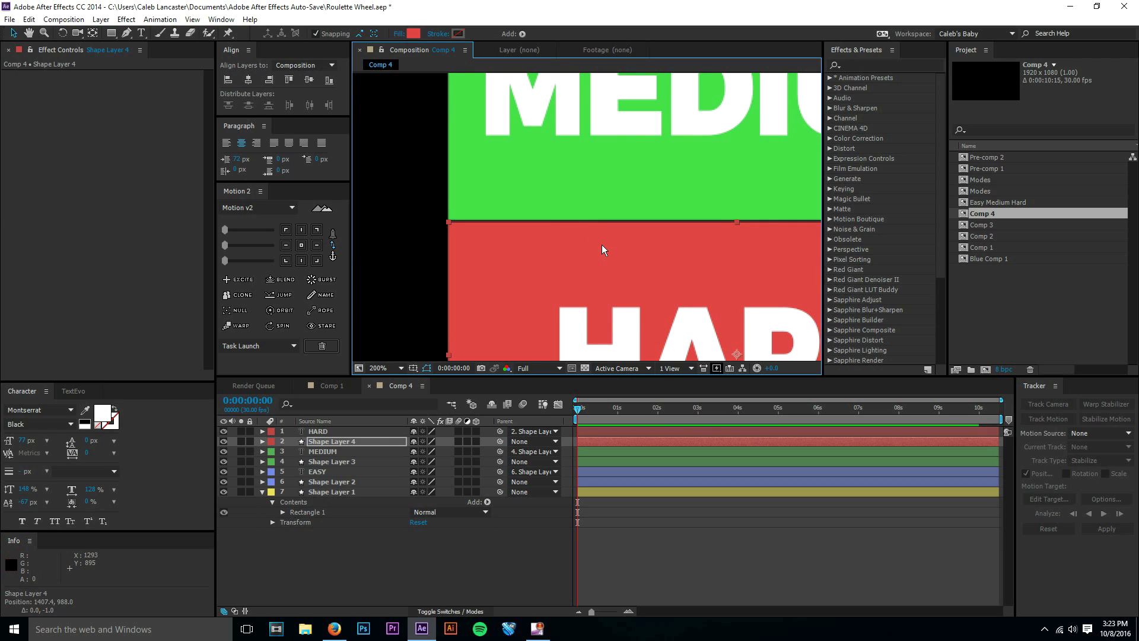
{"action": "key", "text": "Up"}
{"action": "key", "text": "Up"}
{"action": "key", "text": "Up"}
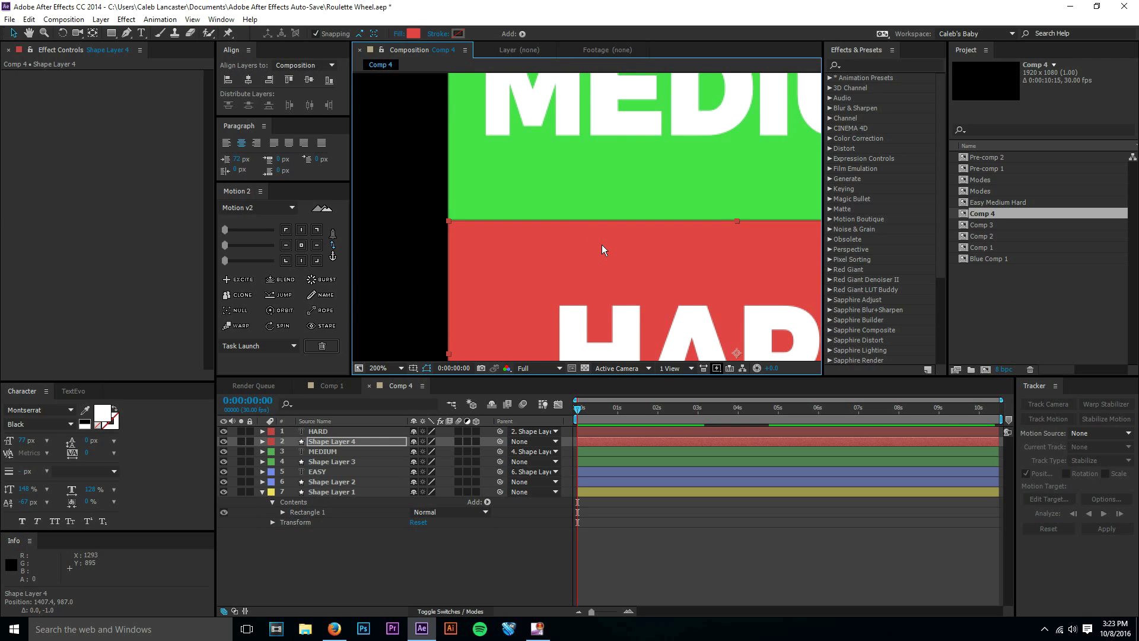
Move all the layers straight up together by about 125 px, placing the yellow bar at position 960.0, 414.8.
{"action": "left_click", "coordinate": [775, 590]}
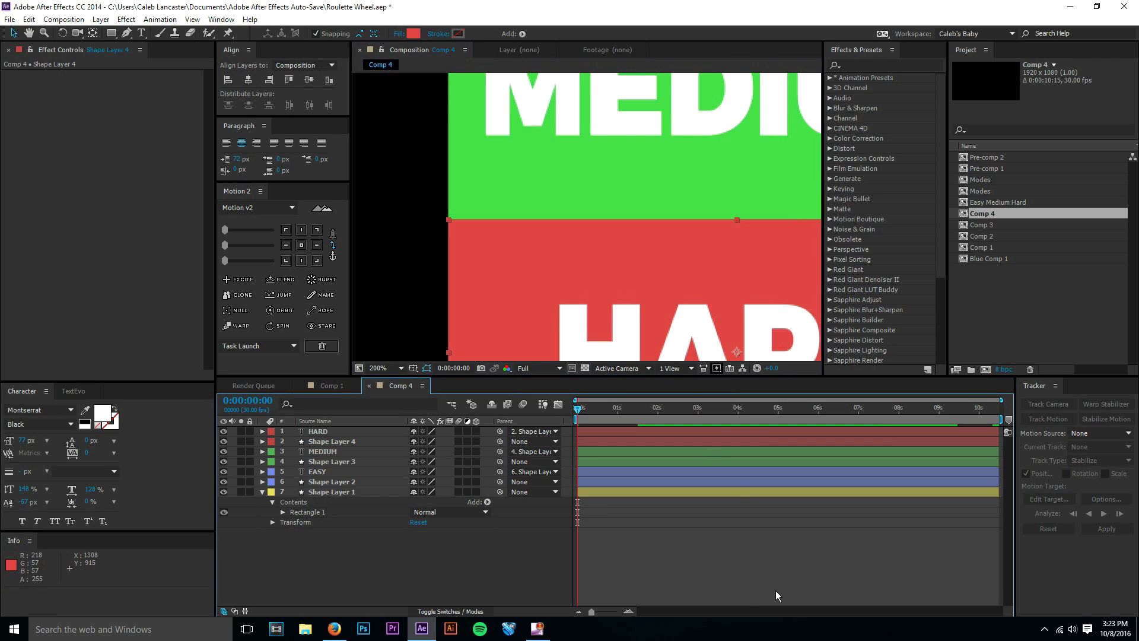
{"action": "left_click", "coordinate": [374, 366]}
{"action": "left_click", "coordinate": [456, 322]}
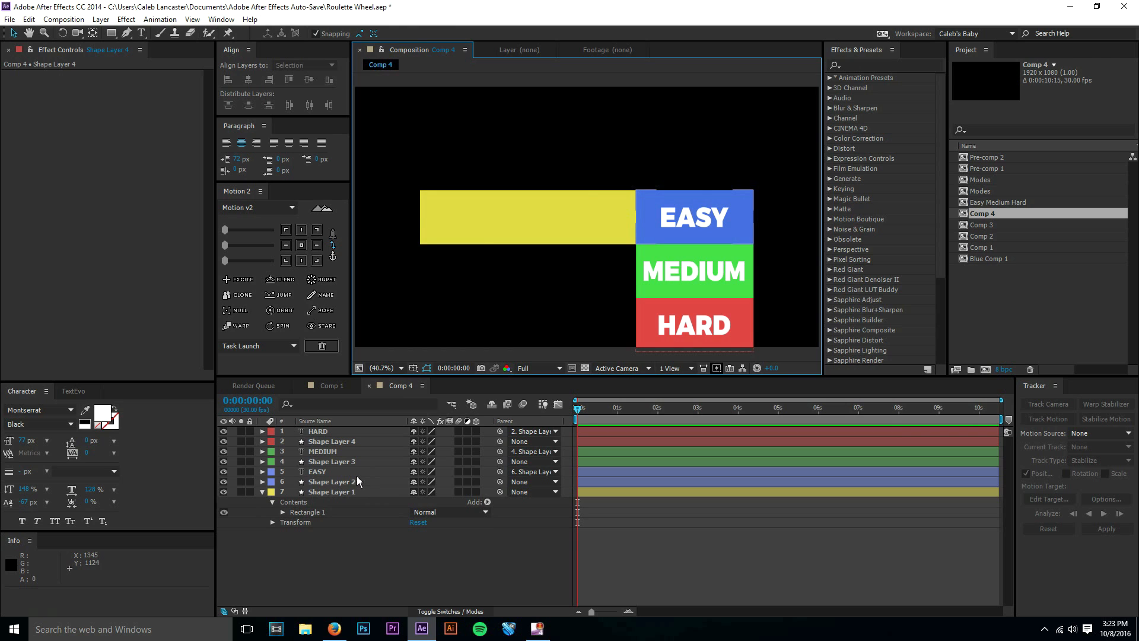
{"action": "key", "text": "ctrl+a"}
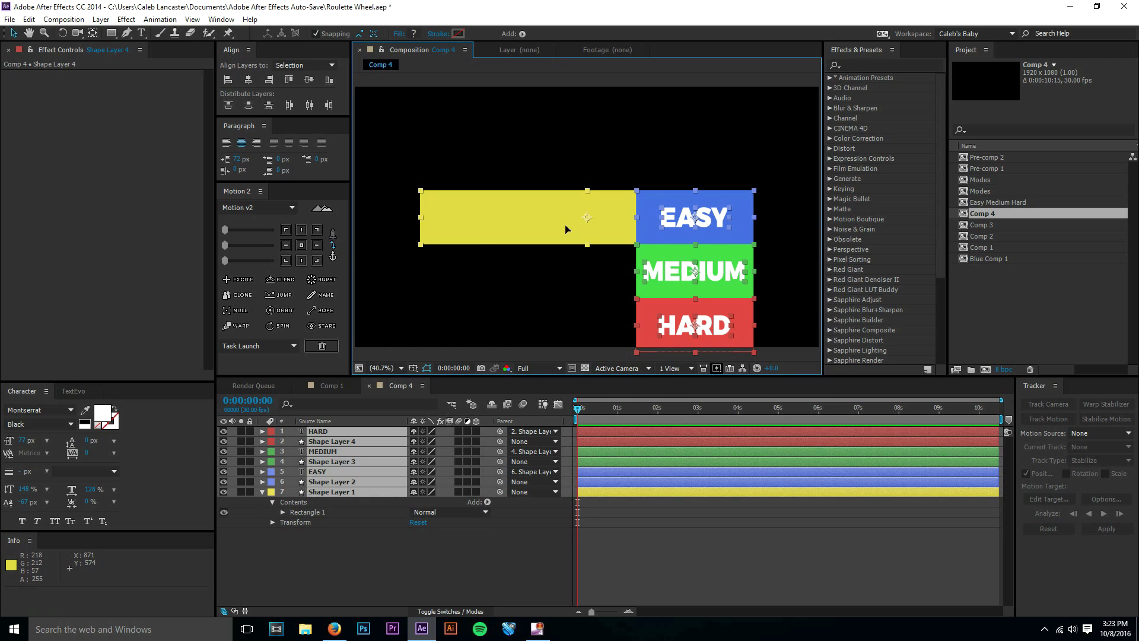
{"action": "left_click_drag", "start_coordinate": [565, 229], "coordinate": [596, 172]}
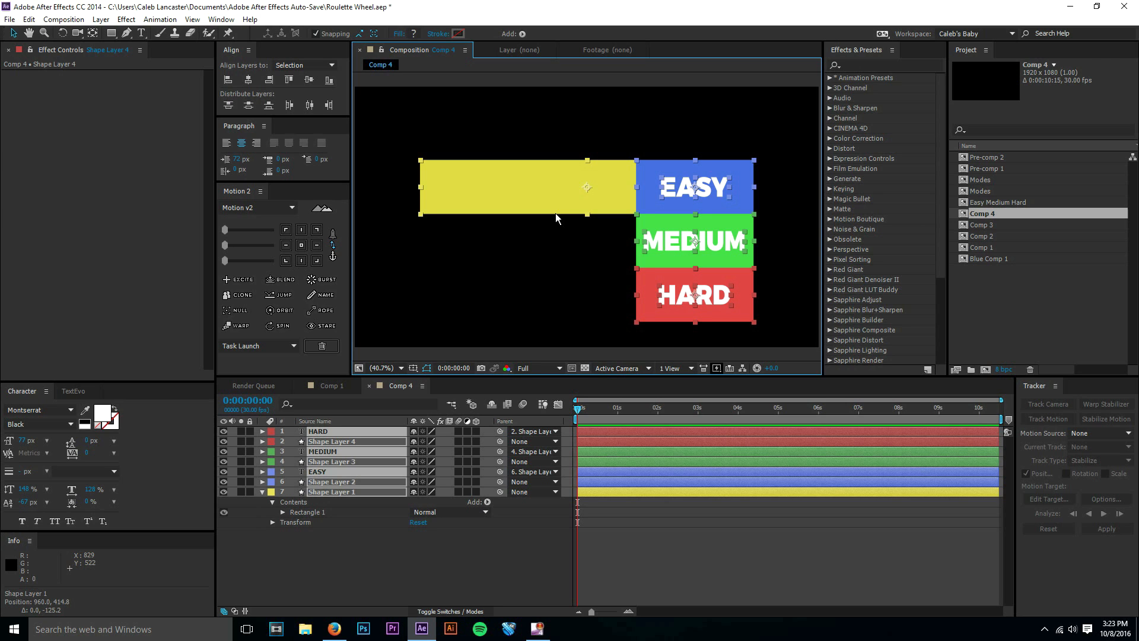
{"action": "left_click", "coordinate": [667, 597]}
Rename the yellow bar's layer, Shape Layer 1, as Main.
{"action": "right_click", "coordinate": [325, 494]}
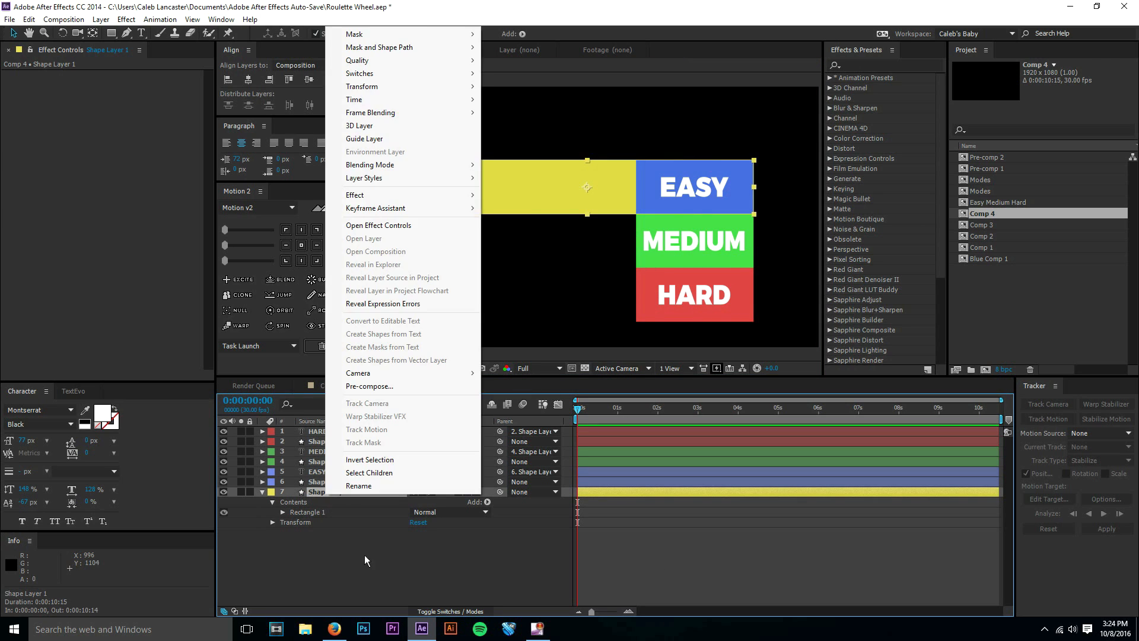
{"action": "left_click", "coordinate": [360, 485]}
{"action": "type", "text": "Main"}
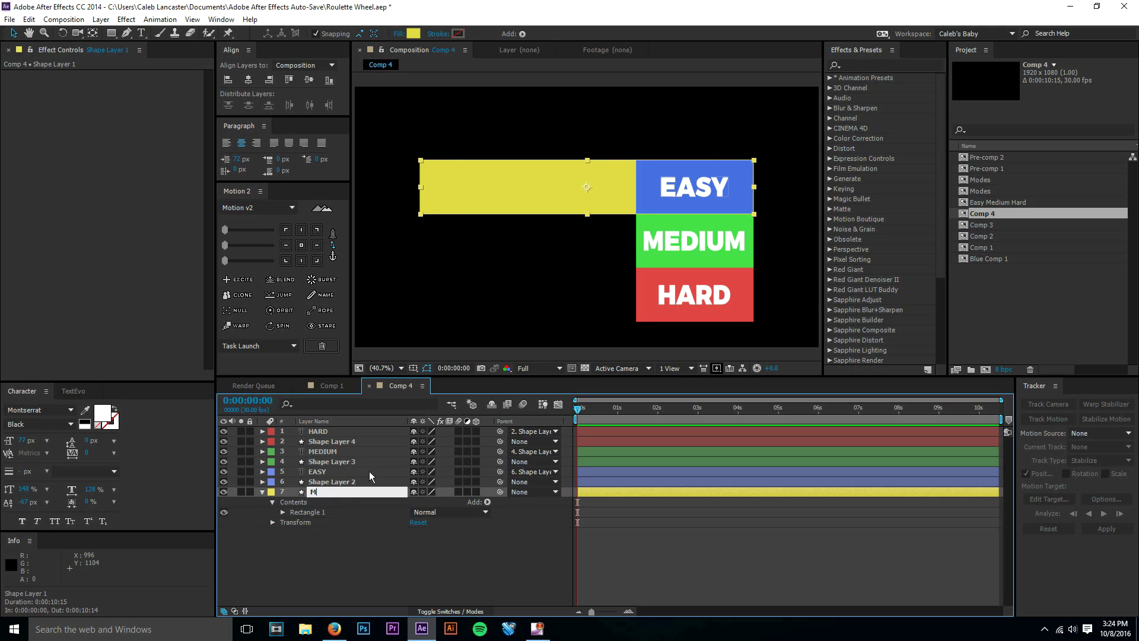
{"action": "key", "text": "Return"}
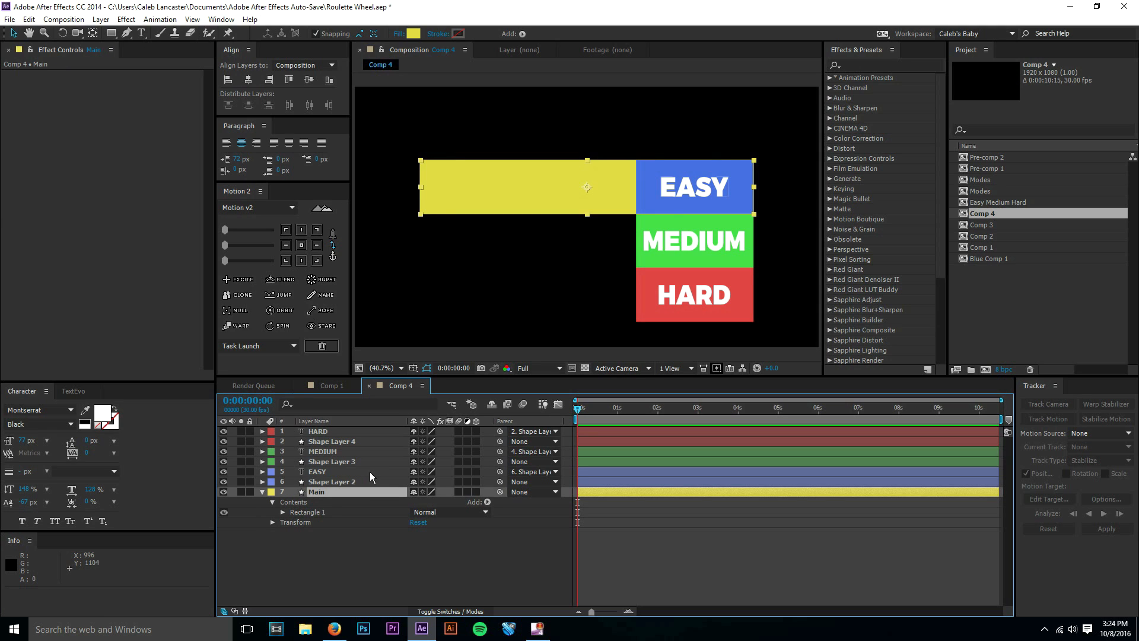
{"action": "left_click", "coordinate": [386, 483]}
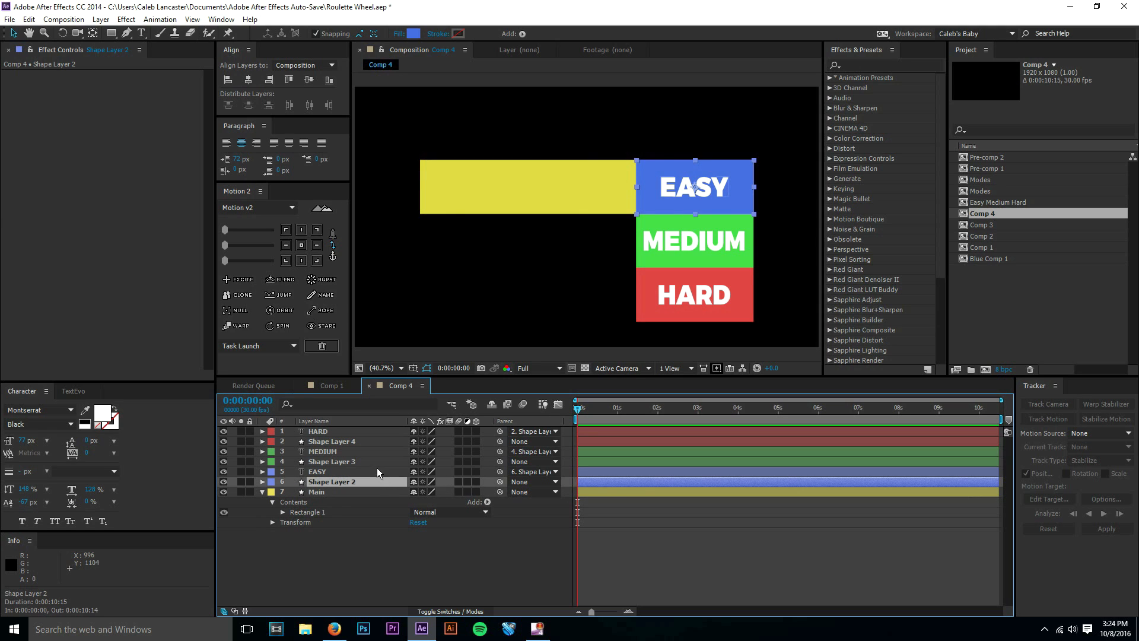
{"action": "left_click", "coordinate": [325, 430], "text": "shift"}
{"action": "right_click", "coordinate": [325, 430]}
{"action": "key", "text": "Escape"}
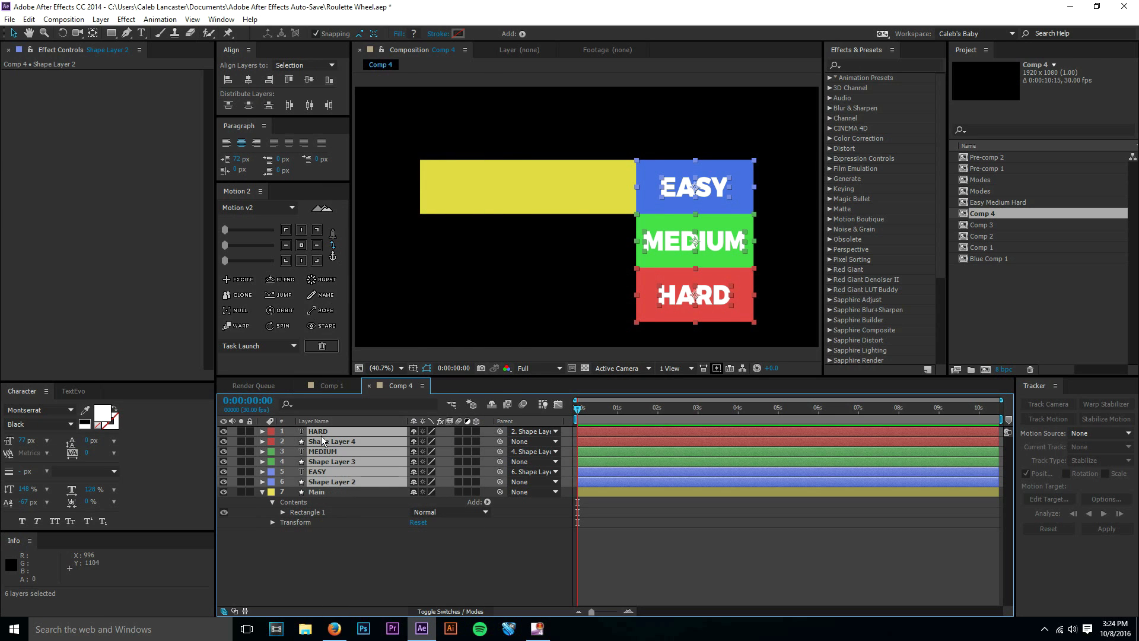
{"action": "left_click", "coordinate": [353, 492]}
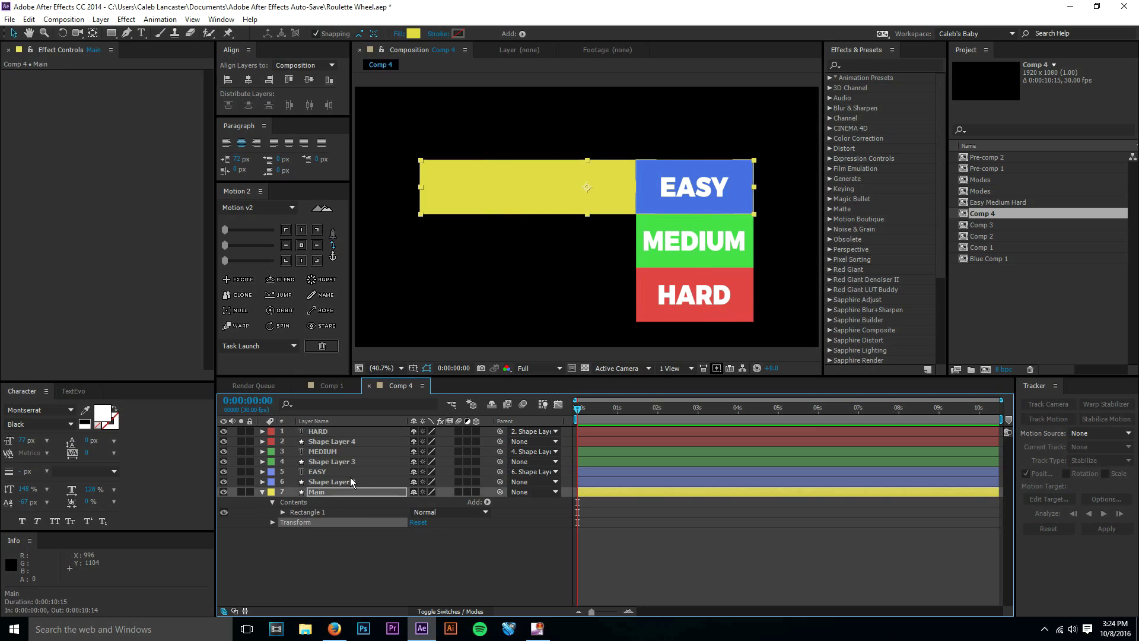
Pre-compose the six layers from Shape Layer 2 to HARD as Modes, moving all attributes into the new composition.
{"action": "left_click", "coordinate": [350, 478]}
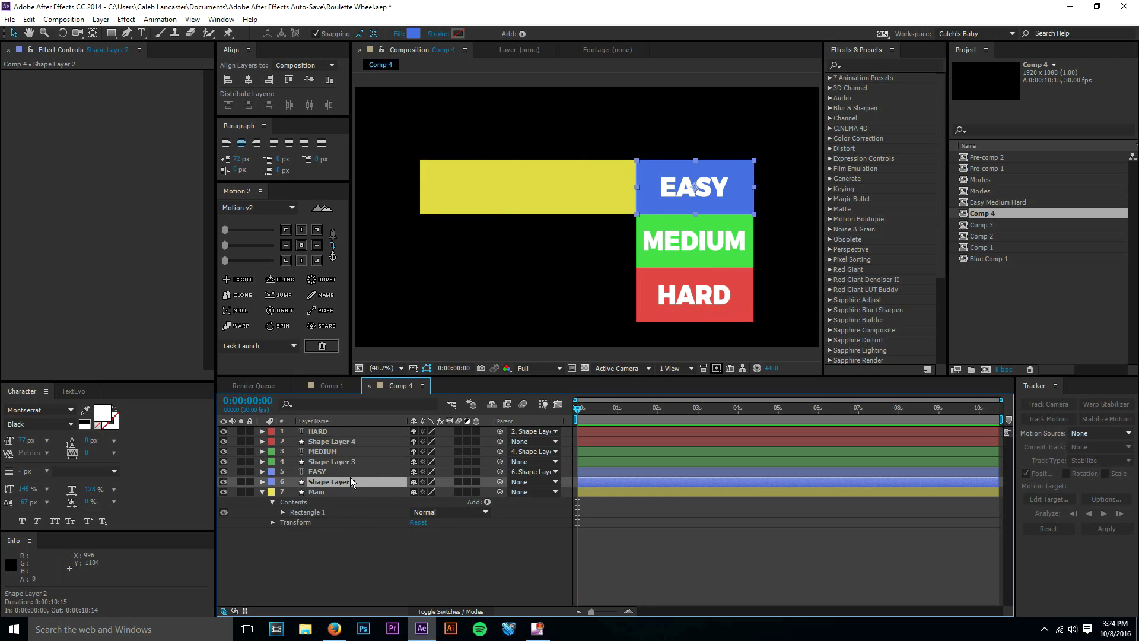
{"action": "left_click", "coordinate": [336, 432], "text": "shift"}
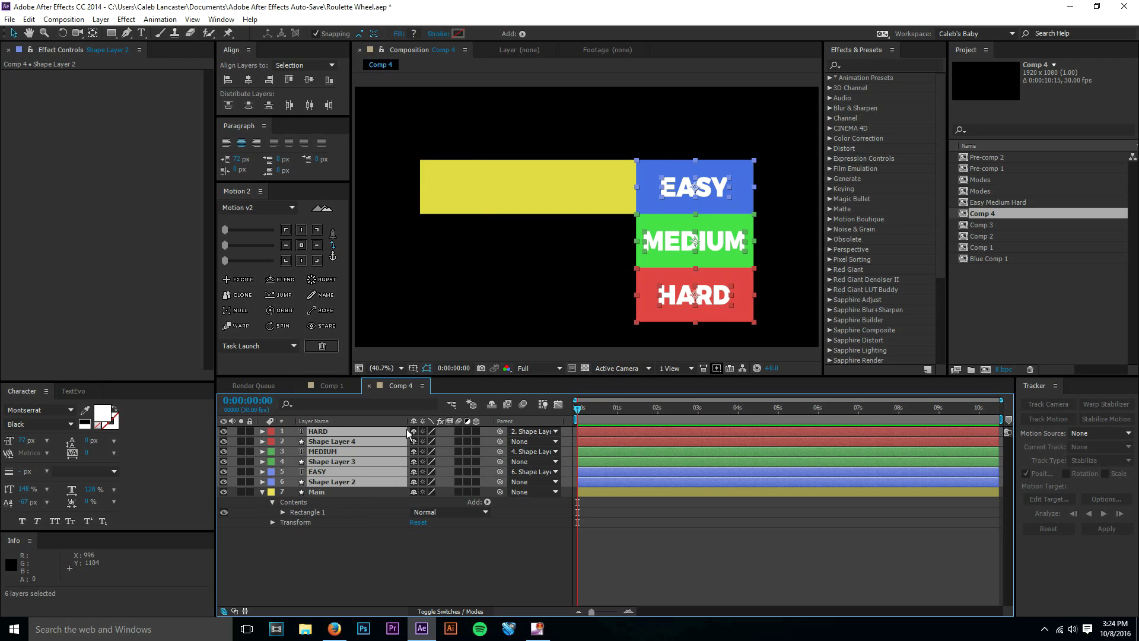
{"action": "key", "text": "ctrl+shift+c"}
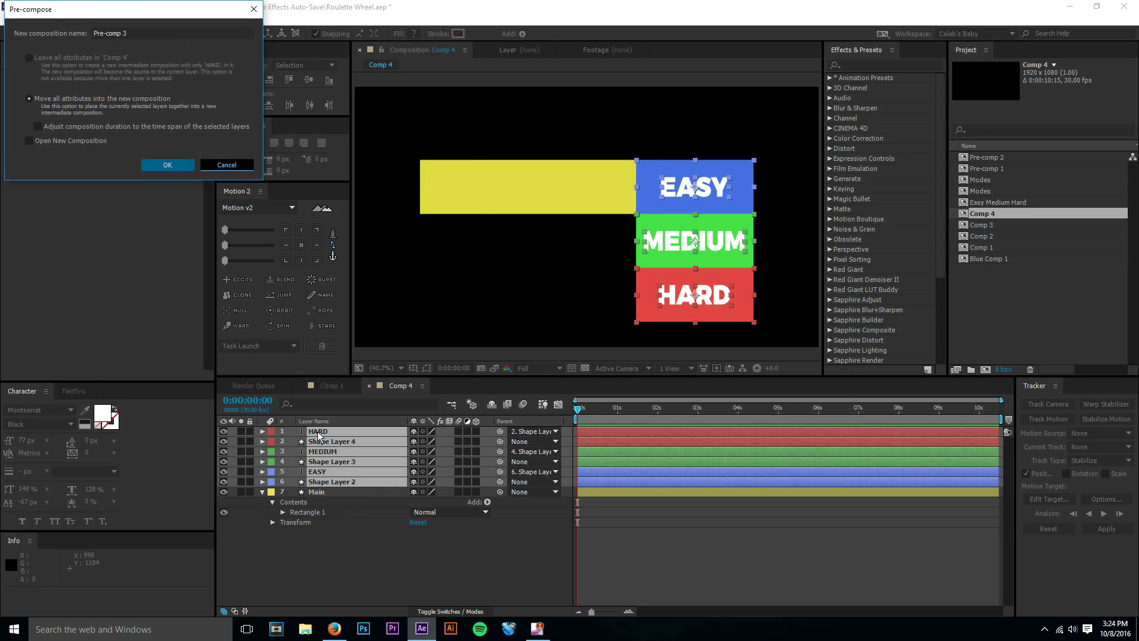
{"action": "key", "text": "Escape"}
{"action": "right_click", "coordinate": [332, 439]}
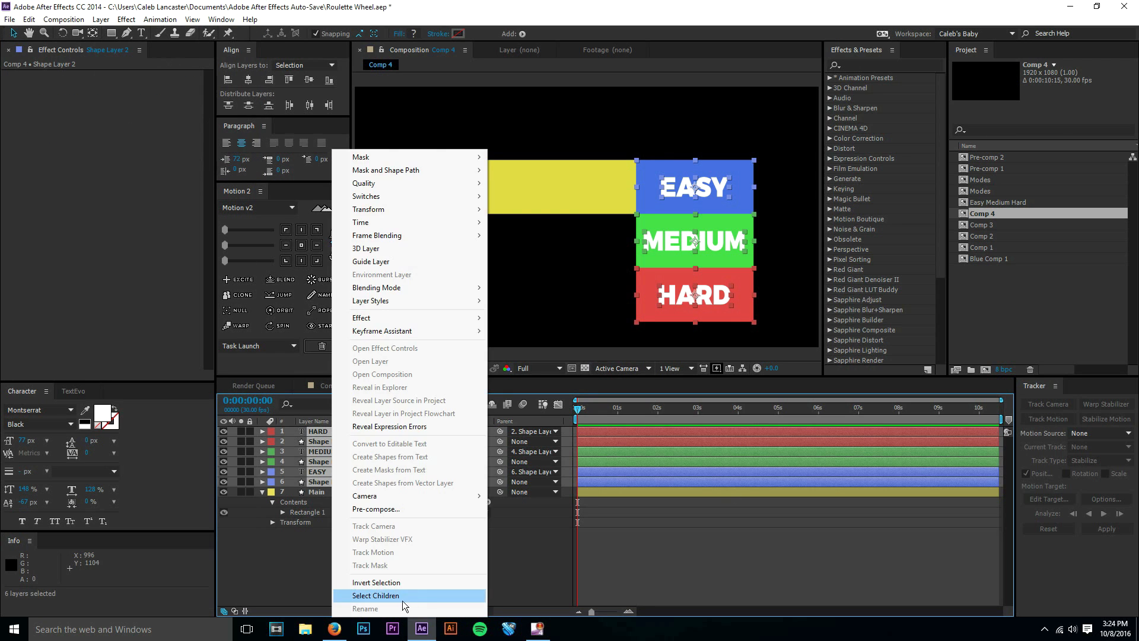
{"action": "left_click", "coordinate": [390, 509]}
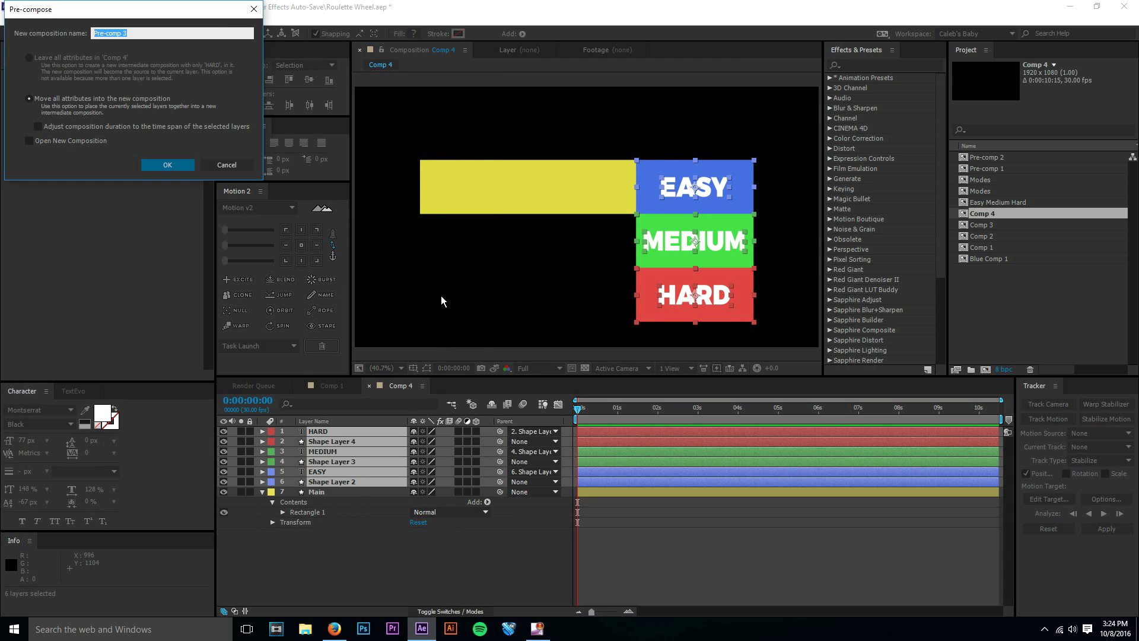
{"action": "type", "text": "Modes"}
{"action": "left_click", "coordinate": [79, 100]}
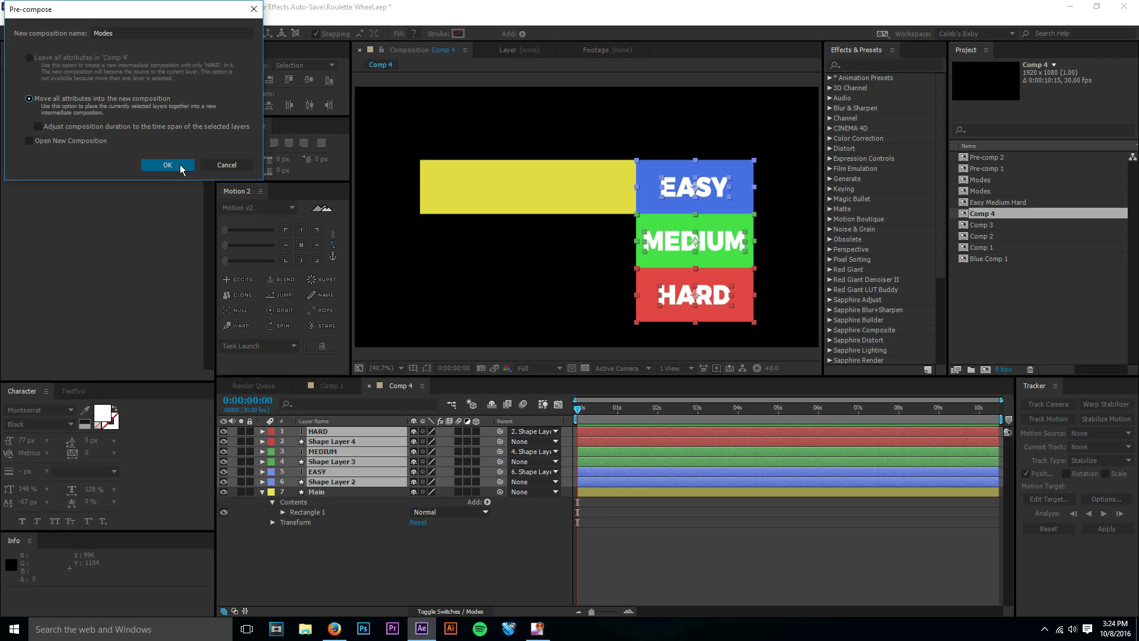
{"action": "left_click", "coordinate": [168, 165]}
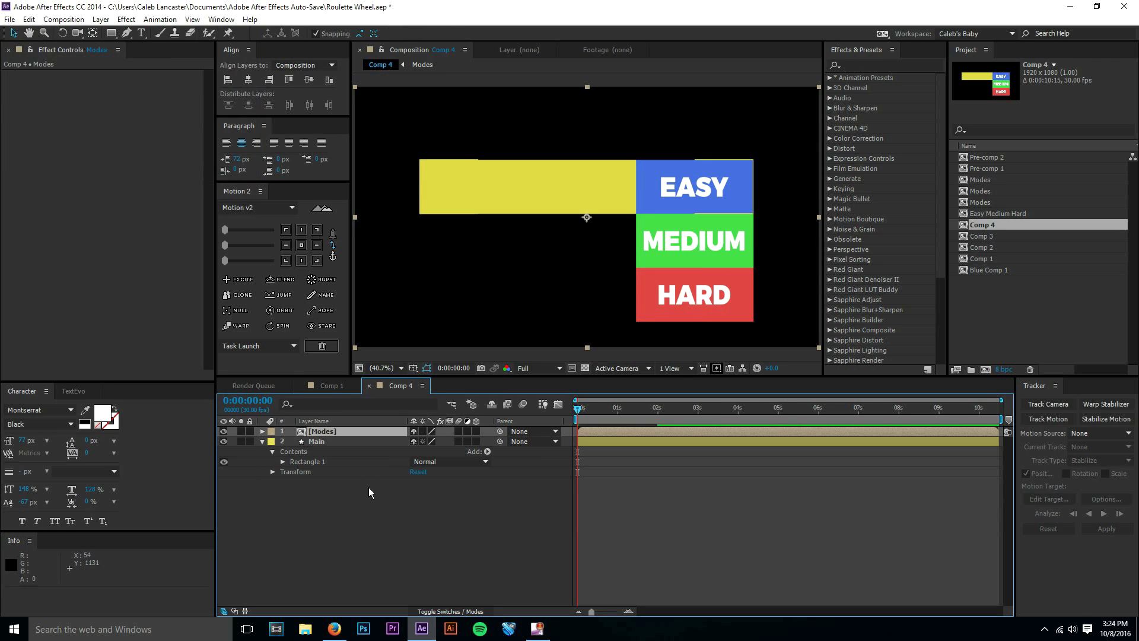
Open the Modes pre-composition to view its layers, and close it again to return to Comp 4.
{"action": "left_click", "coordinate": [369, 489]}
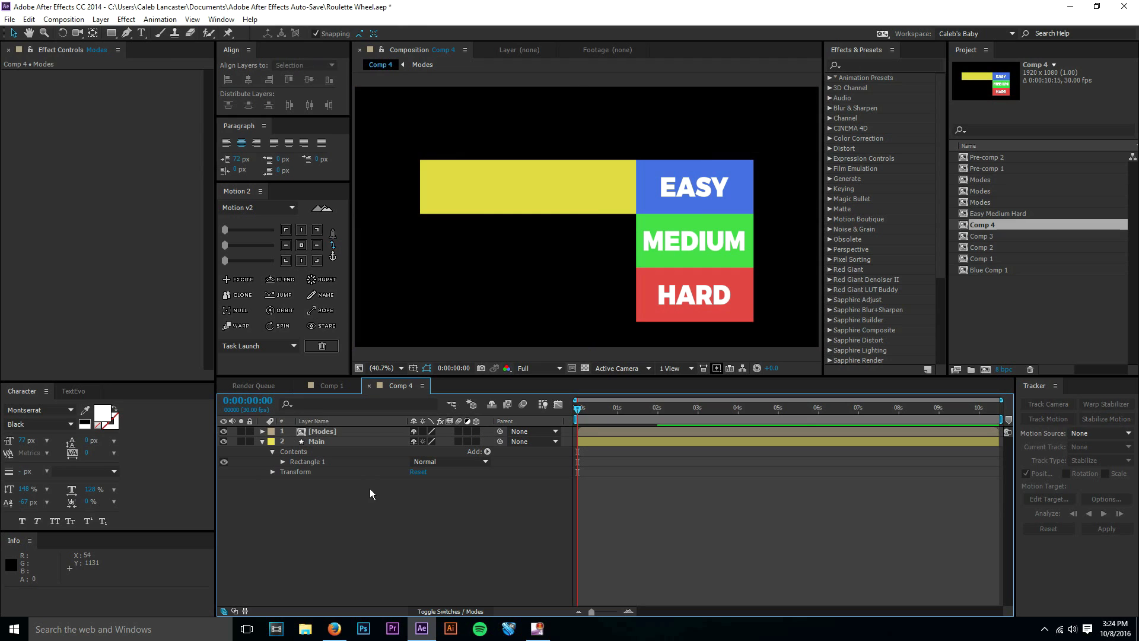
{"action": "double_click", "coordinate": [355, 432]}
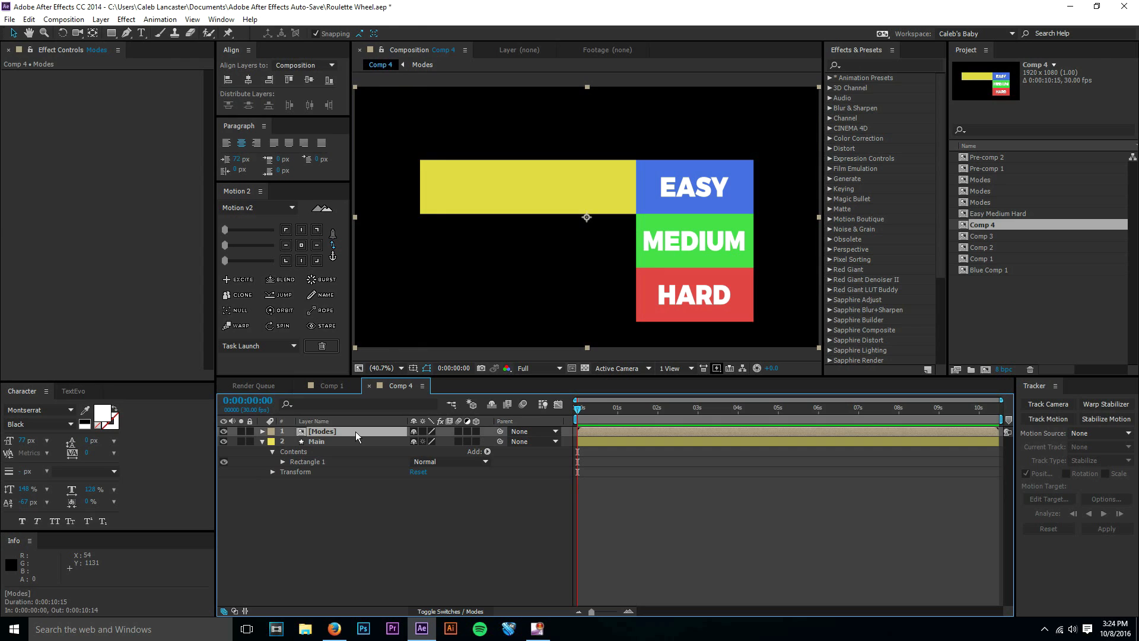
{"action": "left_click_drag", "start_coordinate": [658, 410], "coordinate": [565, 409]}
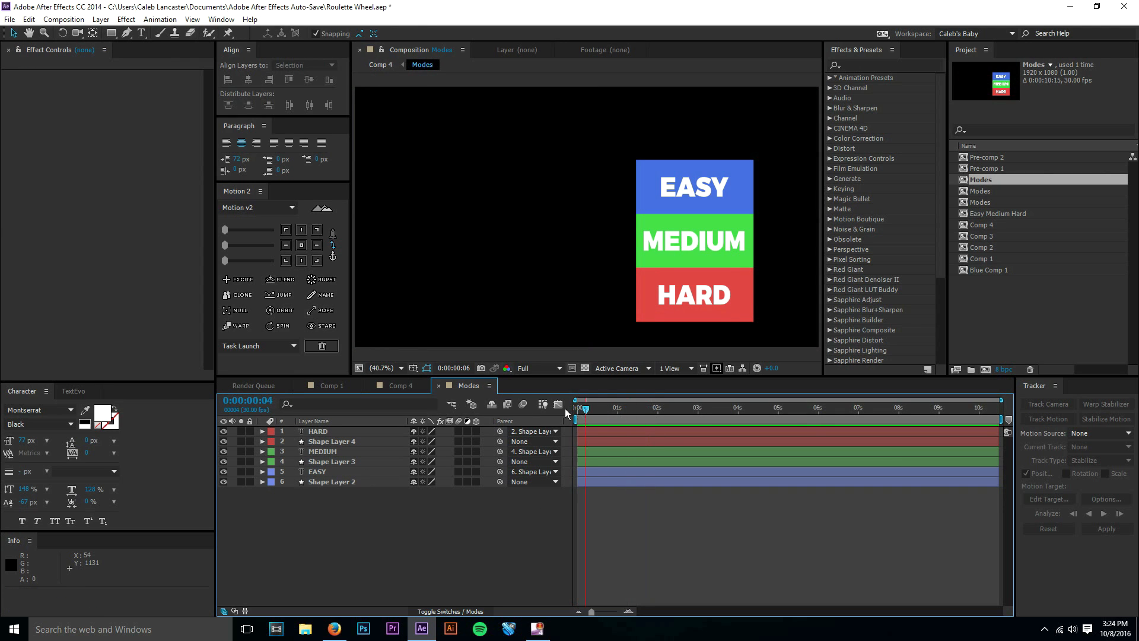
{"action": "left_click", "coordinate": [438, 385]}
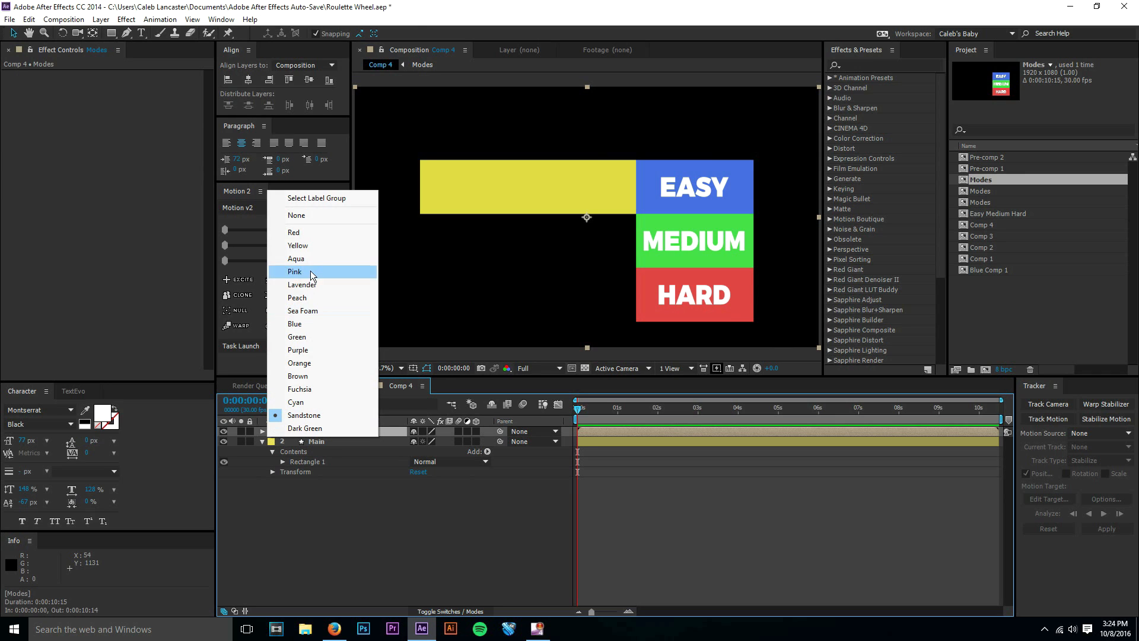
Set the Modes layer's label colour to Blue in Comp 4.
{"action": "left_click", "coordinate": [271, 432]}
{"action": "left_click", "coordinate": [296, 324]}
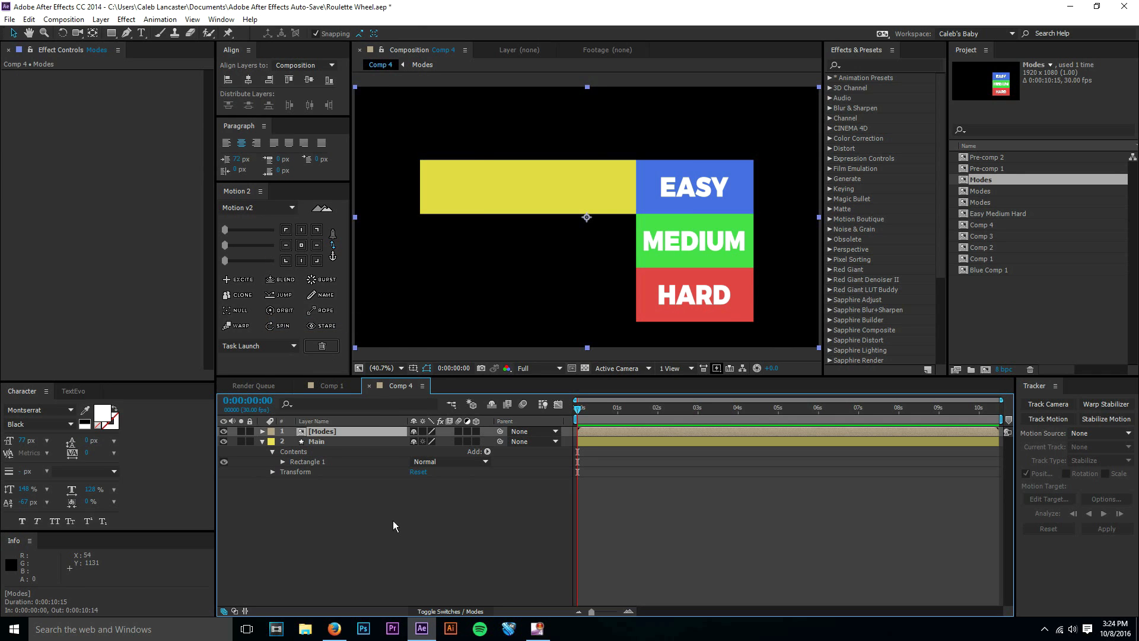
{"action": "left_click", "coordinate": [350, 432]}
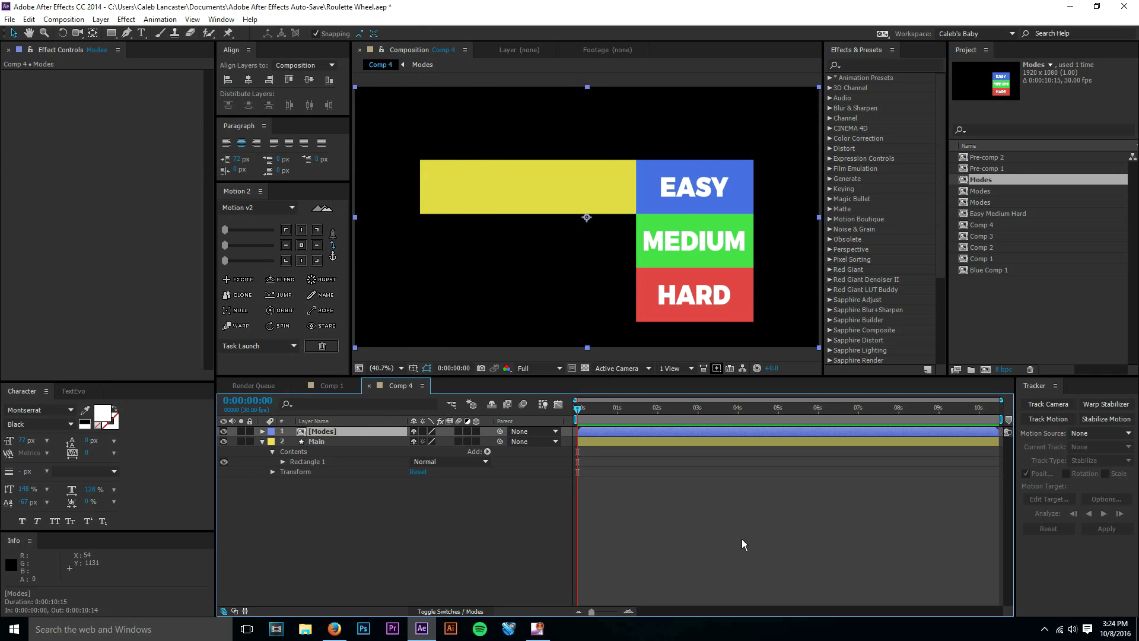
{"action": "left_click", "coordinate": [741, 545]}
{"action": "double_click", "coordinate": [377, 434]}
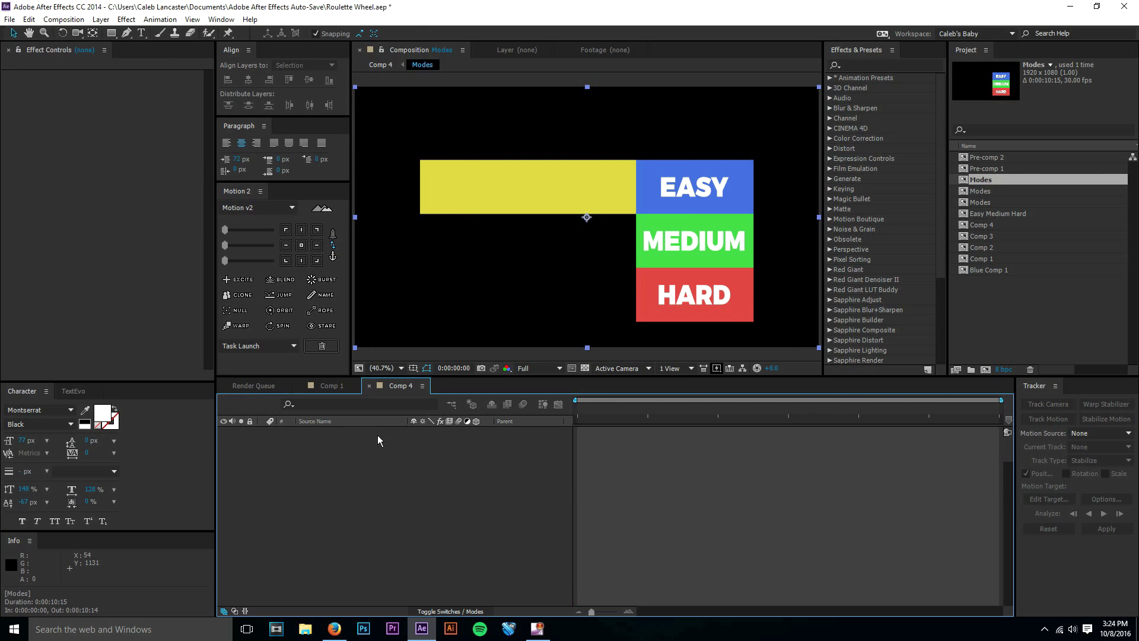
{"action": "left_click", "coordinate": [438, 386]}
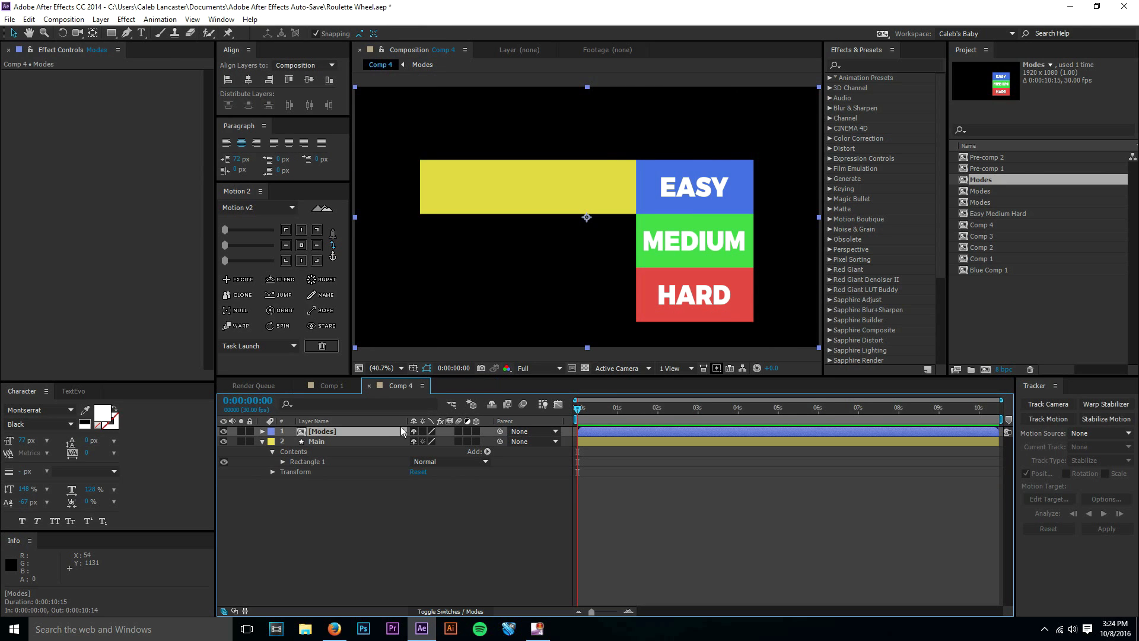
Duplicate the Modes layer four times above Main to make five Modes layers.
{"action": "key", "text": "ctrl+d"}
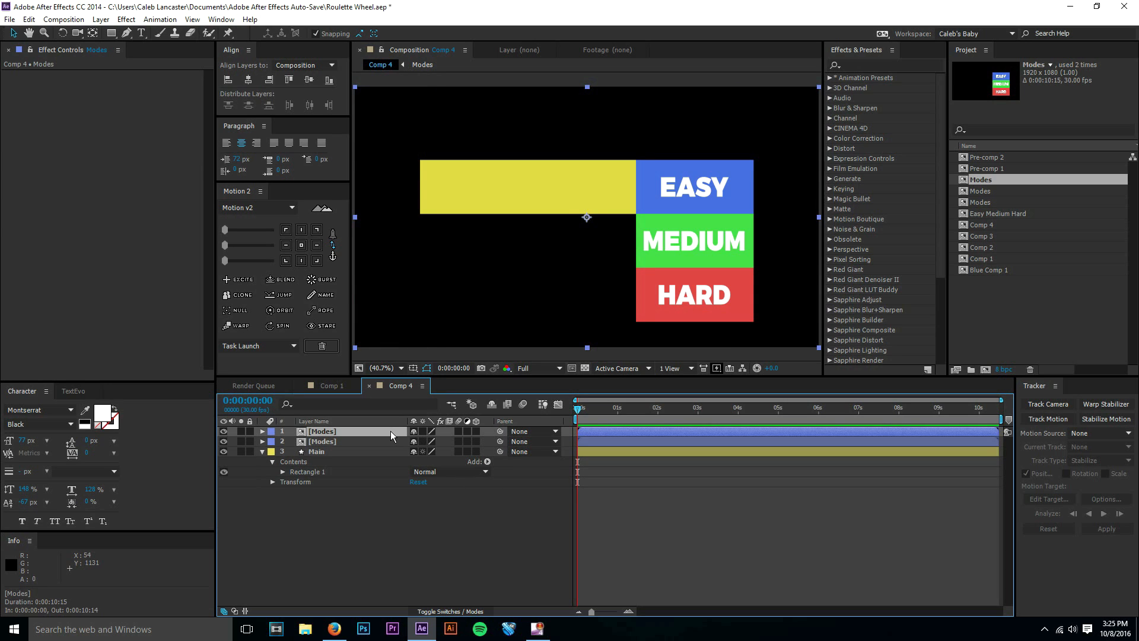
{"action": "key", "text": "ctrl+d"}
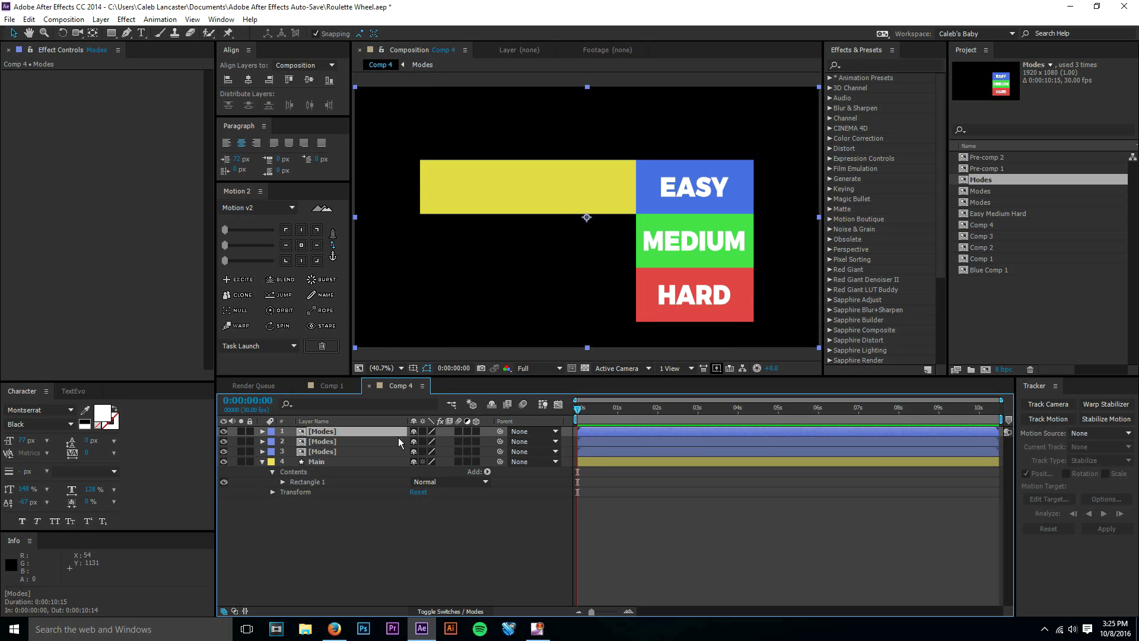
{"action": "left_click", "coordinate": [358, 463]}
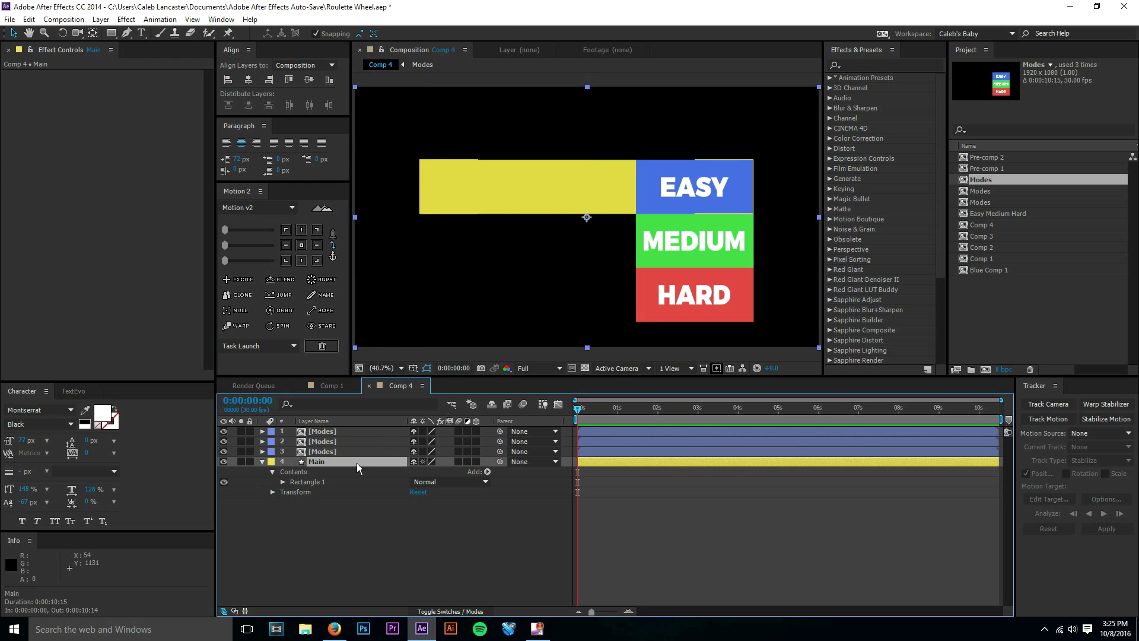
{"action": "left_click", "coordinate": [354, 452]}
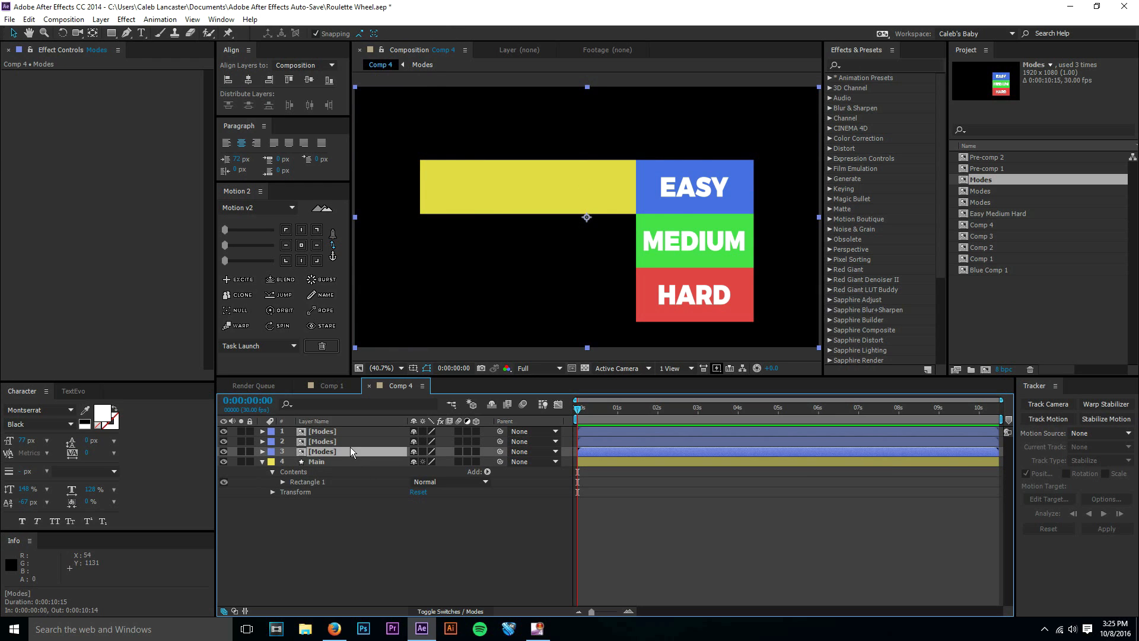
{"action": "left_click", "coordinate": [350, 441]}
{"action": "left_click", "coordinate": [343, 430]}
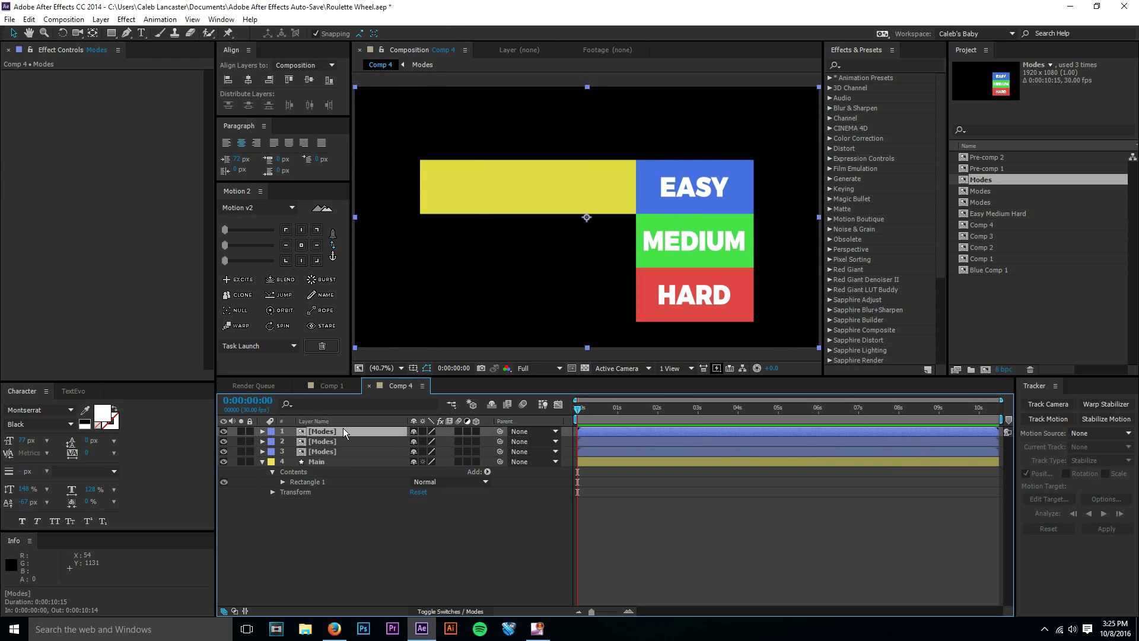
{"action": "key", "text": "ctrl+d"}
{"action": "key", "text": "ctrl+d"}
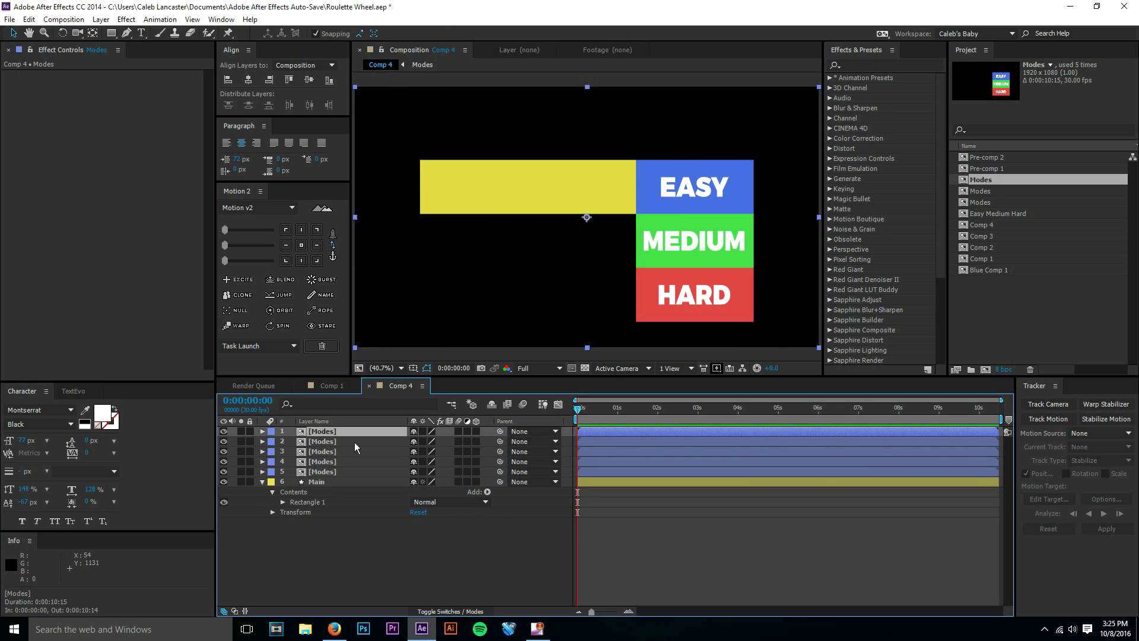
Review the opening frames of the Roulette animation in Comp 1, and return to Comp 4.
{"action": "left_click", "coordinate": [332, 385]}
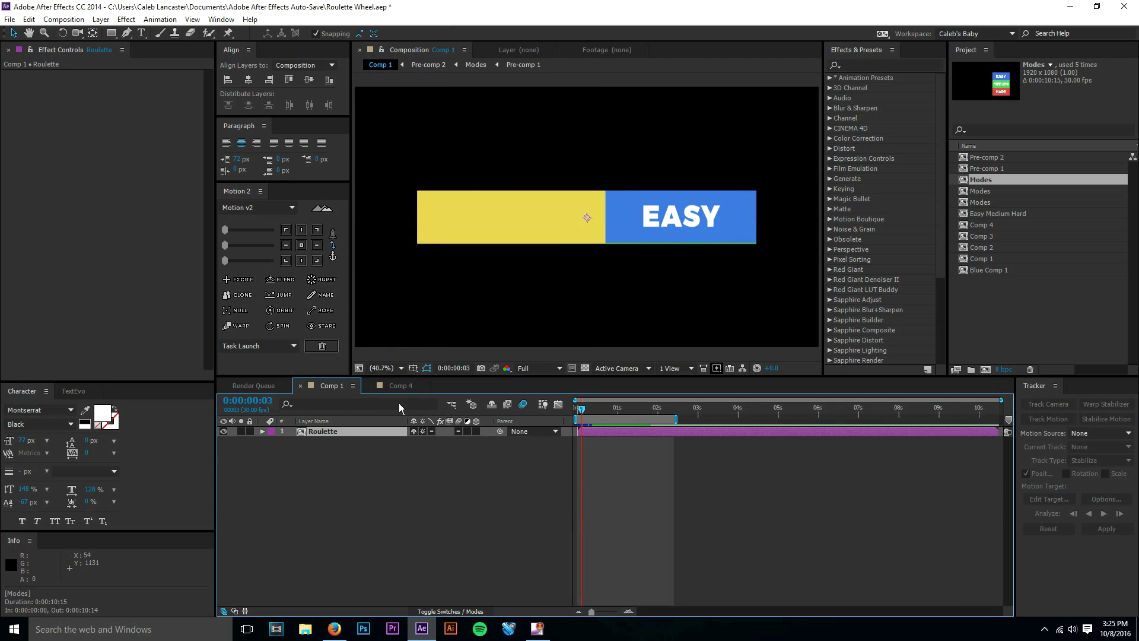
{"action": "mouse_move", "coordinate": [591, 415]}
{"action": "left_mouse_down"}
{"action": "mouse_move", "coordinate": [657, 414]}
{"action": "mouse_move", "coordinate": [578, 415]}
{"action": "left_mouse_up"}
{"action": "left_click", "coordinate": [394, 386]}
Set the Main layer's scale to 12% at the start of the timeline.
{"action": "left_click", "coordinate": [323, 481]}
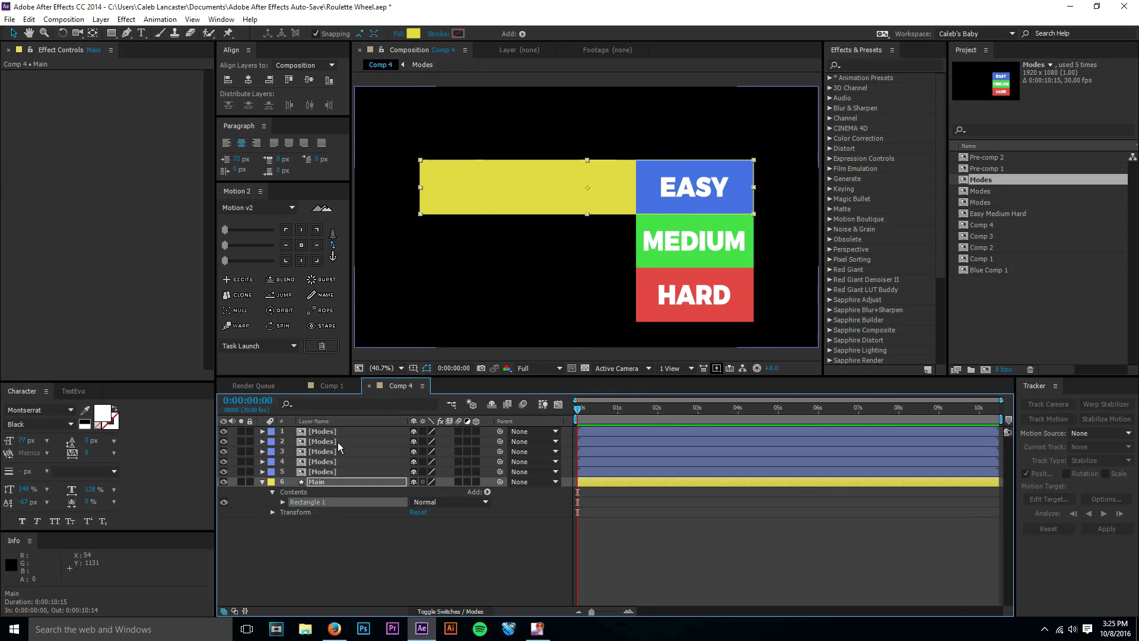
{"action": "left_click", "coordinate": [335, 431]}
{"action": "left_click", "coordinate": [330, 479]}
{"action": "key", "text": "s"}
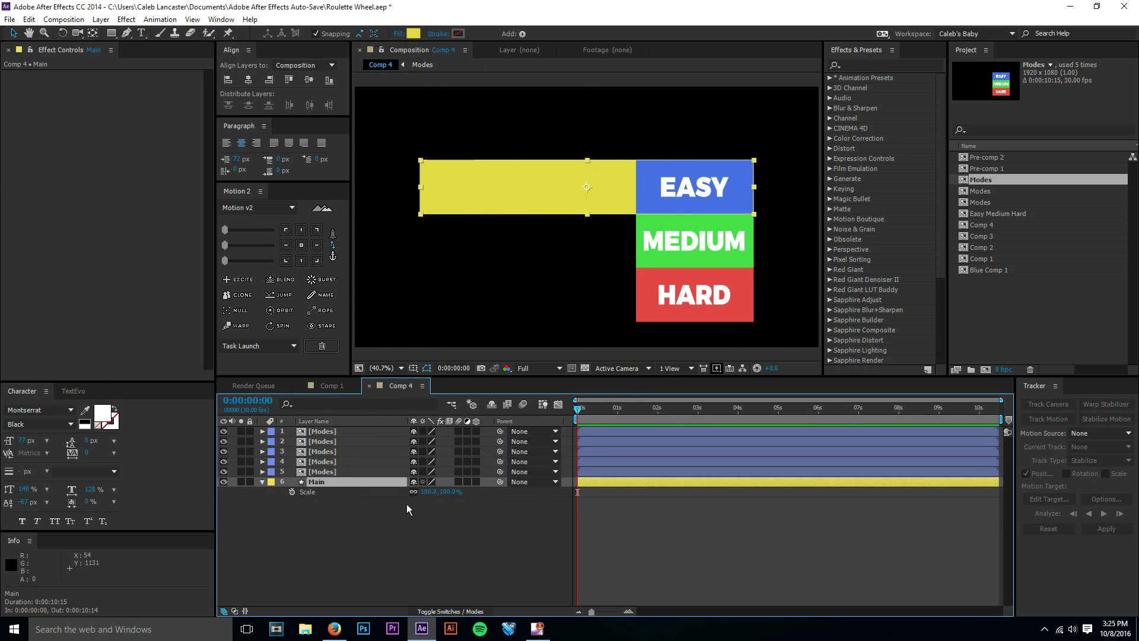
{"action": "left_click", "coordinate": [429, 492]}
{"action": "type", "text": "12"}
{"action": "key", "text": "Return"}
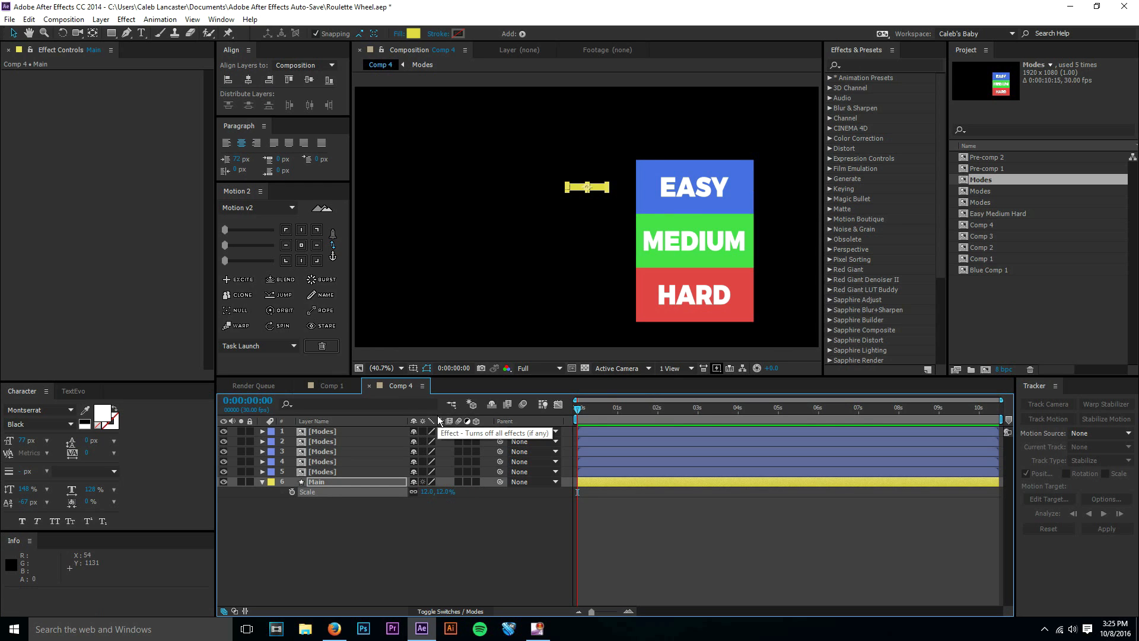
Set the scale of all five Modes layers to 12%.
{"action": "left_click", "coordinate": [343, 472]}
{"action": "left_click", "coordinate": [329, 433], "text": "shift"}
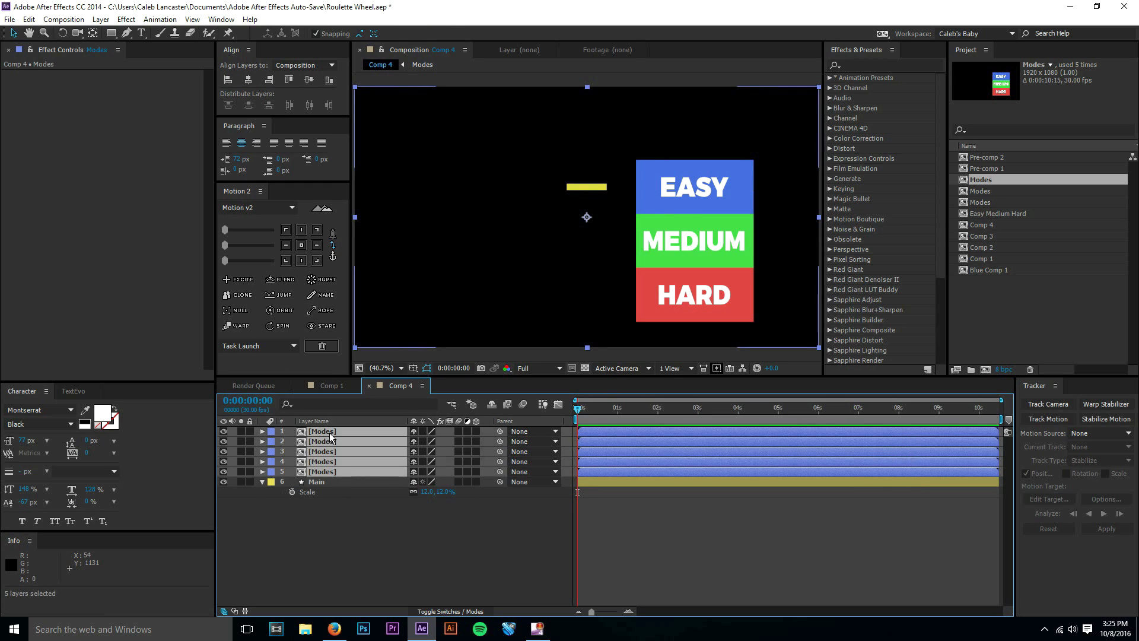
{"action": "key", "text": "s"}
{"action": "left_click", "coordinate": [426, 442]}
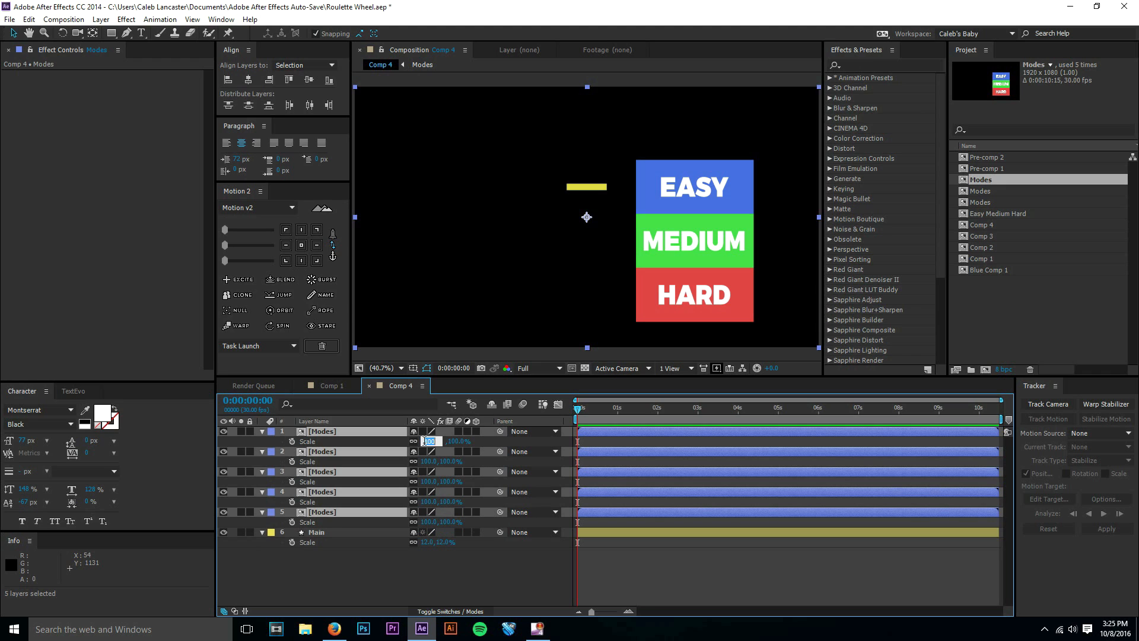
{"action": "type", "text": "12"}
{"action": "key", "text": "Return"}
{"action": "left_click", "coordinate": [475, 588]}
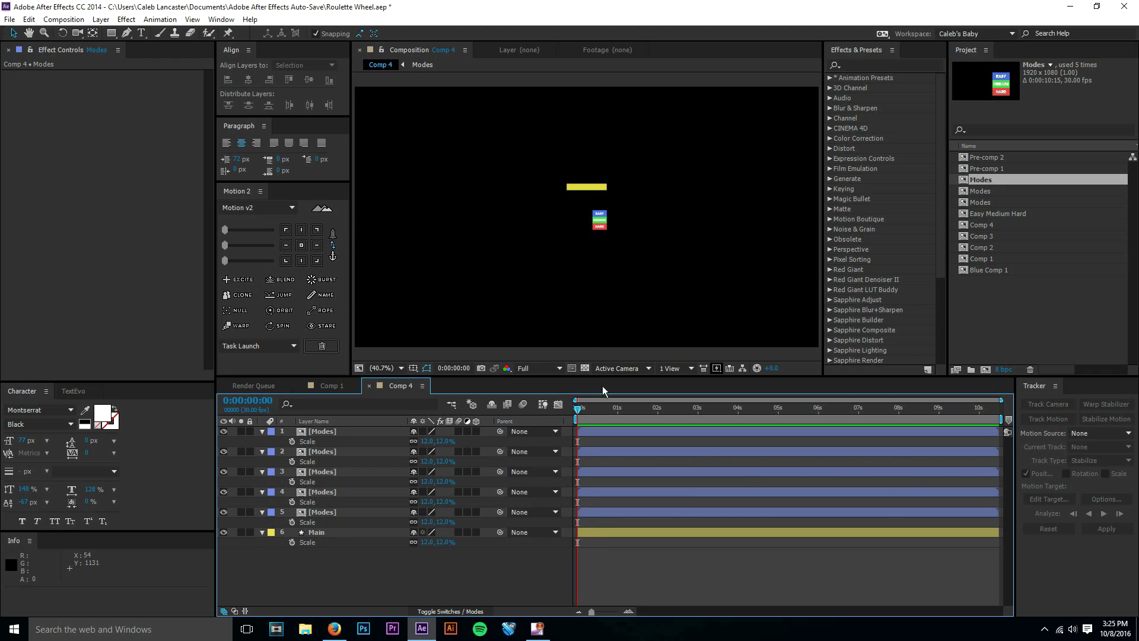
Hide the upper four Modes layers and move layer 5 up to about 960, 429.5, aligning its EASY box with the yellow bar's right end.
{"action": "left_click", "coordinate": [224, 493]}
{"action": "scroll", "coordinate": [613, 223], "scroll_direction": "up", "scroll_amount": 2}
{"action": "left_click", "coordinate": [621, 226]}
{"action": "scroll", "coordinate": [663, 217], "scroll_direction": "up", "scroll_amount": 1}
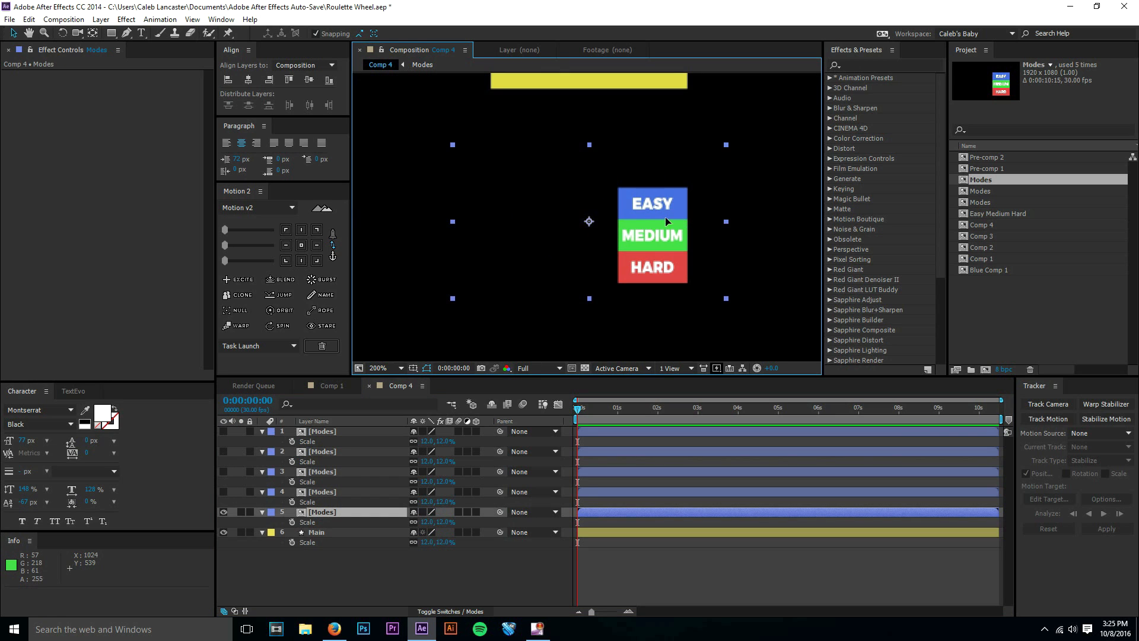
{"action": "left_click_drag", "start_coordinate": [665, 216], "coordinate": [663, 111]}
{"action": "key", "text": "period"}
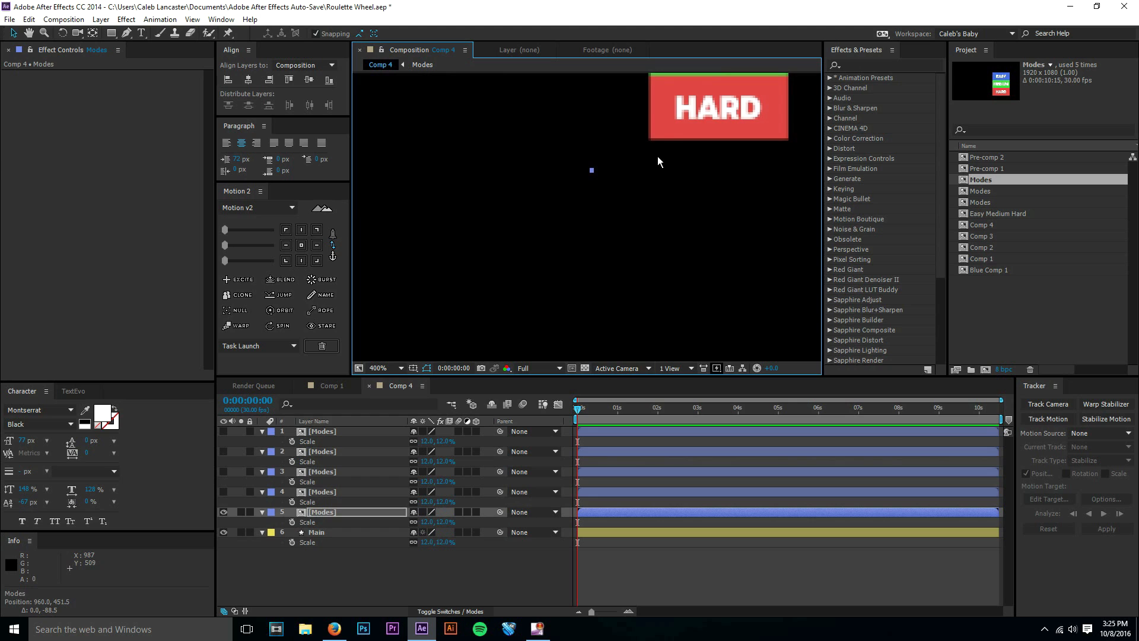
{"action": "left_click_drag", "start_coordinate": [657, 155], "coordinate": [540, 256]}
{"action": "left_click_drag", "start_coordinate": [683, 77], "coordinate": [630, 242]}
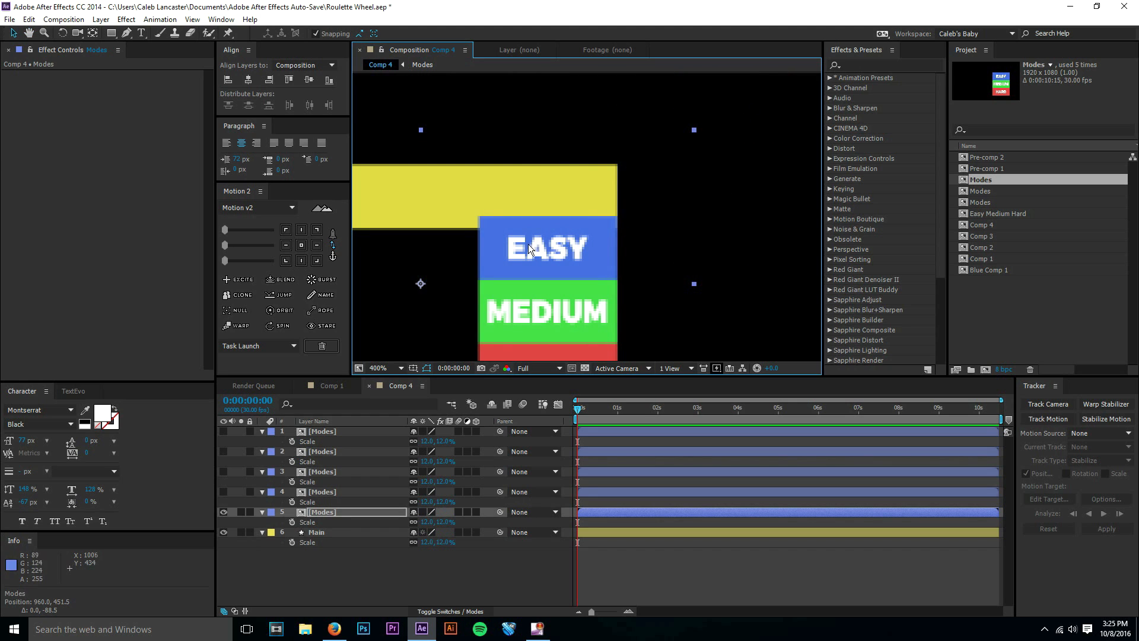
{"action": "key", "text": "Up"}
{"action": "key", "text": "Up"}
{"action": "key", "text": "Up"}
{"action": "key", "text": "Up"}
{"action": "key", "text": "Up"}
{"action": "key", "text": "Up"}
{"action": "key", "text": "Up"}
{"action": "key", "text": "Up"}
{"action": "key", "text": "Up"}
{"action": "key", "text": "Up"}
{"action": "key", "text": "Up"}
{"action": "key", "text": "Up"}
{"action": "key", "text": "Up"}
{"action": "key", "text": "Up"}
{"action": "key", "text": "Up"}
{"action": "key", "text": "Up"}
{"action": "key", "text": "Up"}
{"action": "key", "text": "Up"}
{"action": "key", "text": "Up"}
{"action": "key", "text": "Up"}
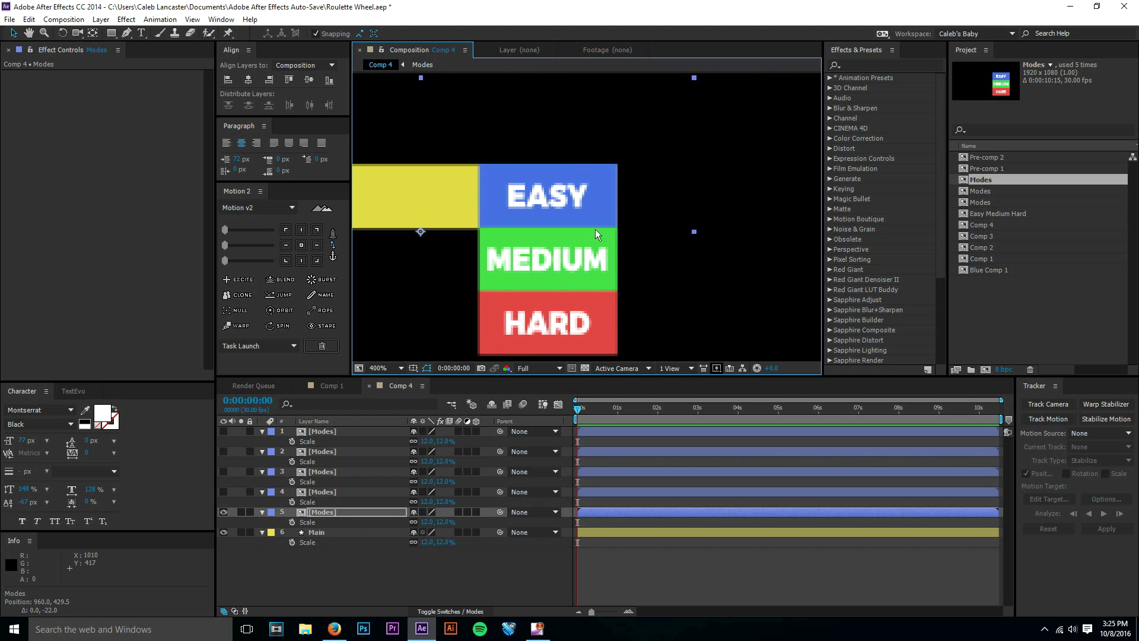
Try nudging Modes layer 5 vertically against the edges of the yellow bar.
{"action": "left_click", "coordinate": [525, 370]}
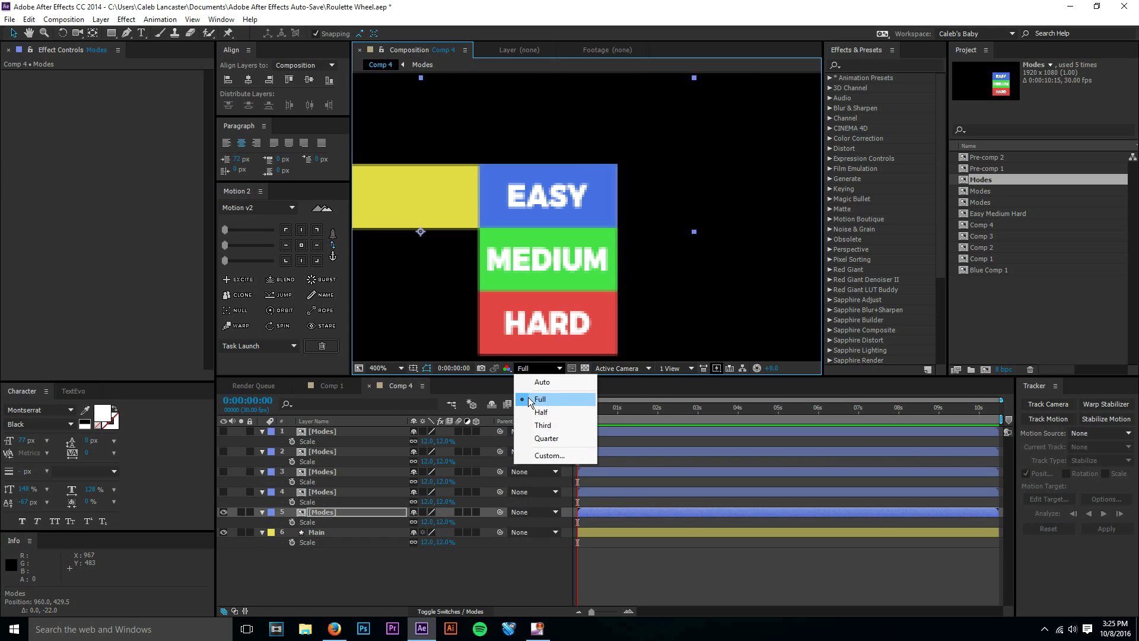
{"action": "left_click", "coordinate": [617, 585]}
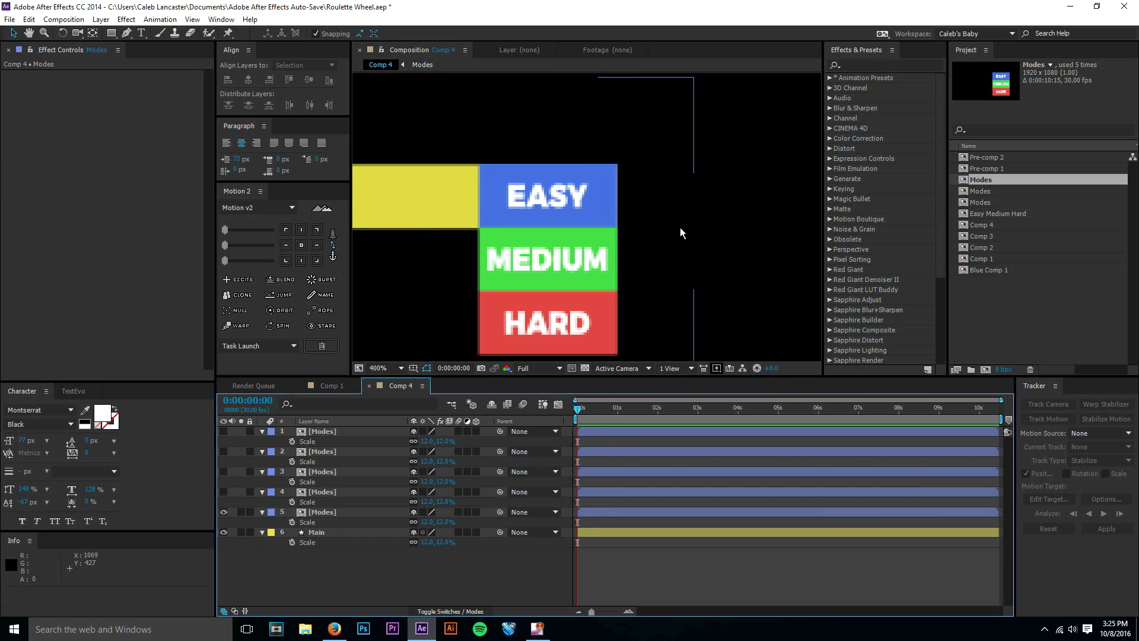
{"action": "left_click", "coordinate": [586, 234]}
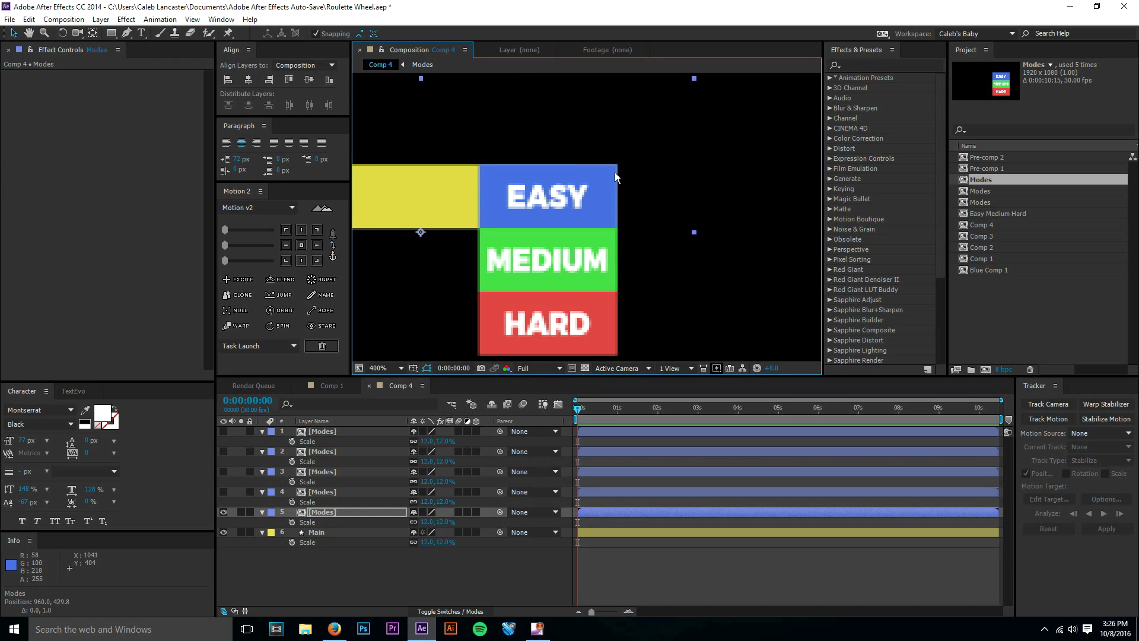
{"action": "key", "text": "Up"}
{"action": "left_click", "coordinate": [680, 564]}
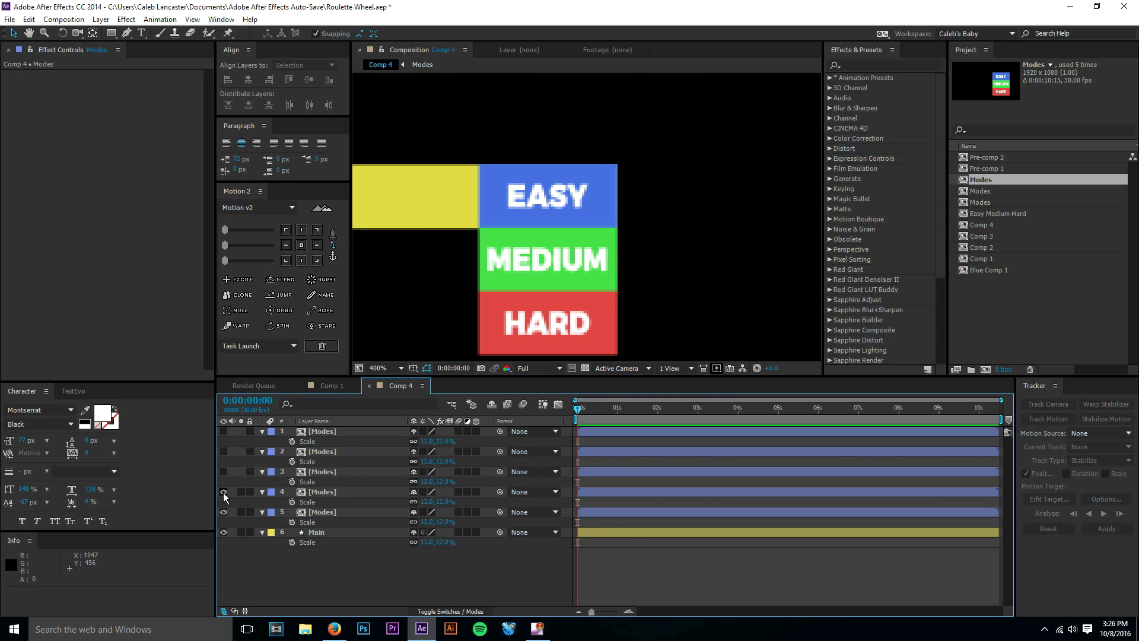
Show Modes layer 4 and stack it directly beneath layer 5's HARD box, at about 960, 509.
{"action": "scroll", "coordinate": [514, 287], "scroll_direction": "down", "scroll_amount": 2}
{"action": "left_click_drag", "start_coordinate": [523, 279], "coordinate": [589, 212]}
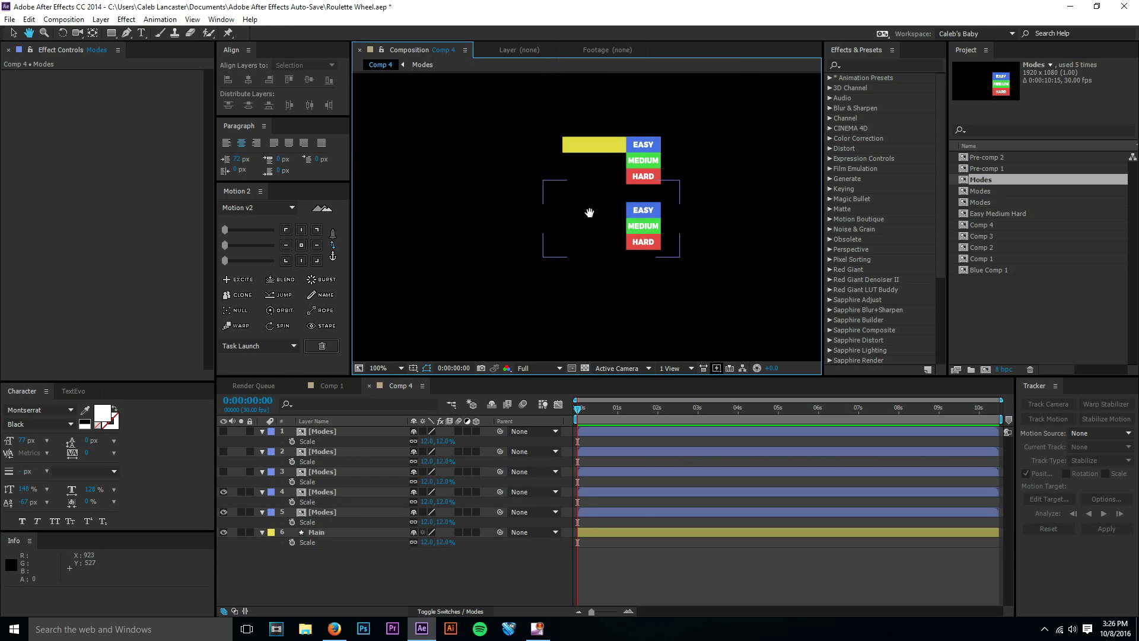
{"action": "scroll", "coordinate": [511, 255], "scroll_direction": "up", "scroll_amount": 2}
{"action": "scroll", "coordinate": [540, 241], "scroll_direction": "up", "scroll_amount": 3}
{"action": "scroll", "coordinate": [550, 237], "scroll_direction": "down", "scroll_amount": 1}
{"action": "key", "text": "v"}
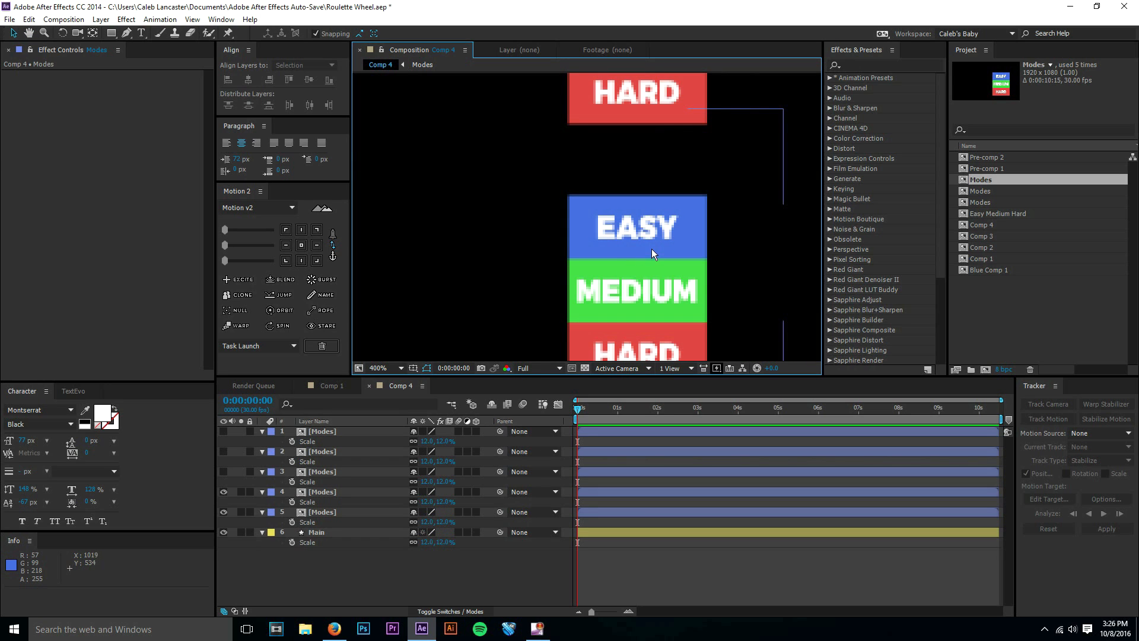
{"action": "left_click_drag", "start_coordinate": [651, 248], "coordinate": [649, 174]}
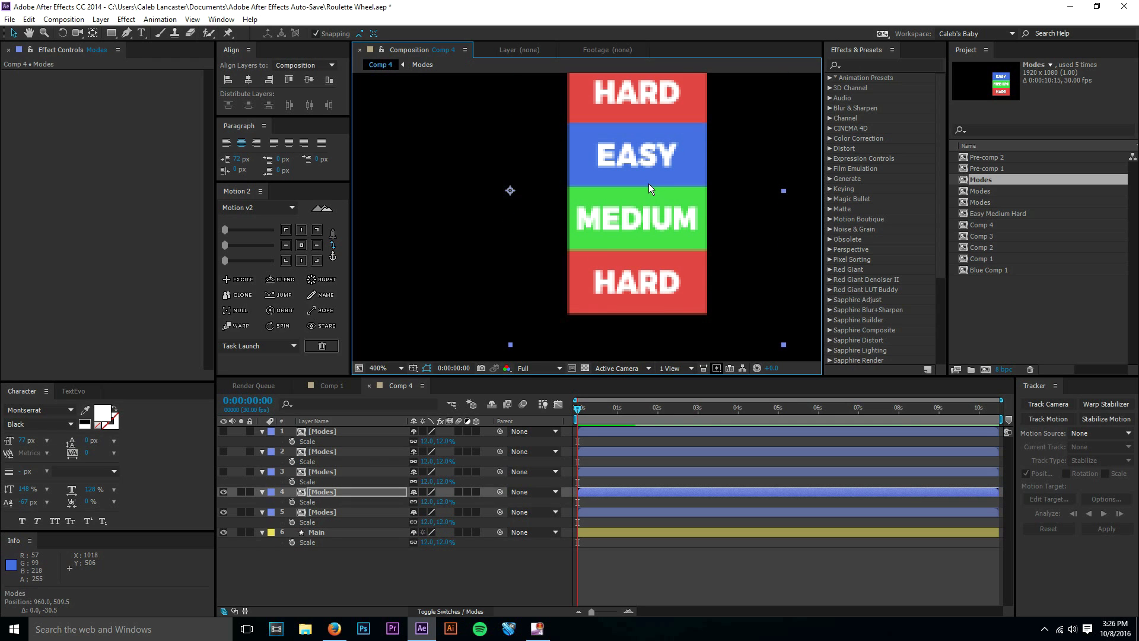
{"action": "key", "text": "Down"}
{"action": "key", "text": "Up"}
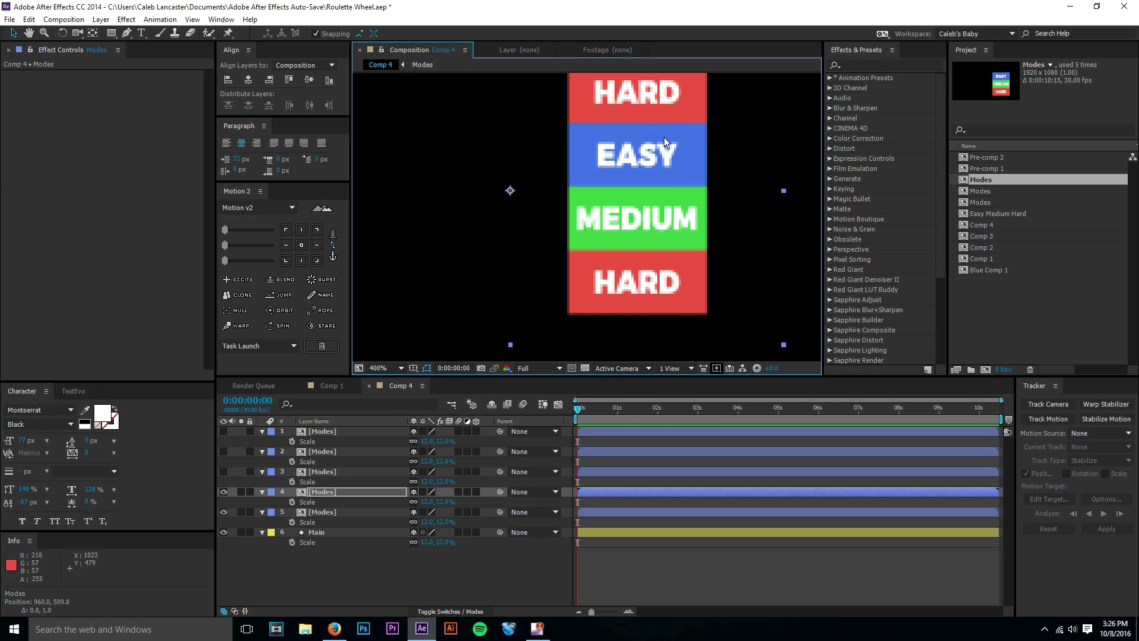
{"action": "key", "text": "Up"}
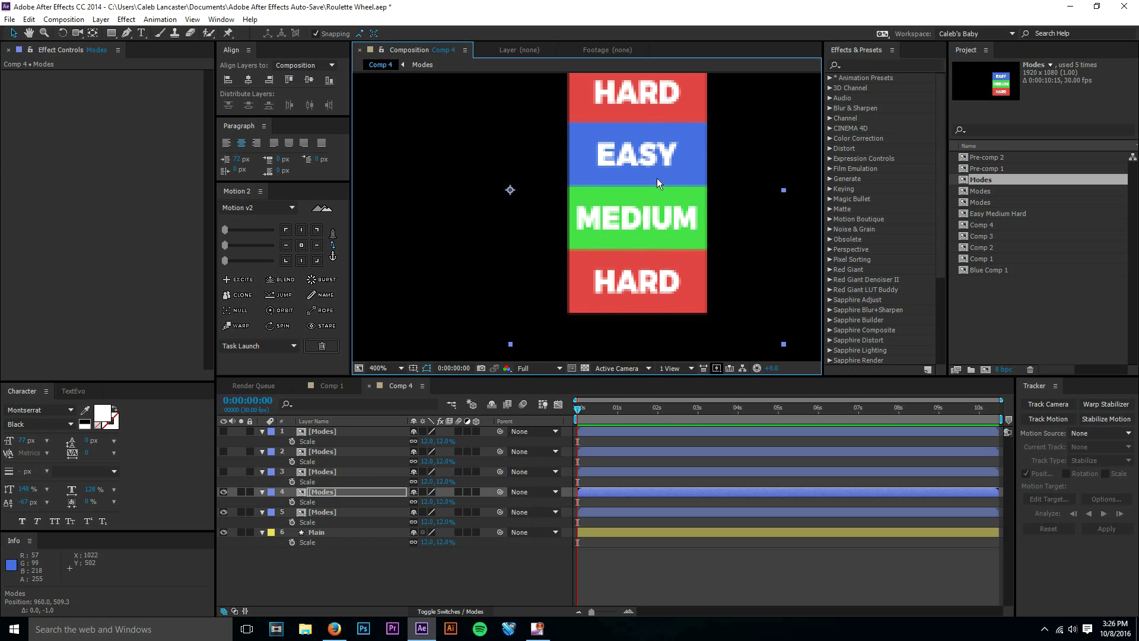
Show Modes layer 3 and stack it directly beneath layer 4's HARD box, at about 960, 589.5.
{"action": "left_click", "coordinate": [337, 471]}
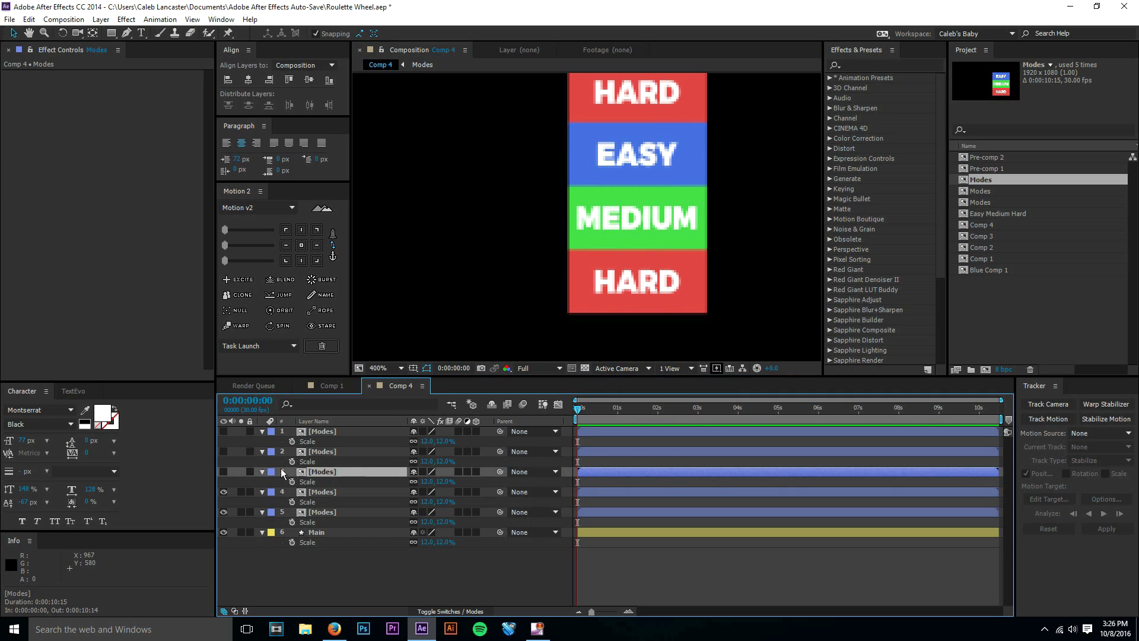
{"action": "left_click", "coordinate": [226, 471]}
{"action": "scroll", "coordinate": [604, 207], "scroll_direction": "down", "scroll_amount": 4}
{"action": "scroll", "coordinate": [579, 250], "scroll_direction": "up", "scroll_amount": 2}
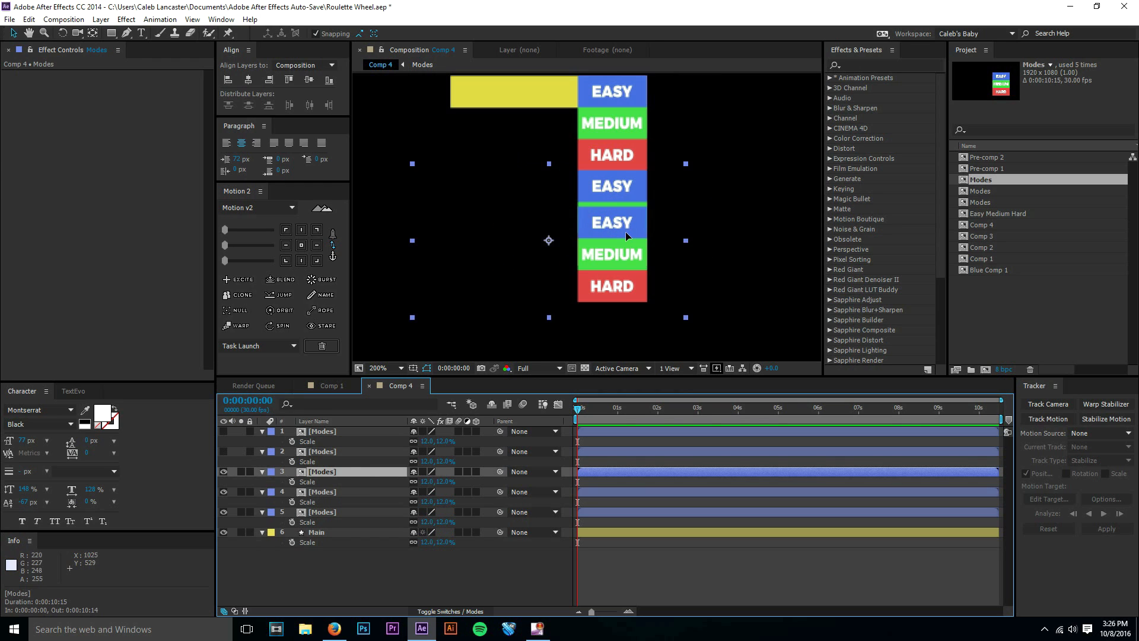
{"action": "left_click_drag", "start_coordinate": [618, 244], "coordinate": [613, 289]}
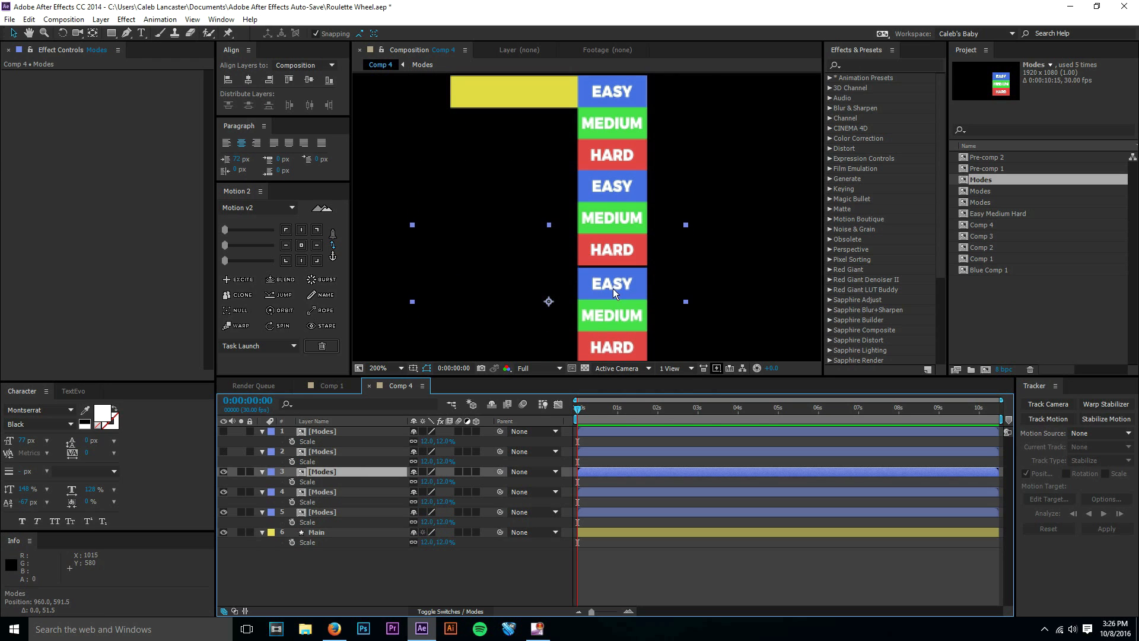
{"action": "scroll", "coordinate": [617, 279], "scroll_direction": "up", "scroll_amount": 2}
{"action": "key", "text": "Up"}
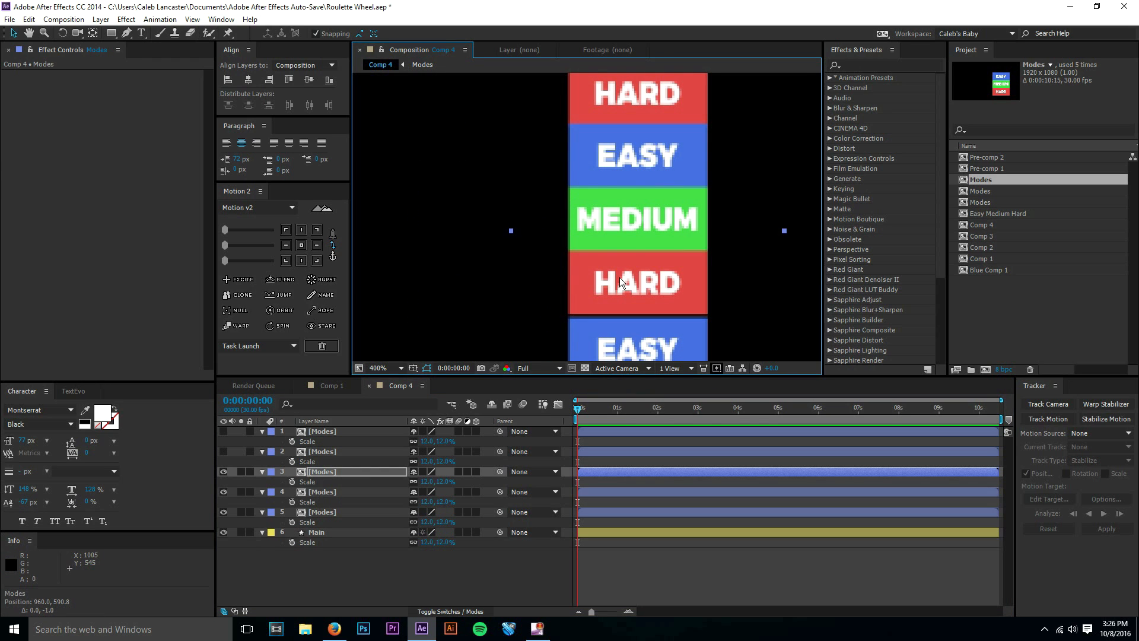
{"action": "key", "text": "Up"}
{"action": "key", "text": "Up"}
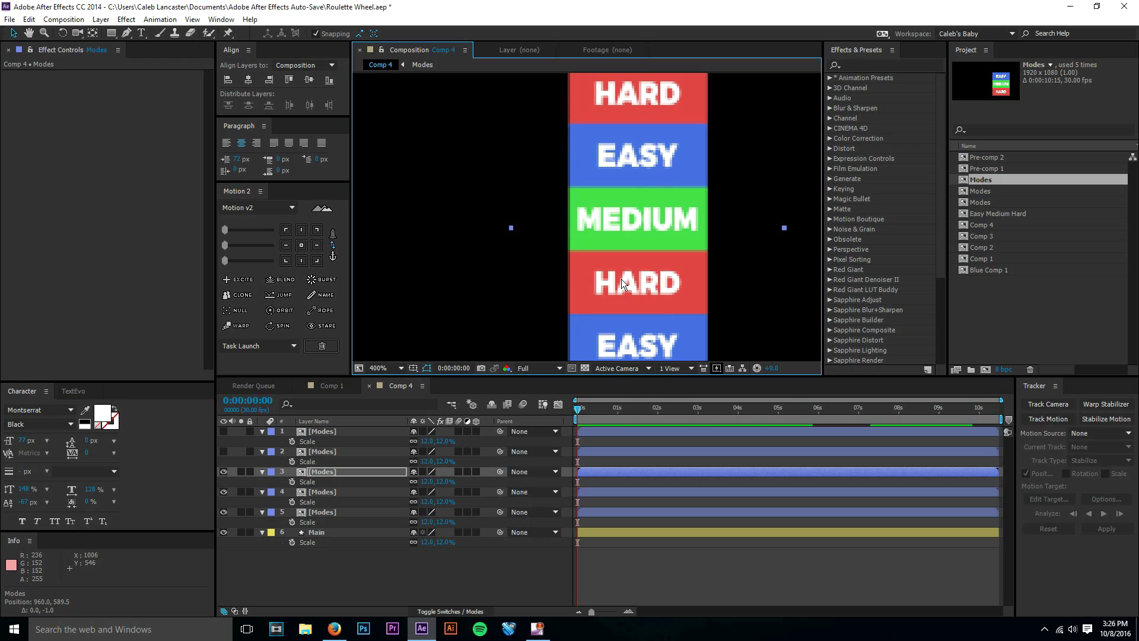
{"action": "key", "text": "Down"}
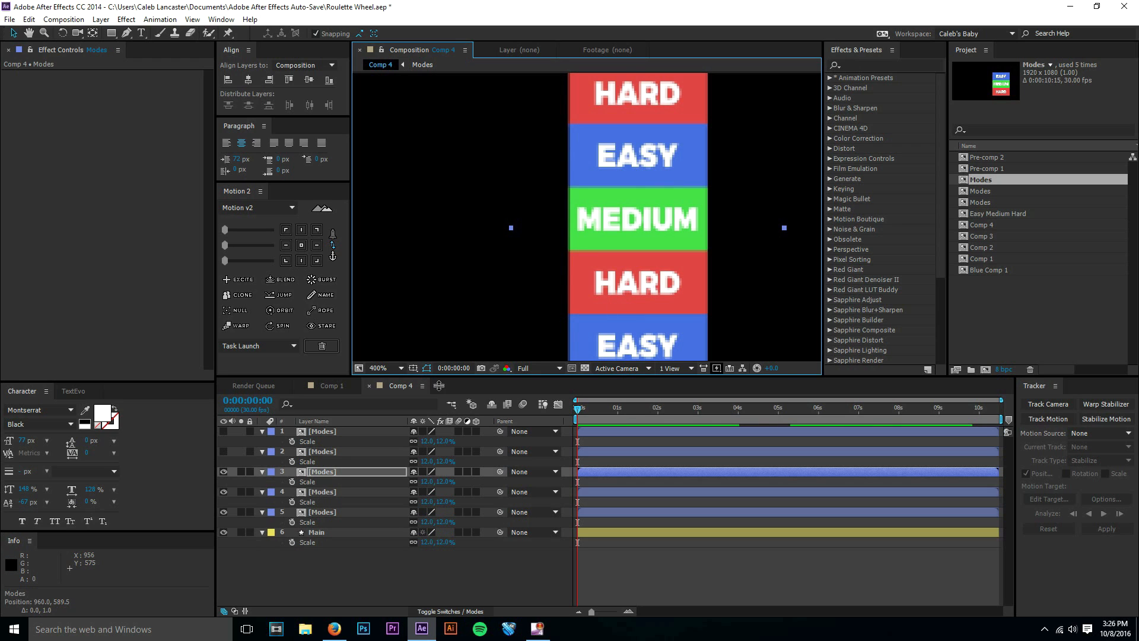
Show Modes layer 2 and stack it directly beneath layer 3's HARD box, at about 960, 669.
{"action": "left_click", "coordinate": [322, 452]}
{"action": "left_click", "coordinate": [224, 452]}
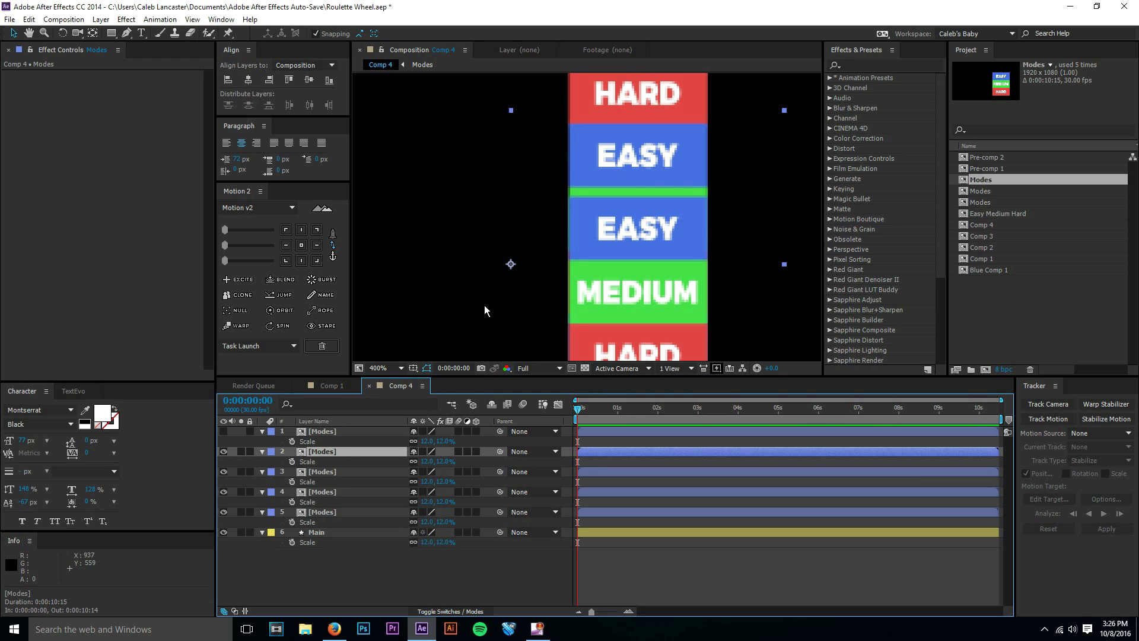
{"action": "key", "text": "space"}
{"action": "left_click_drag", "start_coordinate": [519, 257], "coordinate": [524, 130]}
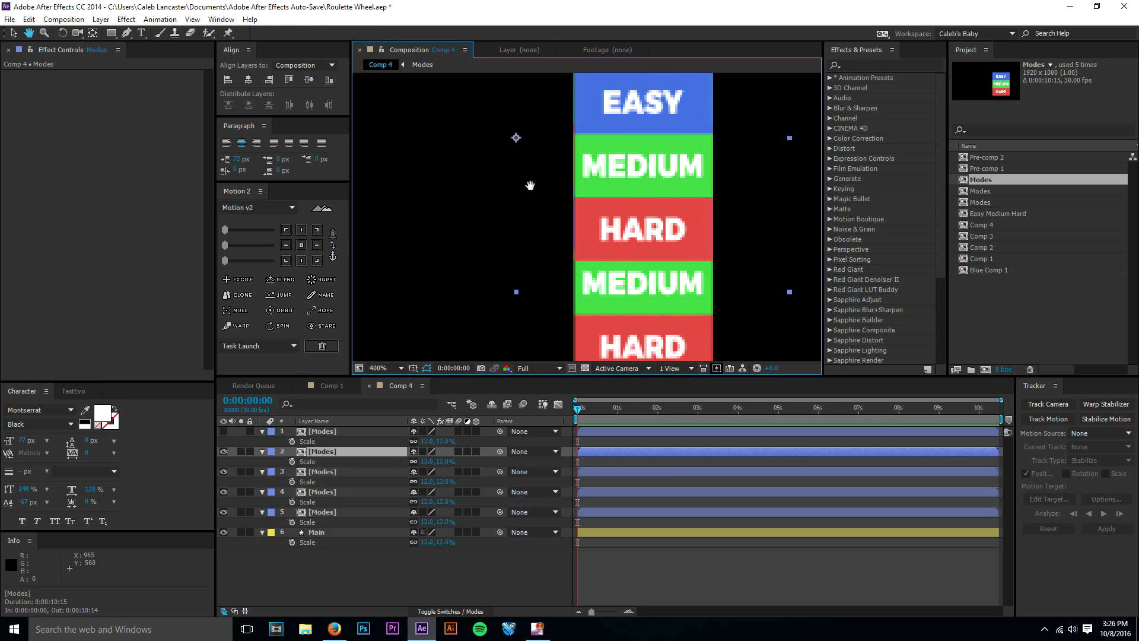
{"action": "scroll", "coordinate": [530, 185], "scroll_direction": "down", "scroll_amount": 1}
{"action": "left_click_drag", "start_coordinate": [542, 215], "coordinate": [549, 199]}
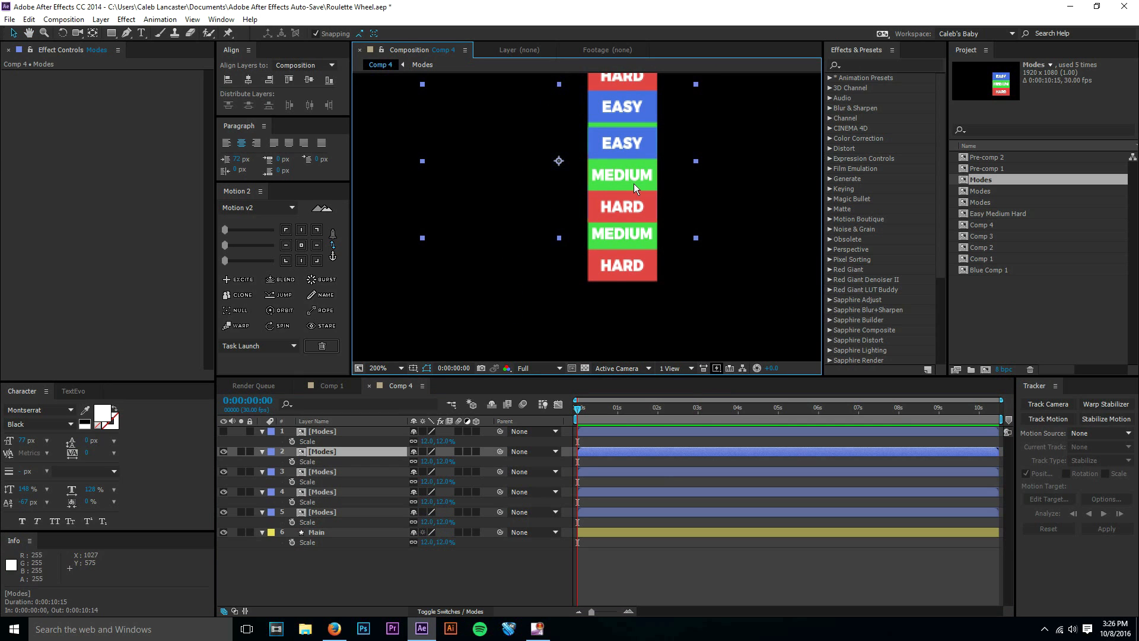
{"action": "left_click_drag", "start_coordinate": [628, 228], "coordinate": [613, 340]}
{"action": "scroll", "coordinate": [608, 301], "scroll_direction": "up", "scroll_amount": 1}
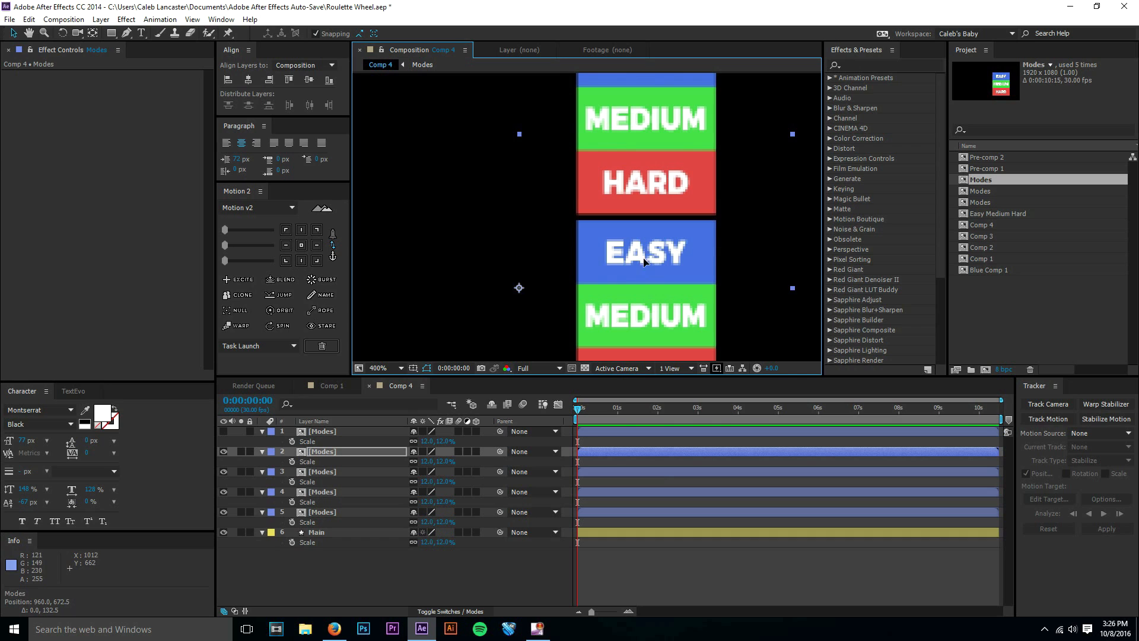
{"action": "left_click_drag", "start_coordinate": [644, 263], "coordinate": [646, 255]}
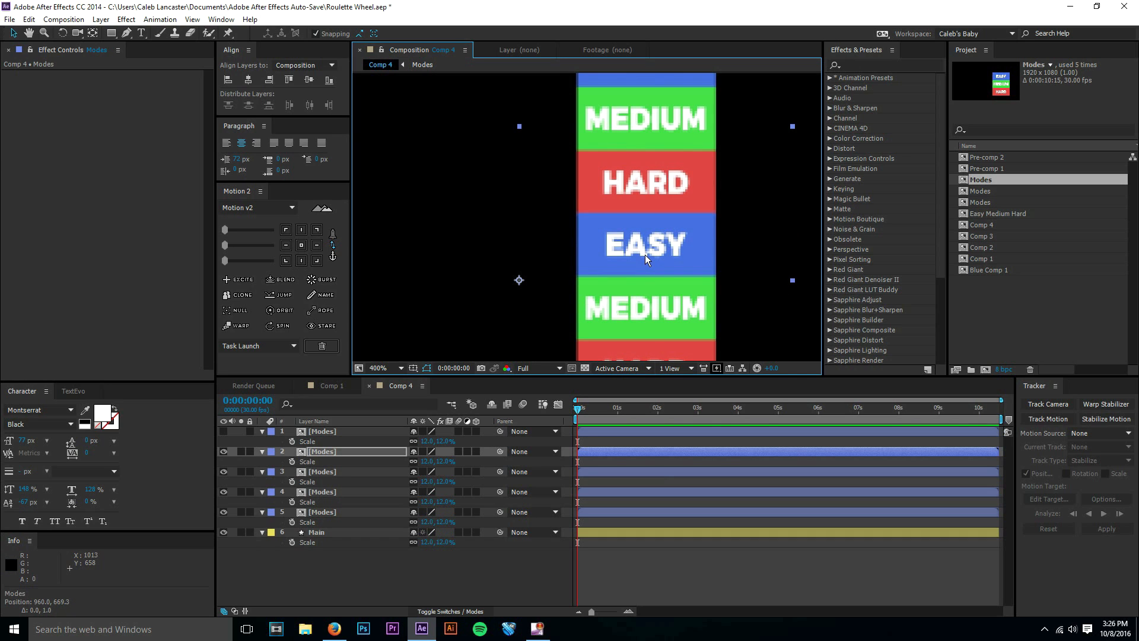
{"action": "key", "text": "Down"}
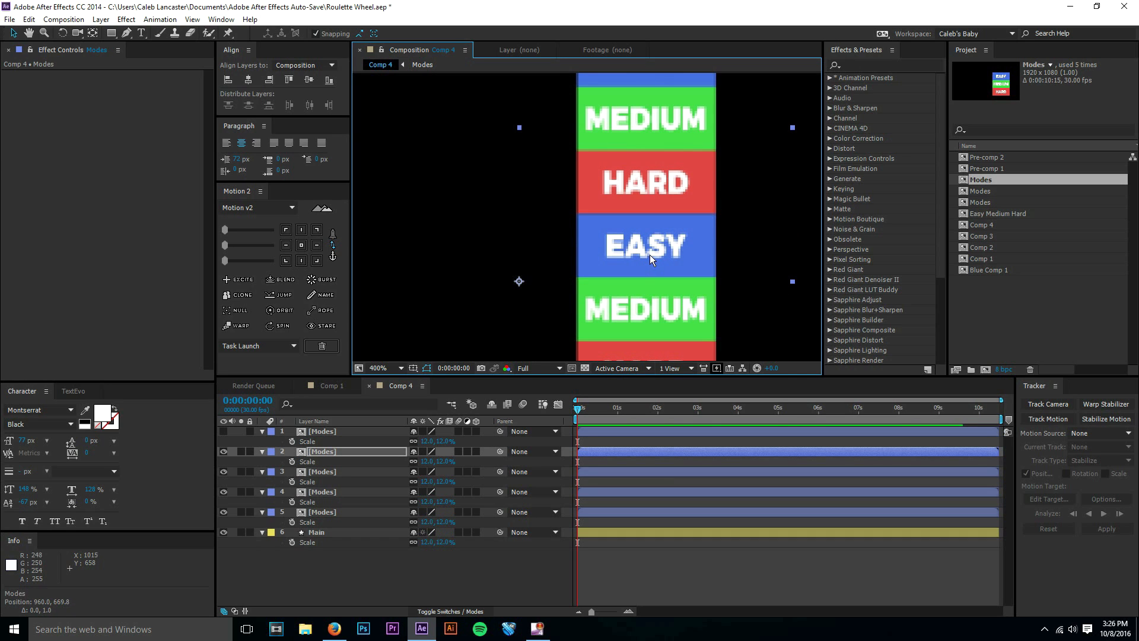
{"action": "key", "text": "Up"}
{"action": "left_click_drag", "start_coordinate": [651, 255], "coordinate": [650, 254]}
Show Modes layer 1 and stack it directly beneath layer 2's HARD box, at about 960, 749.5.
{"action": "left_click", "coordinate": [347, 432]}
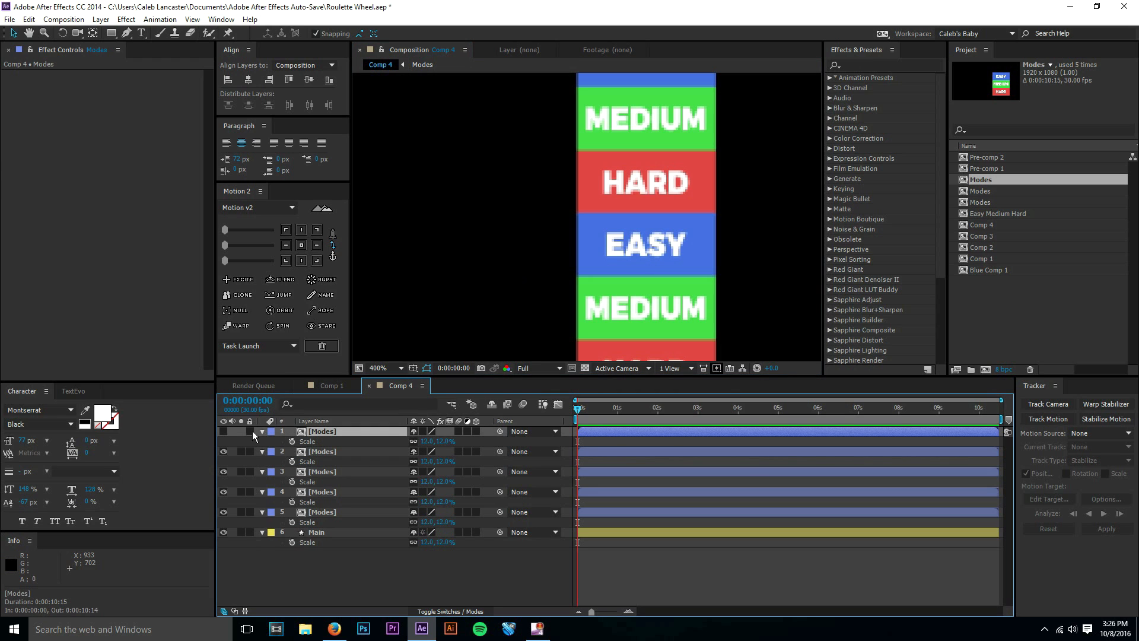
{"action": "scroll", "coordinate": [568, 238], "scroll_direction": "down", "scroll_amount": 3}
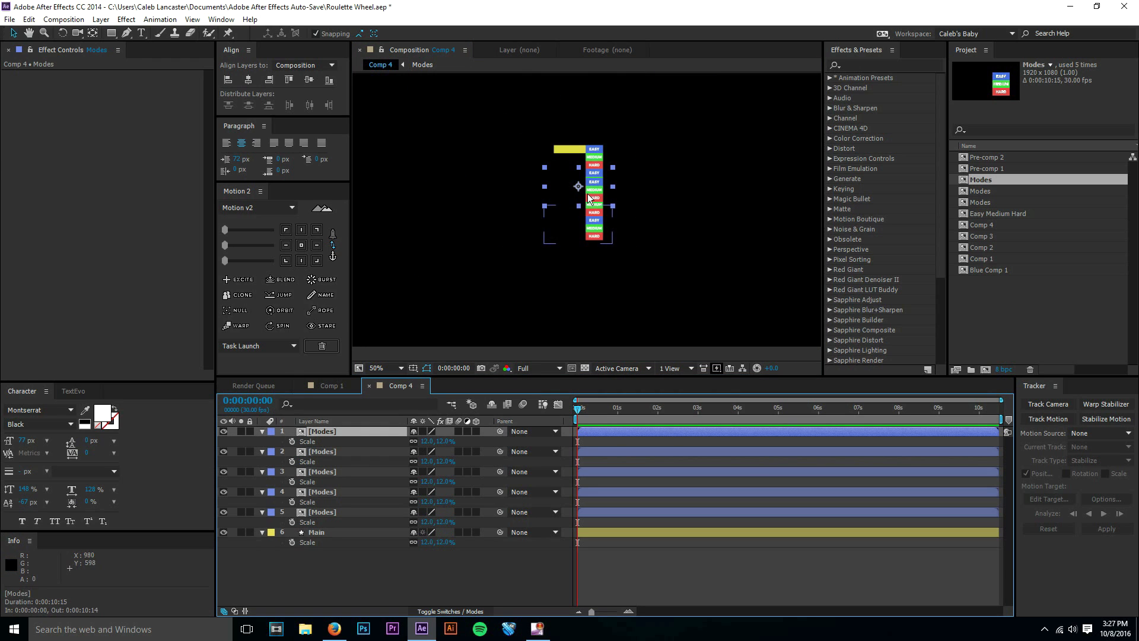
{"action": "left_click_drag", "start_coordinate": [594, 180], "coordinate": [585, 241]}
{"action": "scroll", "coordinate": [586, 241], "scroll_direction": "up", "scroll_amount": 4}
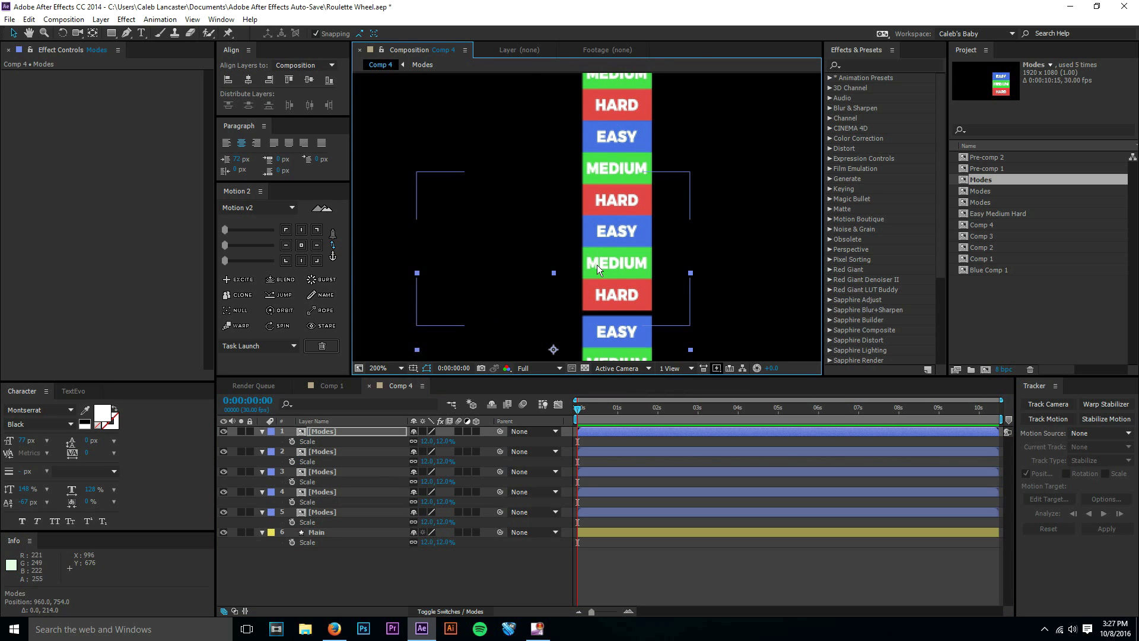
{"action": "scroll", "coordinate": [596, 265], "scroll_direction": "up", "scroll_amount": 3}
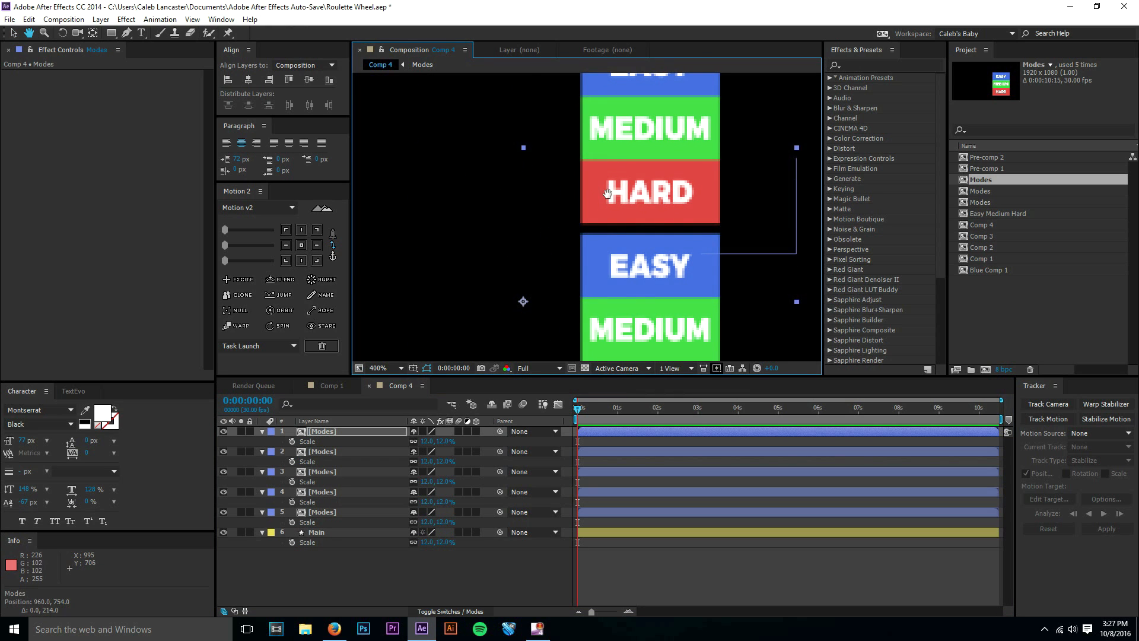
{"action": "left_click_drag", "start_coordinate": [631, 285], "coordinate": [627, 278]}
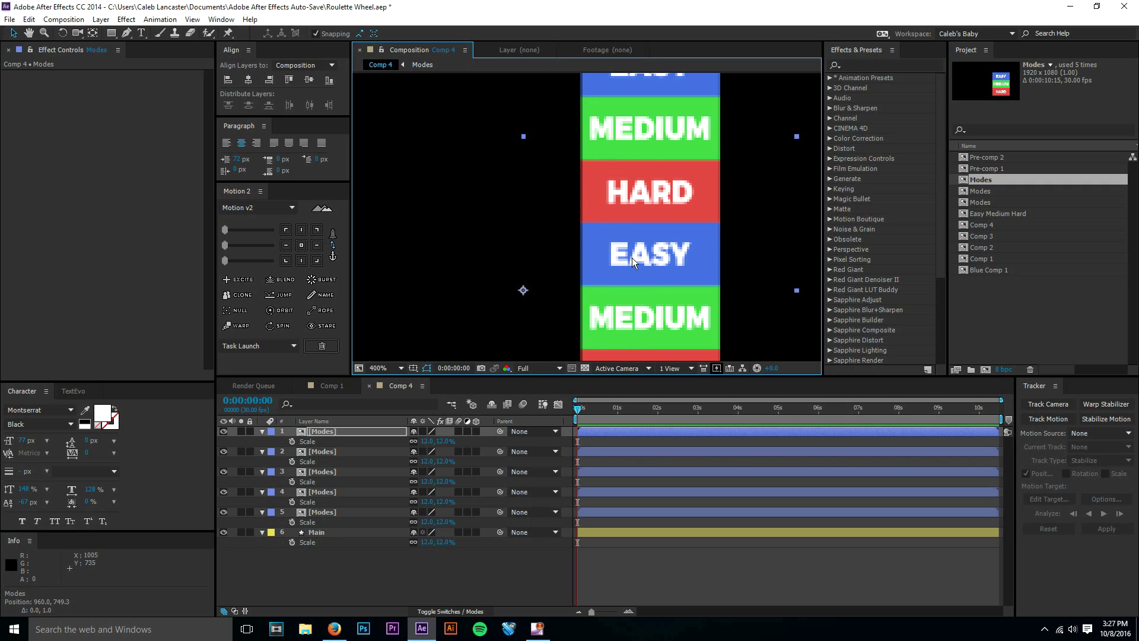
{"action": "key", "text": "Down"}
{"action": "key", "text": "Down"}
{"action": "key", "text": "Down"}
{"action": "key", "text": "Up"}
{"action": "key", "text": "Up"}
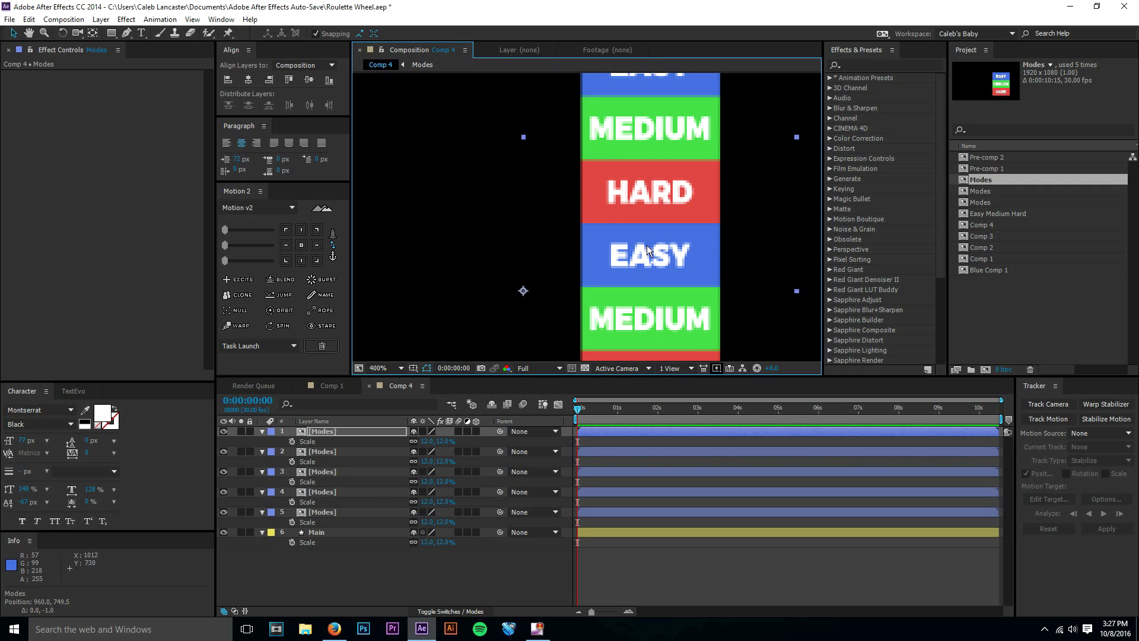
{"action": "key", "text": "Up"}
{"action": "key", "text": "Down"}
{"action": "left_click", "coordinate": [401, 368]}
{"action": "left_click", "coordinate": [404, 398]}
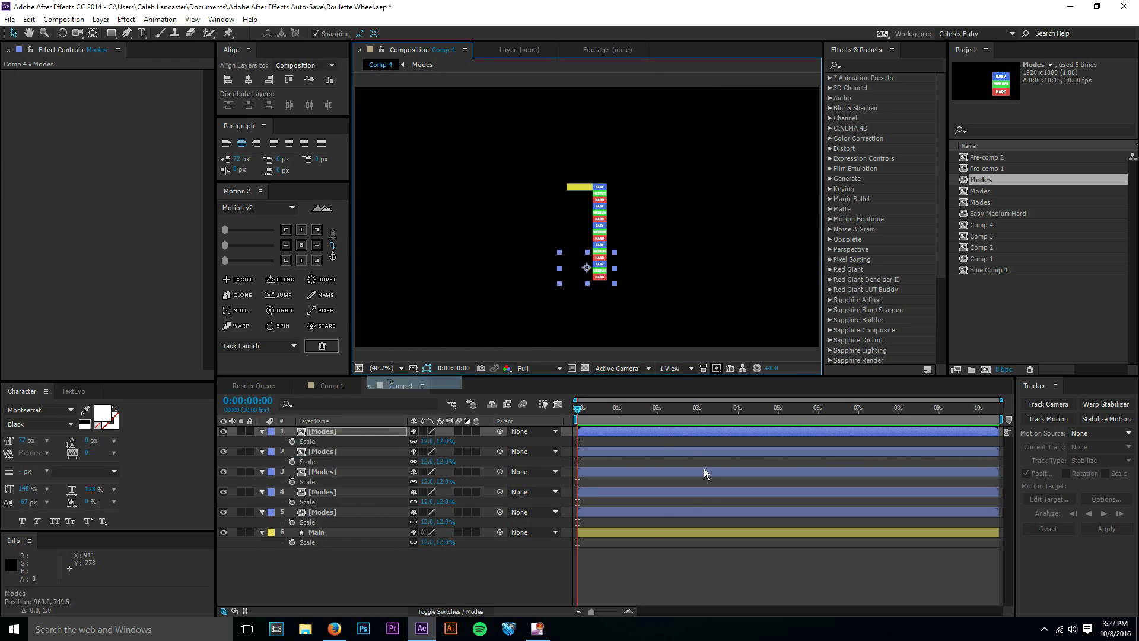
Turn on Collapse Transformations for the five Modes layers, and enable motion blur for every layer inside the Modes pre-comp.
{"action": "left_click", "coordinate": [649, 562]}
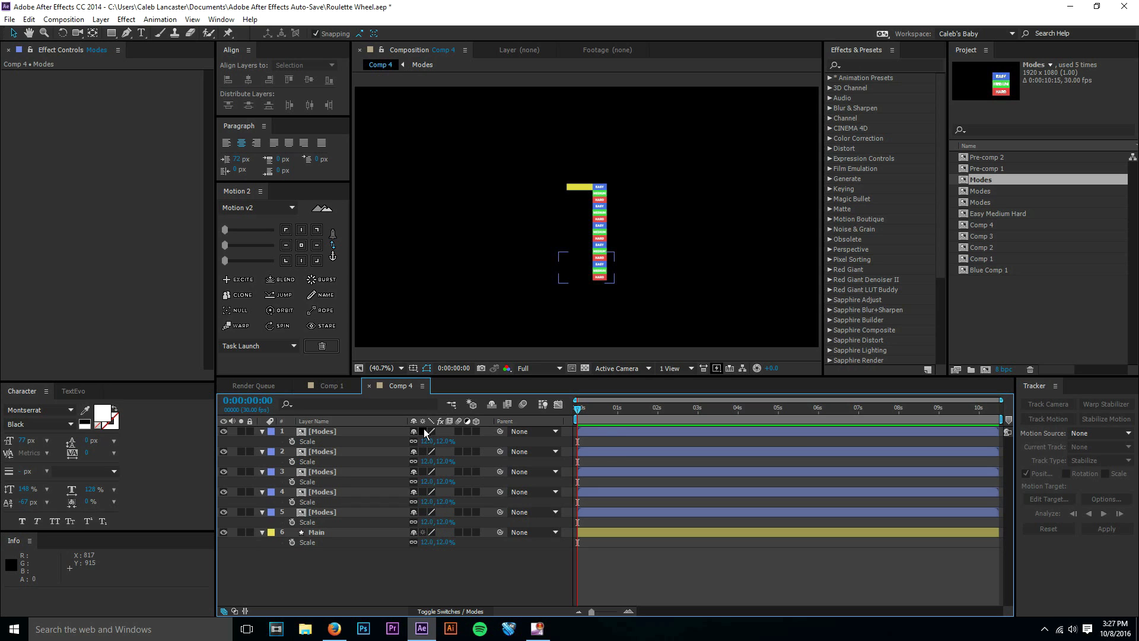
{"action": "left_click_drag", "start_coordinate": [424, 432], "coordinate": [425, 512]}
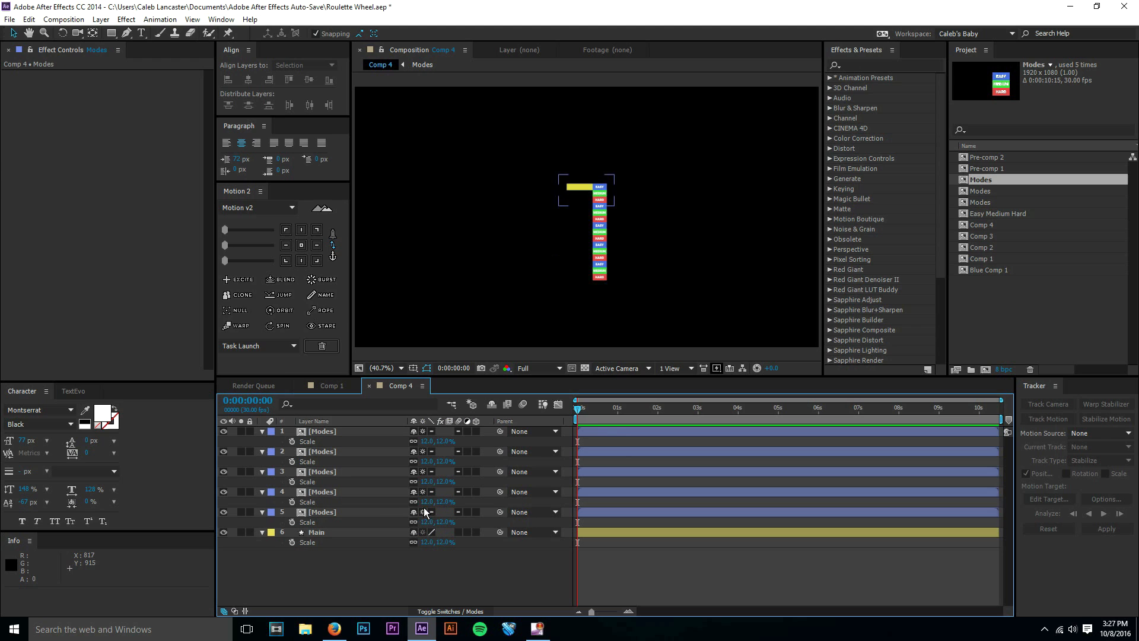
{"action": "double_click", "coordinate": [387, 510]}
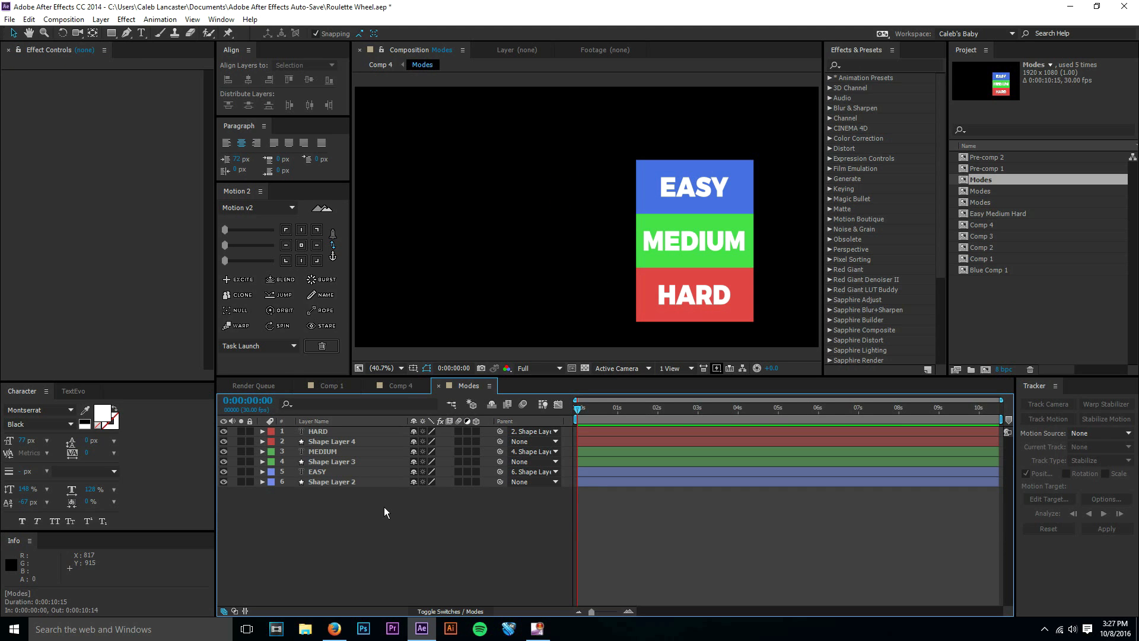
{"action": "key", "text": "ctrl+a"}
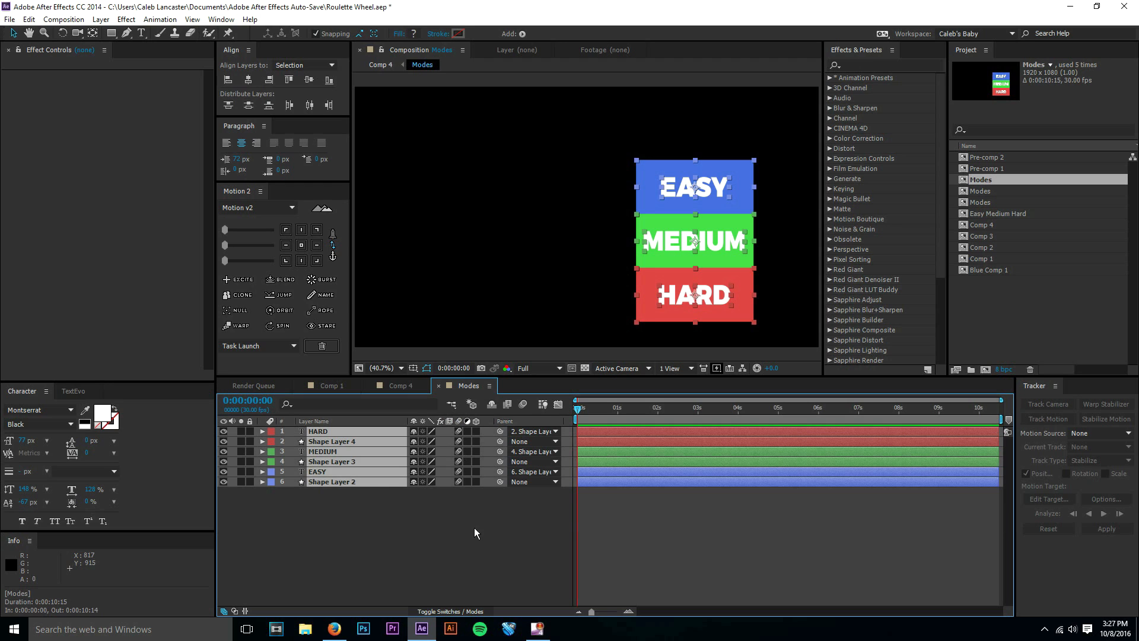
{"action": "left_click", "coordinate": [475, 529]}
{"action": "left_click", "coordinate": [524, 404]}
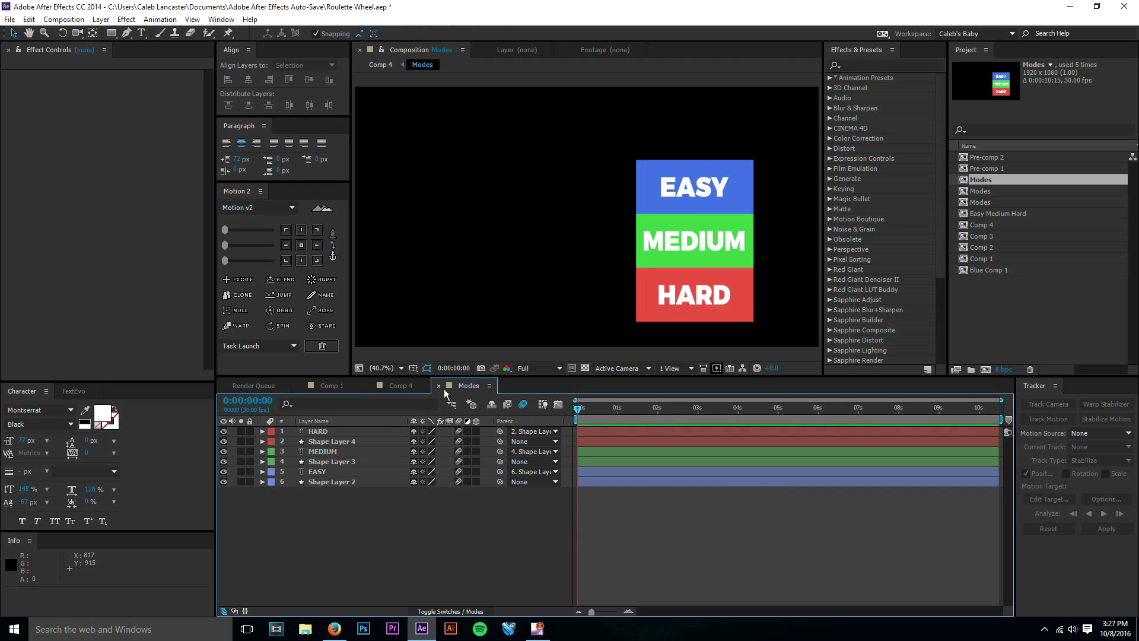
Preview the finished Roulette animation in Comp 1, and return to Comp 4 with the Modes pre-comp closed.
{"action": "left_click", "coordinate": [355, 388]}
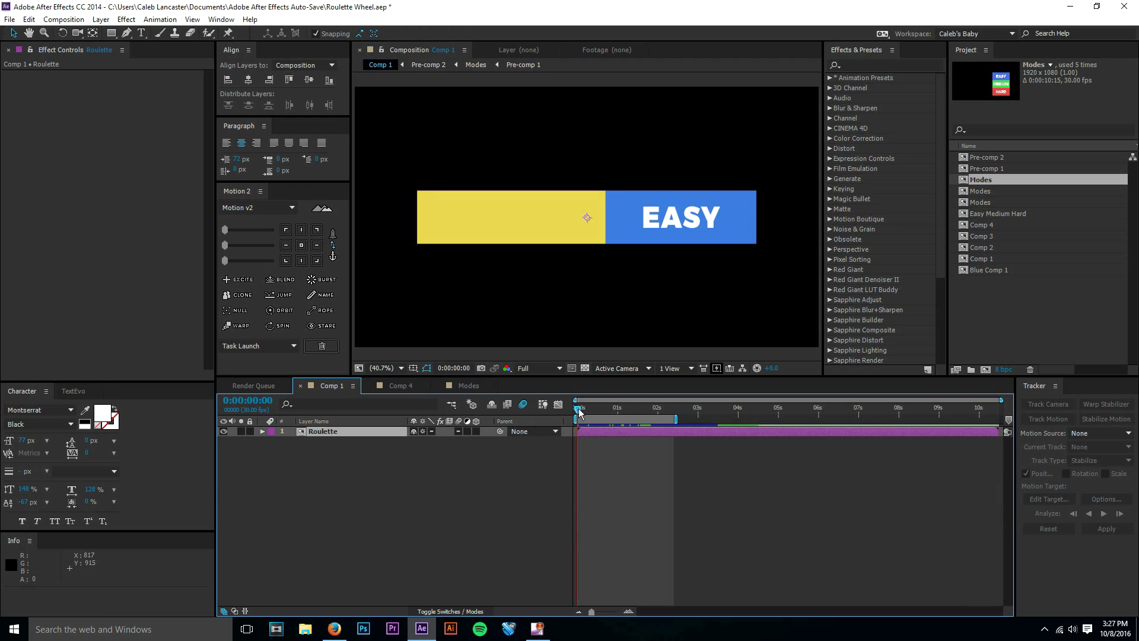
{"action": "key", "text": "space"}
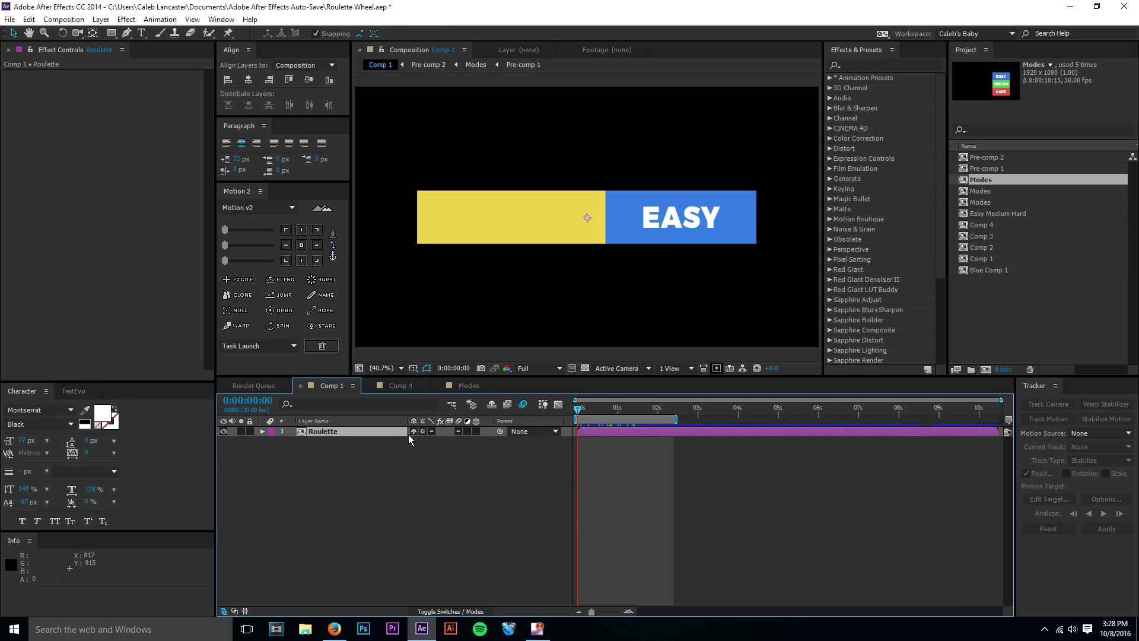
{"action": "left_click", "coordinate": [407, 386]}
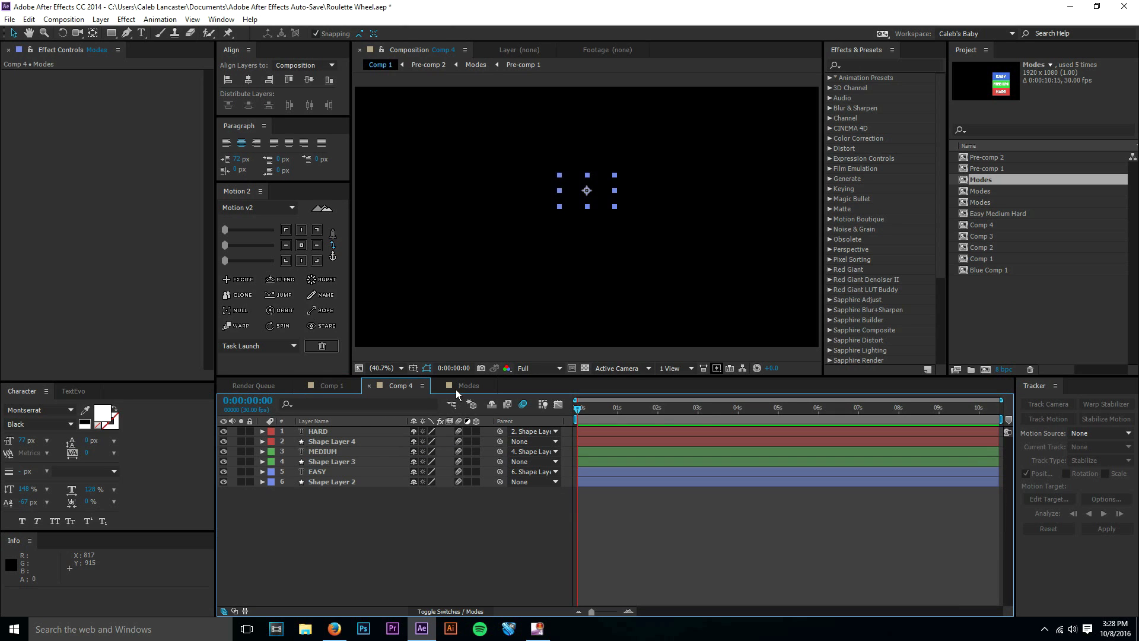
{"action": "left_click", "coordinate": [460, 386]}
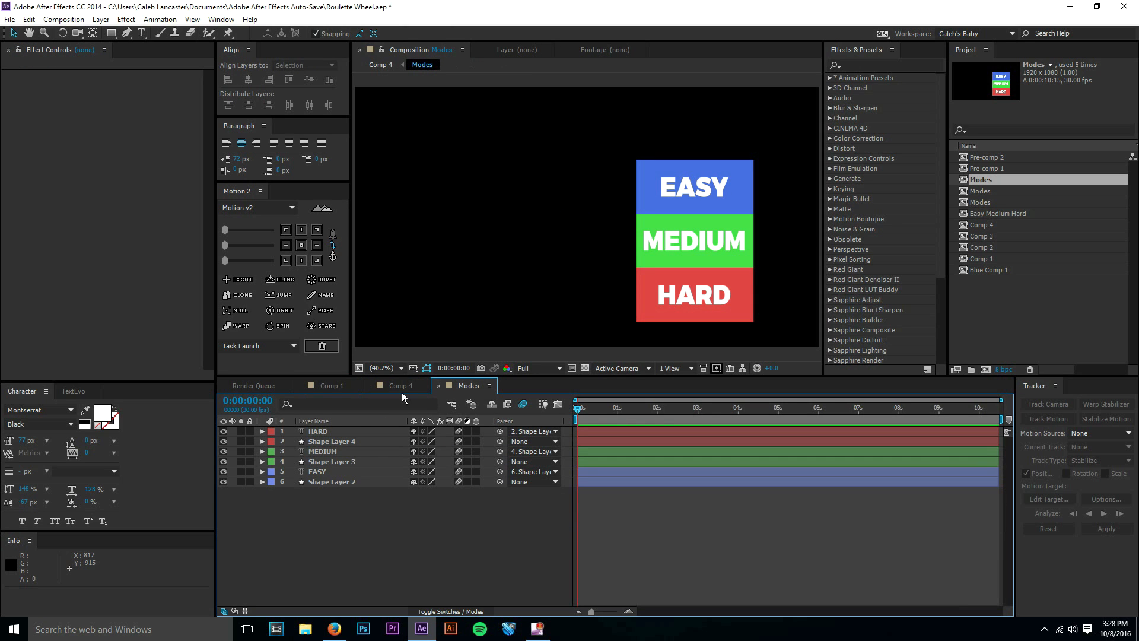
{"action": "left_click", "coordinate": [438, 386]}
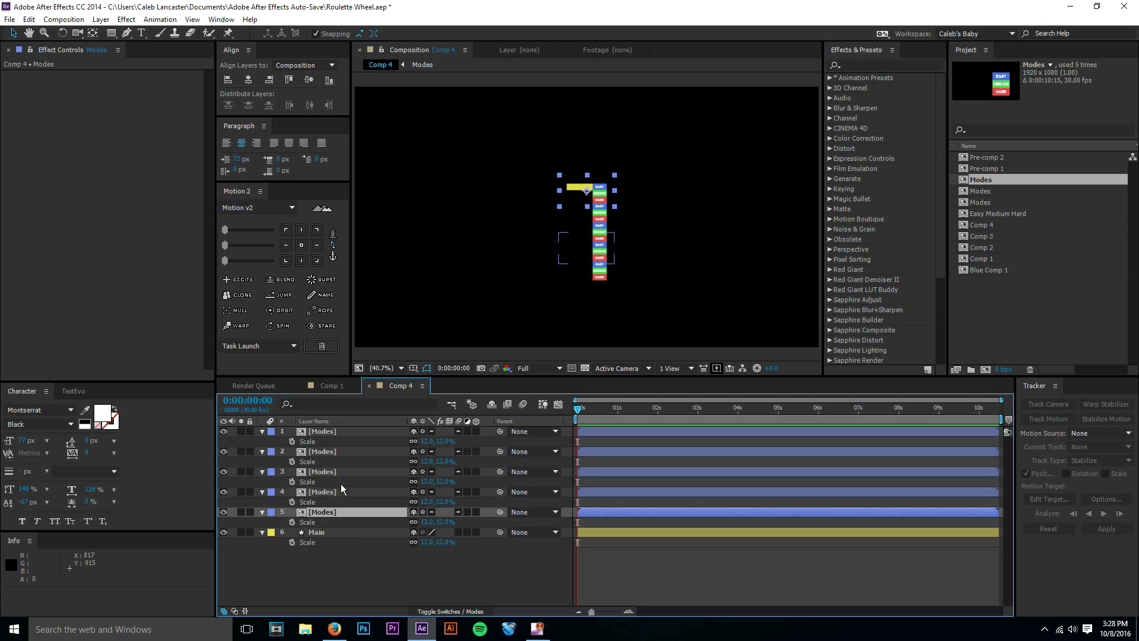
Copy Shape Layer 2, the EASY background box, from the Modes pre-comp and paste it directly above Main in Comp 4.
{"action": "left_click", "coordinate": [339, 533]}
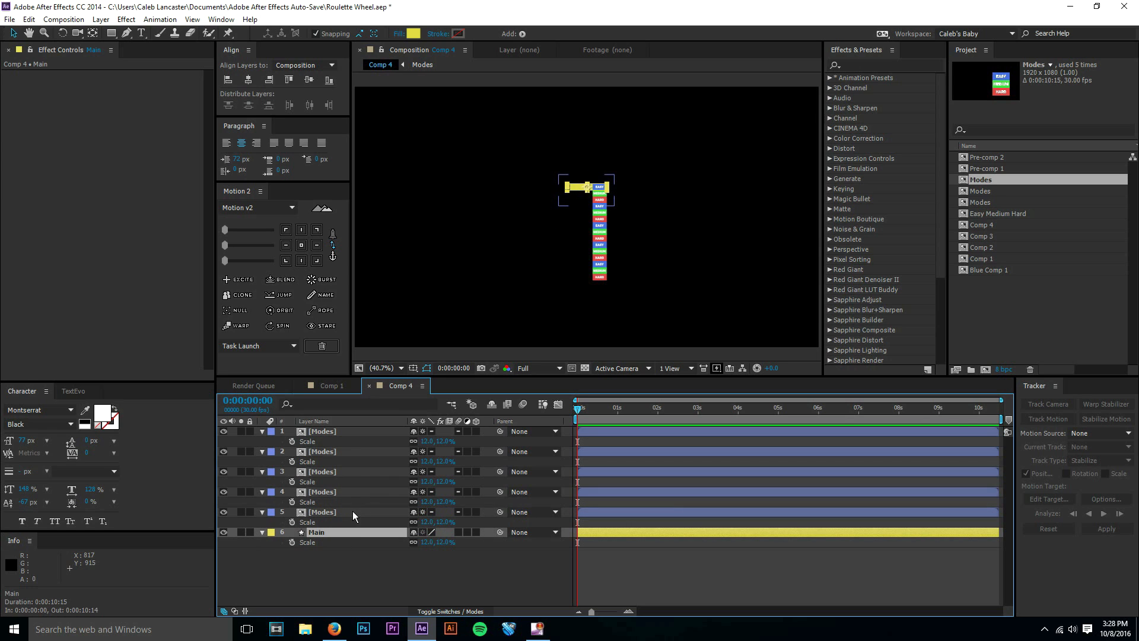
{"action": "double_click", "coordinate": [352, 512]}
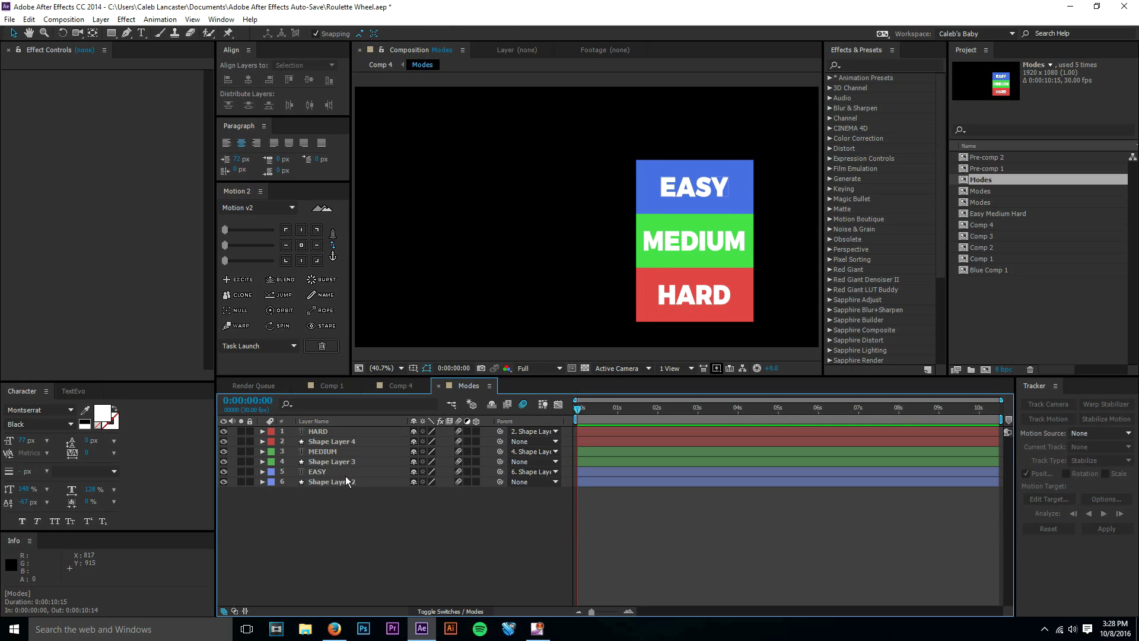
{"action": "left_click", "coordinate": [346, 481]}
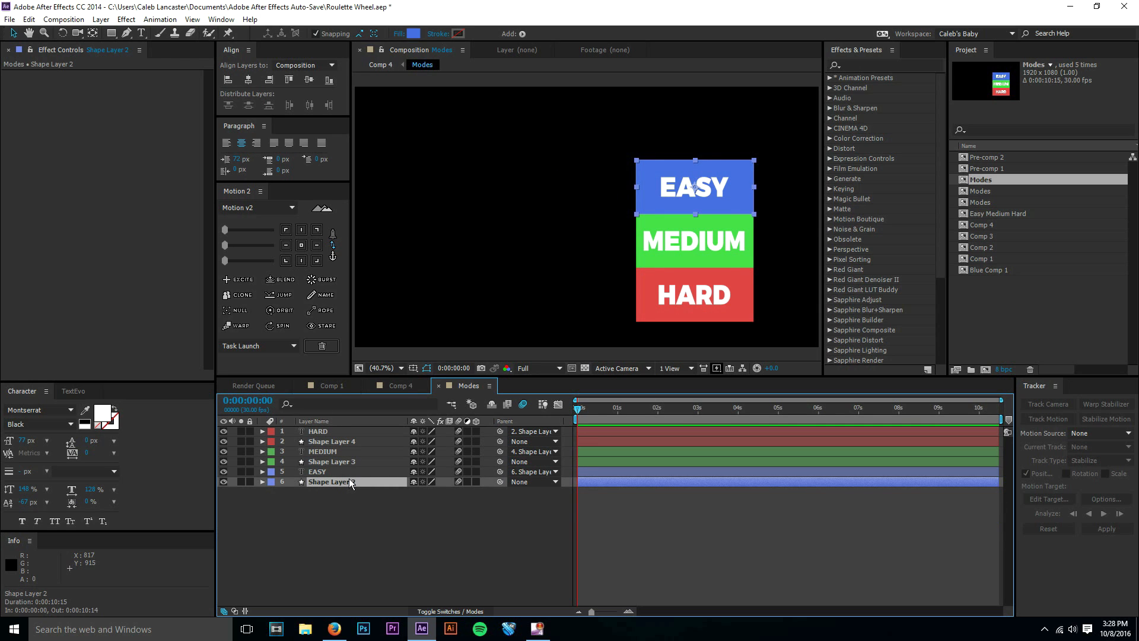
{"action": "left_click", "coordinate": [439, 385]}
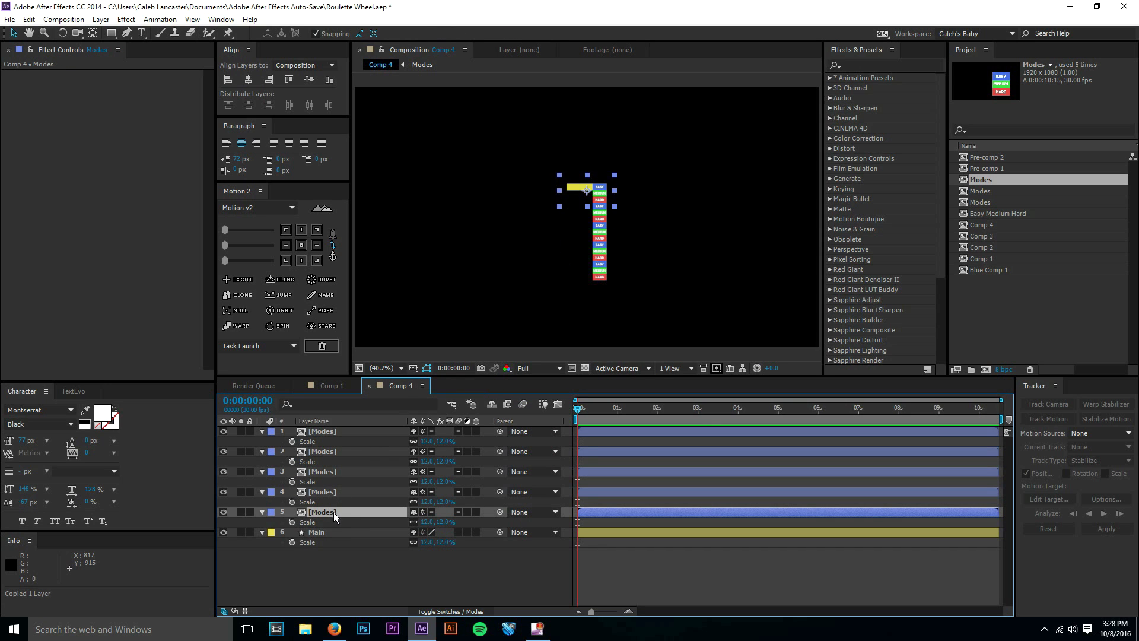
{"action": "left_click", "coordinate": [328, 532]}
{"action": "key", "text": "ctrl+v"}
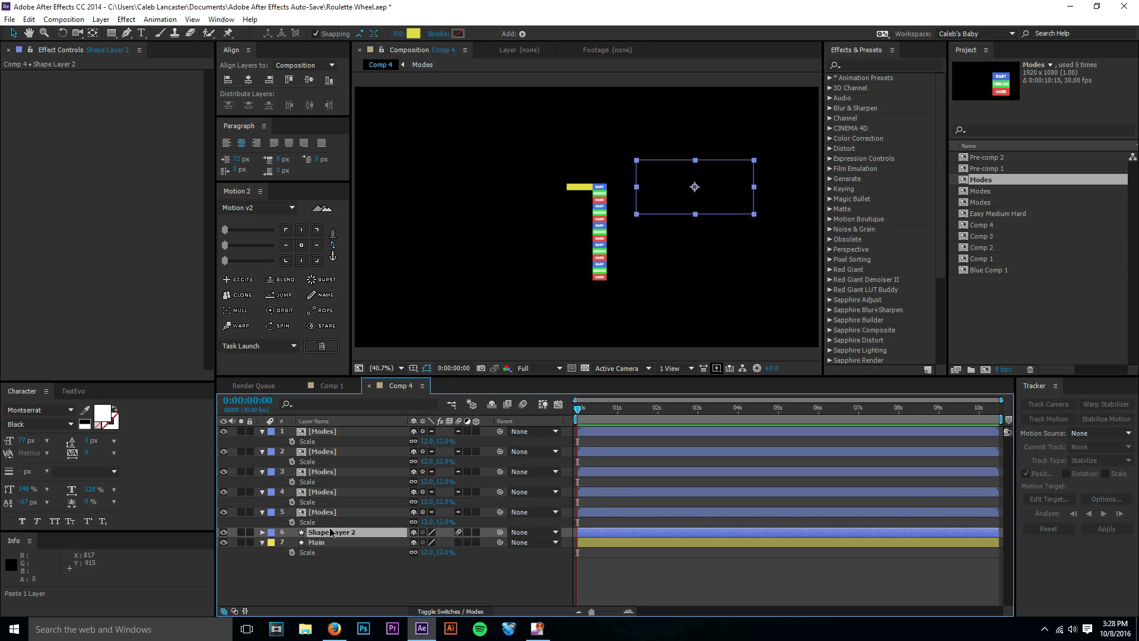
Change the pasted box's fill colour to magenta, C939DA.
{"action": "left_click", "coordinate": [414, 34]}
{"action": "left_click_drag", "start_coordinate": [184, 98], "coordinate": [185, 61]}
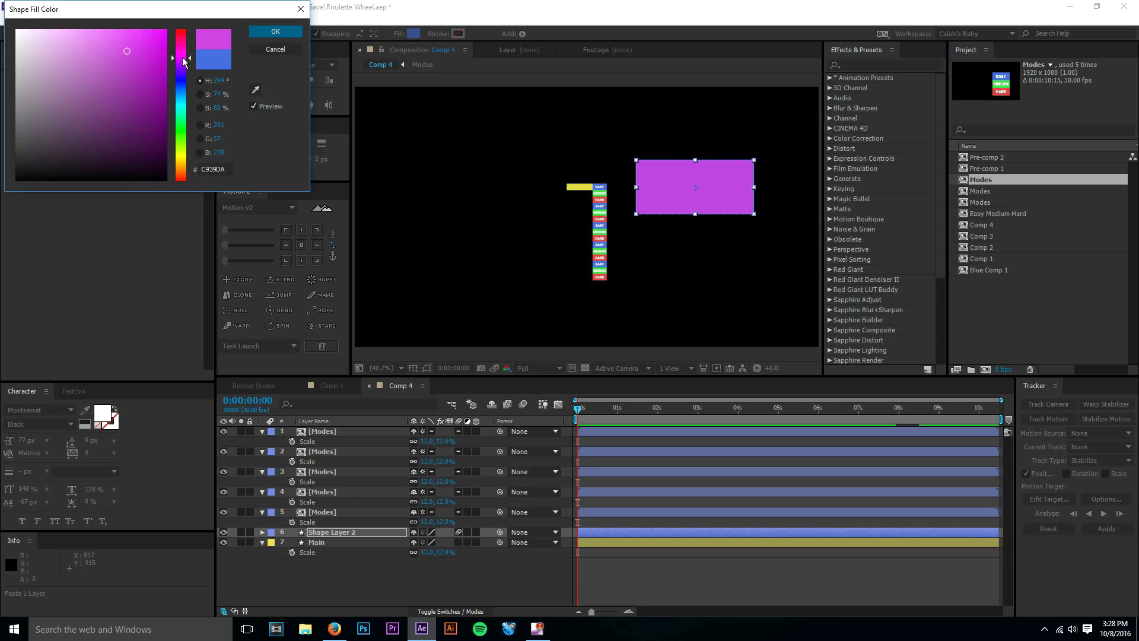
{"action": "left_click", "coordinate": [266, 34]}
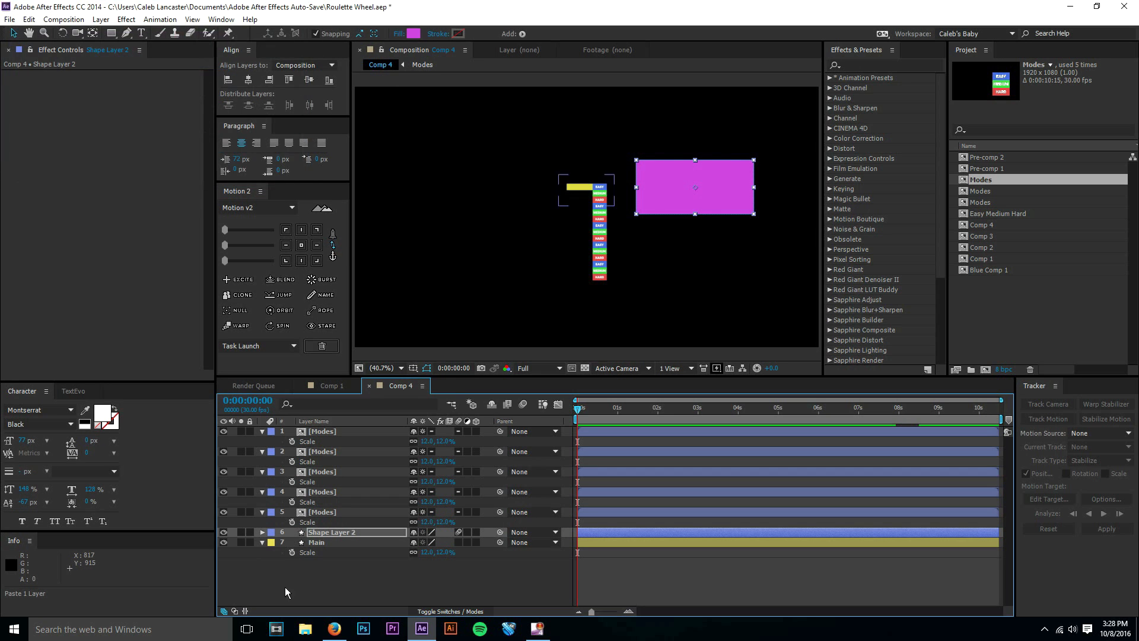
Pre-compose the magenta Shape Layer 2 with all attributes moved into the new composition, and rename the layer Alpha Cutout.
{"action": "key", "text": "s"}
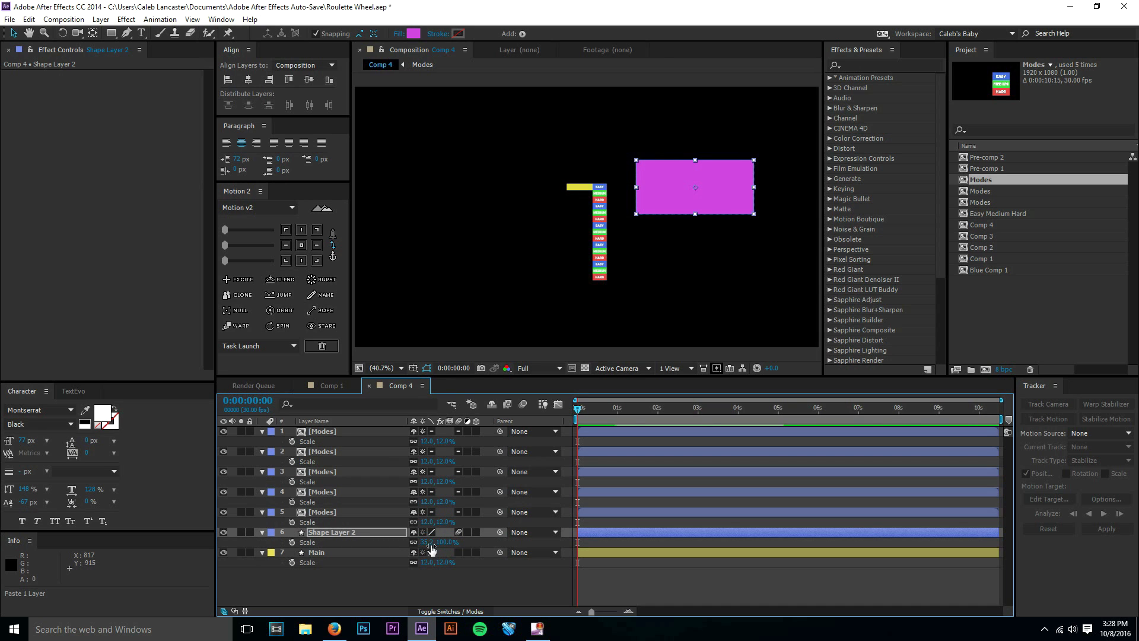
{"action": "left_click", "coordinate": [363, 536]}
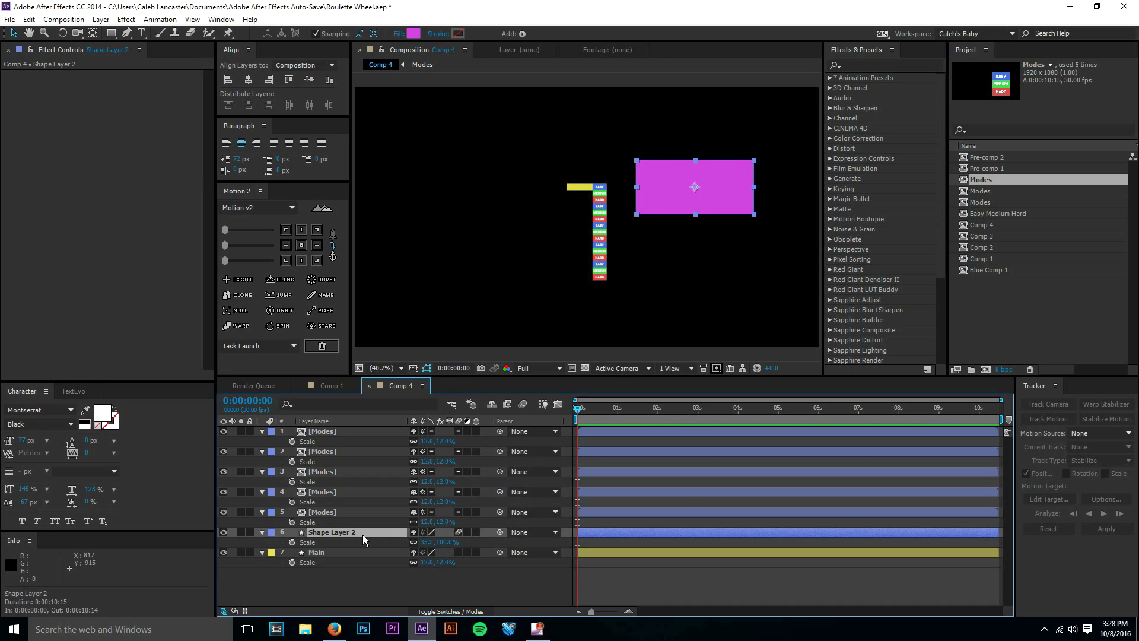
{"action": "key", "text": "ctrl+shift+c"}
{"action": "left_click", "coordinate": [190, 169]}
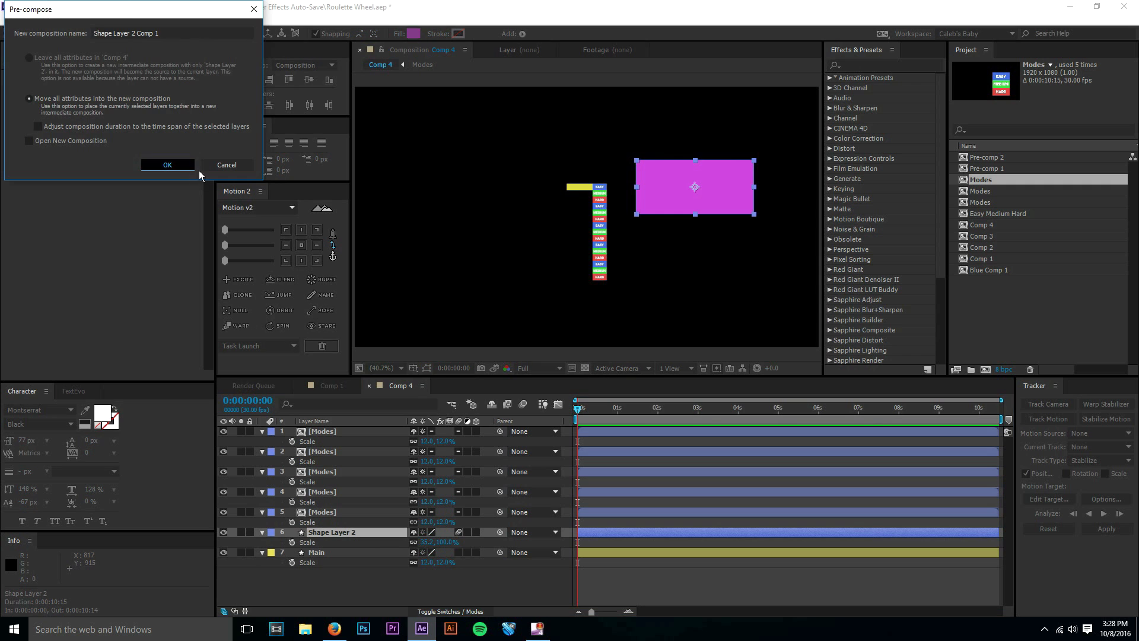
{"action": "right_click", "coordinate": [375, 532]}
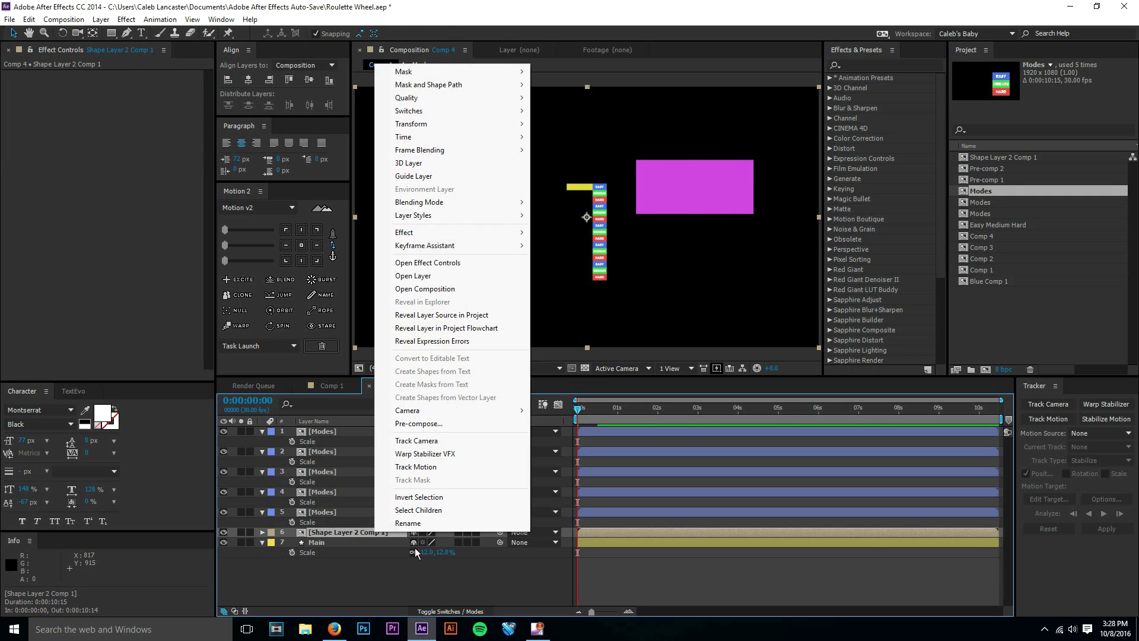
{"action": "left_click", "coordinate": [410, 524]}
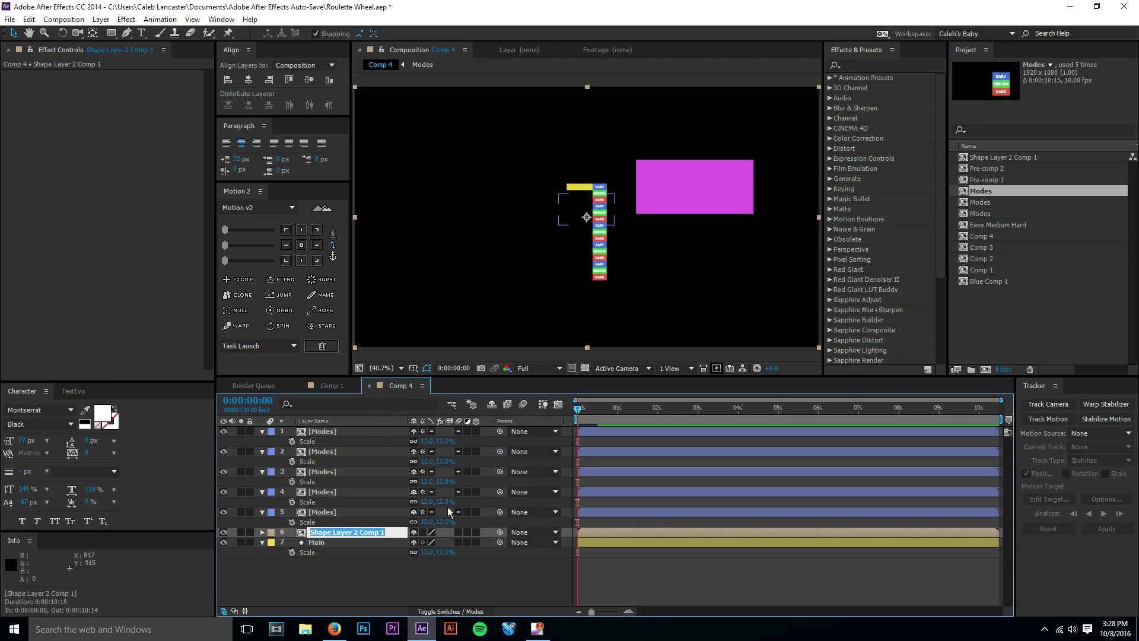
{"action": "type", "text": "Alpha Cutout"}
{"action": "key", "text": "Return"}
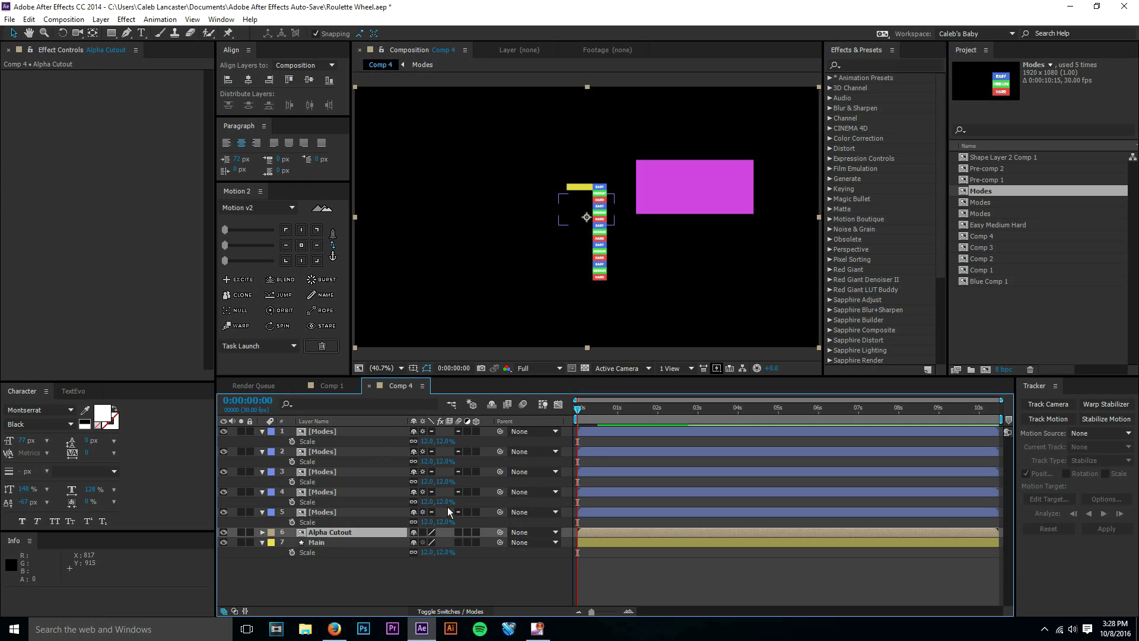
Give the Alpha Cutout layer a yellow label and set its scale to 12%.
{"action": "left_click", "coordinate": [271, 533]}
{"action": "left_click", "coordinate": [291, 347]}
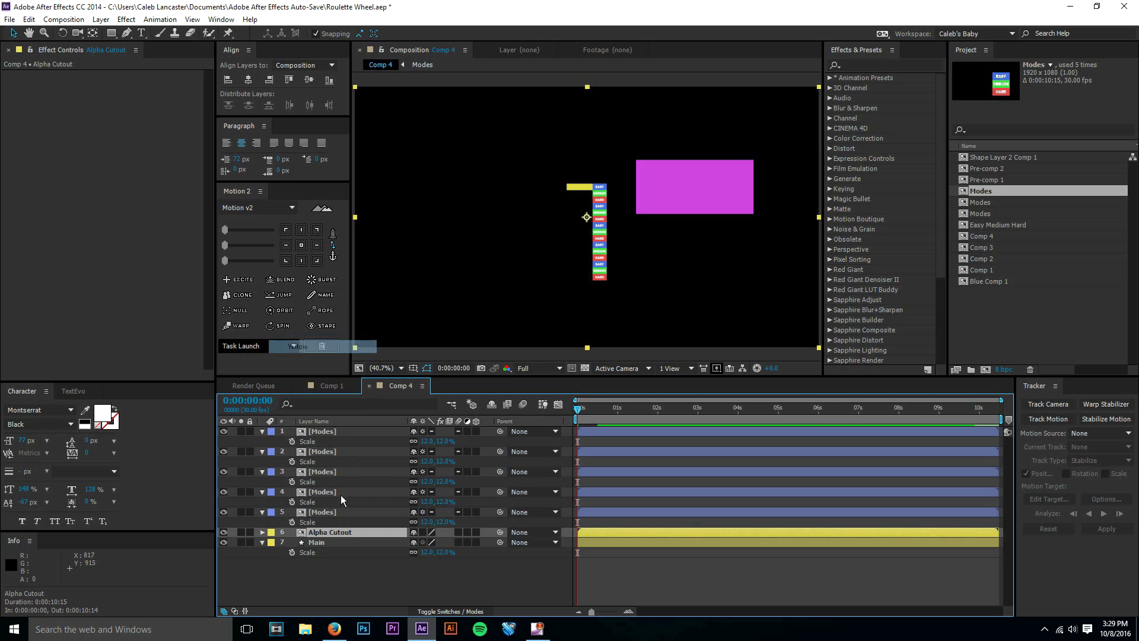
{"action": "key", "text": "s"}
{"action": "left_click", "coordinate": [428, 542]}
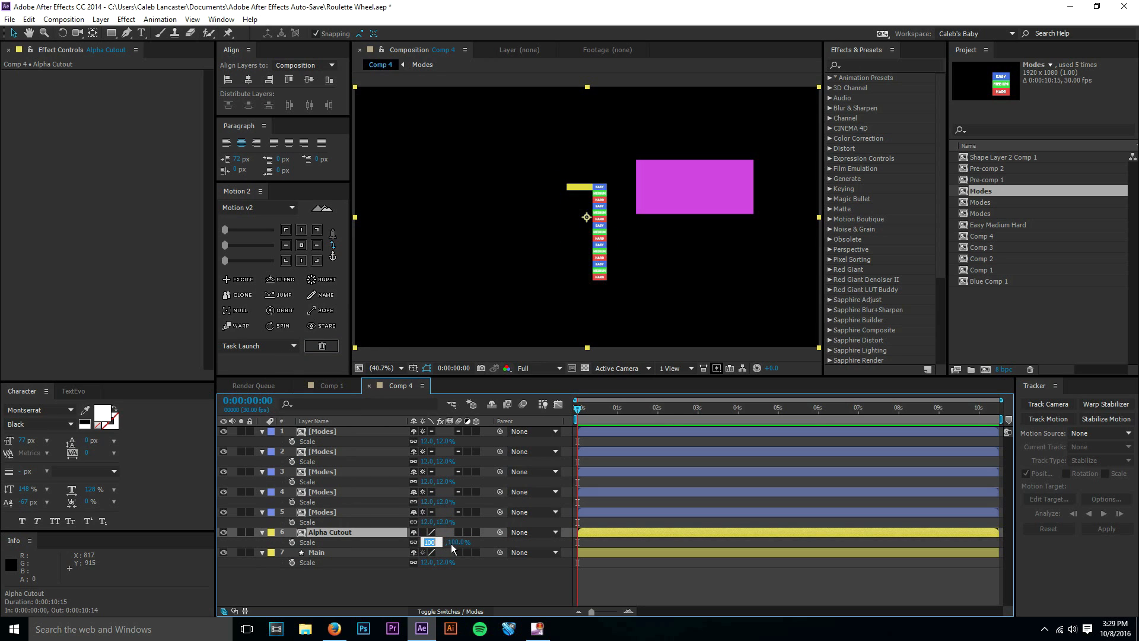
{"action": "key", "text": "Return"}
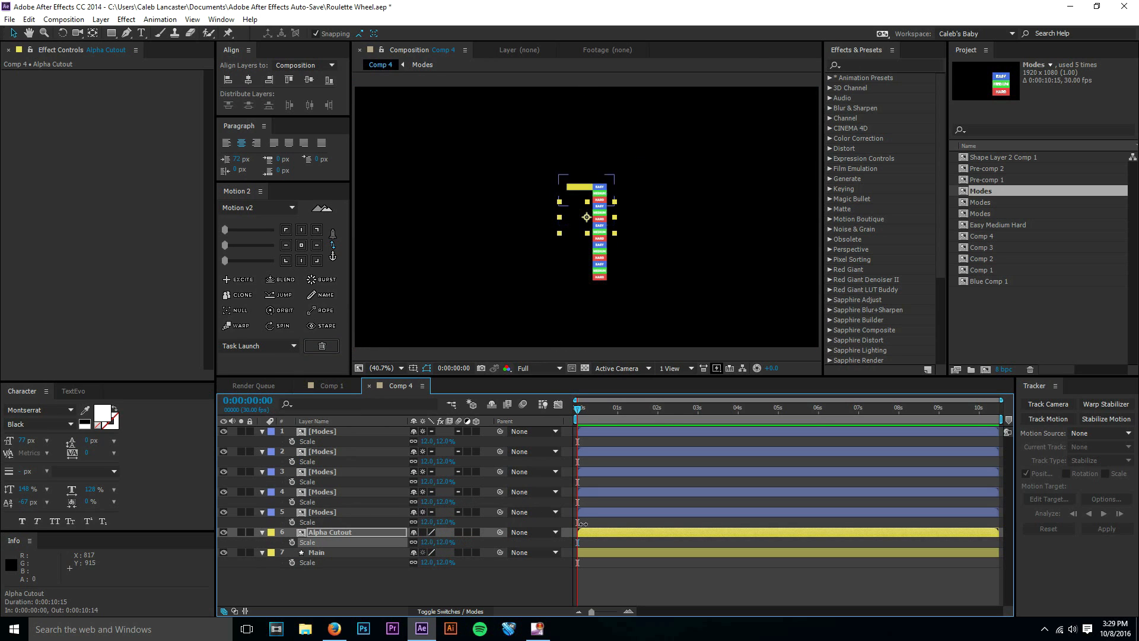
Bring Alpha Cutout to the top of the layer stack and align it over the uppermost EASY box, at about 960, 429.5.
{"action": "left_click", "coordinate": [623, 586]}
{"action": "scroll", "coordinate": [599, 305], "scroll_direction": "up", "scroll_amount": 4}
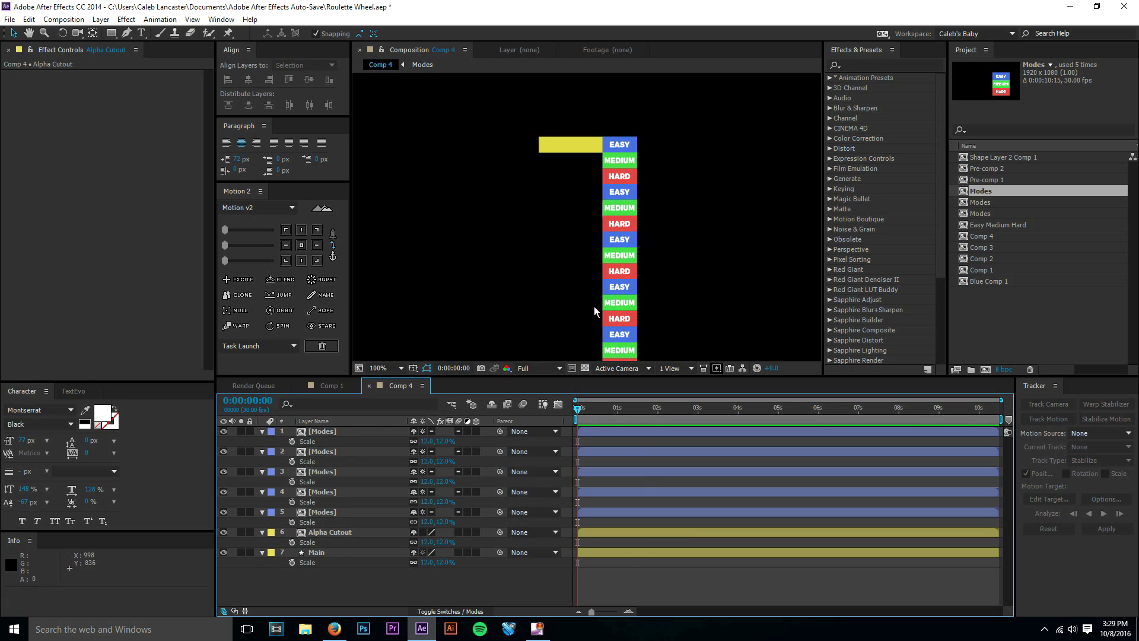
{"action": "left_click_drag", "start_coordinate": [359, 530], "coordinate": [354, 429]}
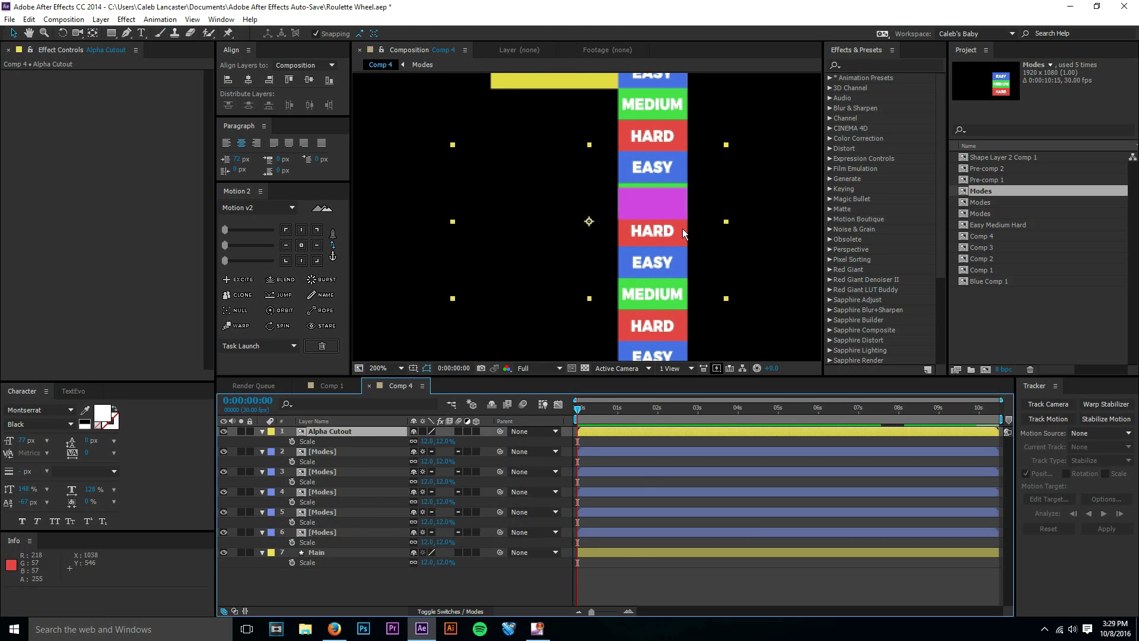
{"action": "key", "text": "h"}
{"action": "left_click_drag", "start_coordinate": [677, 195], "coordinate": [632, 259]}
{"action": "key", "text": "v"}
{"action": "key", "text": "period"}
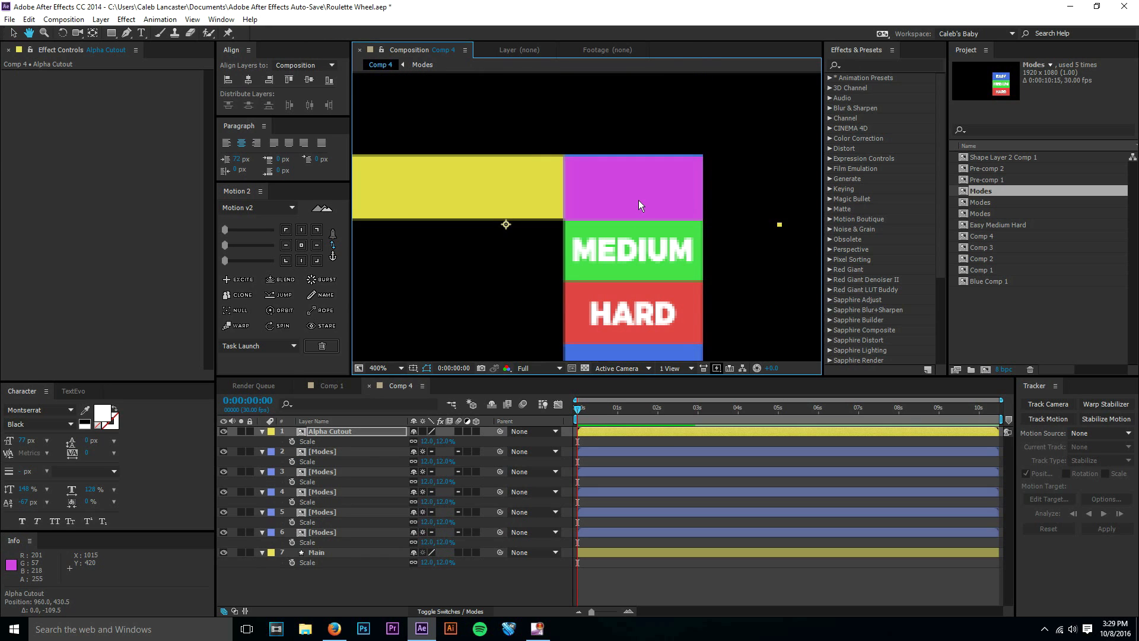
{"action": "key", "text": "Up"}
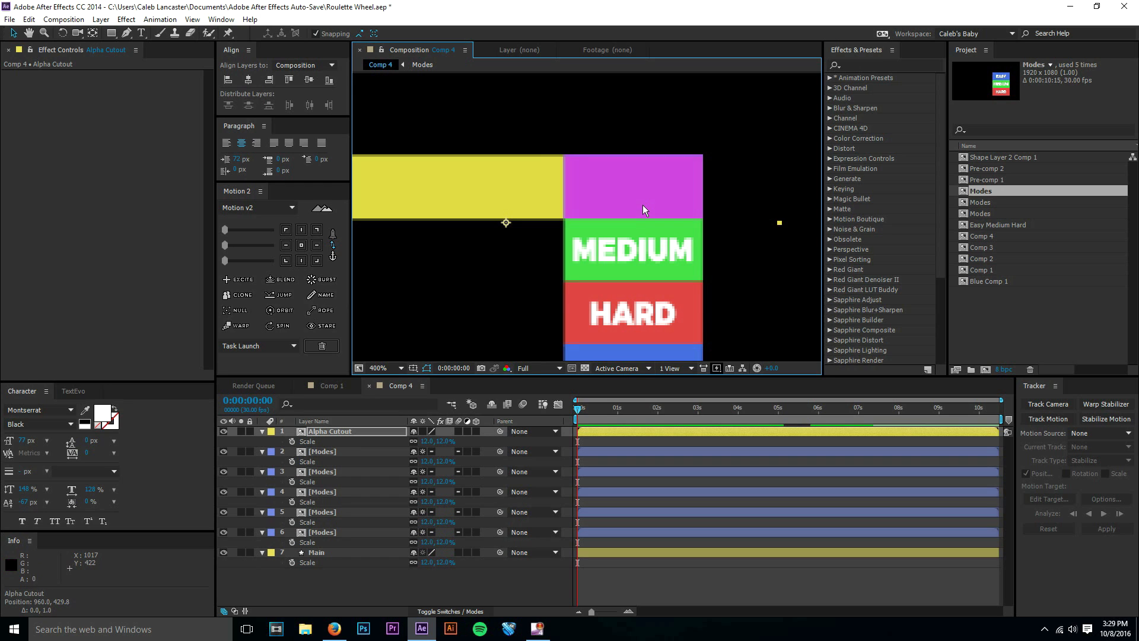
Move Alpha Cutout below the five Modes layers, and pre-compose those five layers together as Modes.
{"action": "left_click", "coordinate": [391, 371]}
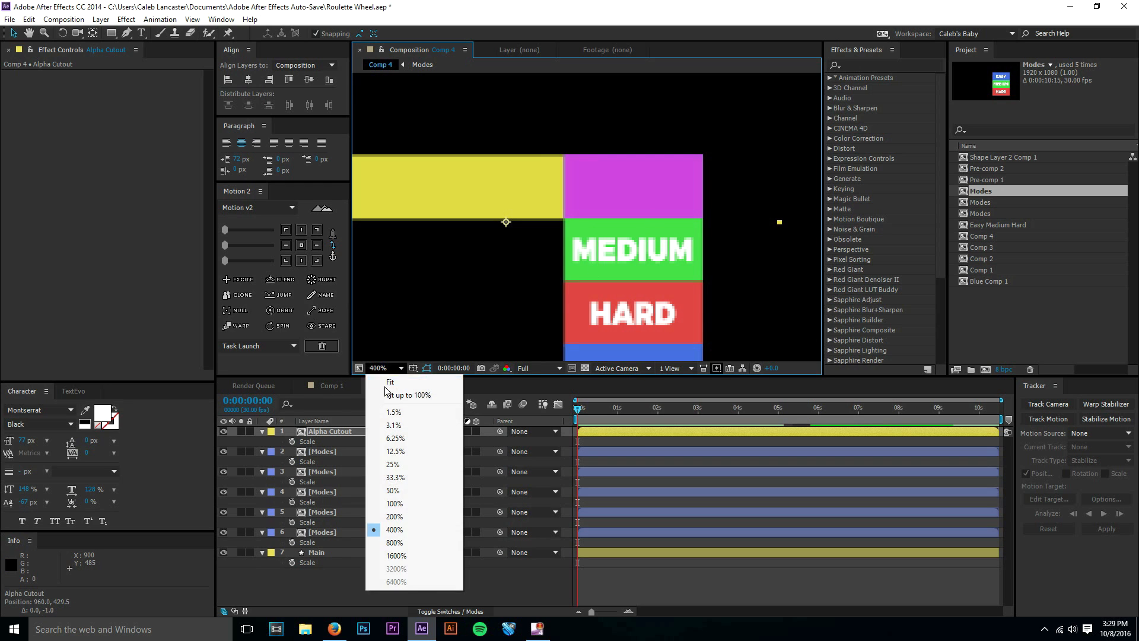
{"action": "left_click", "coordinate": [384, 386]}
{"action": "left_click_drag", "start_coordinate": [347, 467], "coordinate": [350, 537]}
{"action": "left_click", "coordinate": [347, 514]}
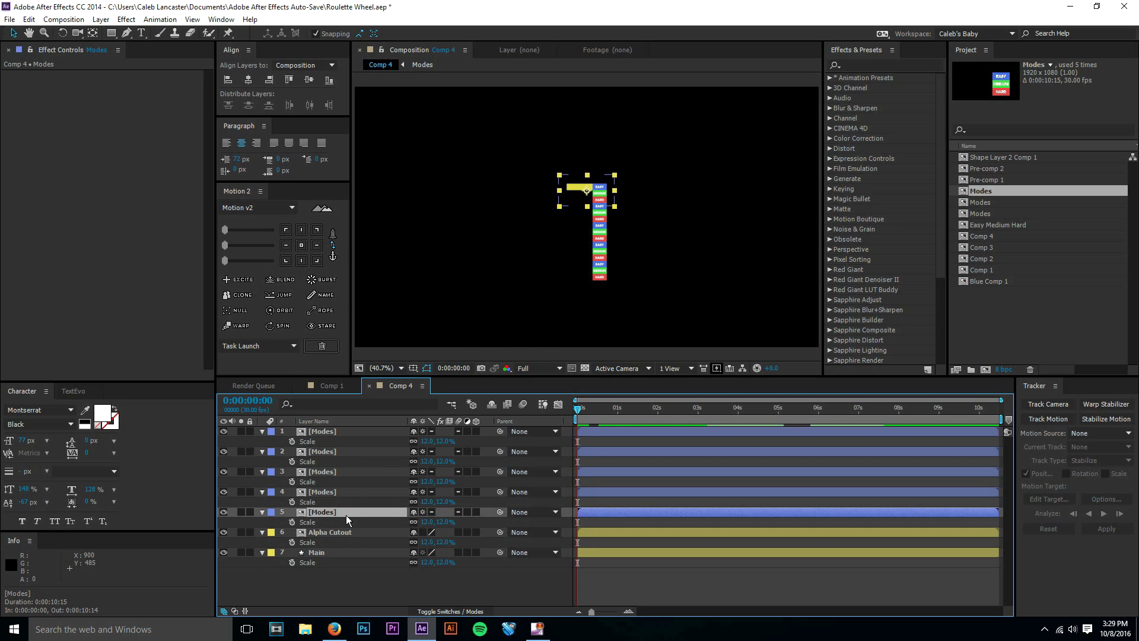
{"action": "left_click", "coordinate": [354, 432], "text": "shift"}
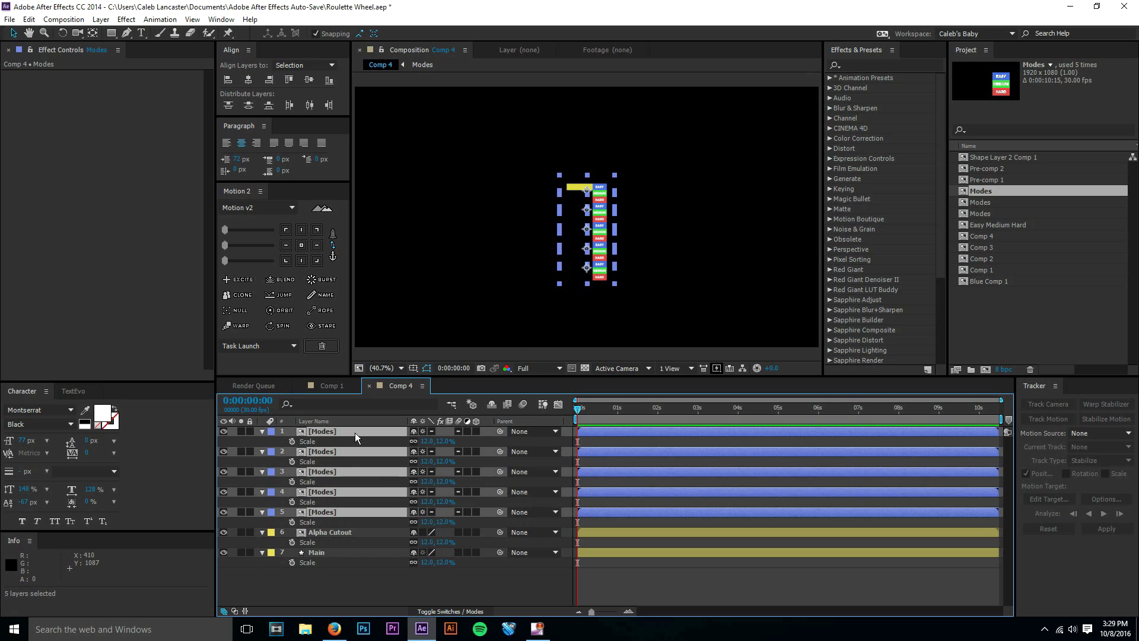
{"action": "key", "text": "ctrl+shift+c"}
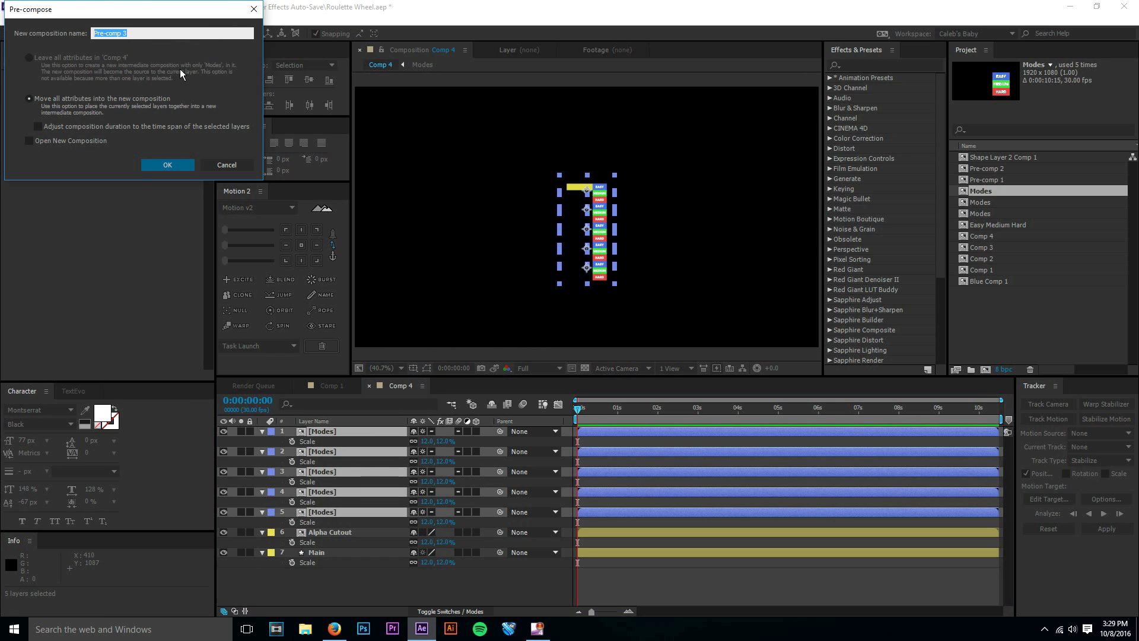
{"action": "type", "text": "Modes"}
{"action": "key", "text": "Return"}
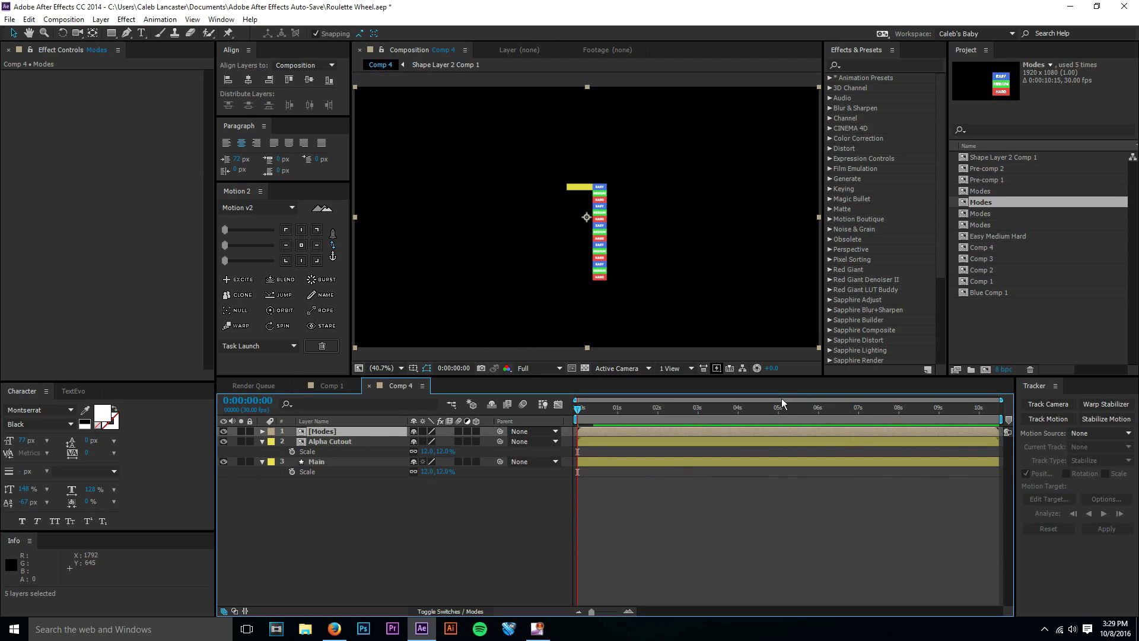
Move the Modes layer directly beneath Alpha Cutout and set its track matte to Alpha Matte "Alpha Cutout".
{"action": "left_click_drag", "start_coordinate": [368, 434], "coordinate": [368, 456]}
{"action": "left_click", "coordinate": [444, 612]}
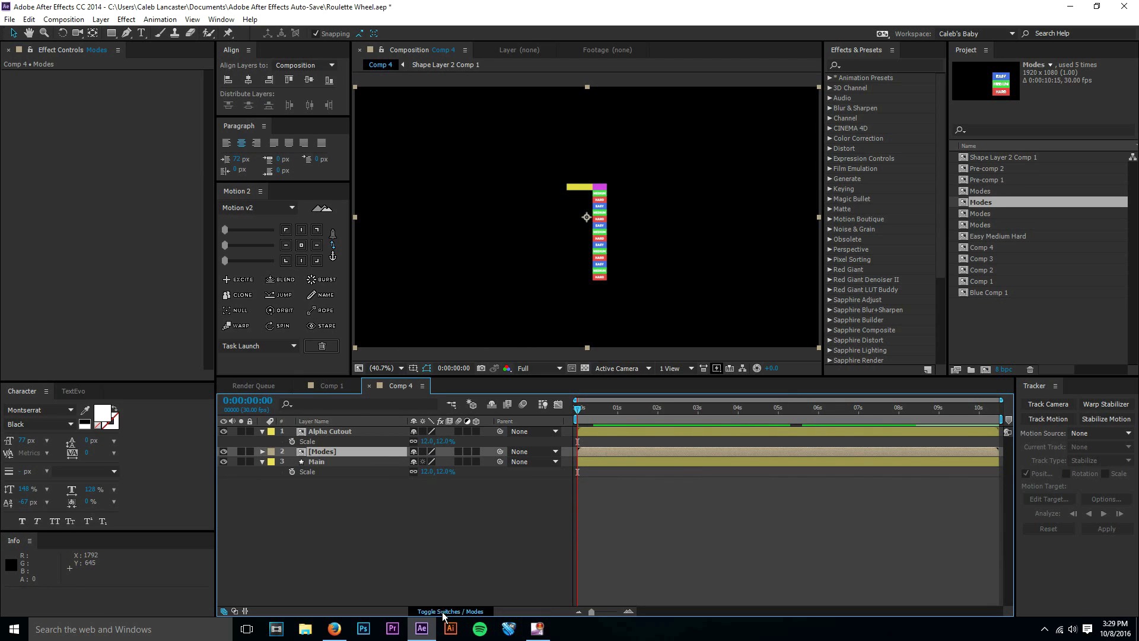
{"action": "left_click", "coordinate": [469, 452]}
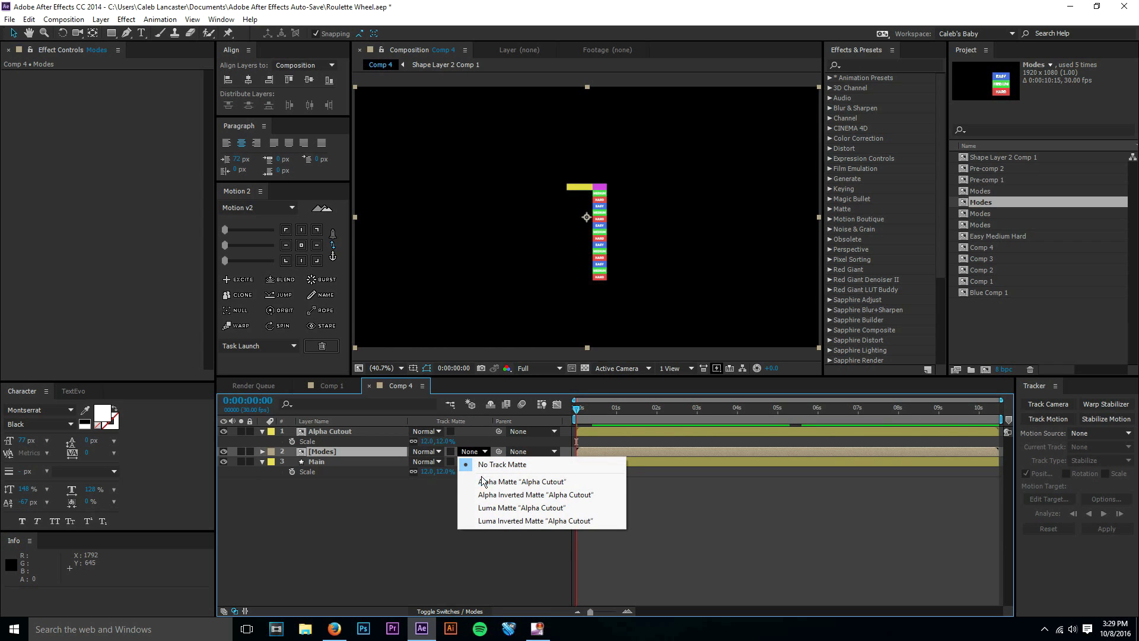
{"action": "left_click", "coordinate": [484, 482]}
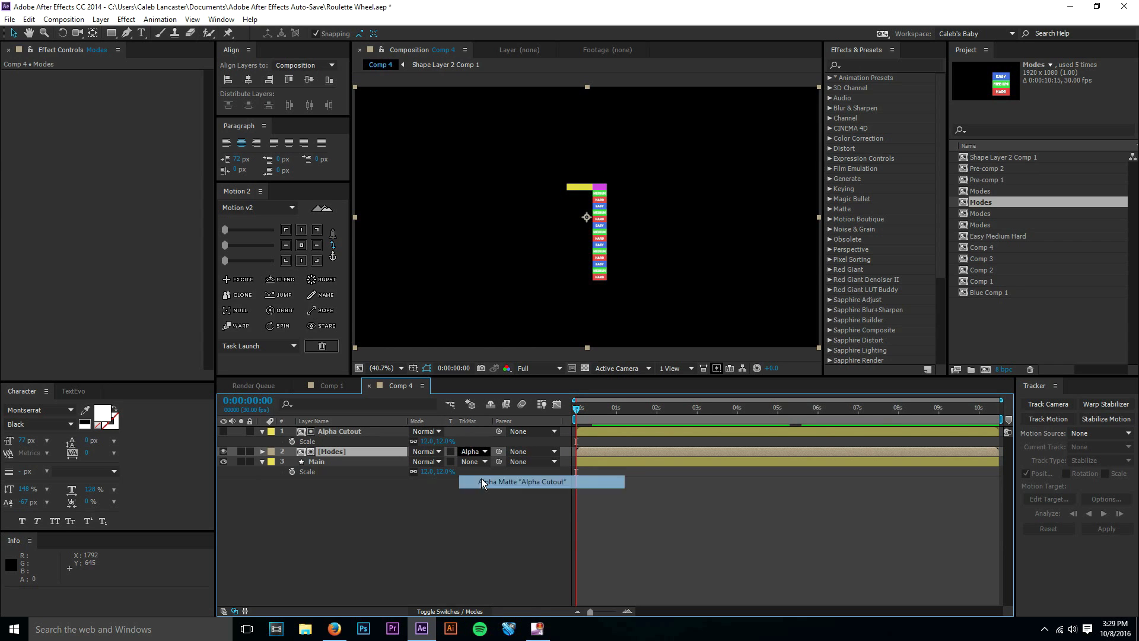
{"action": "left_click", "coordinate": [359, 431]}
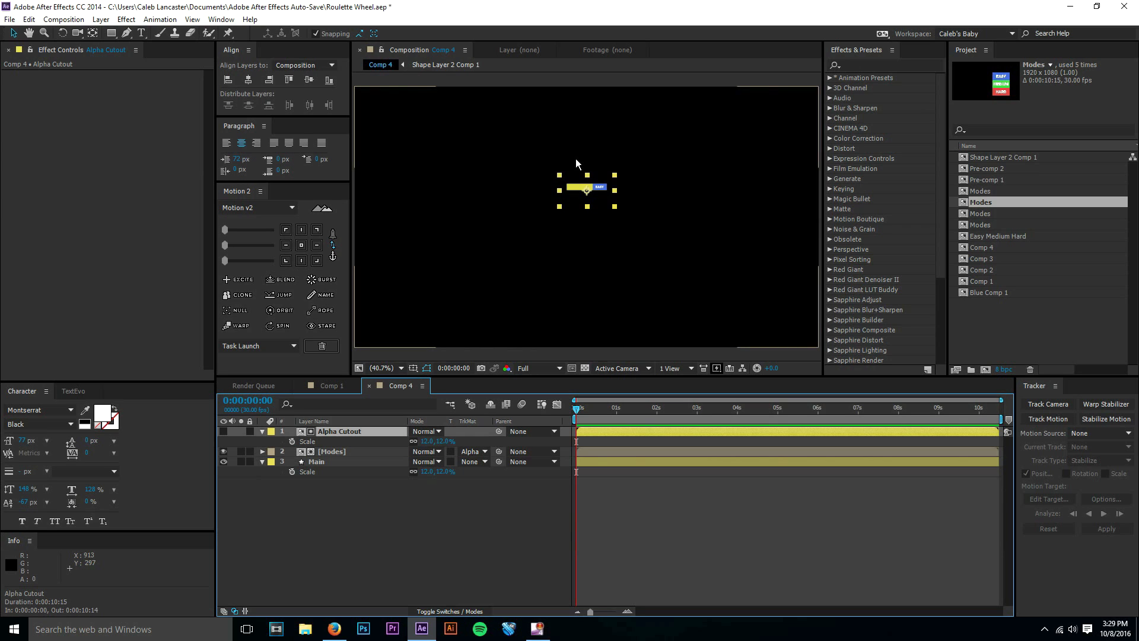
{"action": "left_click", "coordinate": [349, 450]}
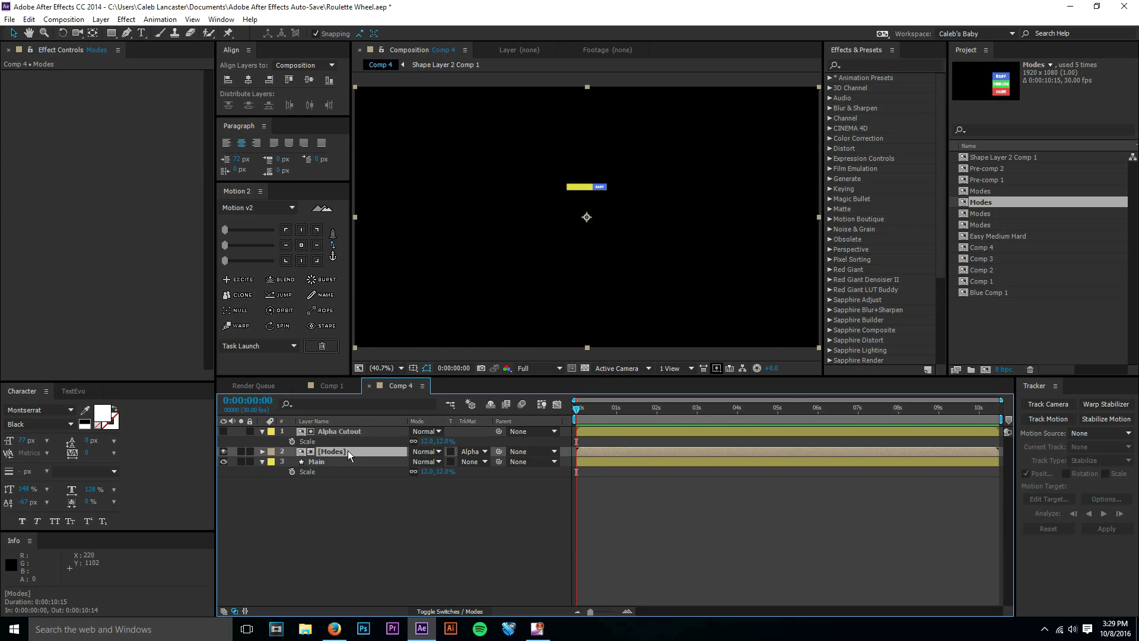
{"action": "left_click", "coordinate": [347, 430]}
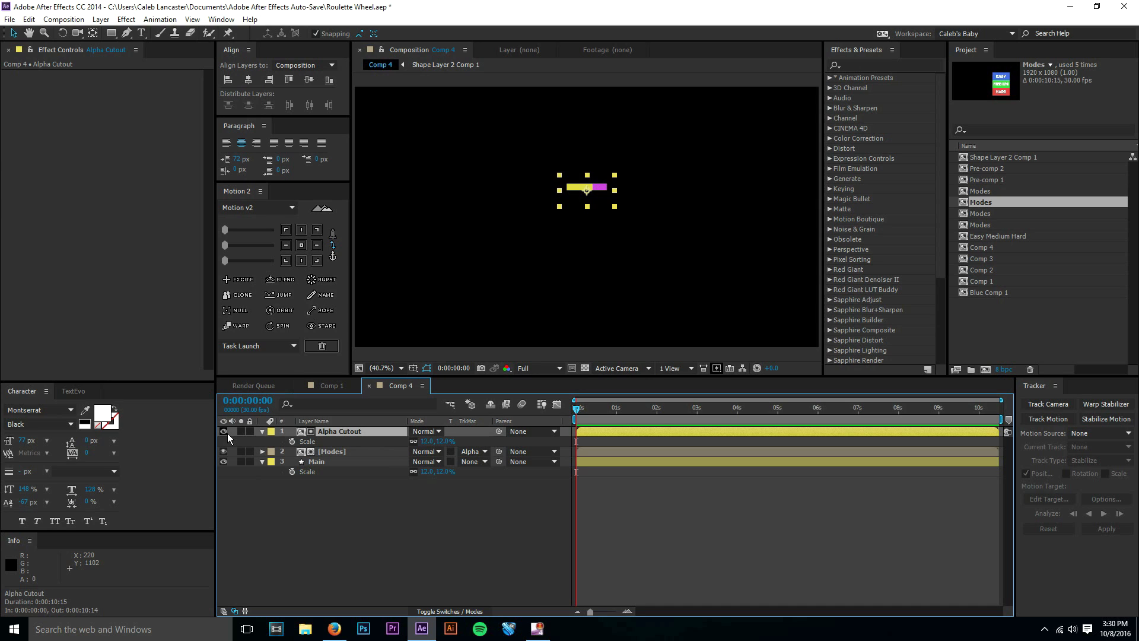
Try shifting the position of the Modes layer behind its matte, and undo the change.
{"action": "left_click", "coordinate": [333, 454]}
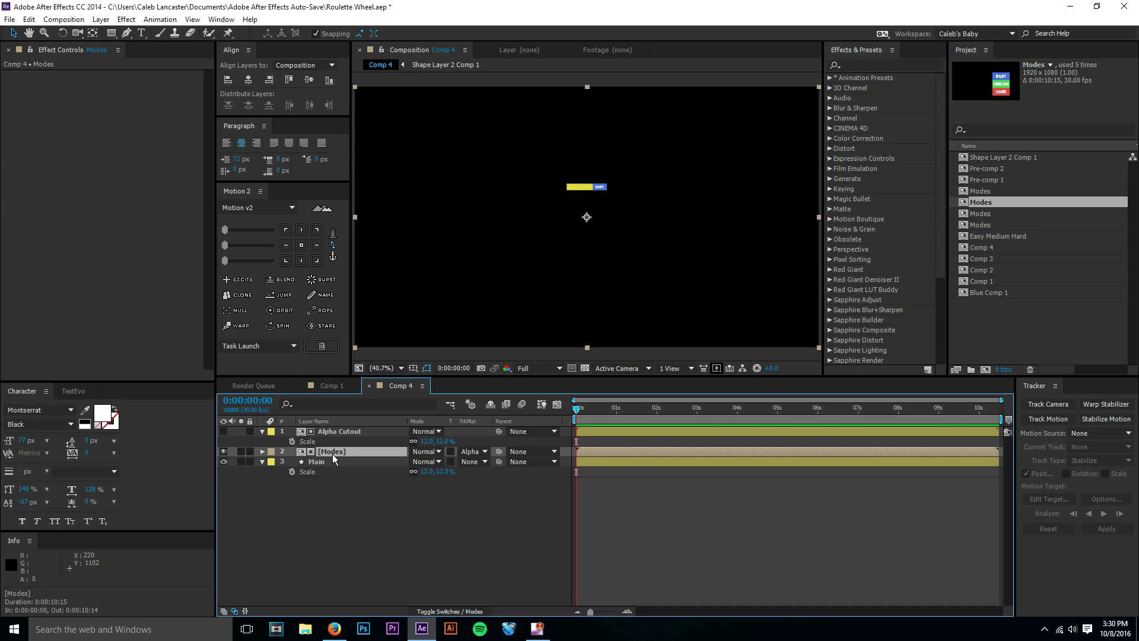
{"action": "key", "text": "p"}
{"action": "left_click_drag", "start_coordinate": [436, 464], "coordinate": [386, 477]}
{"action": "key", "text": "ctrl+z"}
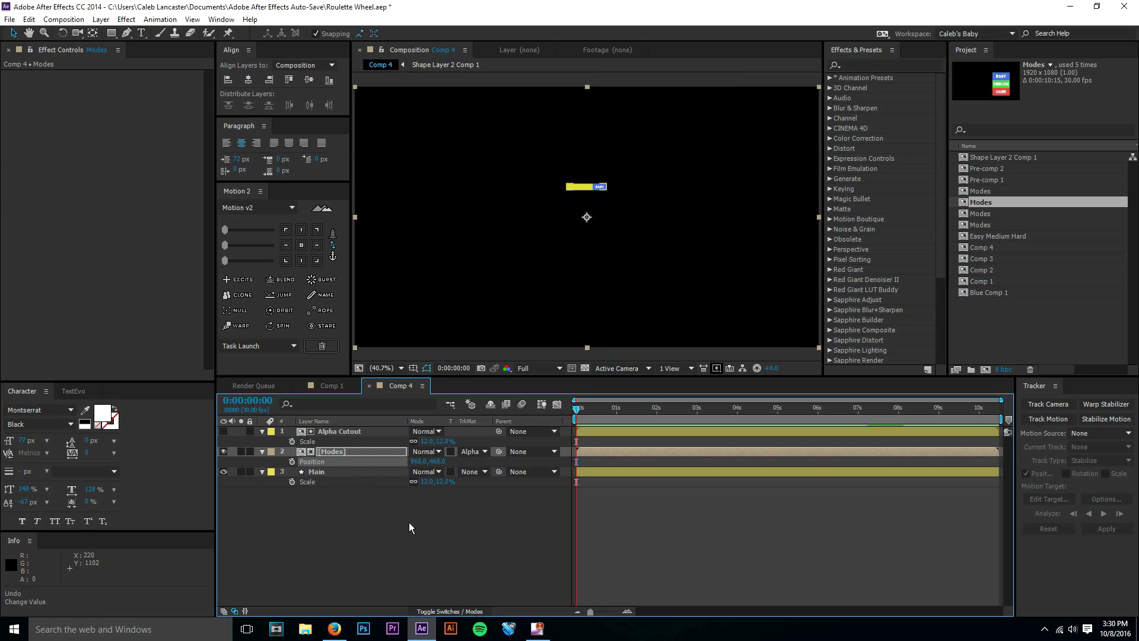
{"action": "left_click", "coordinate": [409, 523]}
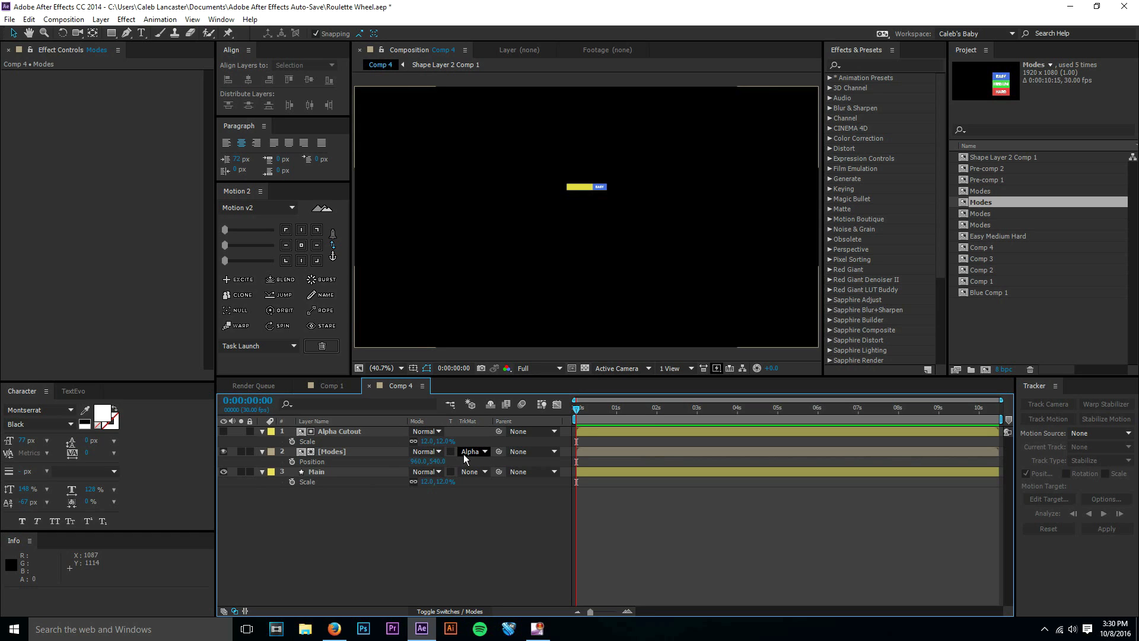
Enable Collapse Transformations on the Alpha Cutout and Modes layers.
{"action": "left_click", "coordinate": [336, 438]}
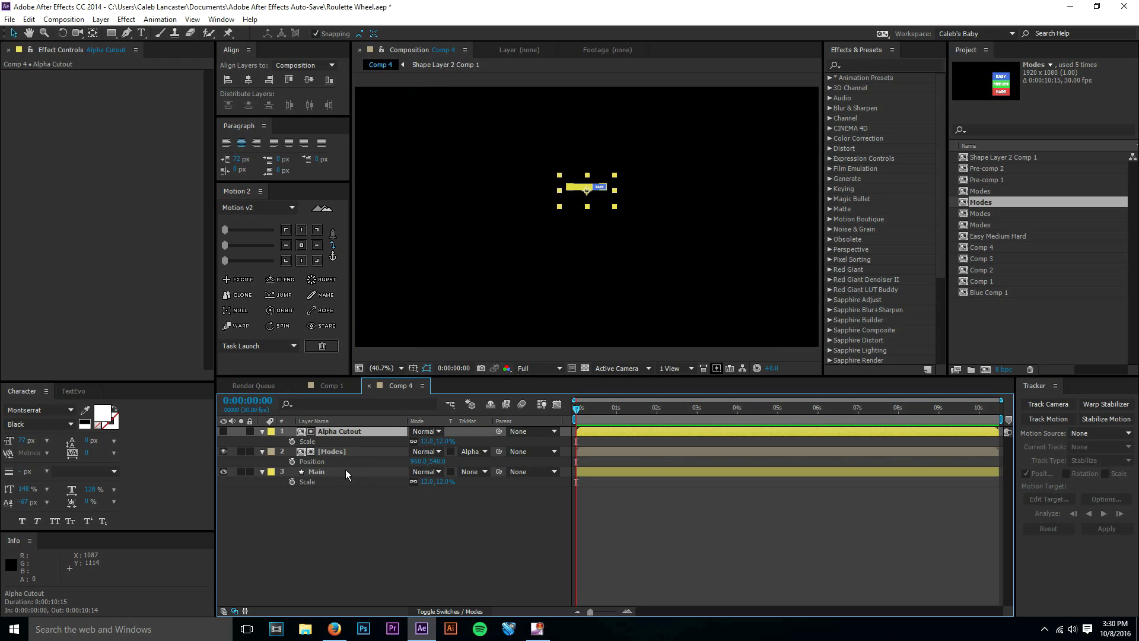
{"action": "left_click", "coordinate": [449, 611]}
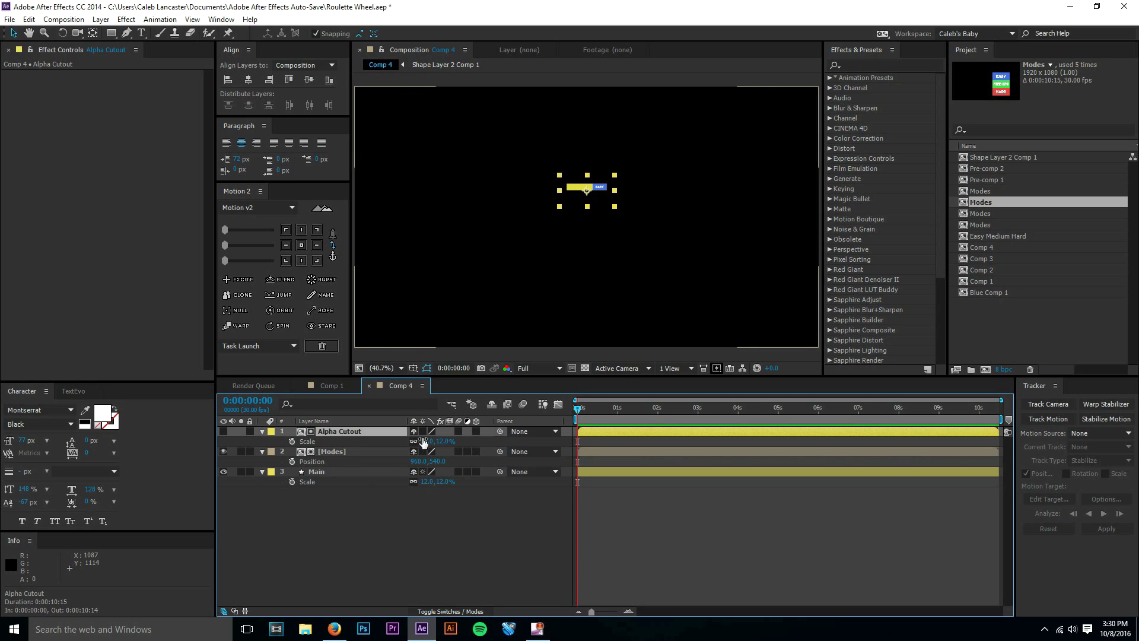
{"action": "left_click", "coordinate": [424, 433]}
{"action": "left_click", "coordinate": [424, 453]}
{"action": "left_click", "coordinate": [433, 553]}
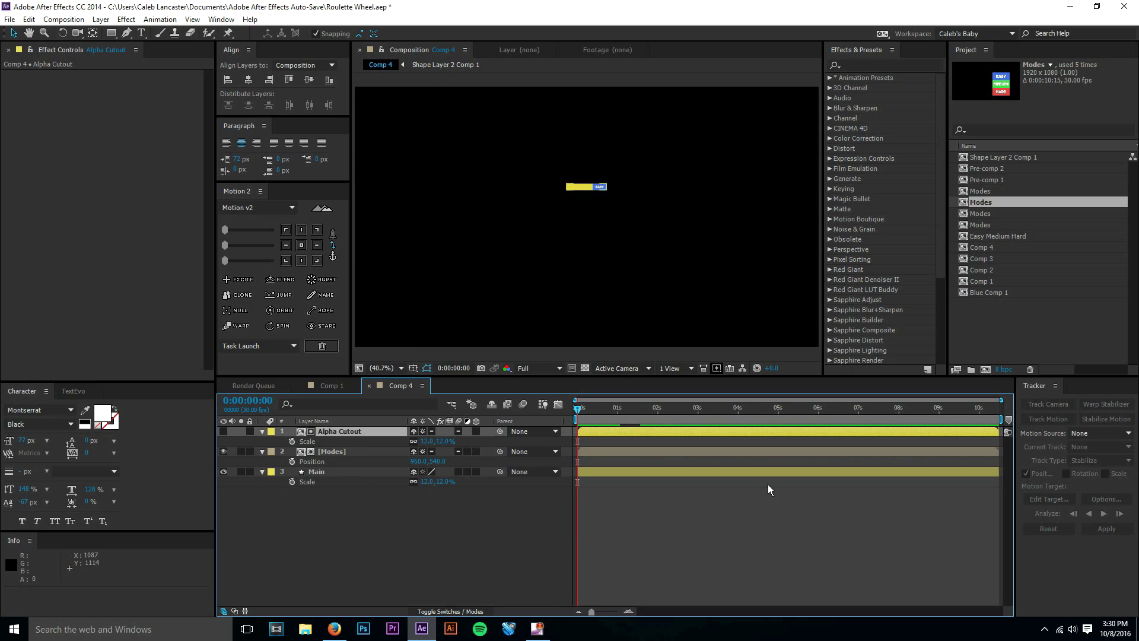
{"action": "left_click", "coordinate": [423, 433]}
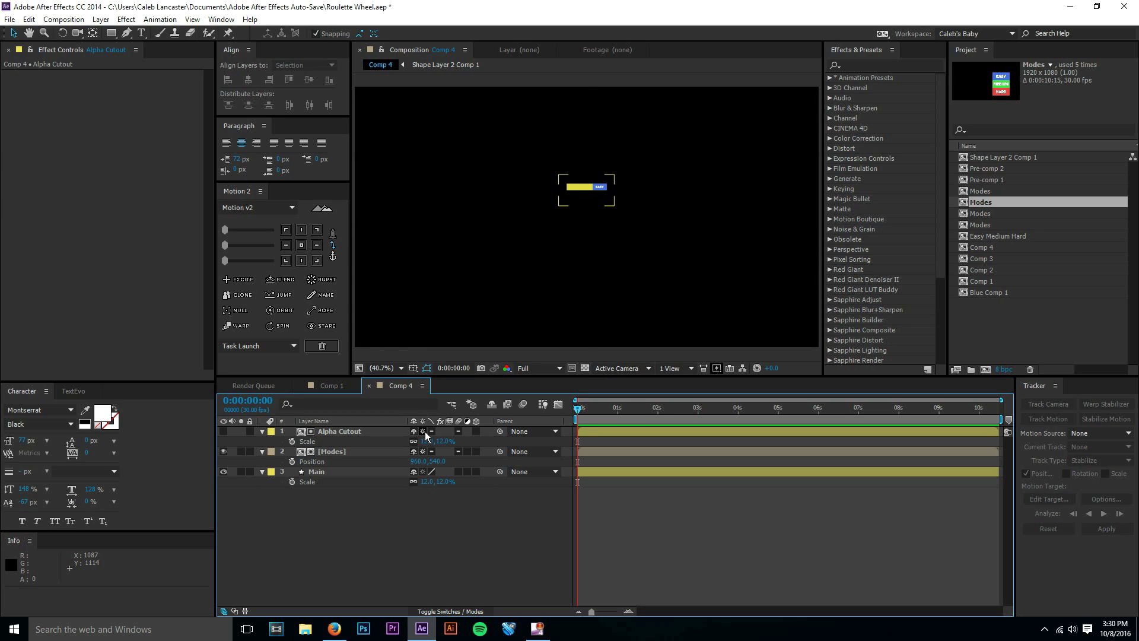
Pre-compose Alpha Cutout, Modes and Main together as Roulette, moving all attributes into the new composition.
{"action": "key", "text": "ctrl+a"}
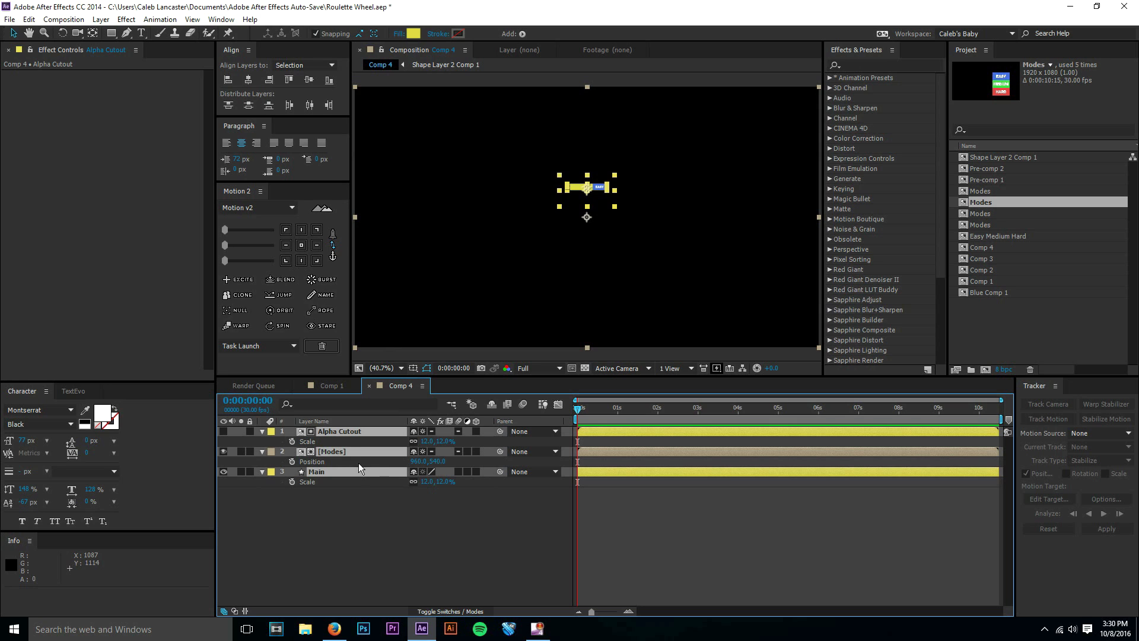
{"action": "key", "text": "ctrl+shift+c"}
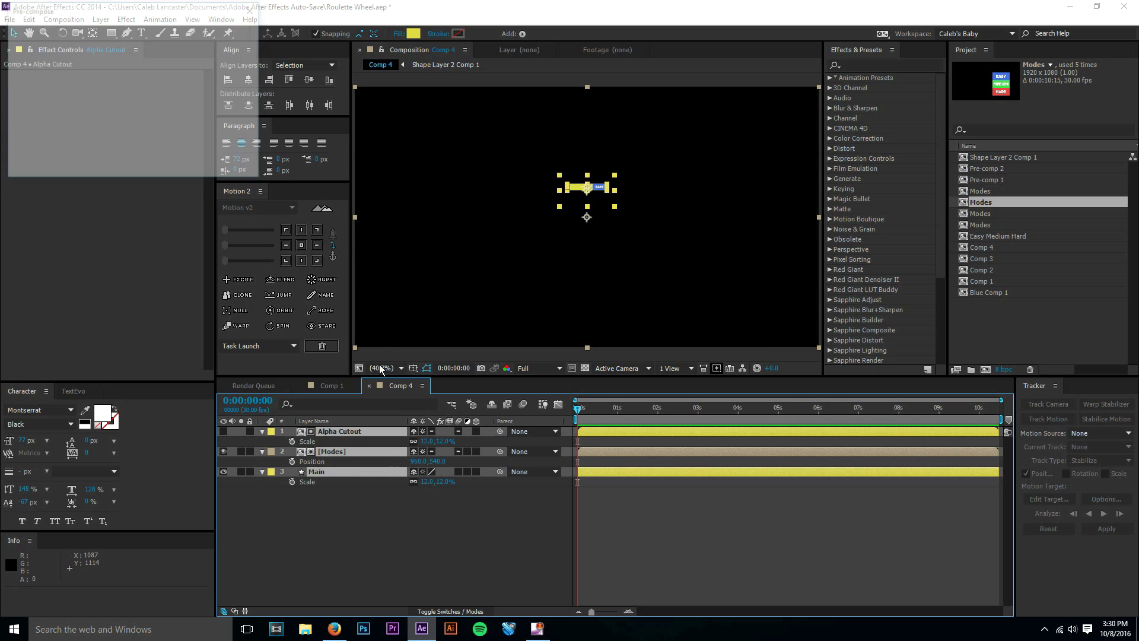
{"action": "type", "text": "Roul"}
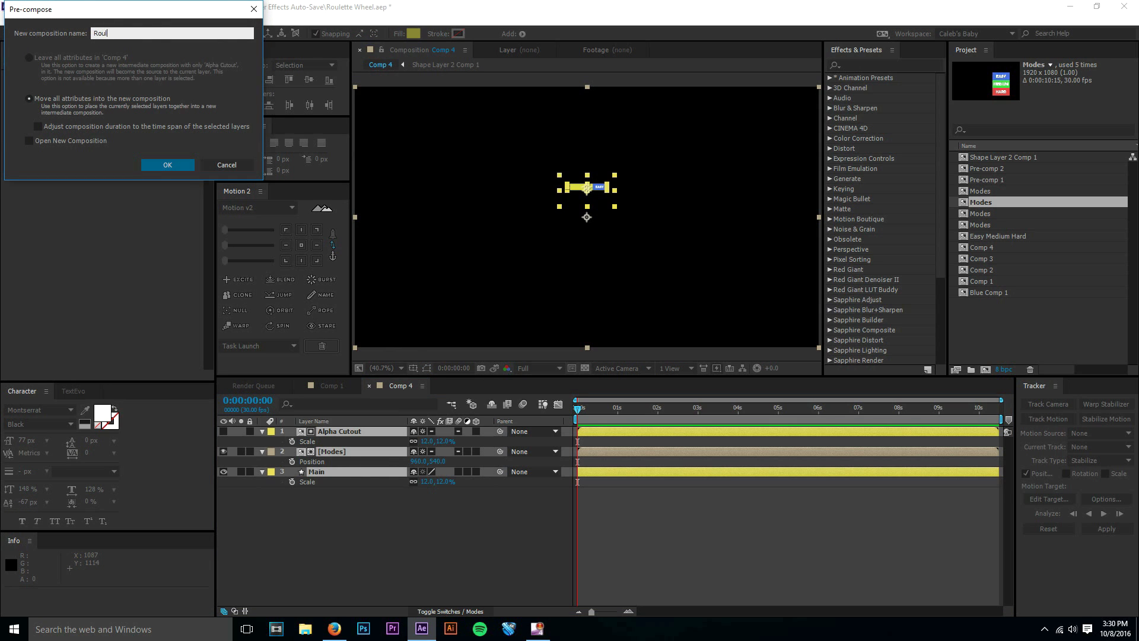
{"action": "type", "text": "ette"}
{"action": "key", "text": "Return"}
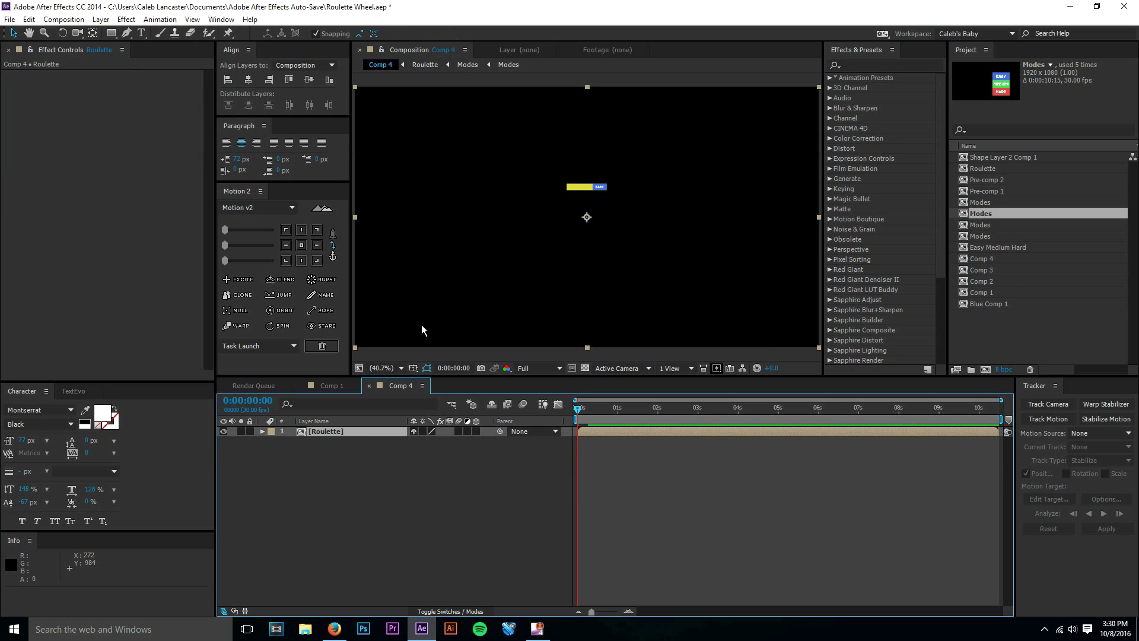
Enlarge the Roulette layer to about 620% with Collapse Transformations on, and move it to about 960, 1023.7.
{"action": "key", "text": "s"}
{"action": "left_click_drag", "start_coordinate": [431, 444], "coordinate": [721, 419]}
{"action": "left_click_drag", "start_coordinate": [667, 276], "coordinate": [667, 429]}
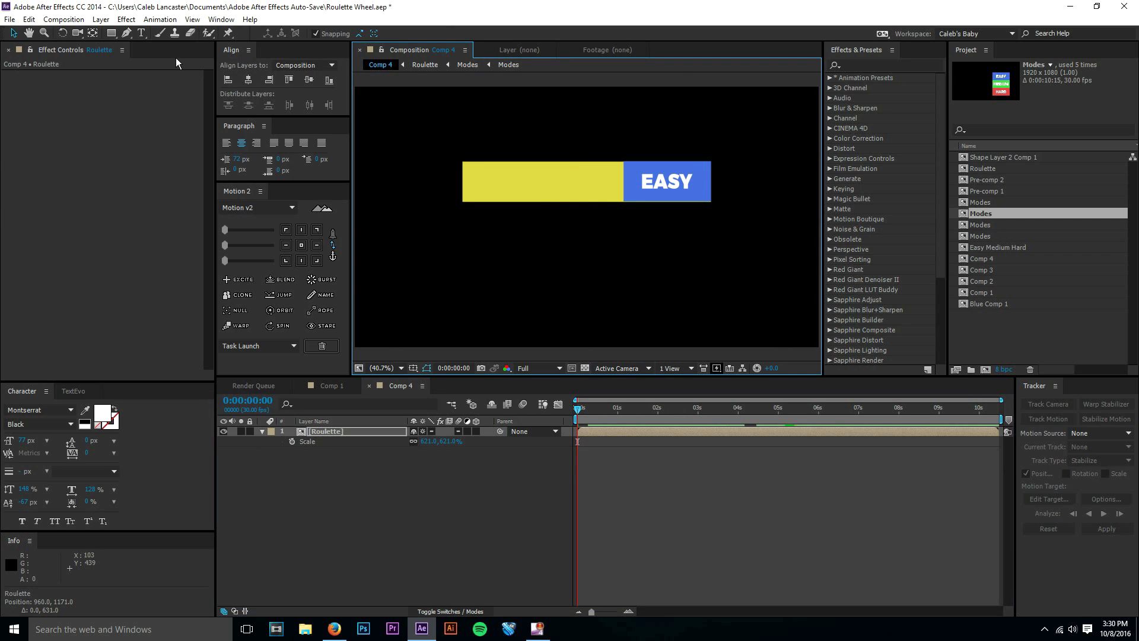
{"action": "left_click_drag", "start_coordinate": [662, 217], "coordinate": [577, 194]}
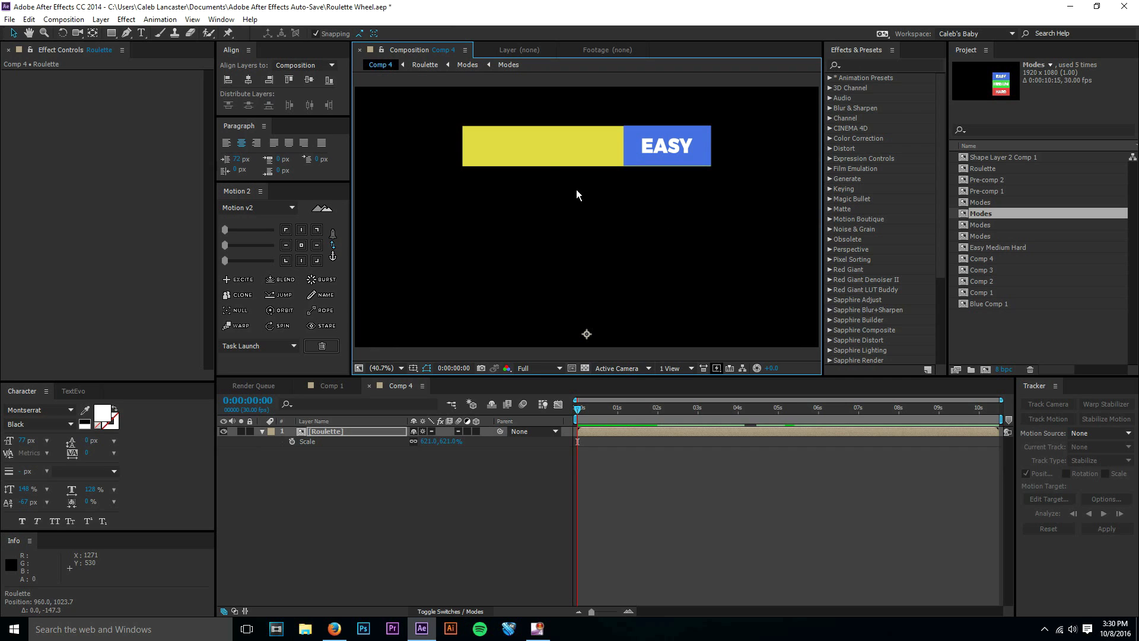
Move the Roulette layer's anchor point up onto the yellow bar with the Pan Behind tool.
{"action": "left_click", "coordinate": [89, 33]}
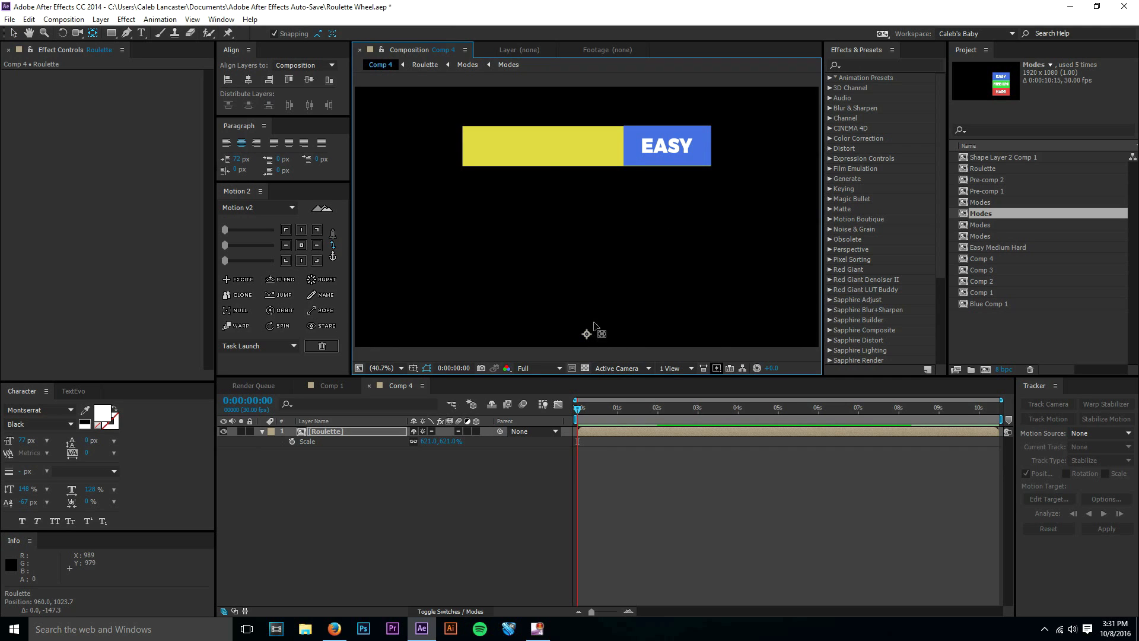
{"action": "left_click_drag", "start_coordinate": [586, 335], "coordinate": [597, 150]}
{"action": "left_click", "coordinate": [13, 33]}
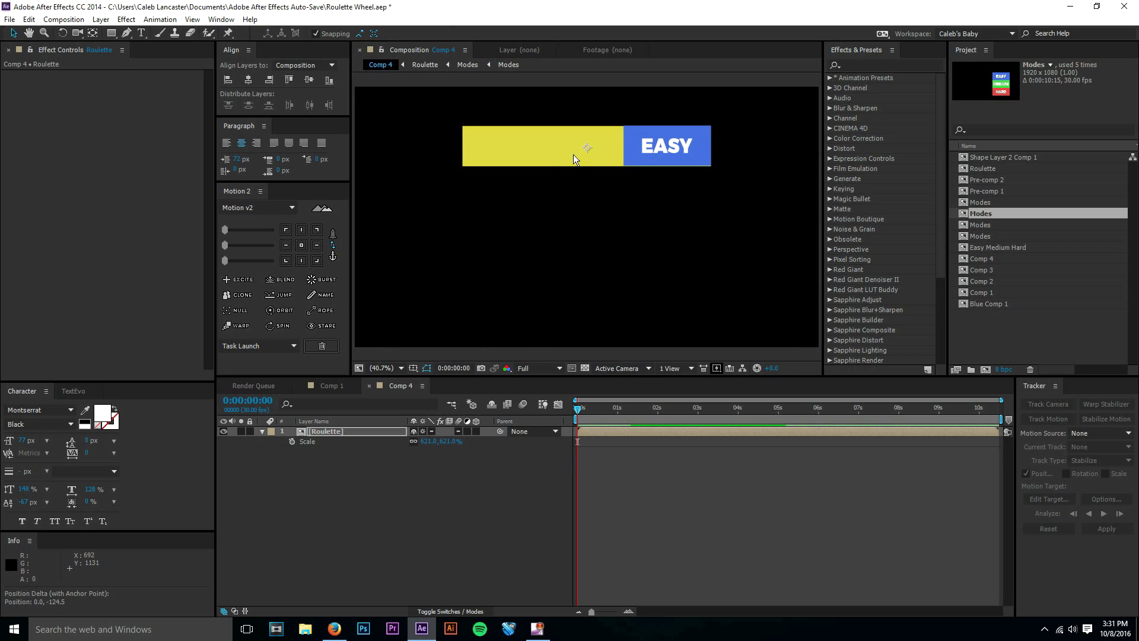
Reposition the Roulette bar near the middle of the frame, at about 960, 582.6, and fit the composition view.
{"action": "left_click_drag", "start_coordinate": [581, 181], "coordinate": [573, 218]}
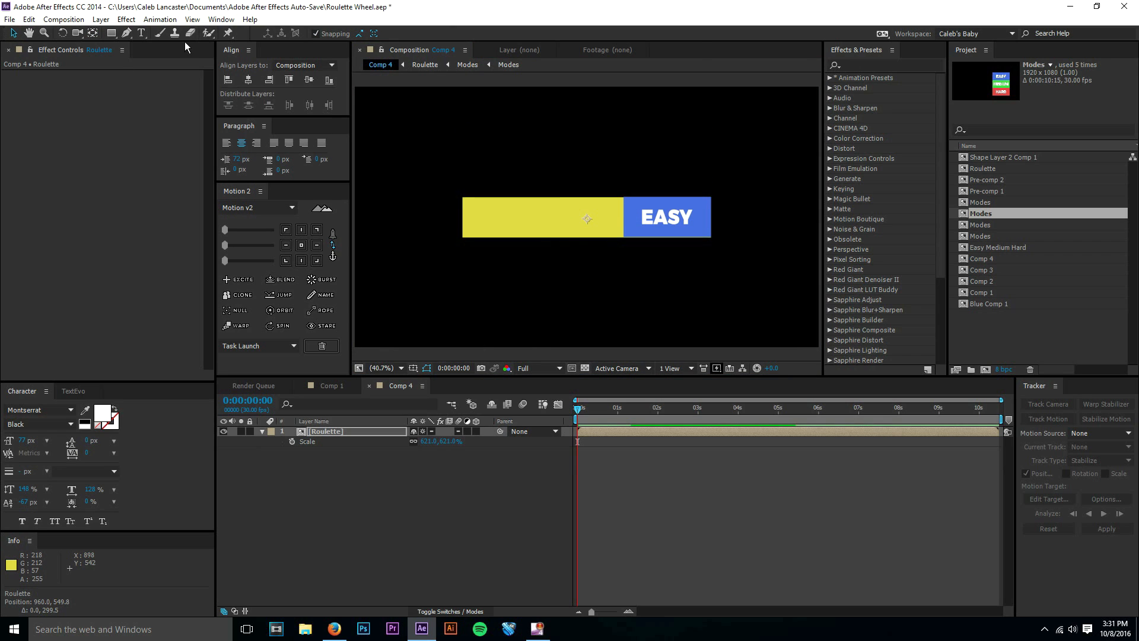
{"action": "left_click", "coordinate": [306, 80]}
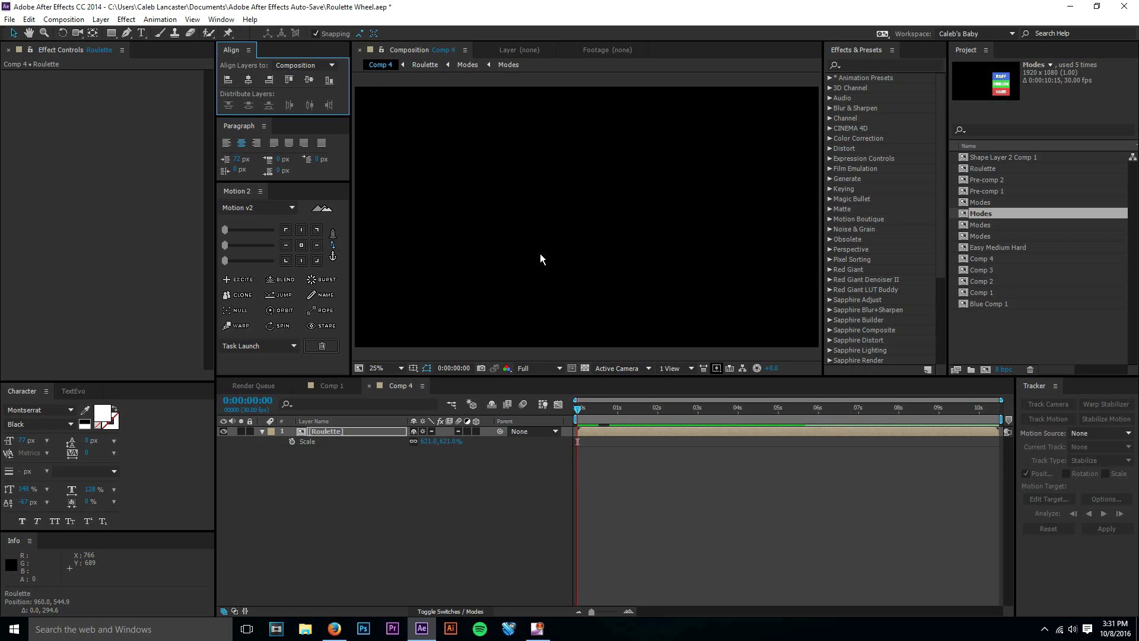
{"action": "scroll", "coordinate": [540, 254], "scroll_direction": "down", "scroll_amount": 6}
{"action": "left_click_drag", "start_coordinate": [603, 165], "coordinate": [603, 197]}
{"action": "scroll", "coordinate": [546, 283], "scroll_direction": "up", "scroll_amount": 4}
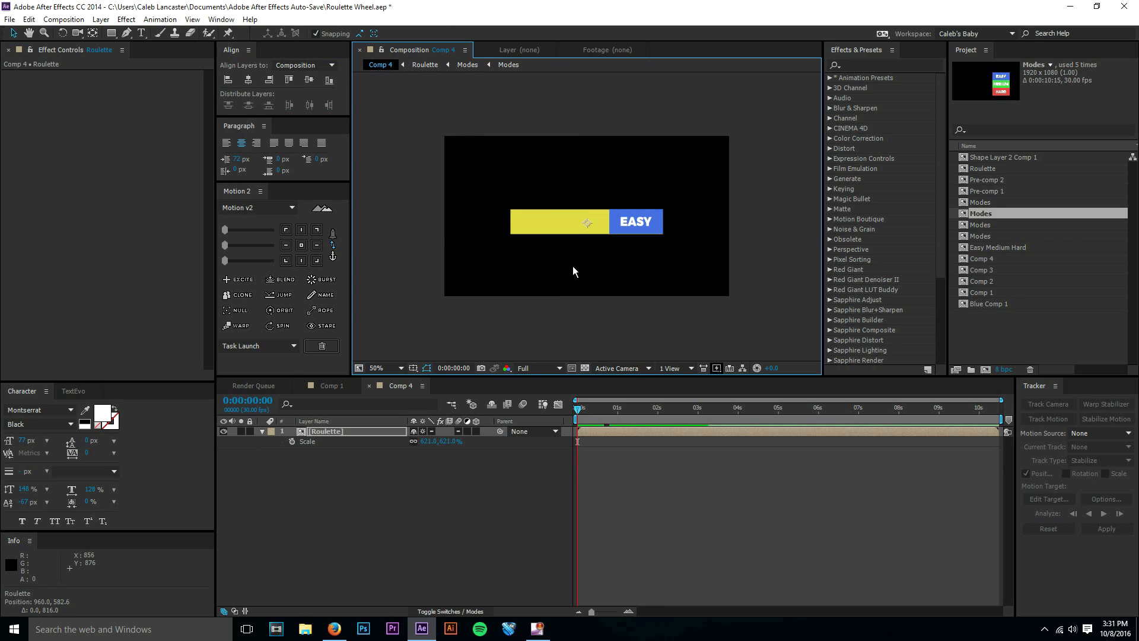
{"action": "scroll", "coordinate": [572, 266], "scroll_direction": "up", "scroll_amount": 2}
{"action": "left_click", "coordinate": [389, 369]}
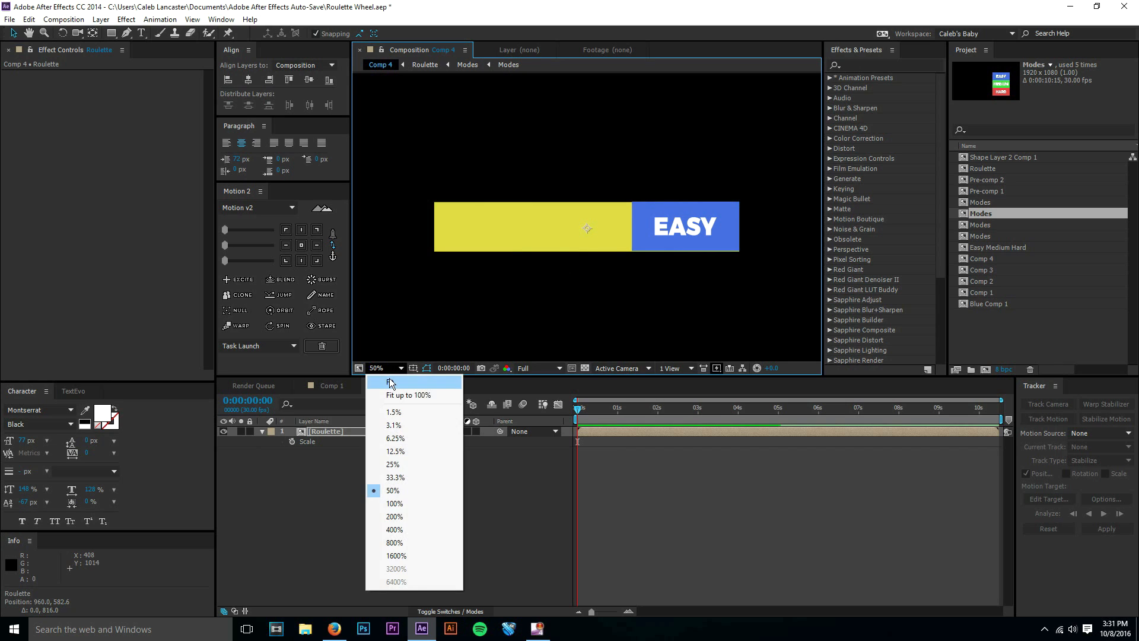
{"action": "left_click", "coordinate": [404, 395]}
Open the Roulette pre-comp, and open the Modes composition nested inside it.
{"action": "left_click", "coordinate": [382, 433]}
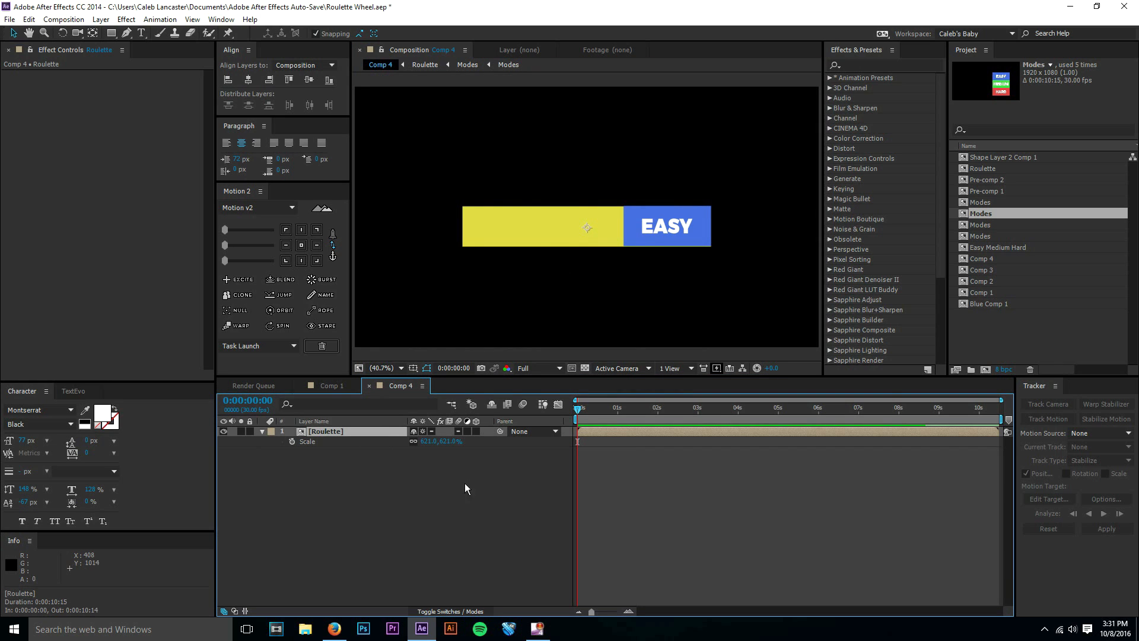
{"action": "double_click", "coordinate": [390, 433]}
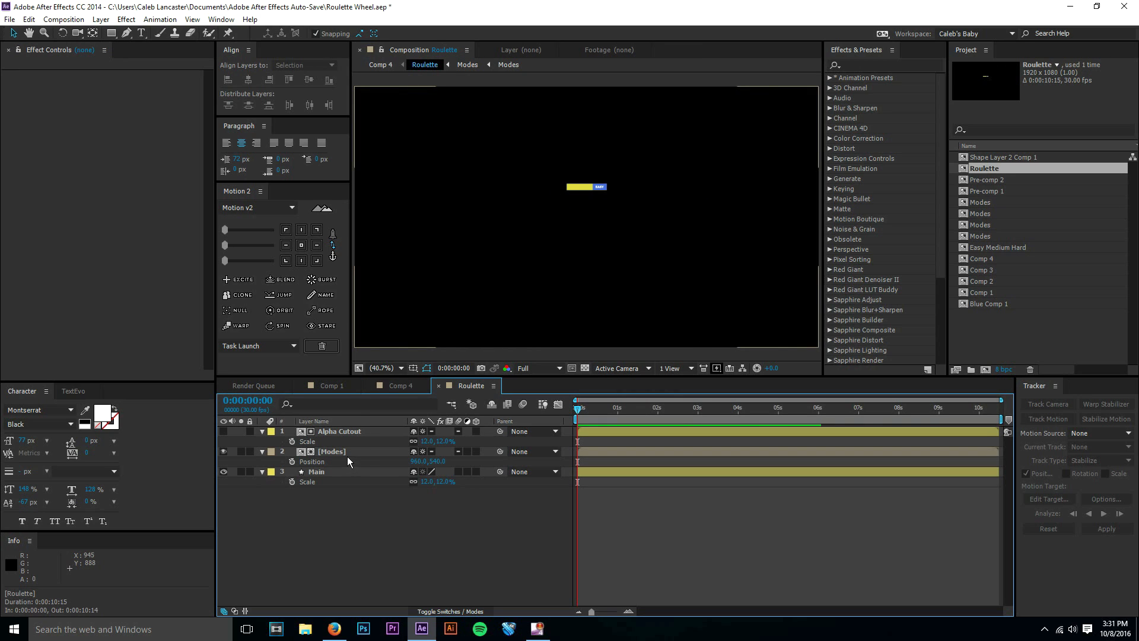
{"action": "left_click", "coordinate": [357, 442]}
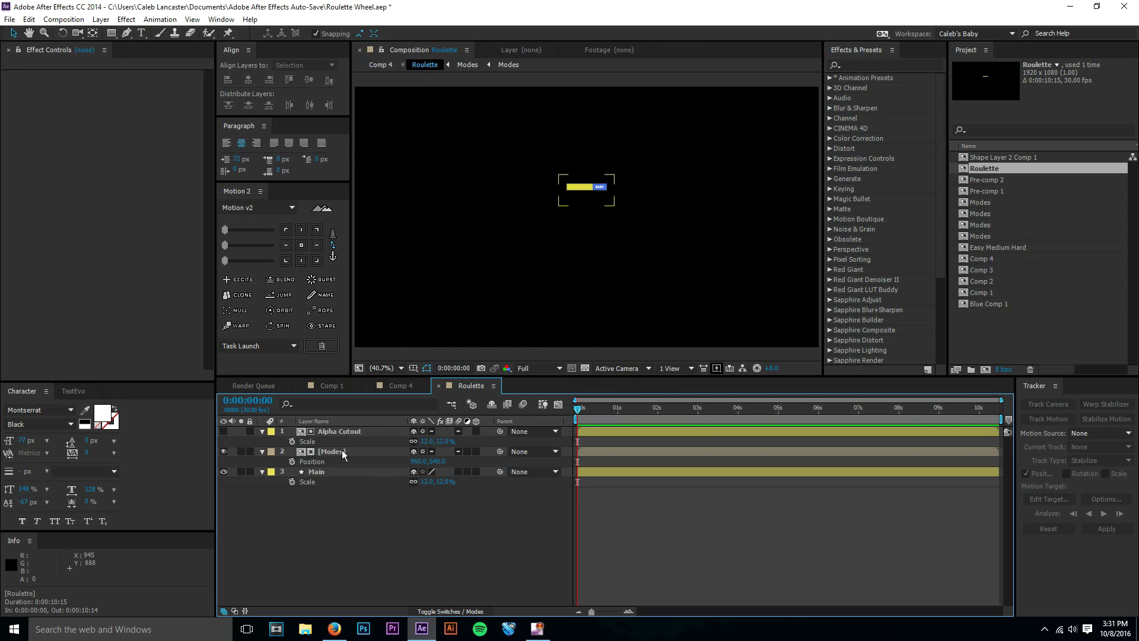
{"action": "double_click", "coordinate": [342, 451]}
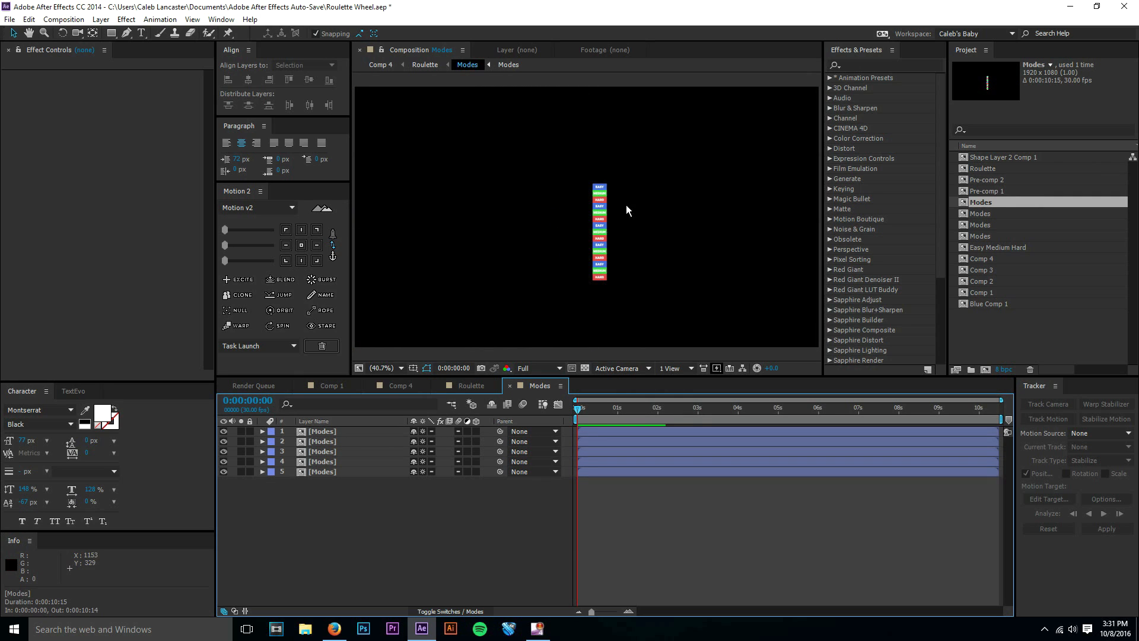
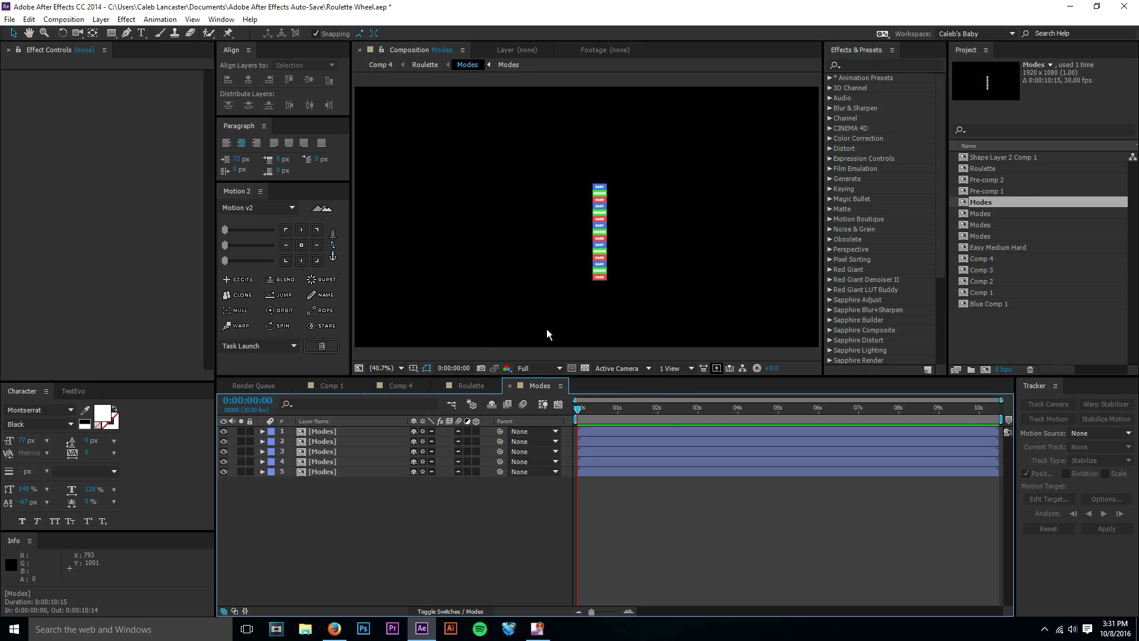
In the Roulette composition, set a Position keyframe for the Modes layer at 0:00:00:00.
{"action": "left_click", "coordinate": [472, 385]}
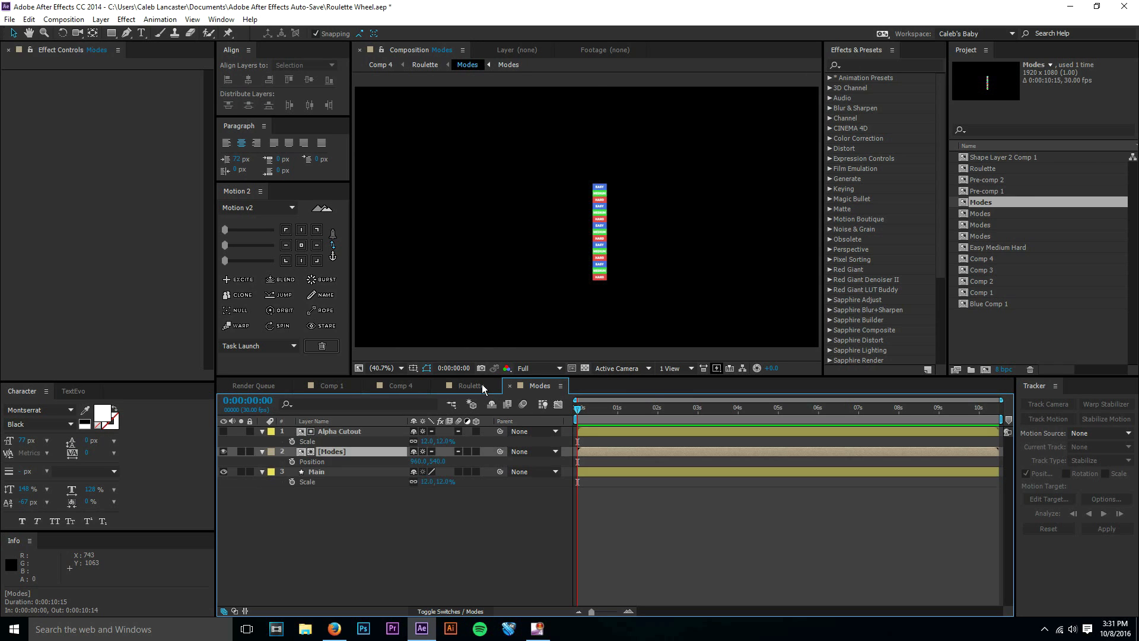
{"action": "left_click", "coordinate": [356, 522]}
{"action": "left_click", "coordinate": [353, 451]}
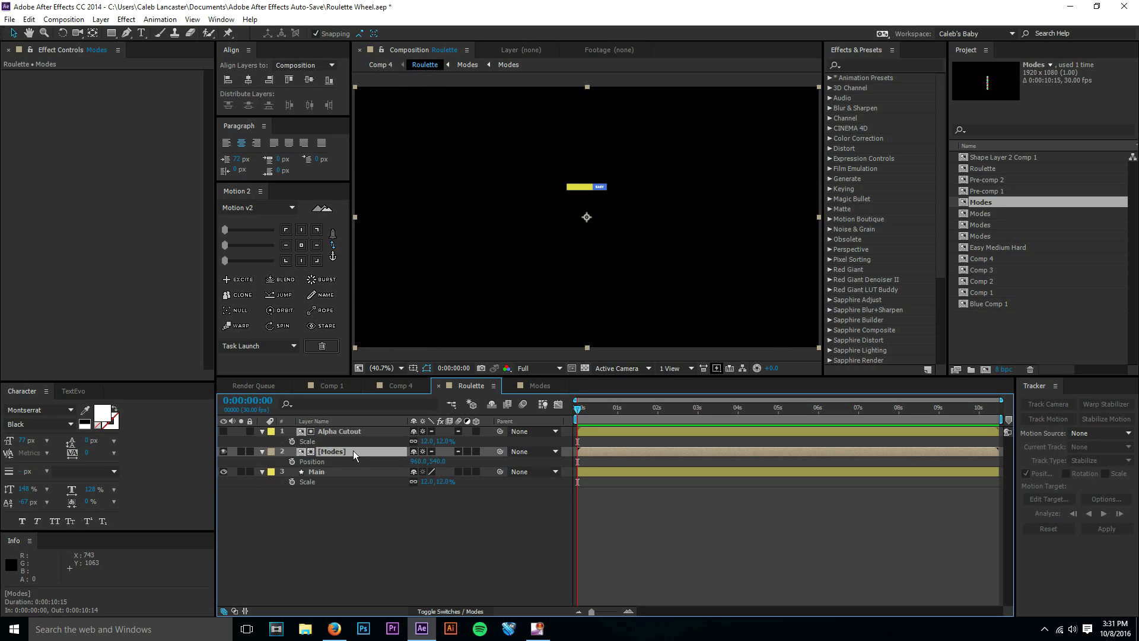
{"action": "left_click", "coordinate": [291, 462]}
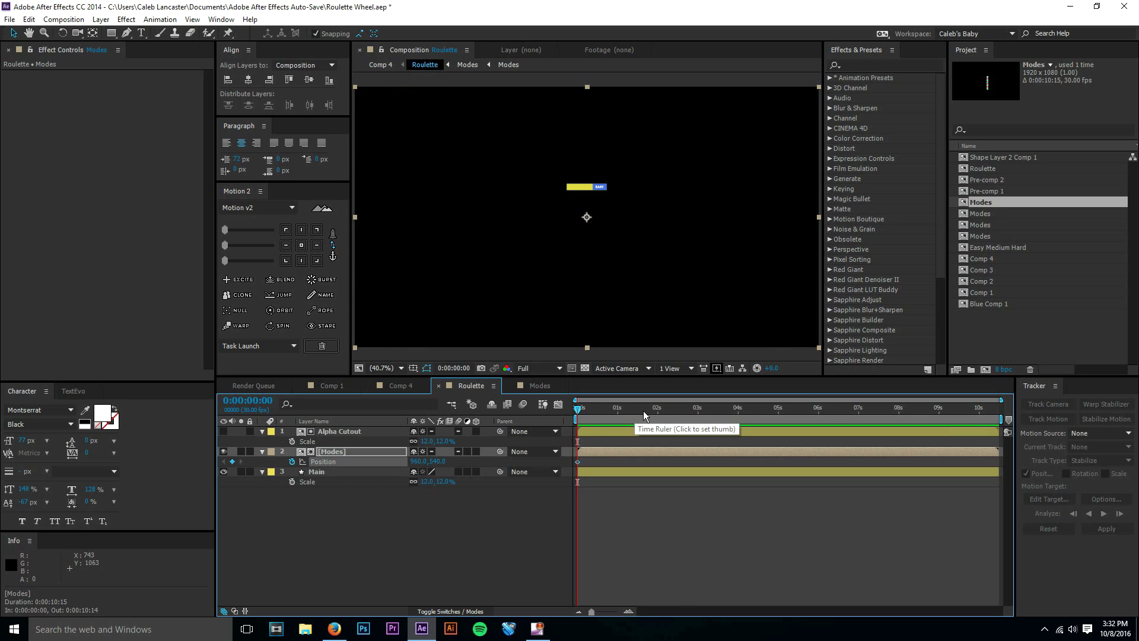
At 0:00:02:25, move the Modes layer up to about 960, 166.6 so that HARD fills the box beside the yellow bar.
{"action": "left_click_drag", "start_coordinate": [644, 411], "coordinate": [691, 410]}
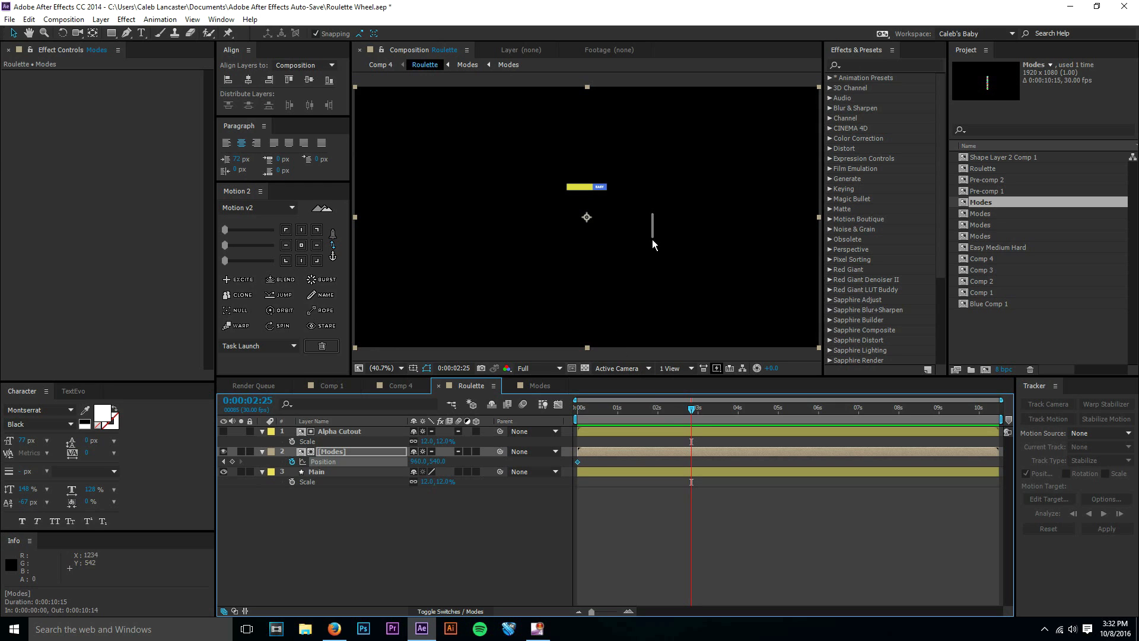
{"action": "left_click_drag", "start_coordinate": [638, 225], "coordinate": [626, 158]}
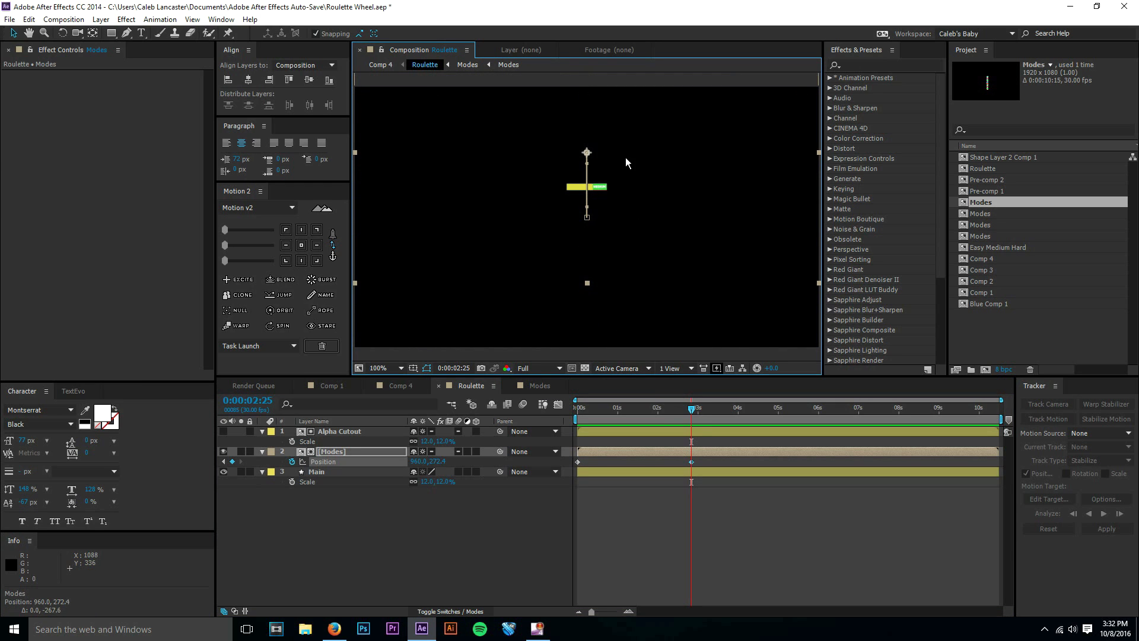
{"action": "scroll", "coordinate": [635, 173], "scroll_direction": "up", "scroll_amount": 3}
{"action": "scroll", "coordinate": [635, 173], "scroll_direction": "down", "scroll_amount": 1}
{"action": "scroll", "coordinate": [635, 173], "scroll_direction": "up", "scroll_amount": 1}
{"action": "key", "text": "space"}
{"action": "left_click_drag", "start_coordinate": [617, 238], "coordinate": [590, 346]}
{"action": "left_click_drag", "start_coordinate": [658, 83], "coordinate": [643, 179]}
{"action": "left_click_drag", "start_coordinate": [675, 215], "coordinate": [684, 128]}
{"action": "mouse_move", "coordinate": [688, 239]}
{"action": "left_mouse_down"}
{"action": "mouse_move", "coordinate": [695, 81]}
{"action": "mouse_move", "coordinate": [701, 108]}
{"action": "left_mouse_up"}
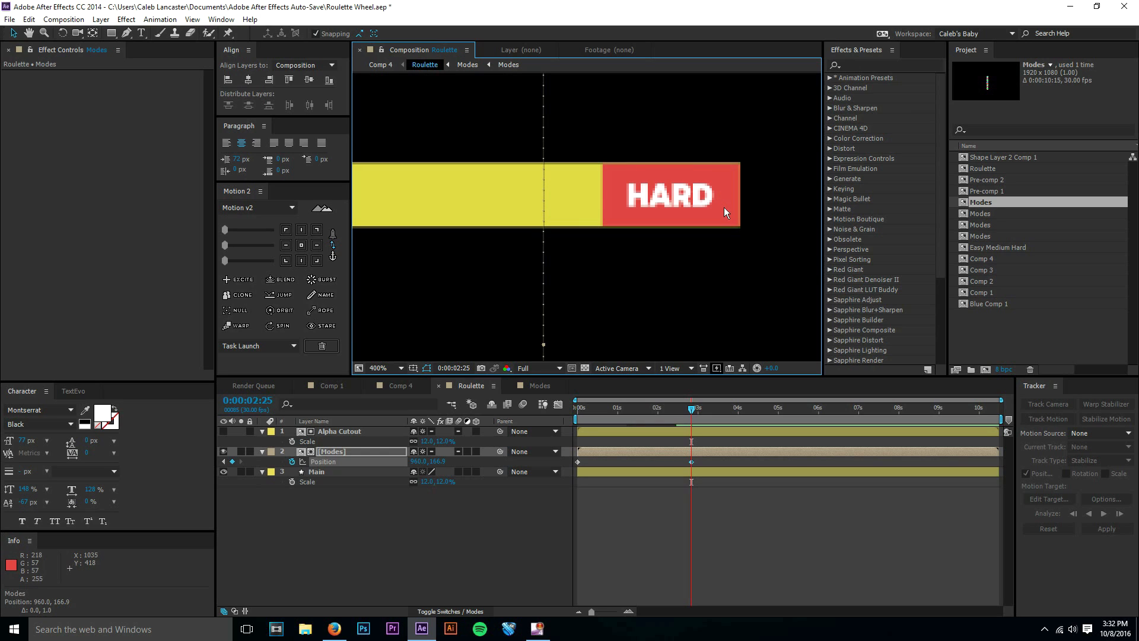
{"action": "left_click", "coordinate": [683, 501]}
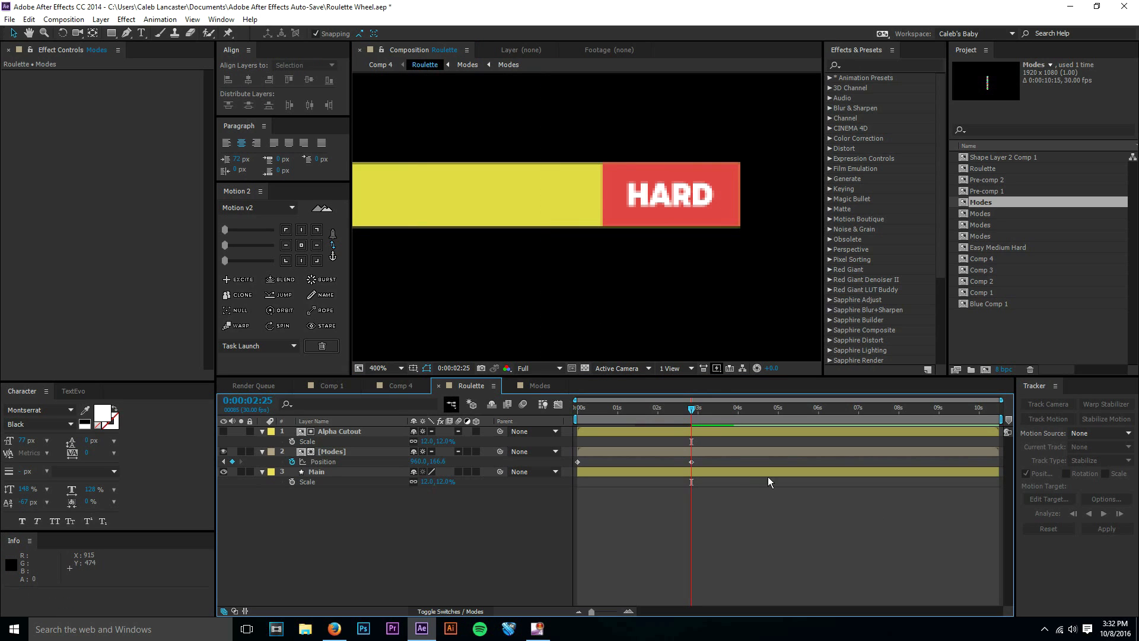
Ease the Modes layer's Position keyframes in and out at 82 with Motion v2, and scrub through the movement in the fitted view.
{"action": "left_click", "coordinate": [504, 454]}
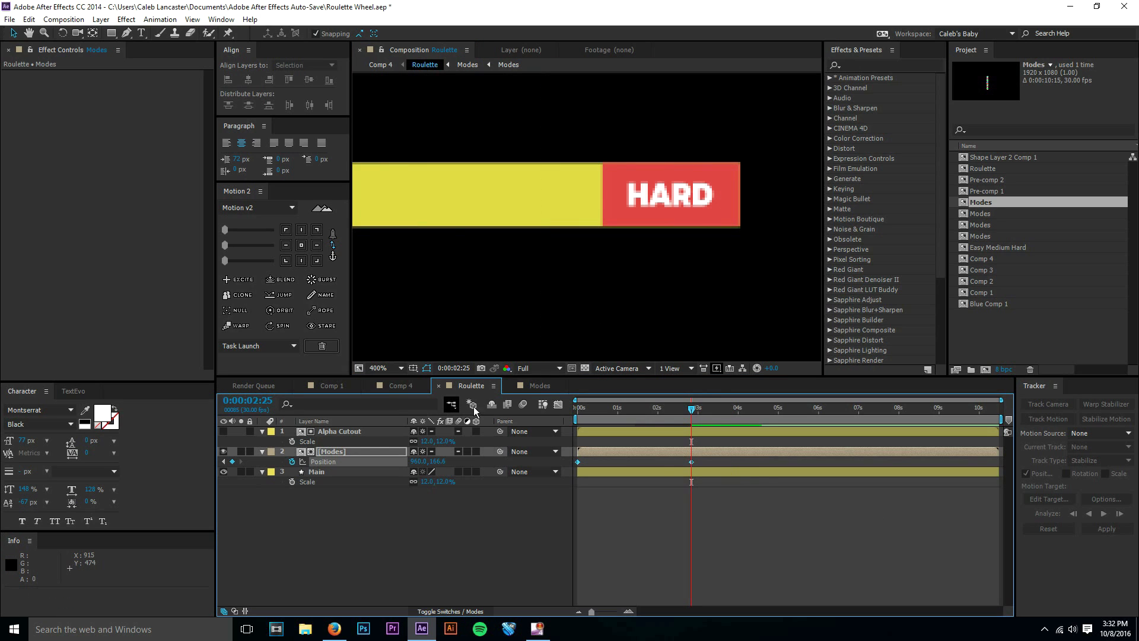
{"action": "left_click", "coordinate": [330, 248]}
{"action": "left_click_drag", "start_coordinate": [239, 244], "coordinate": [283, 250]}
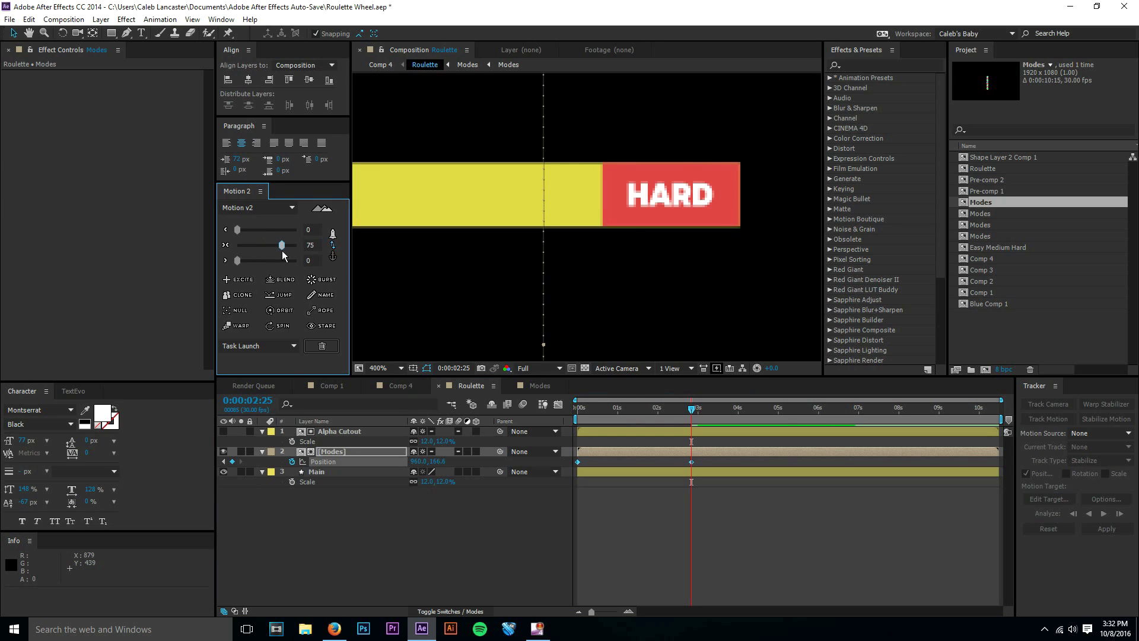
{"action": "left_click", "coordinate": [731, 482]}
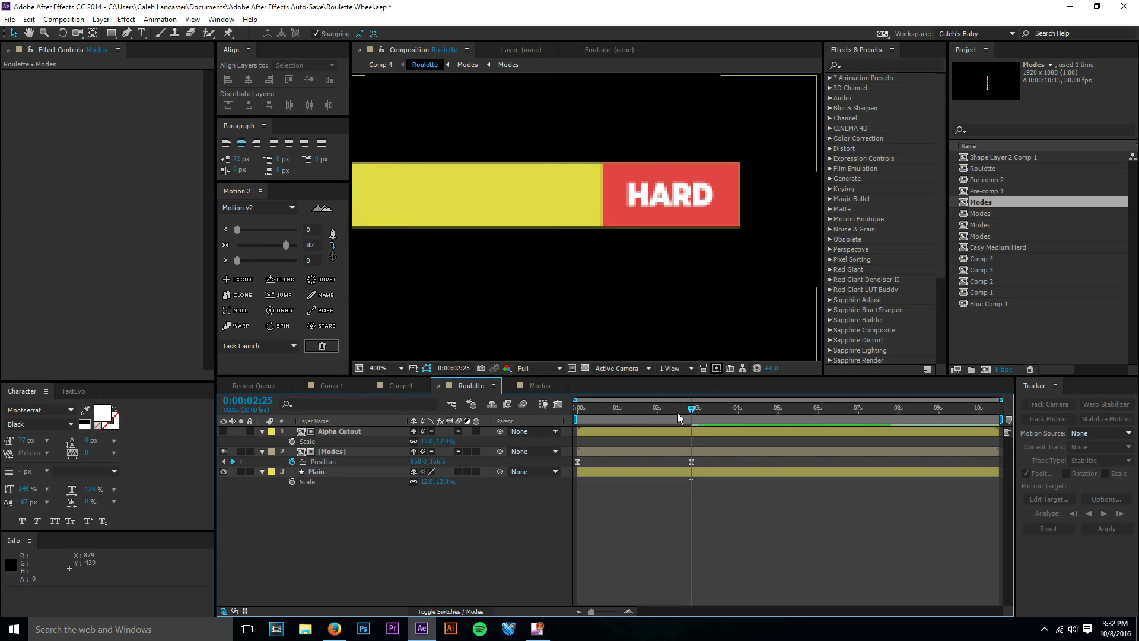
{"action": "left_click", "coordinate": [380, 368]}
{"action": "left_click", "coordinate": [390, 381]}
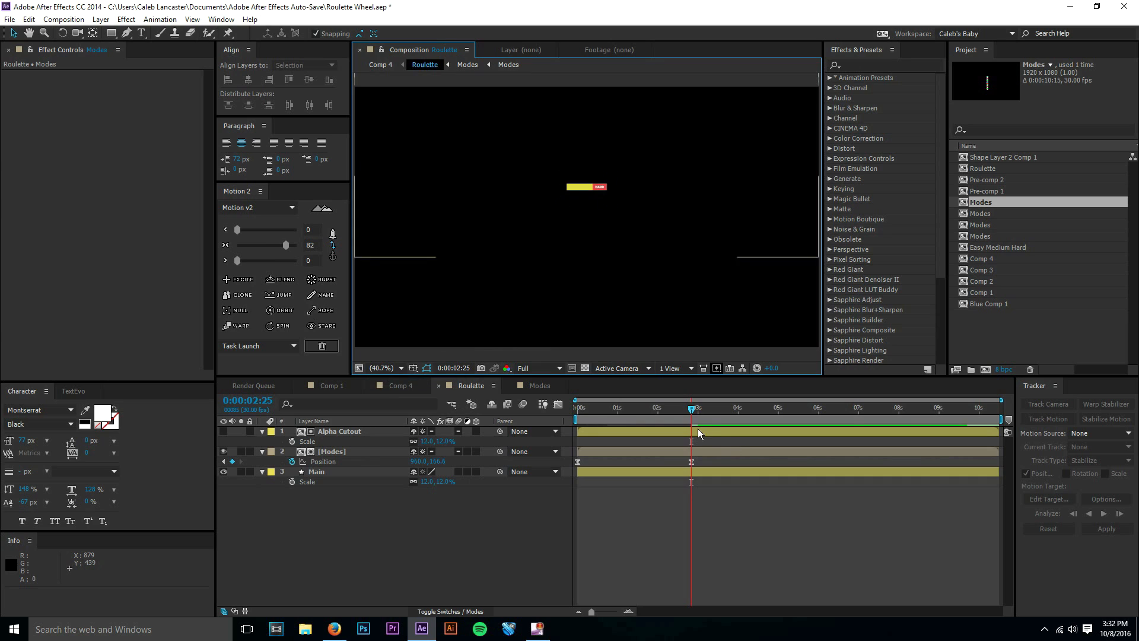
{"action": "mouse_move", "coordinate": [692, 414]}
{"action": "left_mouse_down"}
{"action": "mouse_move", "coordinate": [582, 409]}
{"action": "mouse_move", "coordinate": [676, 408]}
{"action": "left_mouse_up"}
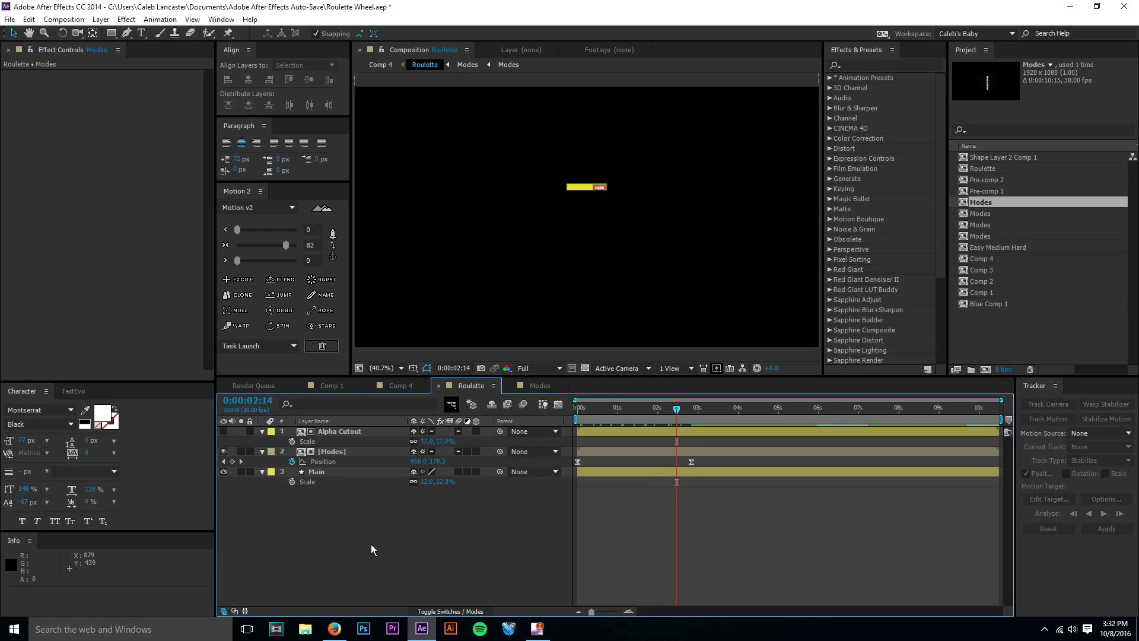
Enable composition motion blur in the Modes, Roulette and Comp 4 timelines.
{"action": "left_click", "coordinate": [522, 386]}
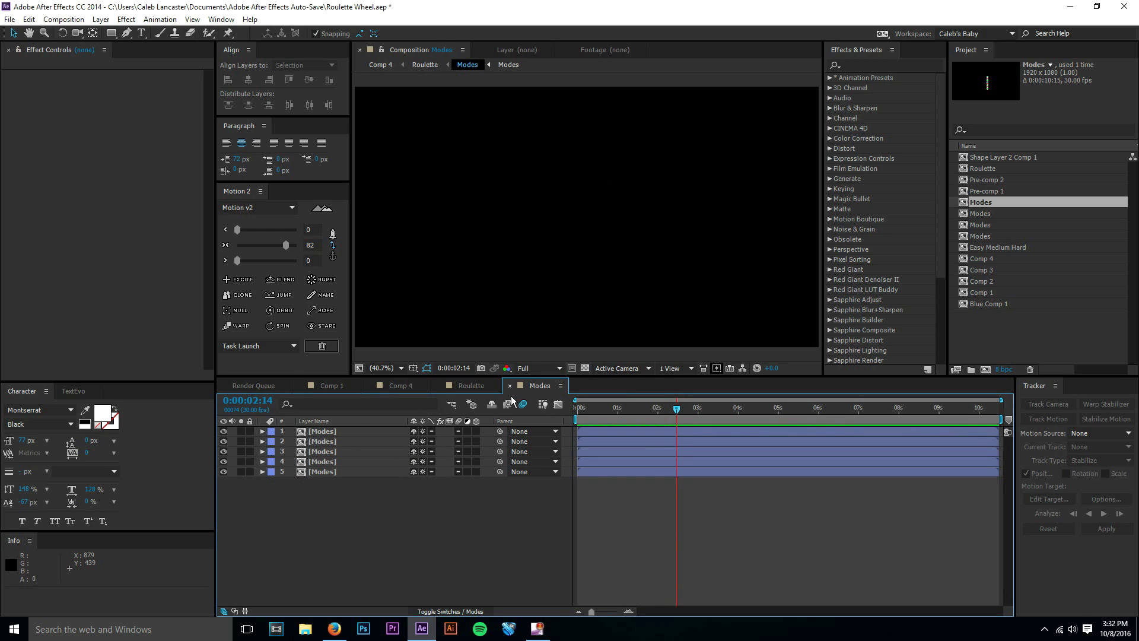
{"action": "left_click", "coordinate": [521, 404]}
{"action": "left_click", "coordinate": [474, 387]}
{"action": "left_click", "coordinate": [412, 385]}
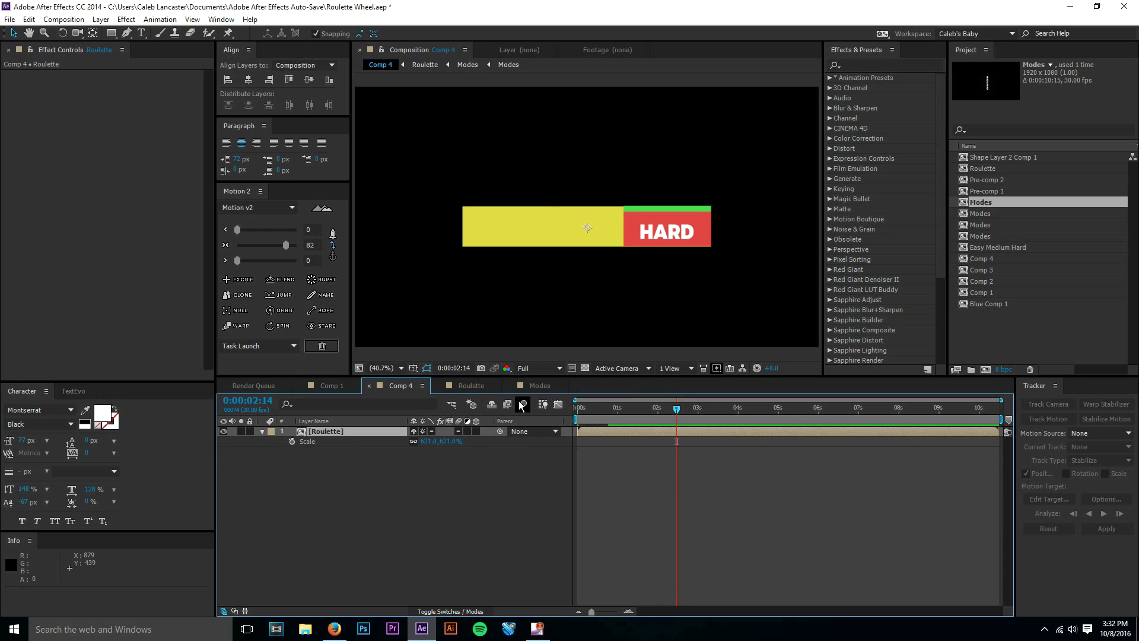
{"action": "left_click", "coordinate": [522, 406]}
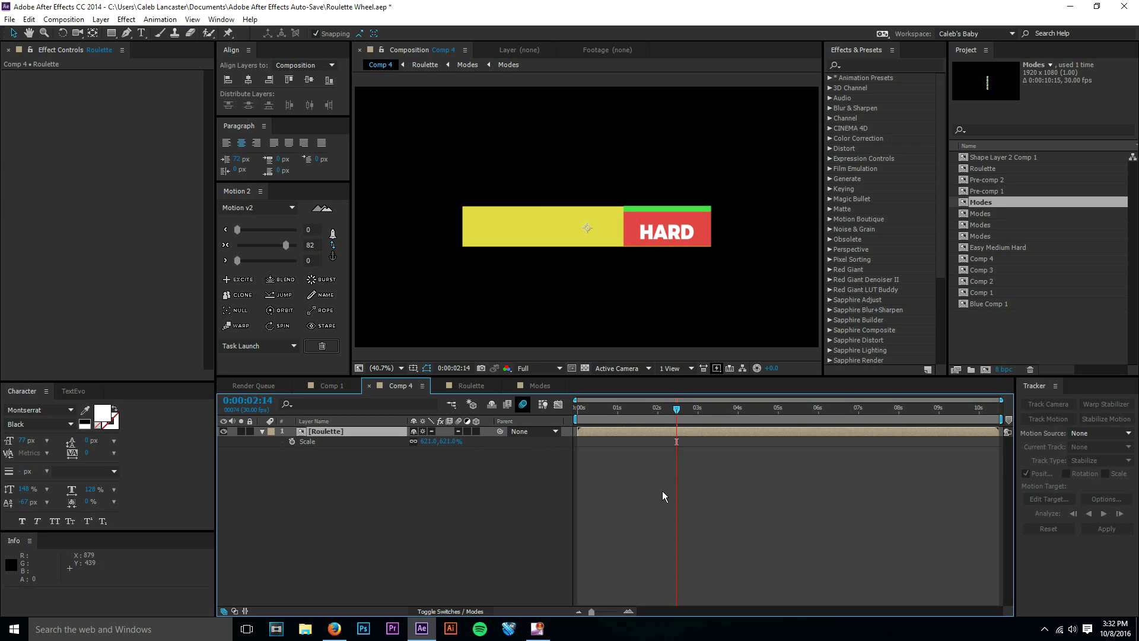
Inspect the nested compositions from Comp 4 down to the EASY, MEDIUM and HARD layers, and close both Modes timelines.
{"action": "left_click_drag", "start_coordinate": [675, 411], "coordinate": [538, 434]}
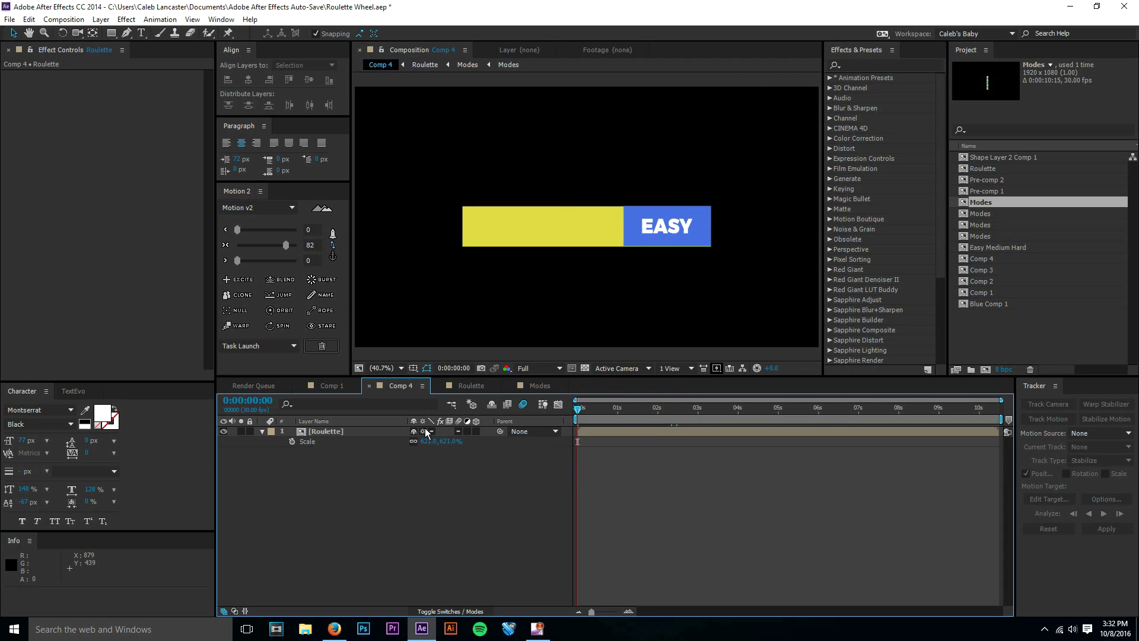
{"action": "double_click", "coordinate": [389, 431]}
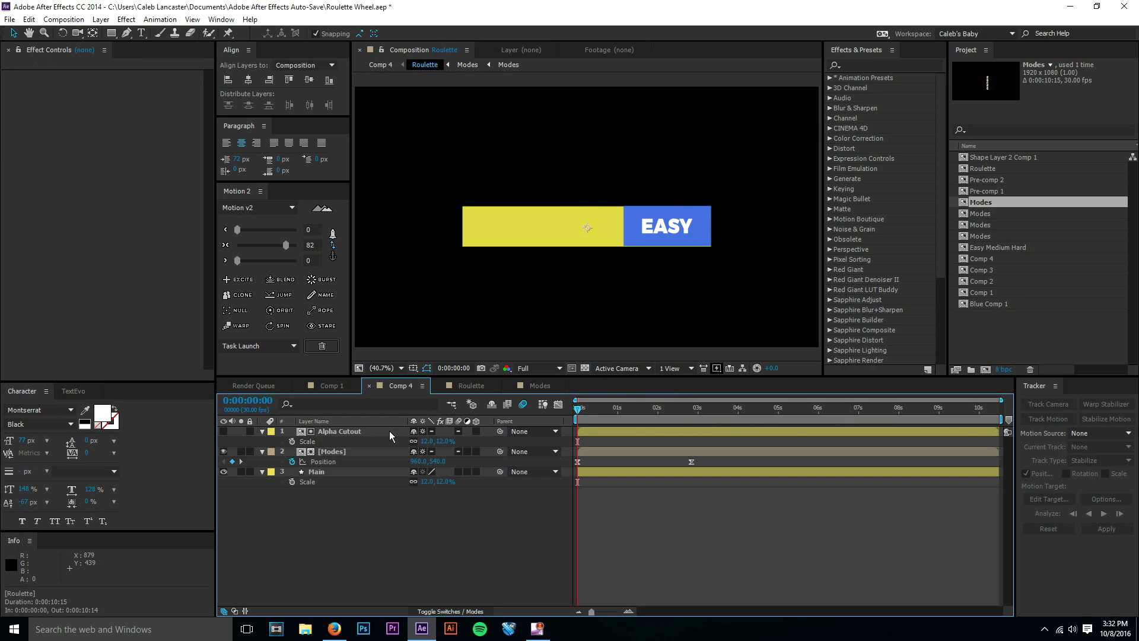
{"action": "double_click", "coordinate": [383, 451]}
{"action": "left_click", "coordinate": [374, 451]}
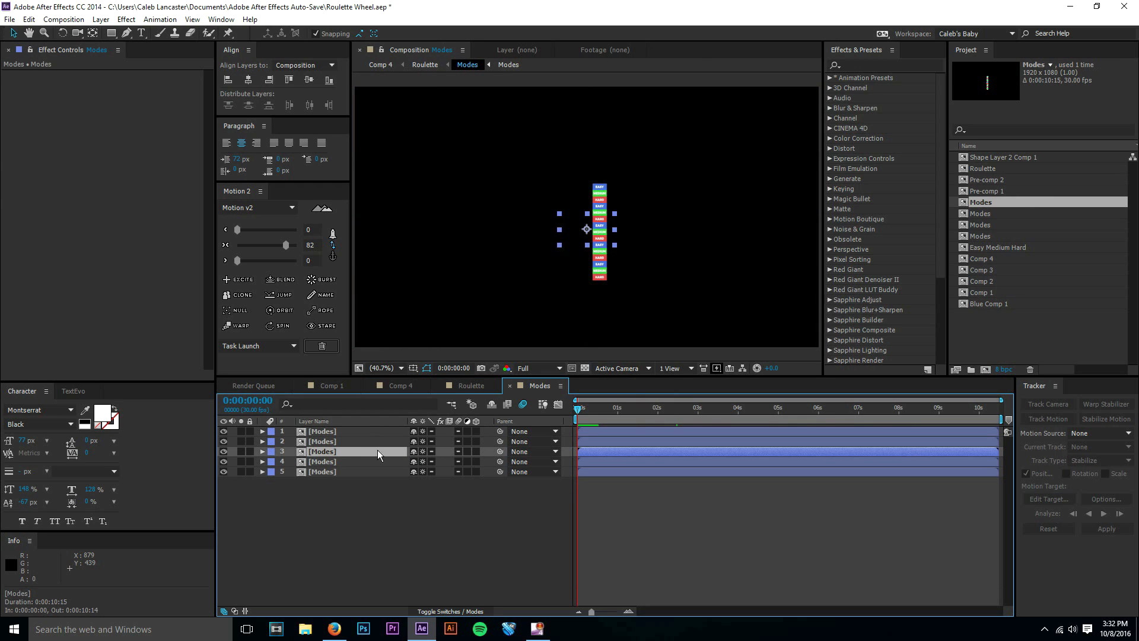
{"action": "double_click", "coordinate": [389, 453]}
{"action": "left_click", "coordinate": [606, 490]}
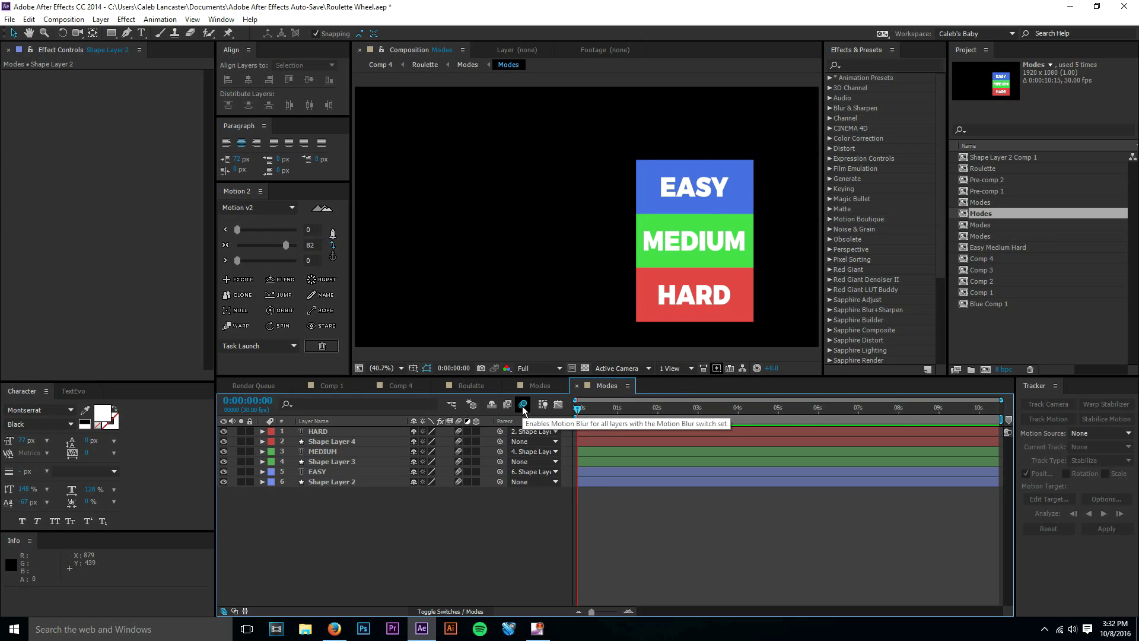
{"action": "left_click", "coordinate": [577, 386]}
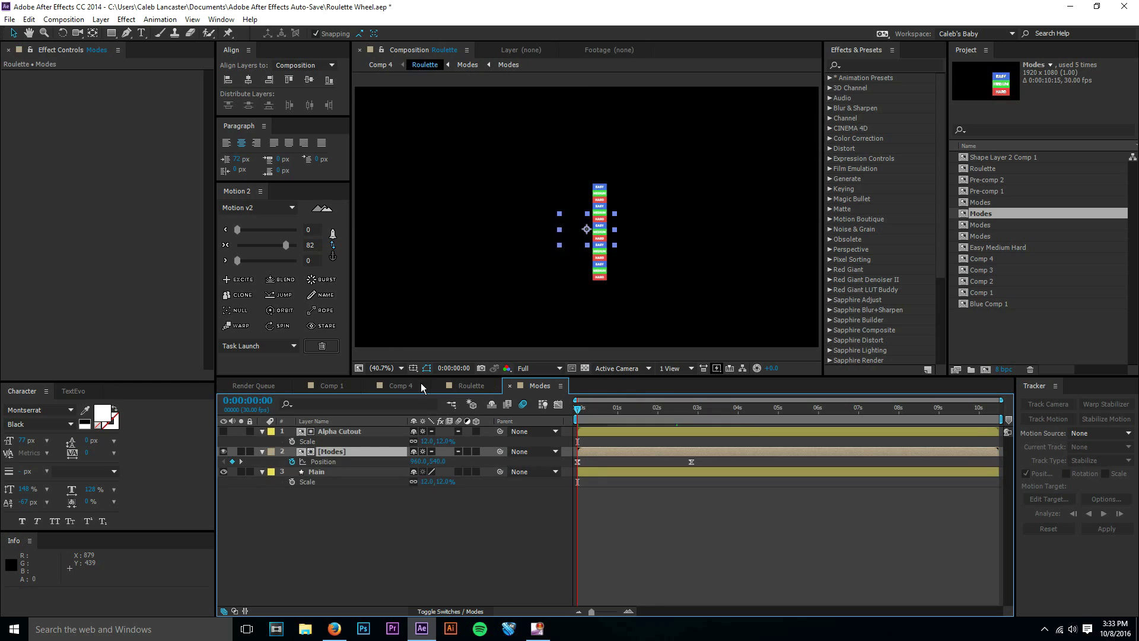
{"action": "left_click", "coordinate": [510, 385]}
{"action": "left_click", "coordinate": [615, 442]}
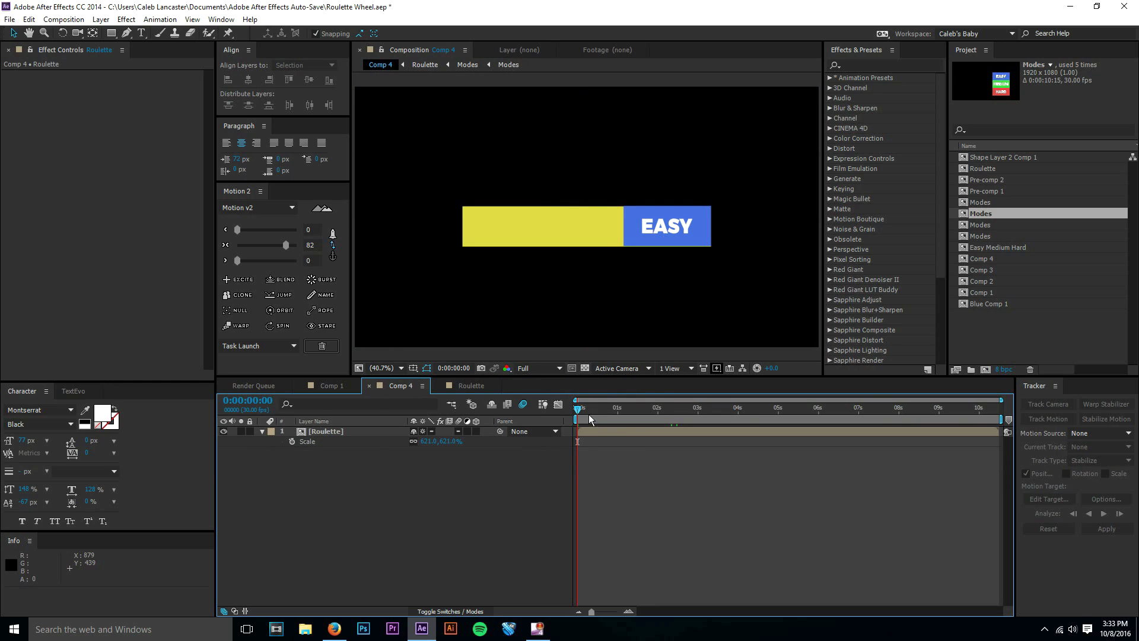
Preview the motion-blurred roulette spin in Comp 4 from the first frame, scrub through it, and return to the start.
{"action": "left_click_drag", "start_coordinate": [589, 414], "coordinate": [683, 417]}
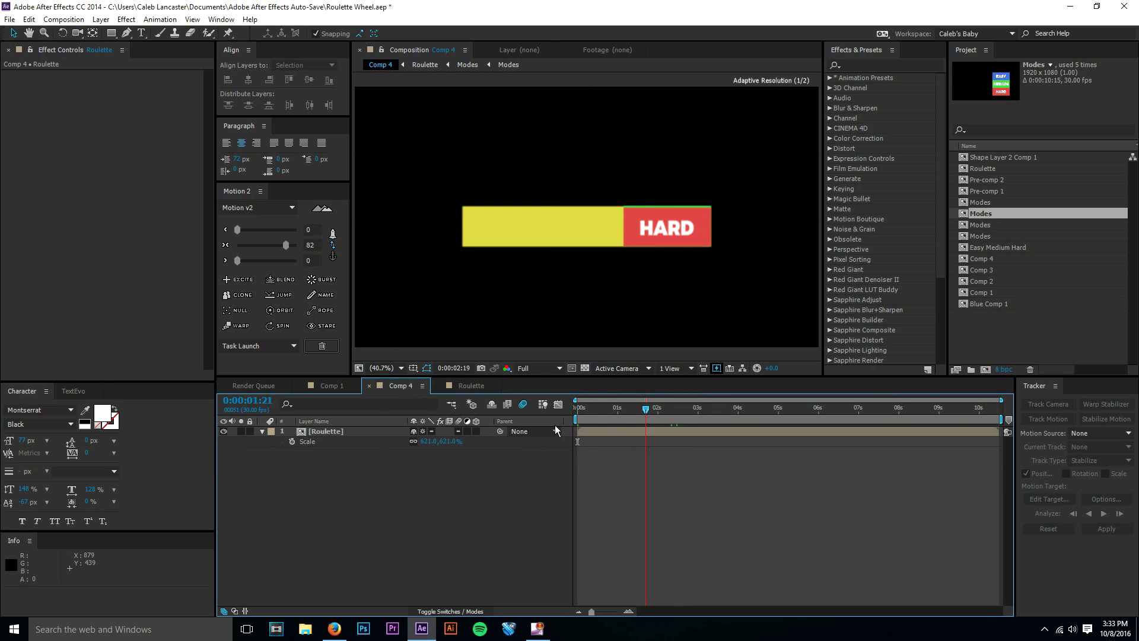
{"action": "key", "text": "Home"}
{"action": "key", "text": "KP_0"}
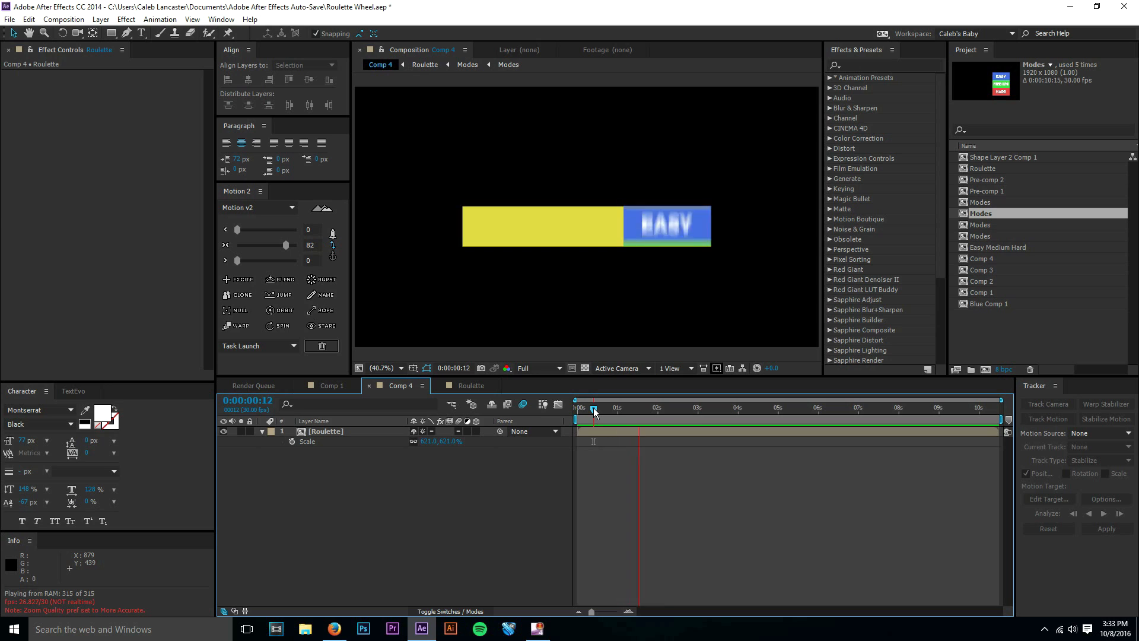
{"action": "left_click_drag", "start_coordinate": [594, 412], "coordinate": [641, 417]}
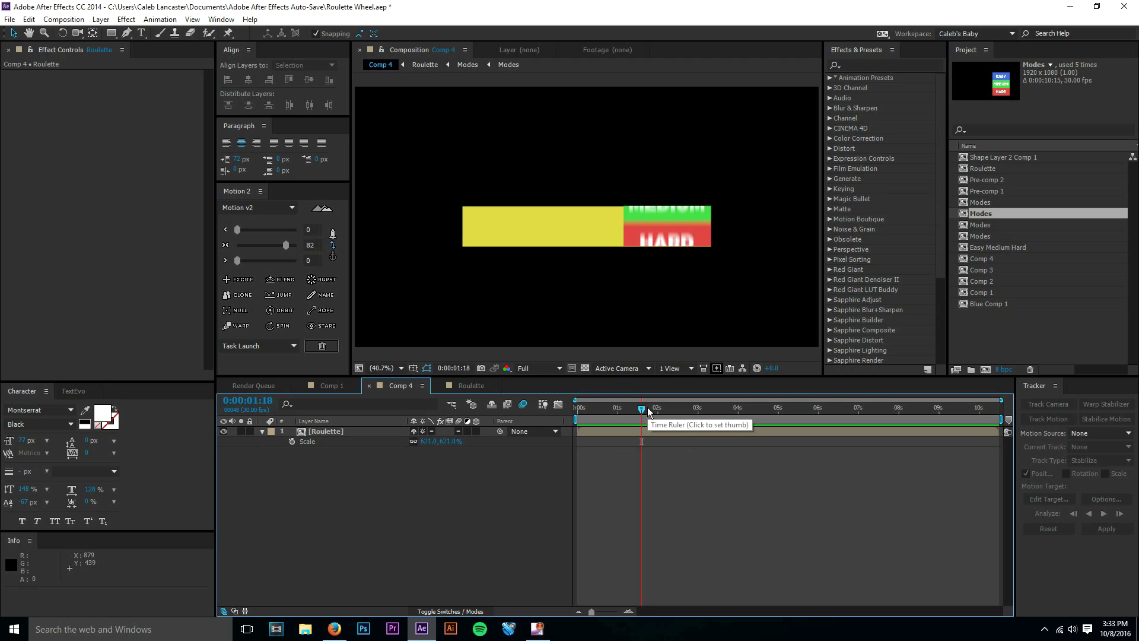
{"action": "left_click_drag", "start_coordinate": [648, 411], "coordinate": [570, 432]}
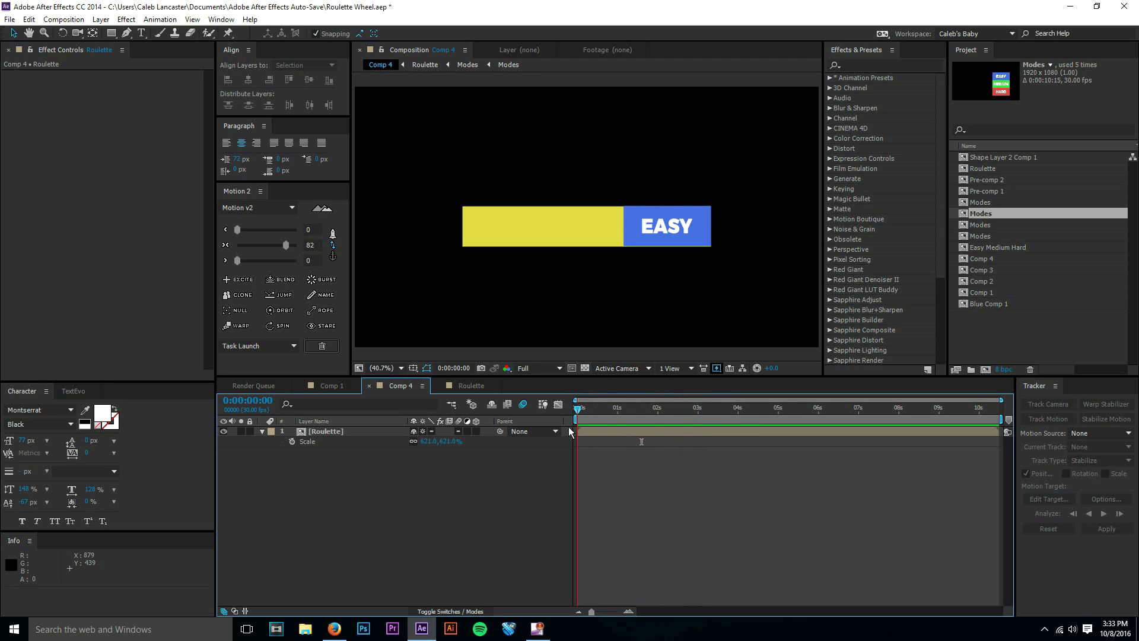
Review the Main, Modes and Alpha Cutout layers in the Roulette pre-comp, hiding and showing Main to check its role.
{"action": "double_click", "coordinate": [334, 431]}
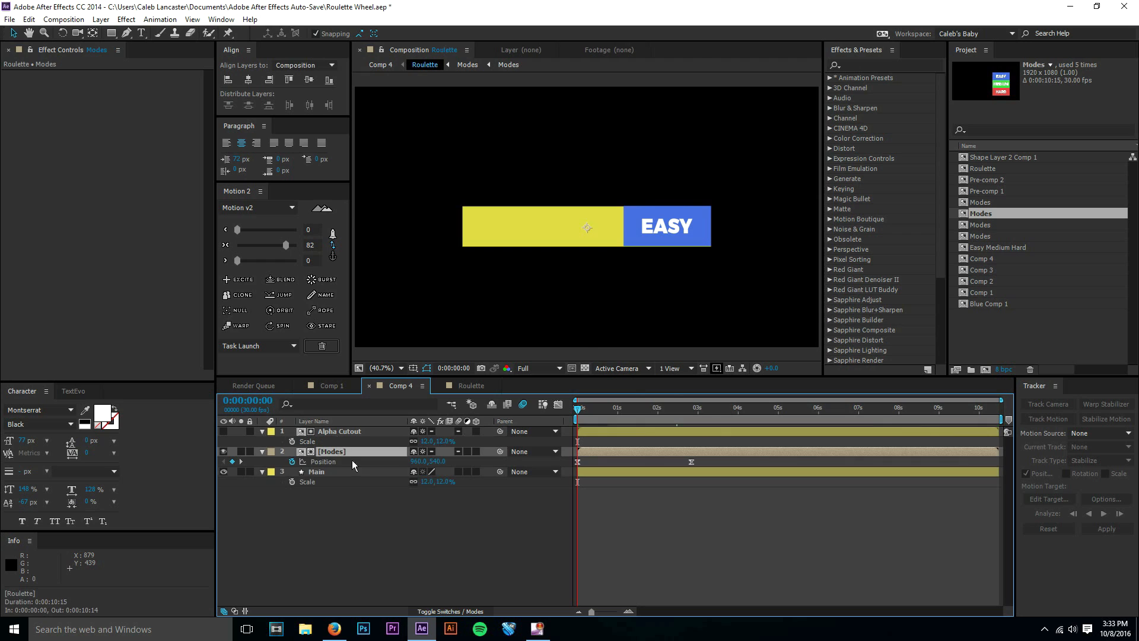
{"action": "left_click", "coordinate": [352, 498]}
{"action": "left_click", "coordinate": [395, 386]}
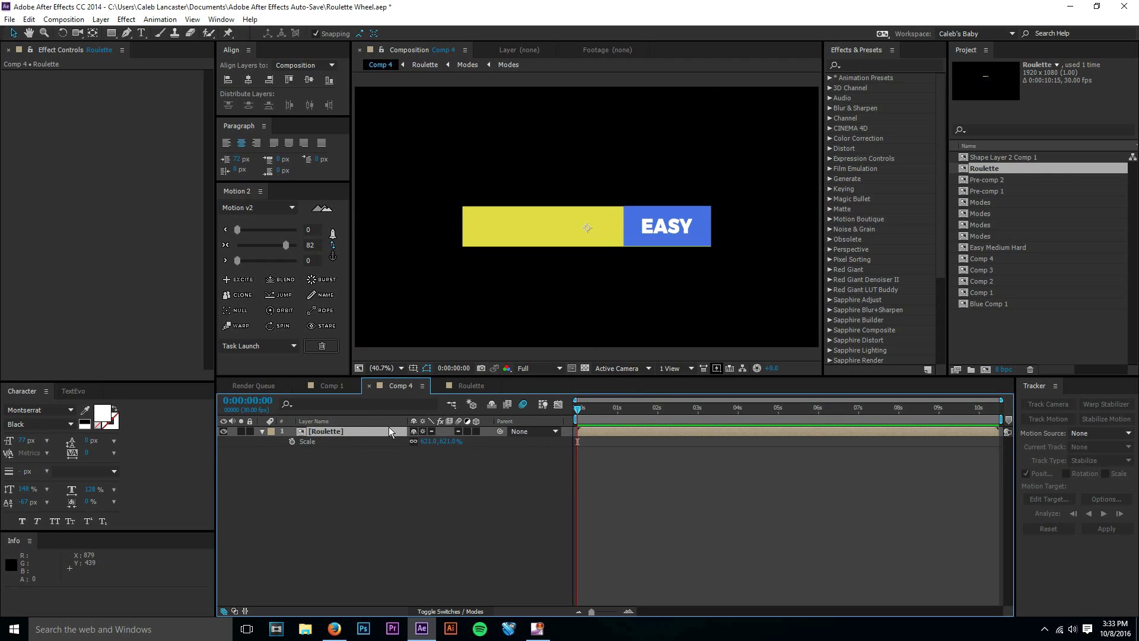
{"action": "left_click", "coordinate": [460, 387]}
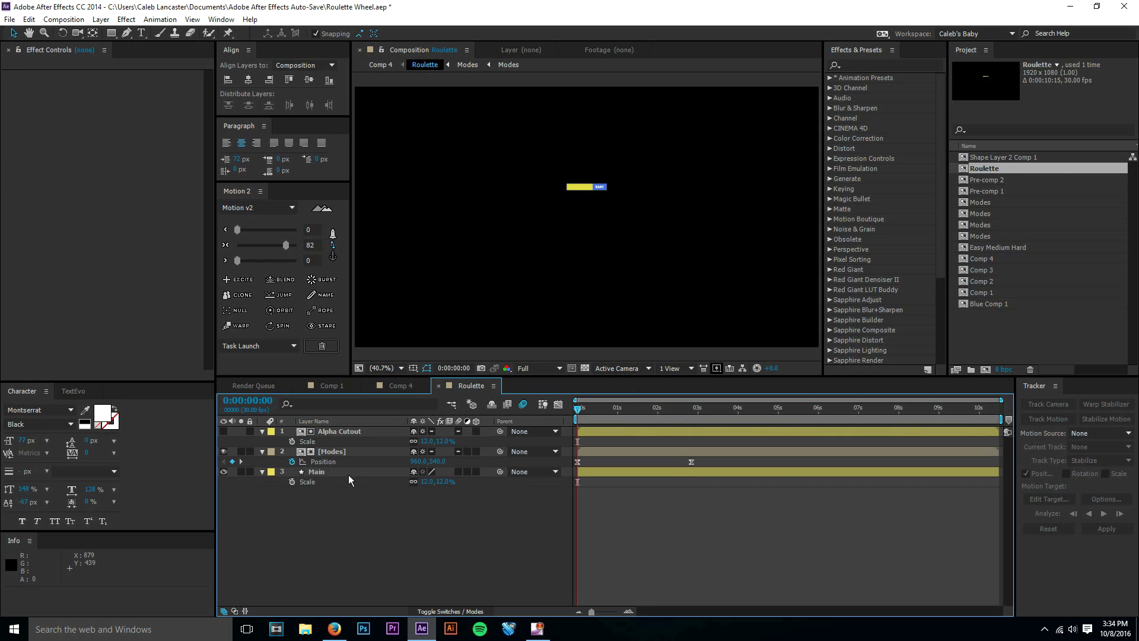
{"action": "left_click", "coordinate": [344, 472]}
{"action": "scroll", "coordinate": [553, 259], "scroll_direction": "up", "scroll_amount": 3}
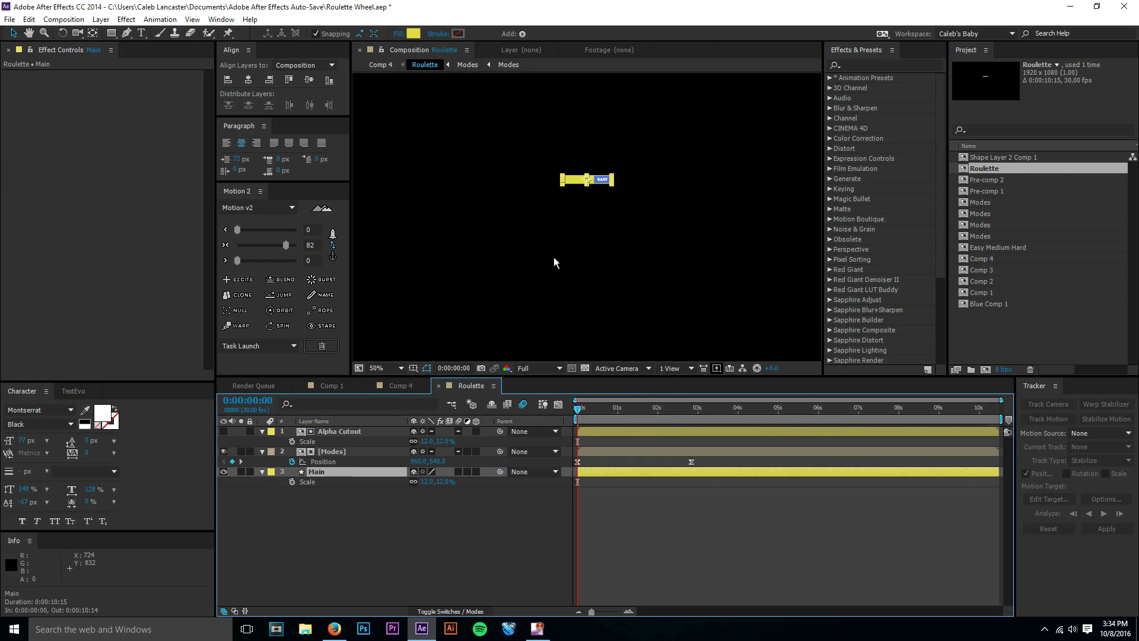
{"action": "left_click", "coordinate": [224, 472]}
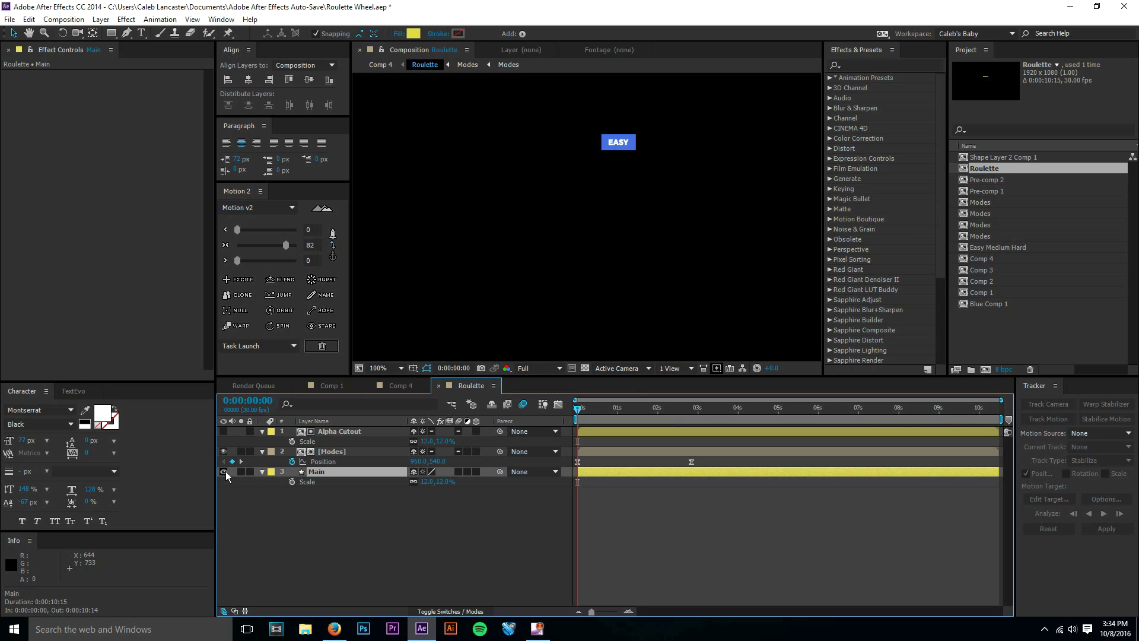
{"action": "left_click", "coordinate": [225, 472]}
{"action": "left_click", "coordinate": [336, 453]}
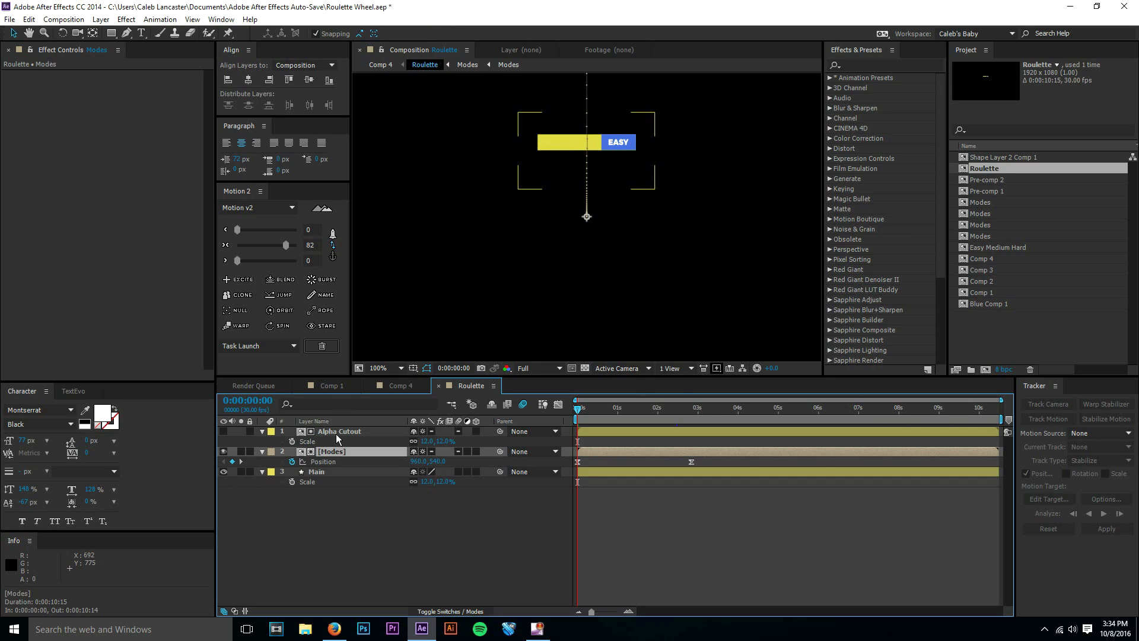
{"action": "left_click", "coordinate": [336, 432]}
{"action": "left_click", "coordinate": [318, 452]}
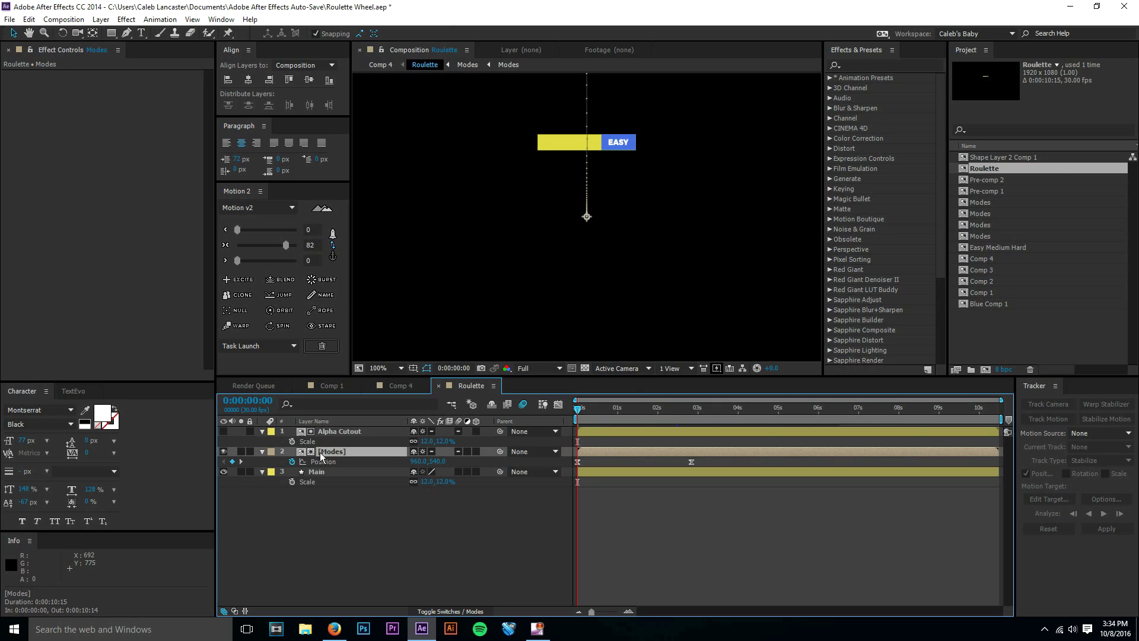
{"action": "left_click", "coordinate": [345, 432]}
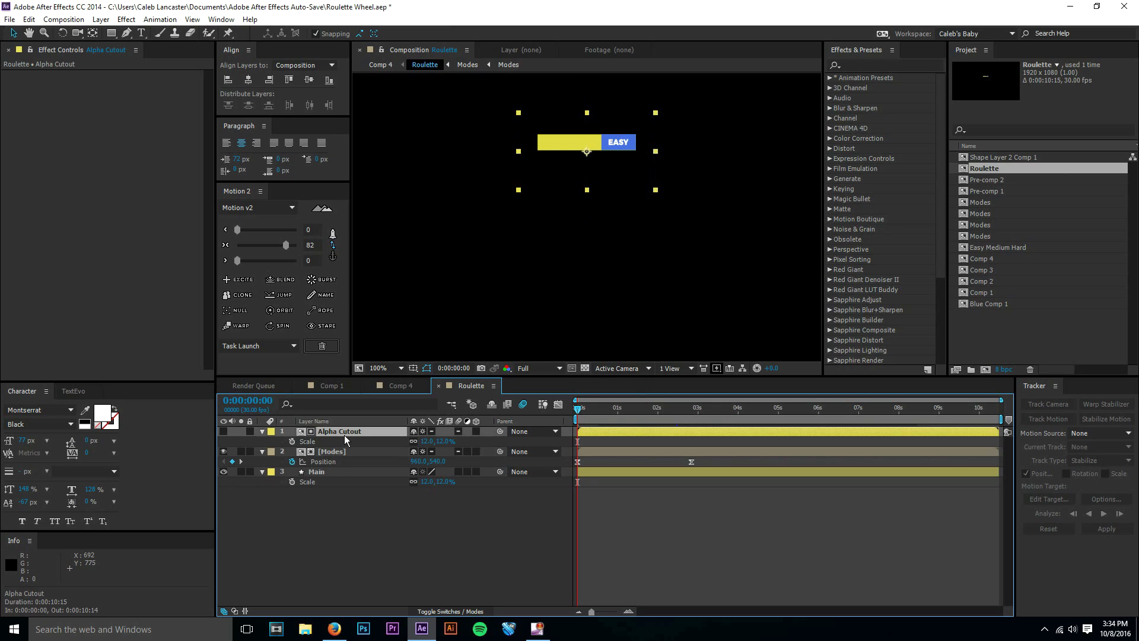
{"action": "left_click", "coordinate": [224, 431]}
Examine the stacked Modes composition and one of its nested Modes comps, and return to the first frame of Comp 4.
{"action": "double_click", "coordinate": [335, 451]}
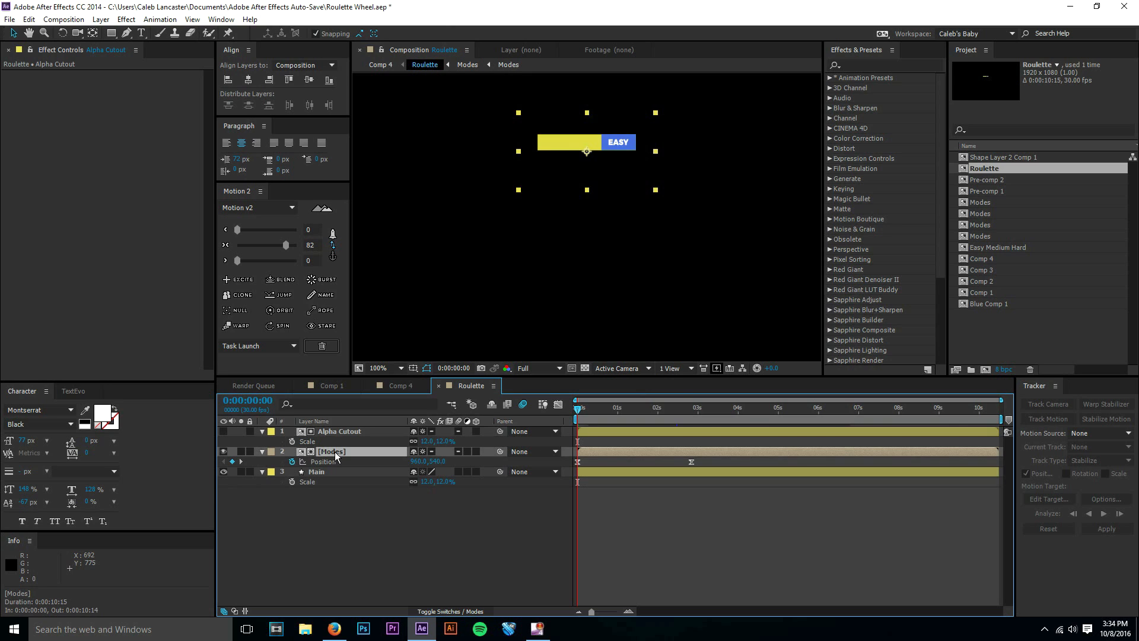
{"action": "left_click", "coordinate": [330, 485]}
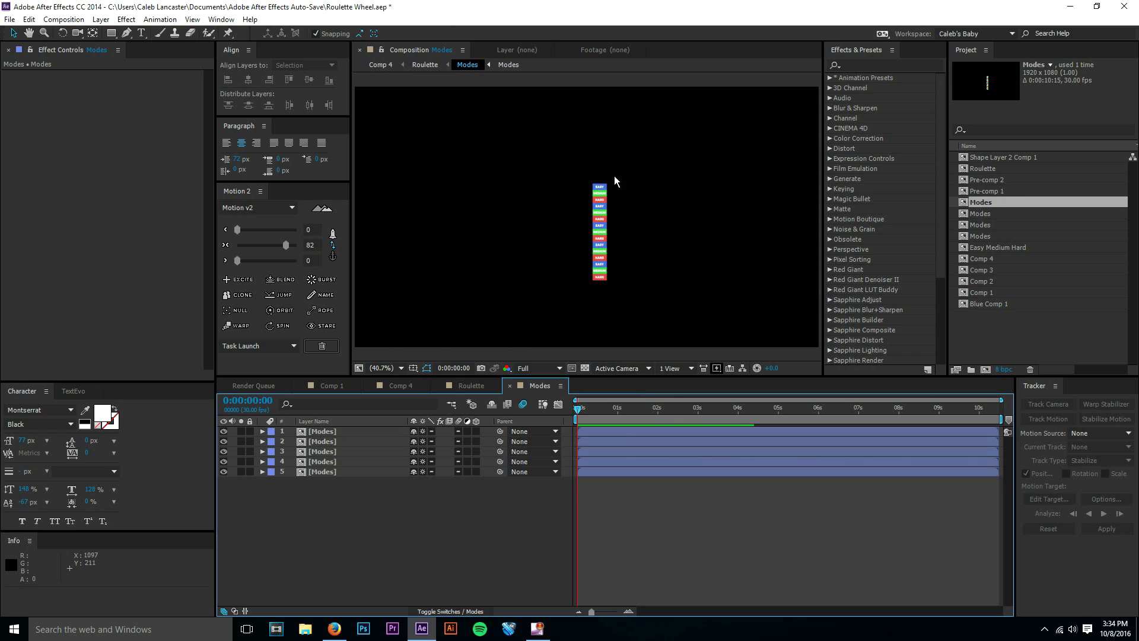
{"action": "key", "text": "slash"}
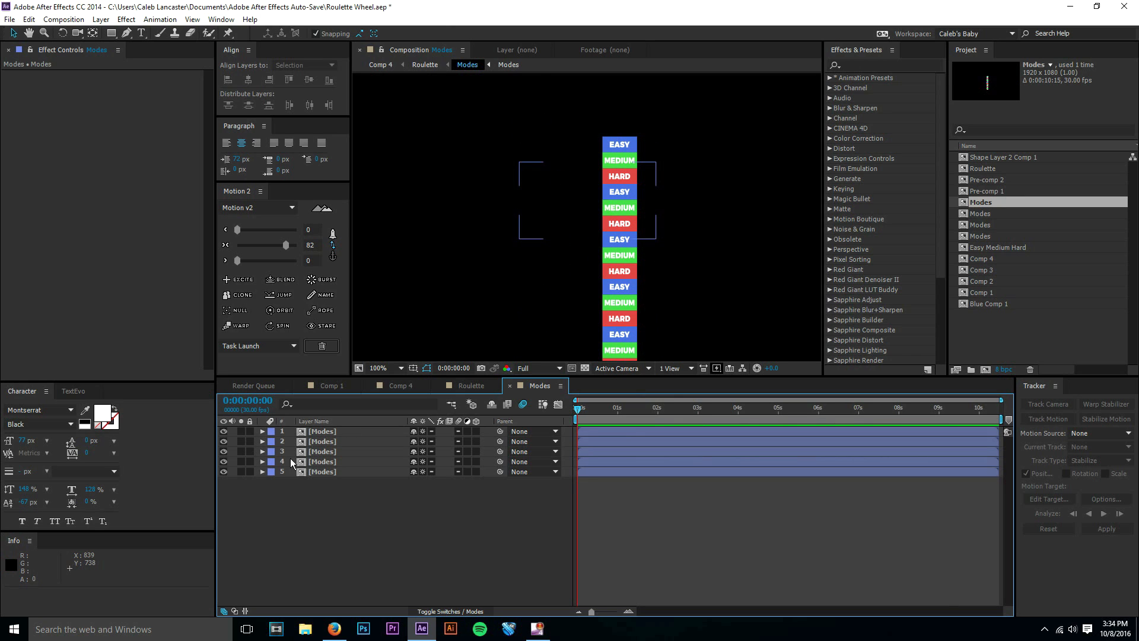
{"action": "double_click", "coordinate": [348, 430]}
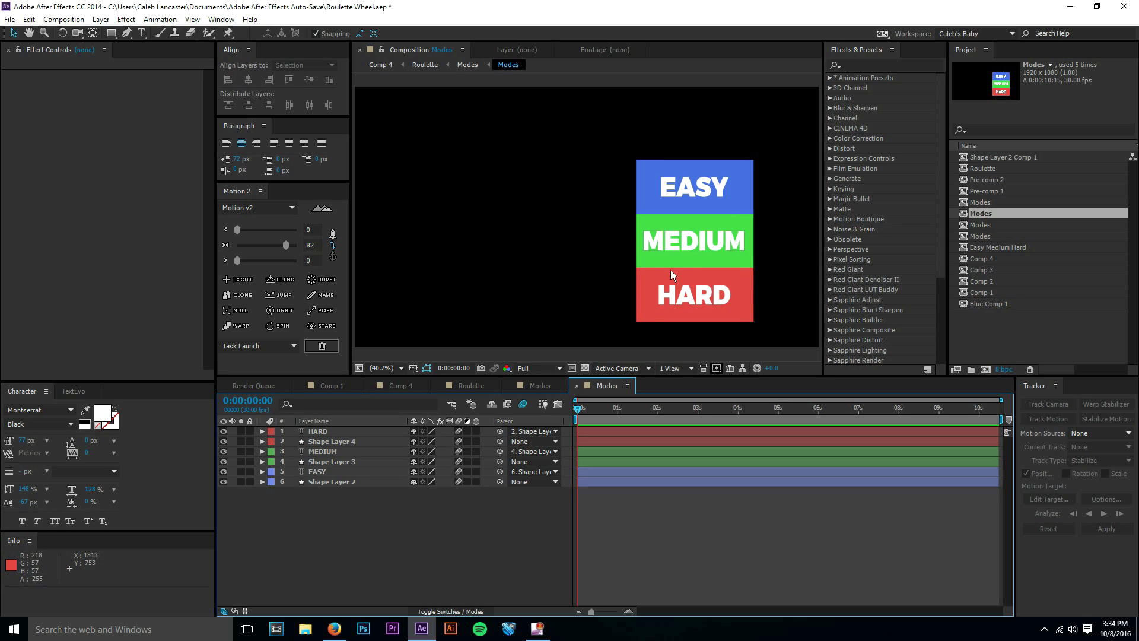
{"action": "left_click", "coordinate": [577, 385]}
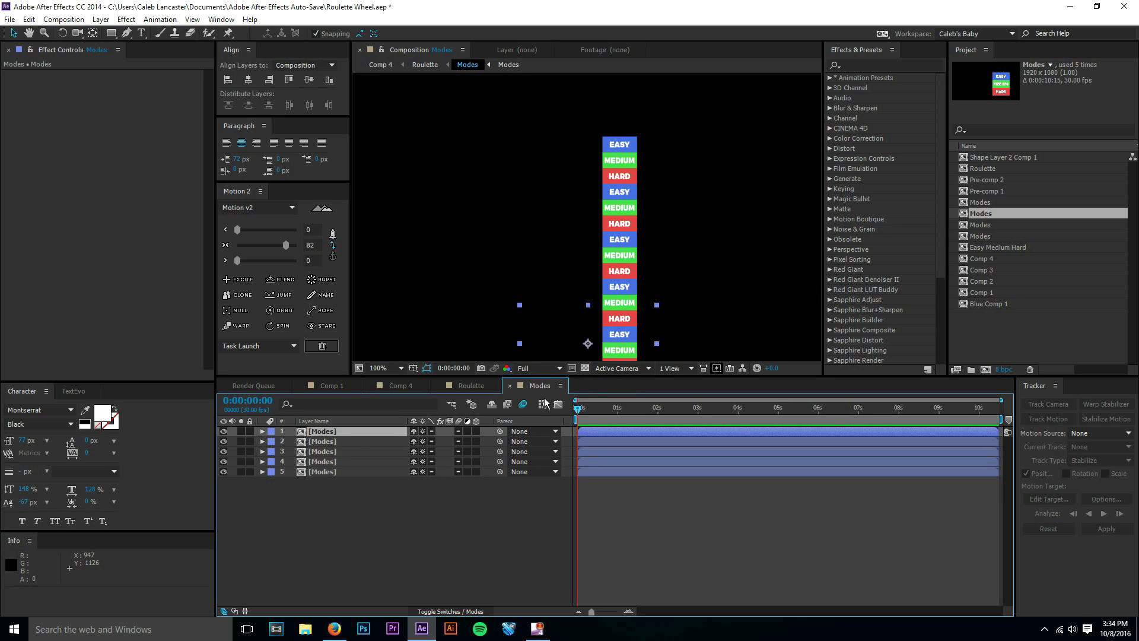
{"action": "left_click", "coordinate": [444, 508]}
{"action": "scroll", "coordinate": [519, 201], "scroll_direction": "down", "scroll_amount": 1}
{"action": "scroll", "coordinate": [488, 261], "scroll_direction": "up", "scroll_amount": 1}
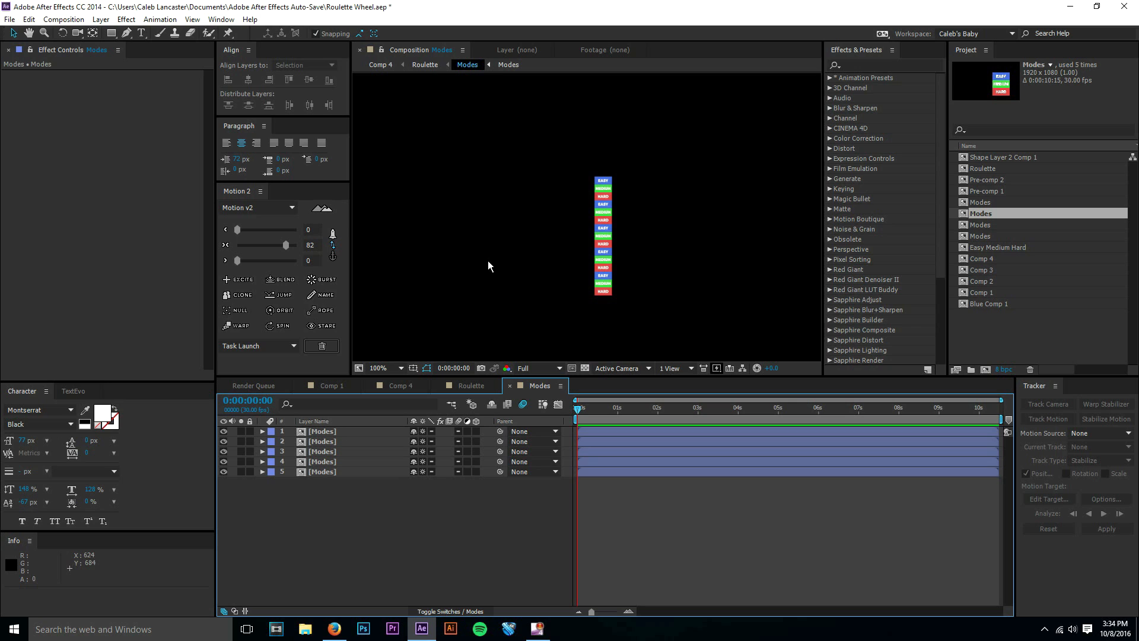
{"action": "left_click", "coordinate": [395, 365]}
{"action": "left_click", "coordinate": [398, 379]}
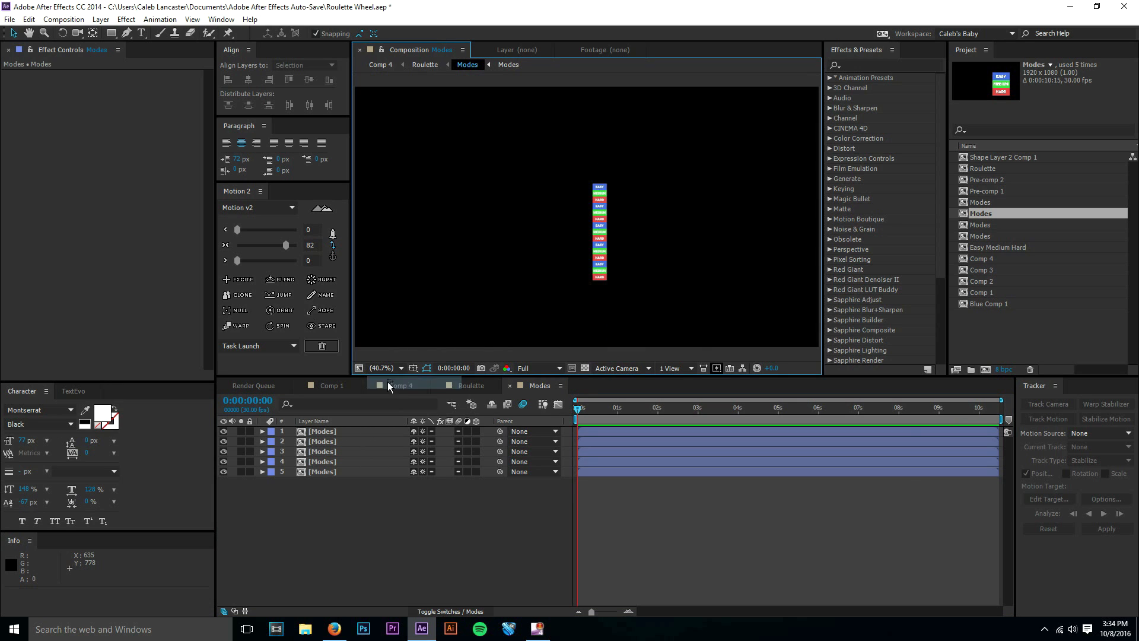
{"action": "left_click", "coordinate": [375, 385]}
{"action": "left_click_drag", "start_coordinate": [585, 411], "coordinate": [560, 426]}
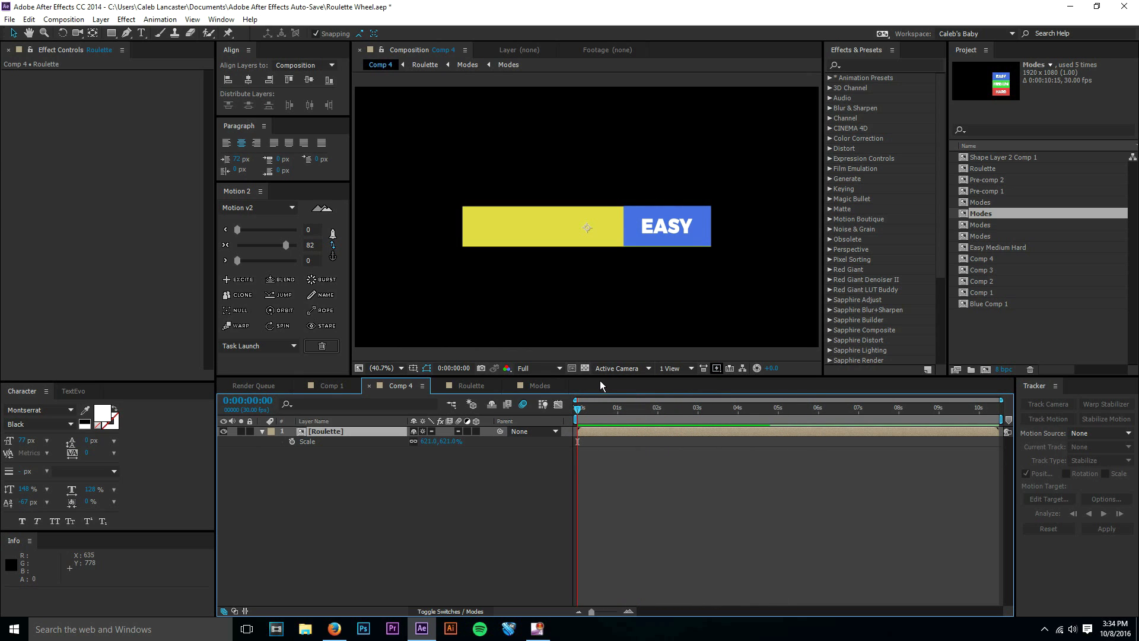